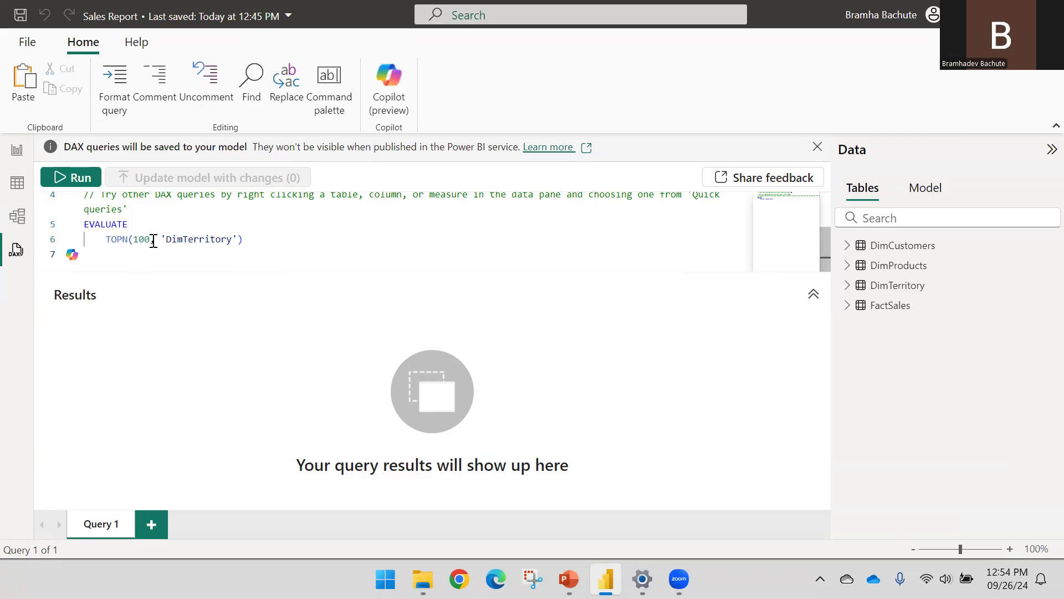
# Change the table in the TOPN query to 'FactSales' and run the EVALUATE statement.
pyautogui.moveTo(106, 238); pyautogui.dragTo(242, 240)
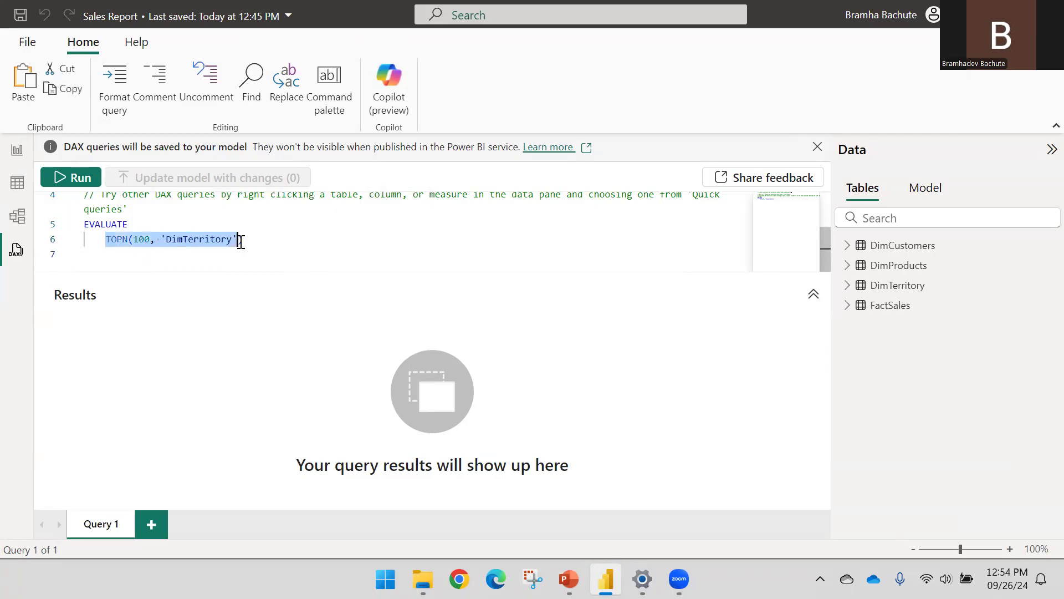
pyautogui.doubleClick(191, 247)
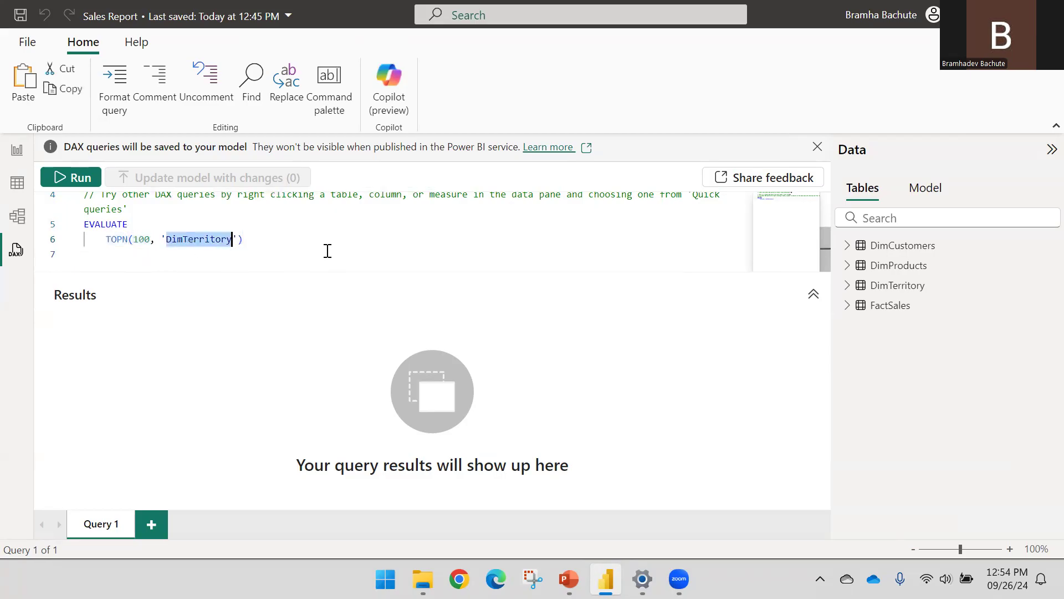
pyautogui.press('BackSpace')
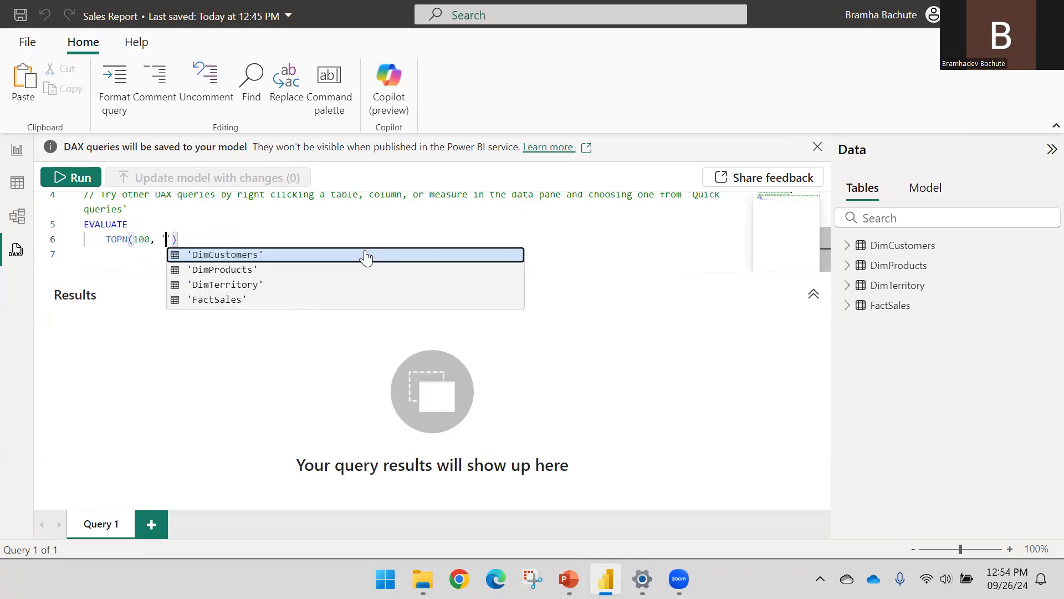
pyautogui.press('Down')
pyautogui.press('Down')
pyautogui.press('Down')
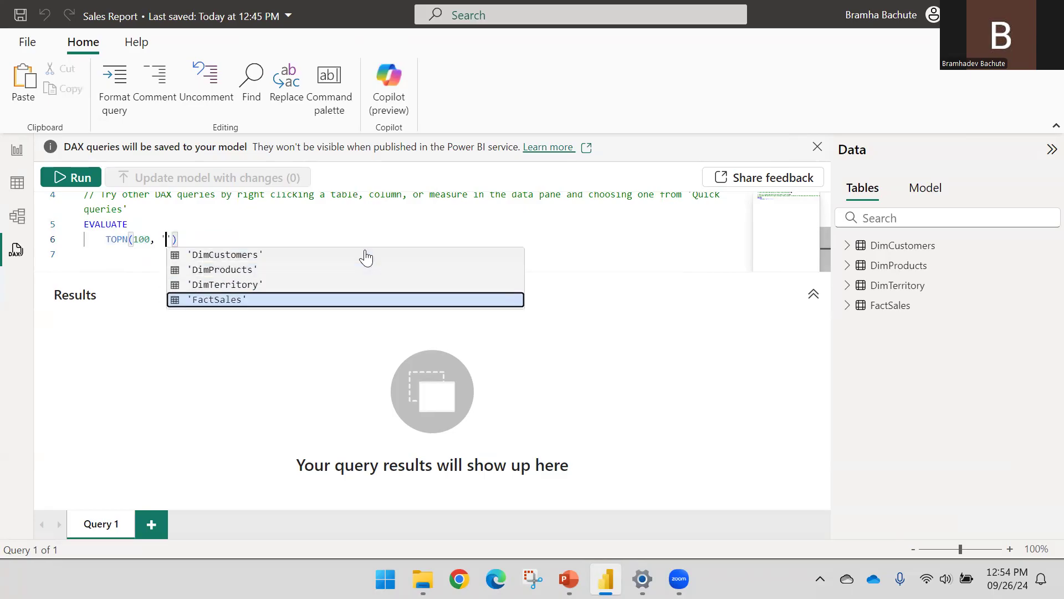
pyautogui.press('Return')
pyautogui.moveTo(257, 240); pyautogui.dragTo(84, 222)
pyautogui.click(72, 177)
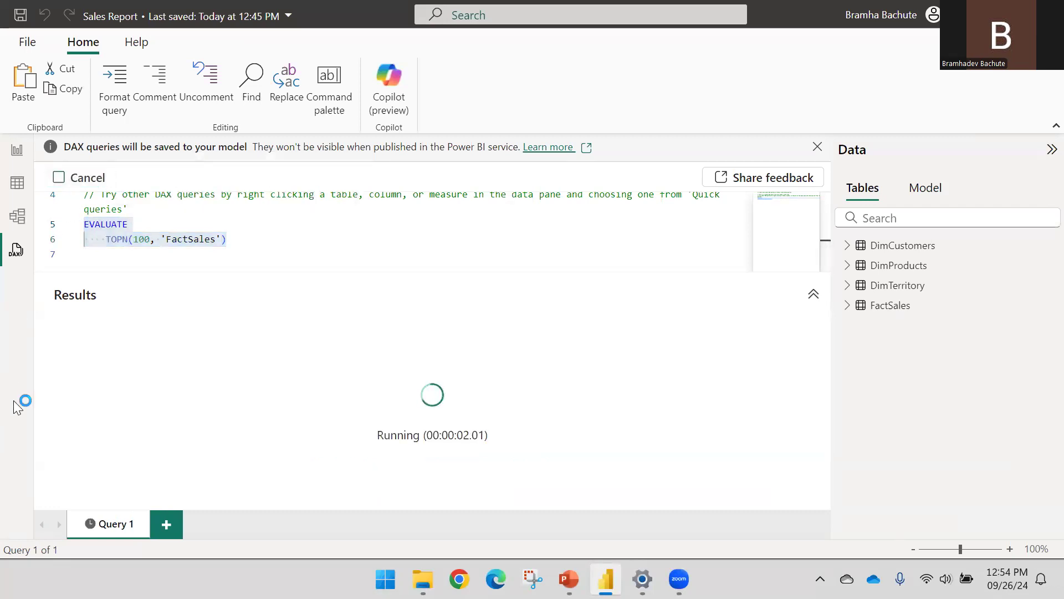
pyautogui.click(256, 243)
pyautogui.moveTo(266, 238); pyautogui.dragTo(84, 224)
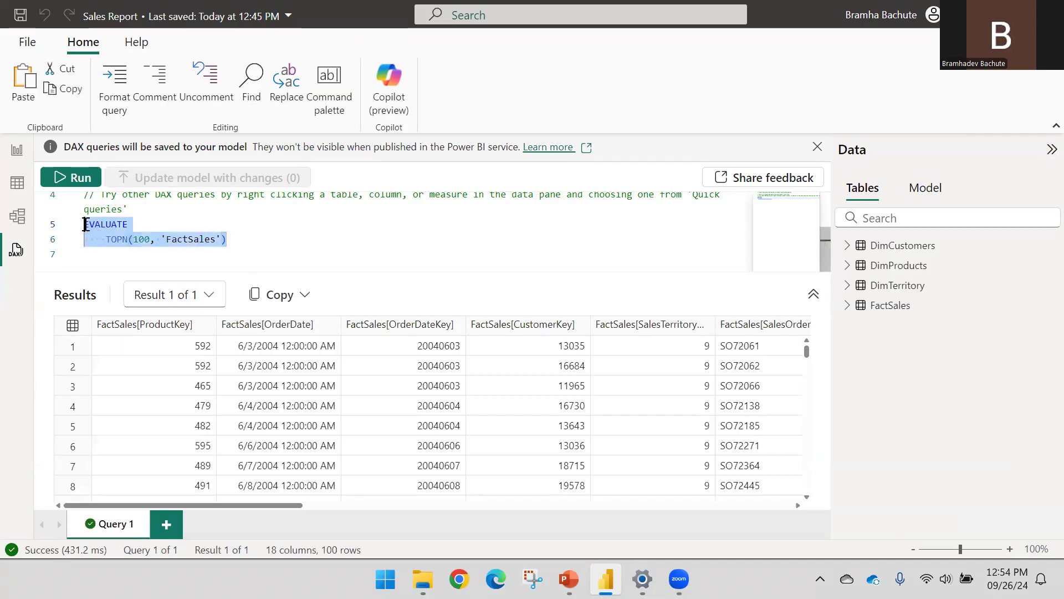
pyautogui.scroll(2, 220, 233)
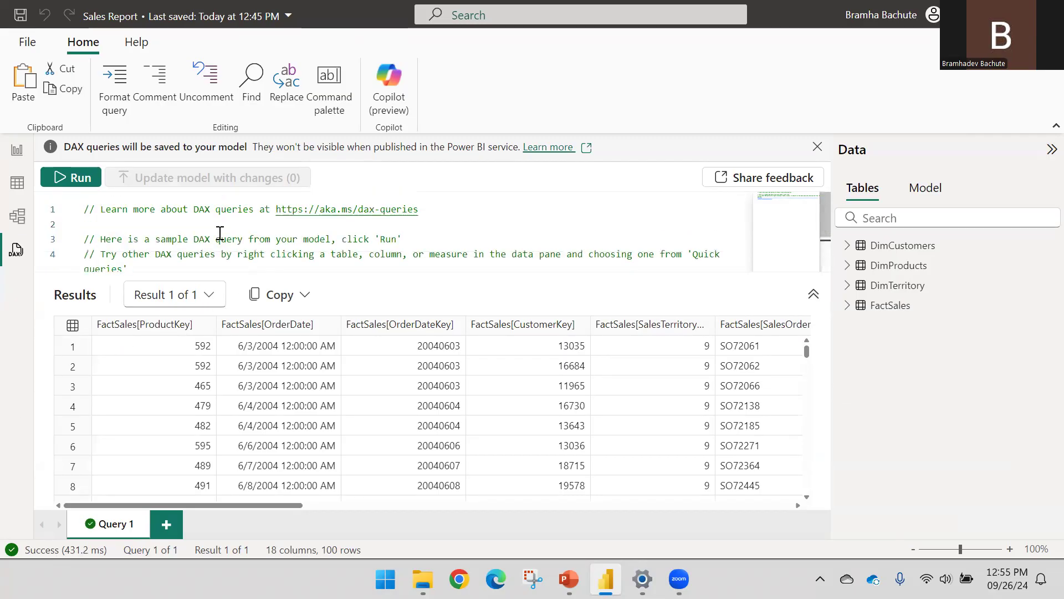
pyautogui.scroll(-2, 220, 233)
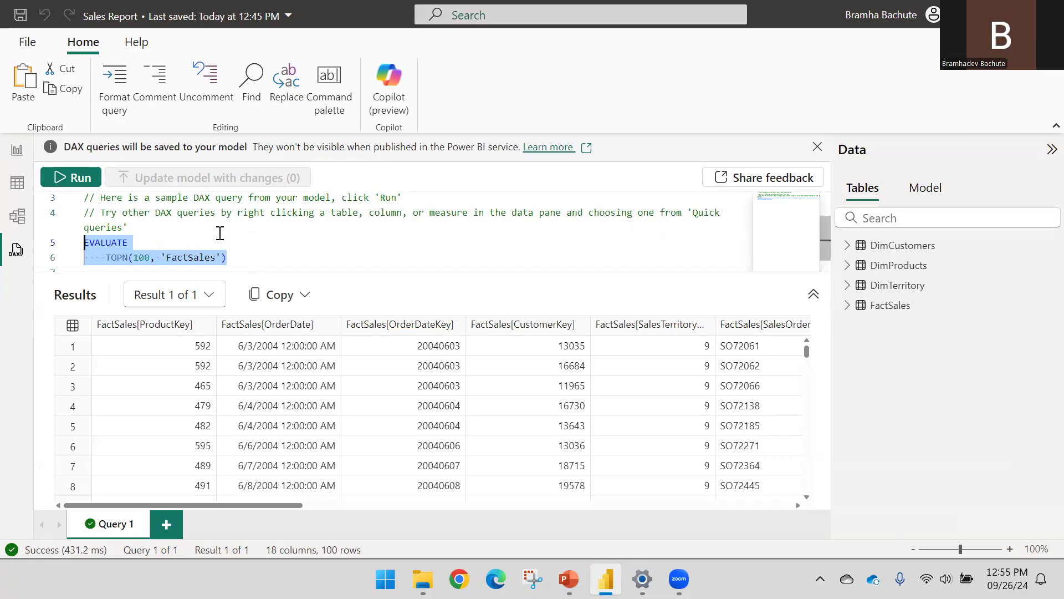
pyautogui.scroll(-1, 220, 233)
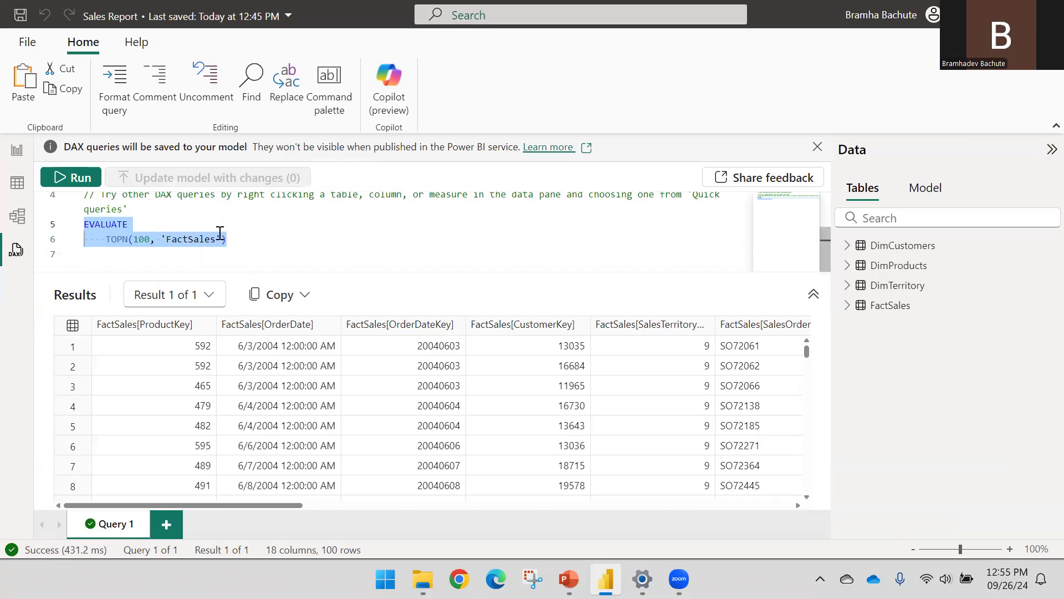
pyautogui.click(255, 239)
pyautogui.keyDown('shift'); pyautogui.click(84, 224); pyautogui.keyUp('shift')
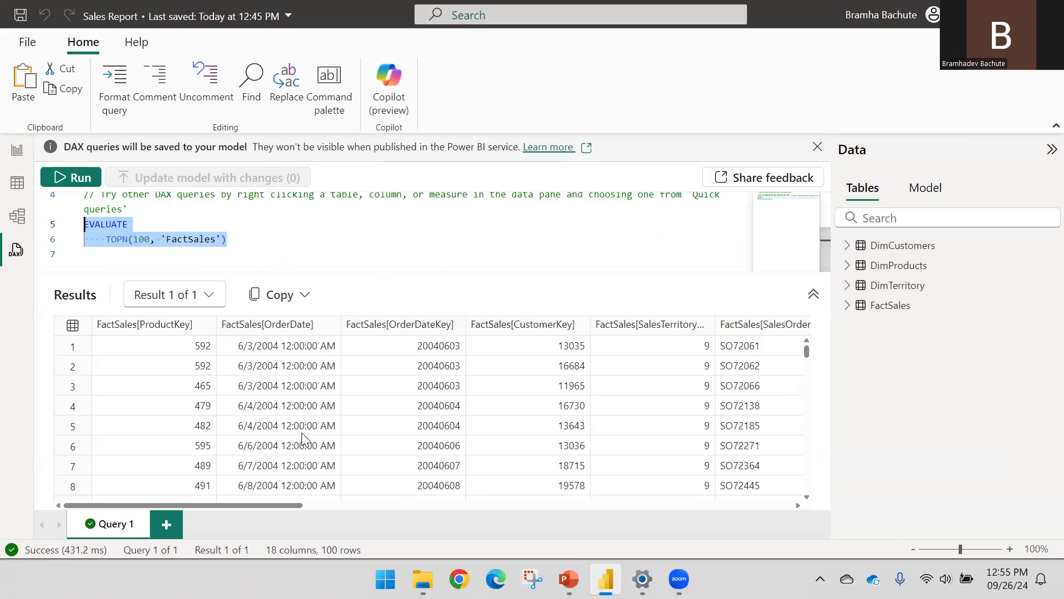
# Switch to the PowerPoint presentation and read the slides on DAX queries and their EVALUATE and DEFINE statements.
pyautogui.click(569, 579)
pyautogui.scroll(-2, 469, 239)
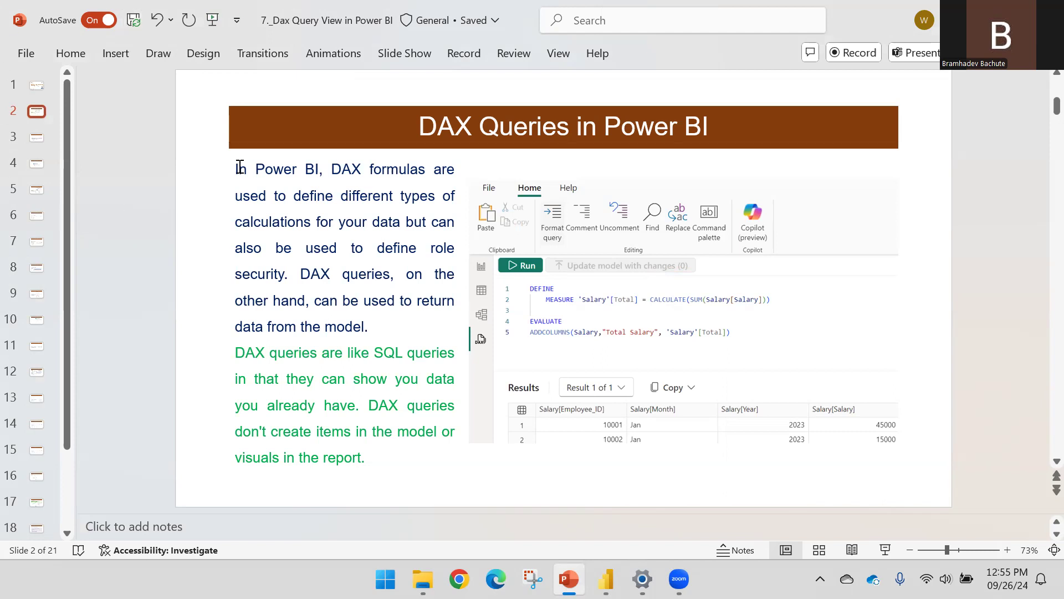
pyautogui.scroll(-1, 138, 113)
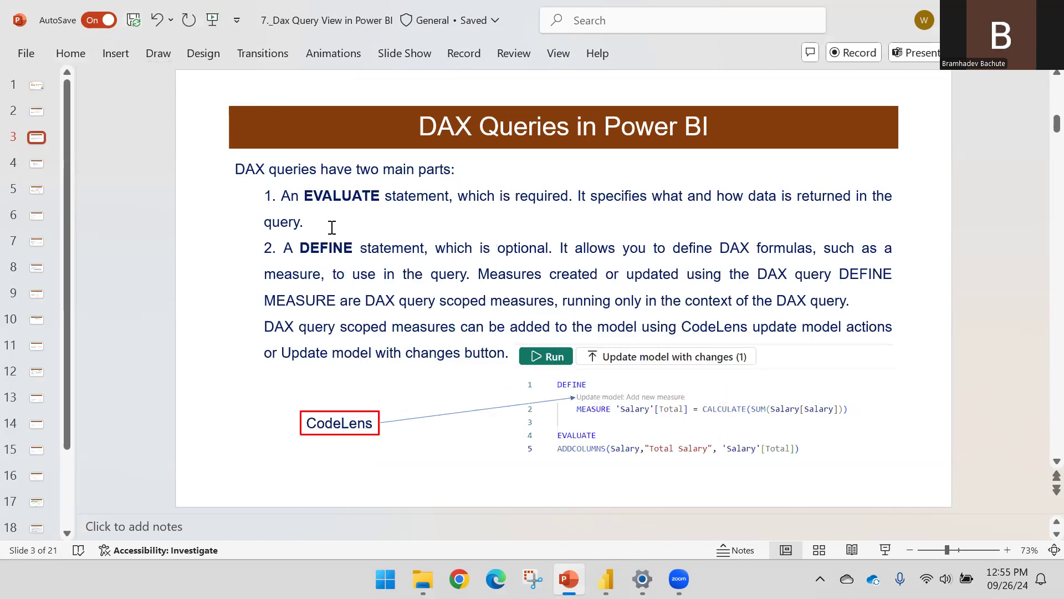
# Switch back to Power BI, add a new query and begin it with an EVALUATE line.
pyautogui.hotkey('alt', 'Tab')
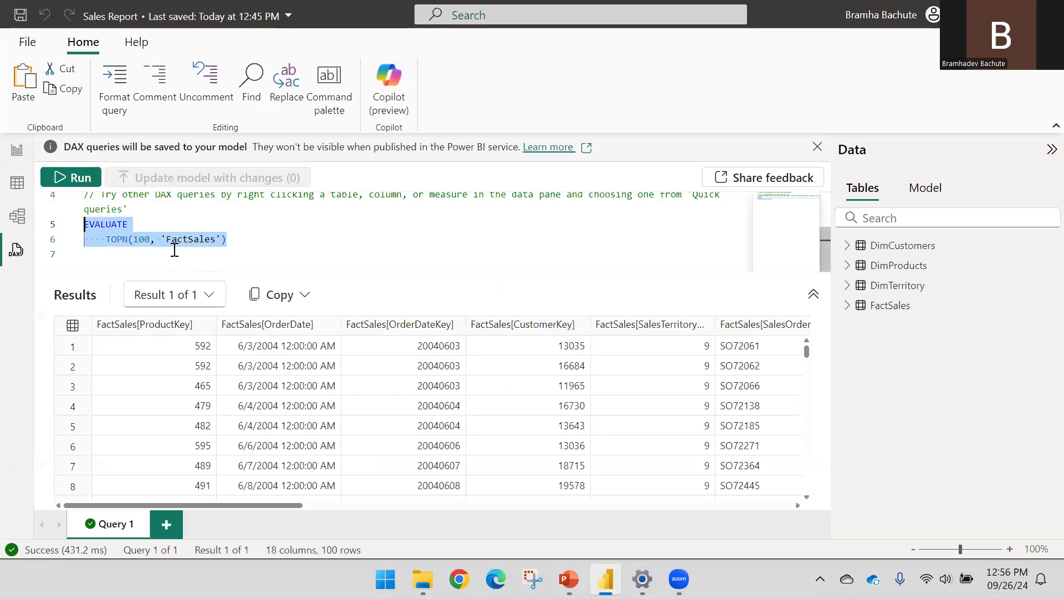
pyautogui.click(168, 524)
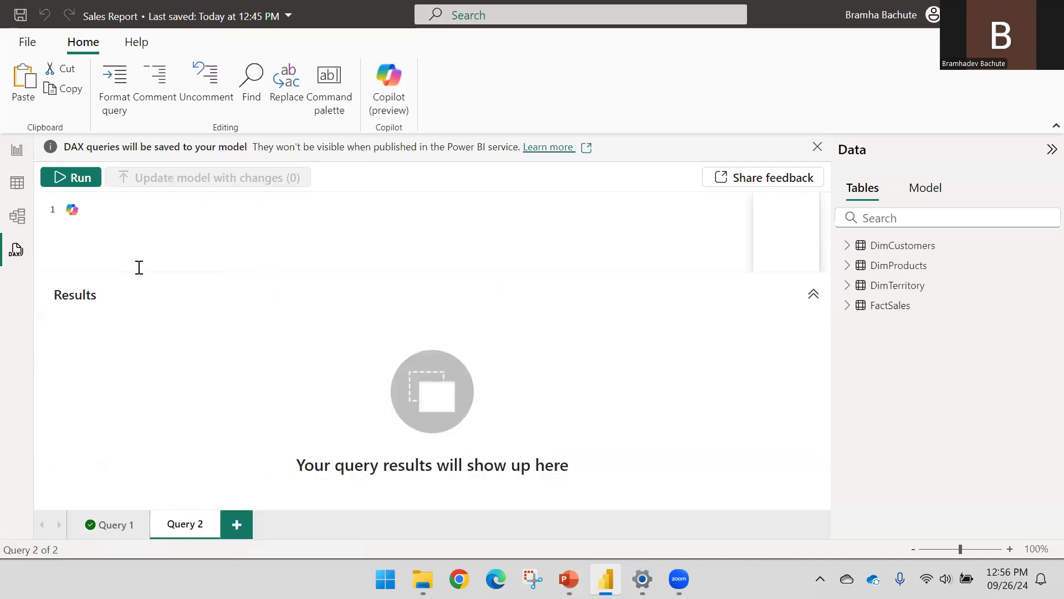
pyautogui.write('EVALUATE')
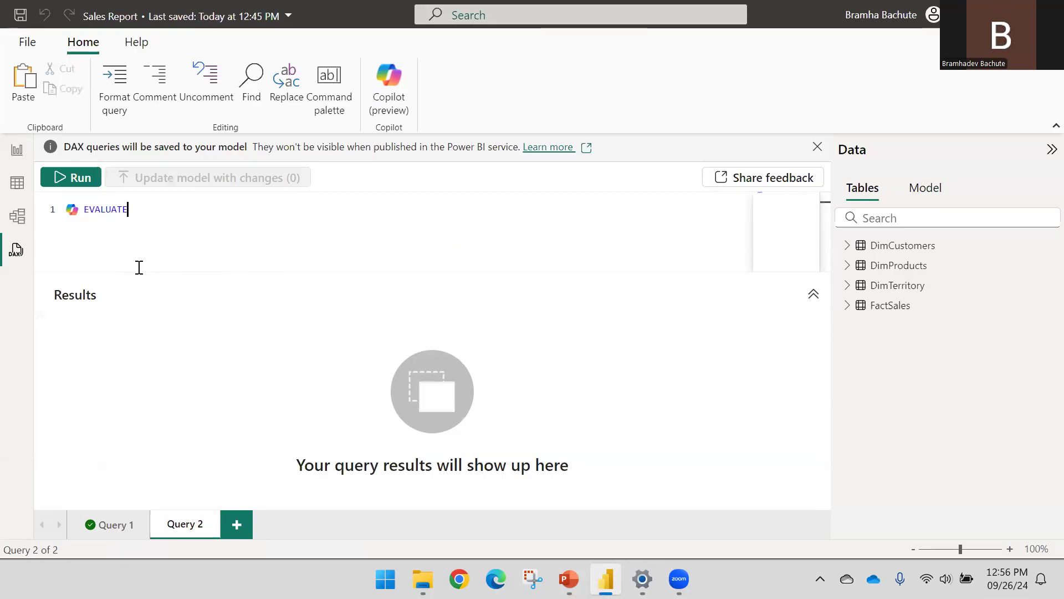
pyautogui.press('Return')
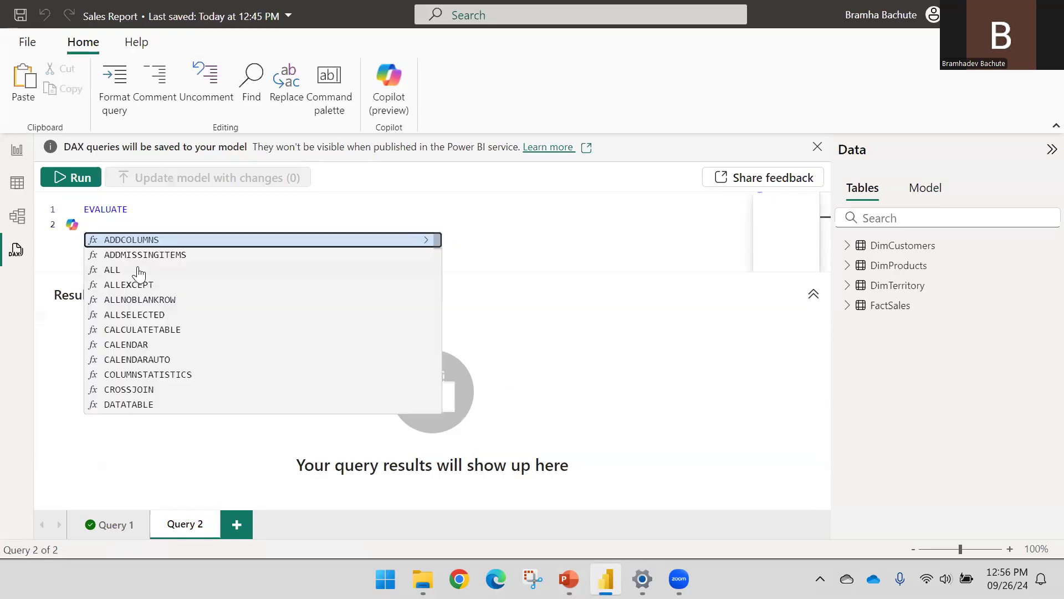
pyautogui.press('Tab')
pyautogui.press('BackSpace')
pyautogui.press('BackSpace')
pyautogui.press('BackSpace')
pyautogui.press('BackSpace')
pyautogui.press('BackSpace')
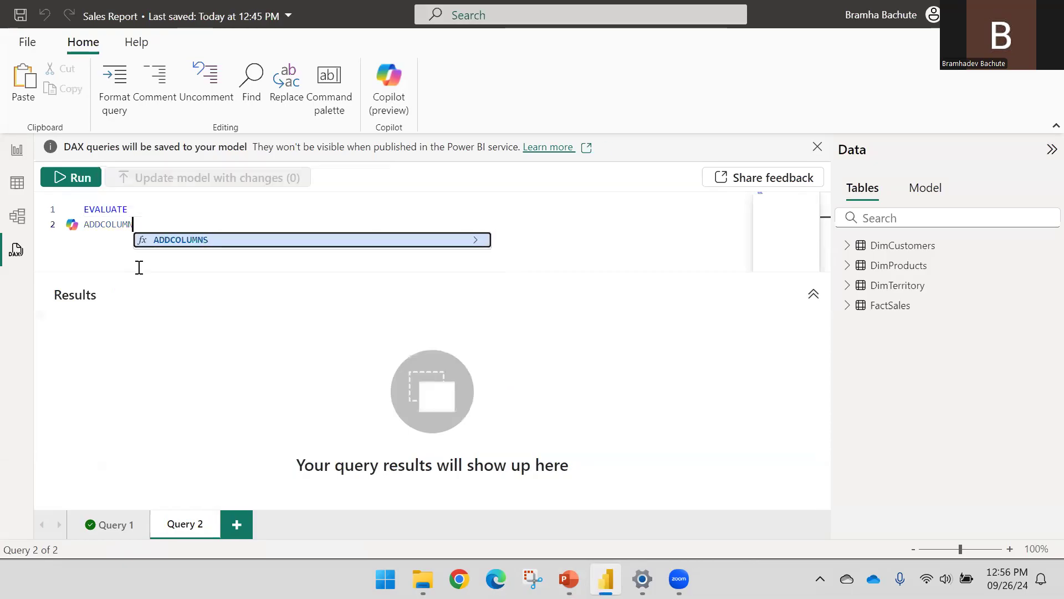
pyautogui.press('BackSpace')
pyautogui.press('BackSpace')
pyautogui.press('BackSpace')
pyautogui.press('BackSpace')
pyautogui.press('BackSpace')
pyautogui.press('BackSpace')
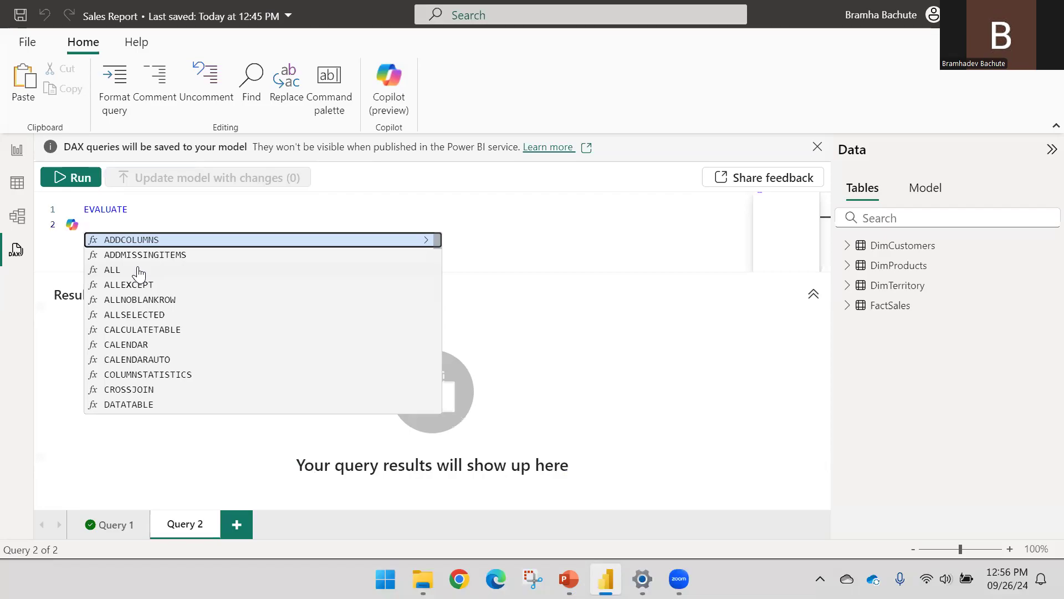
pyautogui.press('Tab')
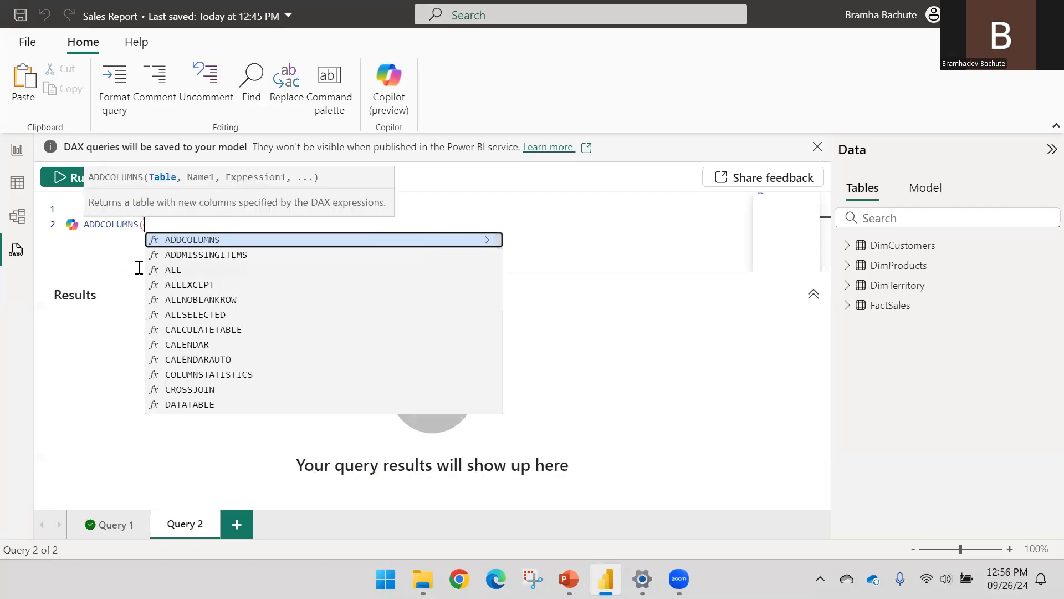
pyautogui.press('BackSpace')
pyautogui.press('BackSpace')
pyautogui.press('BackSpace')
pyautogui.press('BackSpace')
pyautogui.press('BackSpace')
pyautogui.press('BackSpace')
pyautogui.press('BackSpace')
pyautogui.press('BackSpace')
pyautogui.press('BackSpace')
pyautogui.press('BackSpace')
pyautogui.press('BackSpace')
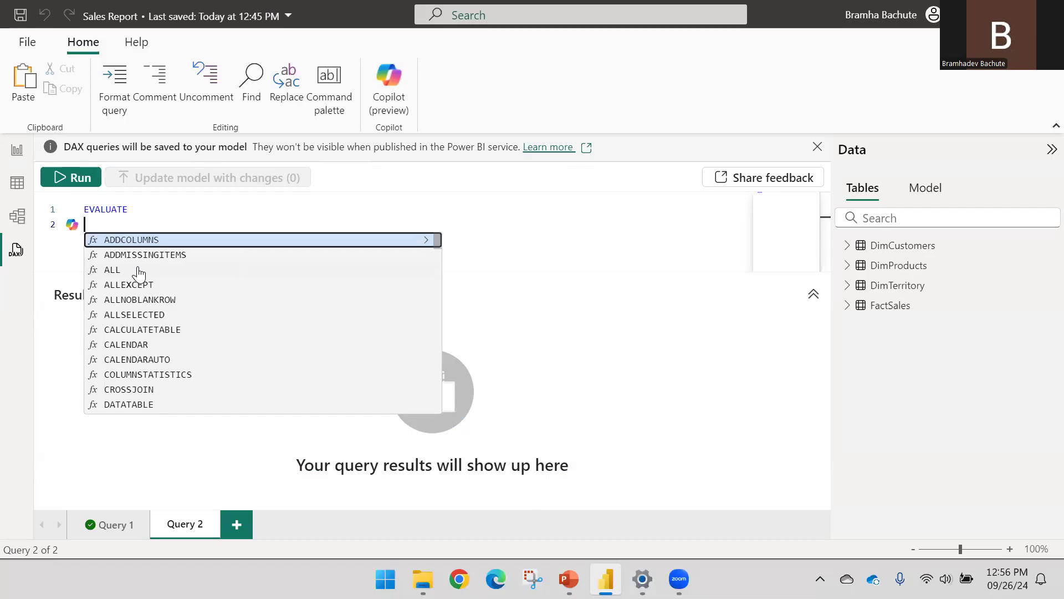
pyautogui.write('ADDCOL')
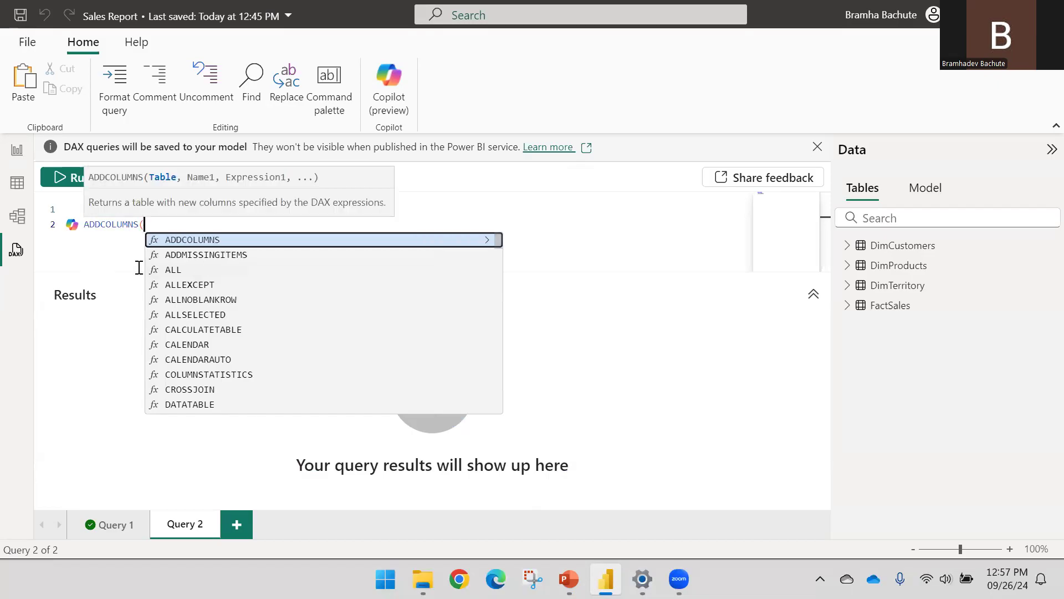
pyautogui.press('BackSpace')
pyautogui.press('BackSpace')
pyautogui.press('BackSpace')
pyautogui.press('BackSpace')
pyautogui.press('BackSpace')
pyautogui.press('BackSpace')
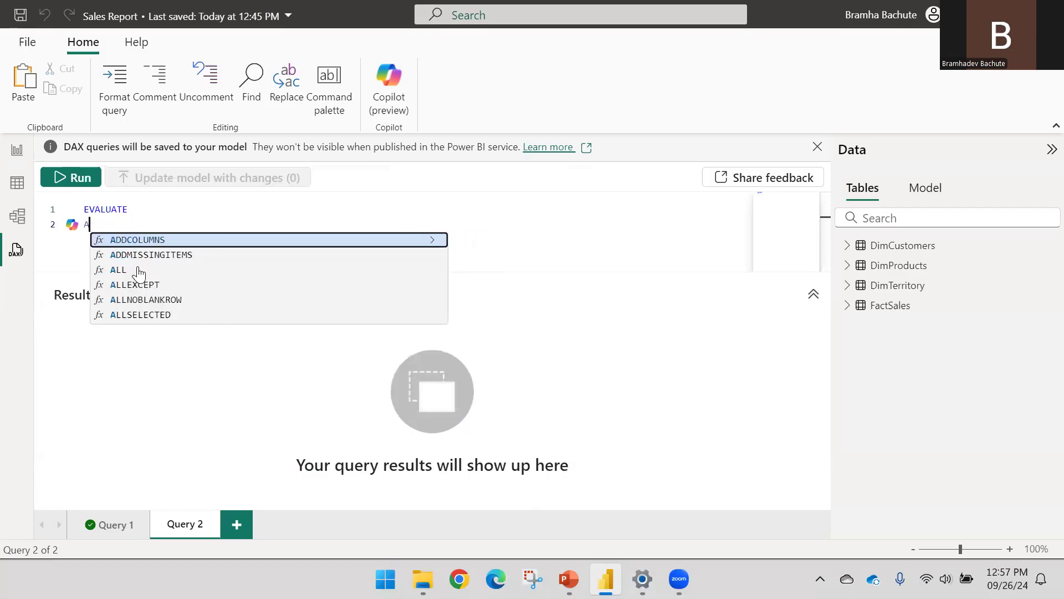
# Start a SUMMARIZE function under EVALUATE with FactSales as its table argument.
pyautogui.write('sum')
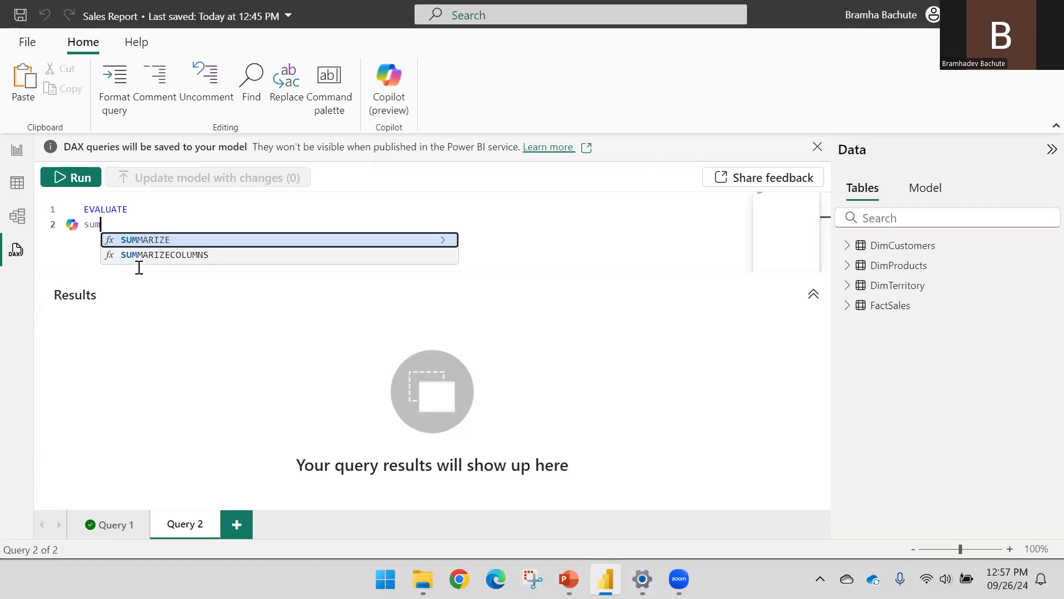
pyautogui.press('Tab')
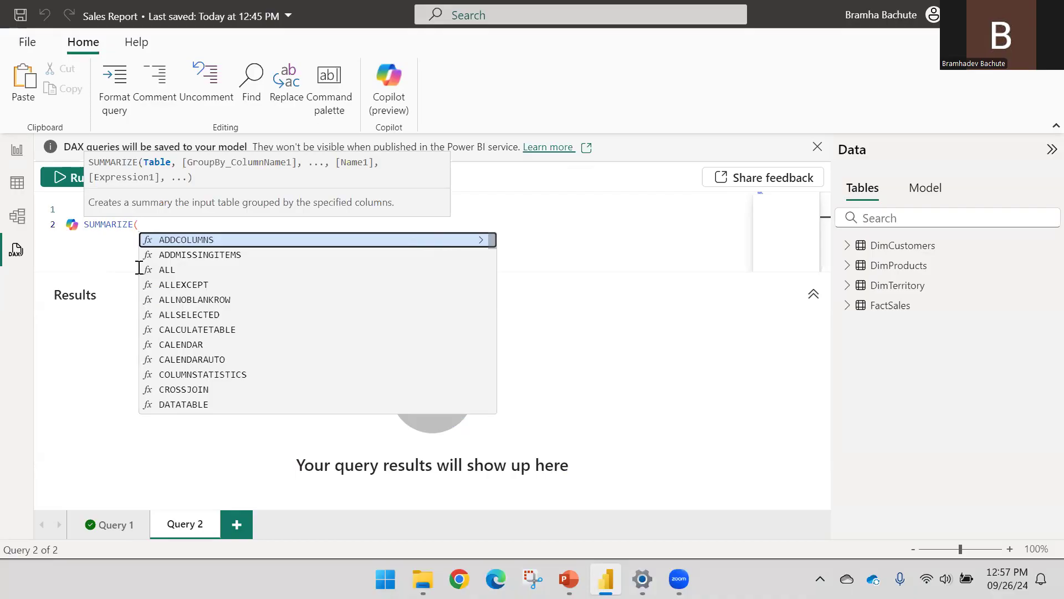
pyautogui.write('fa')
pyautogui.press('Tab')
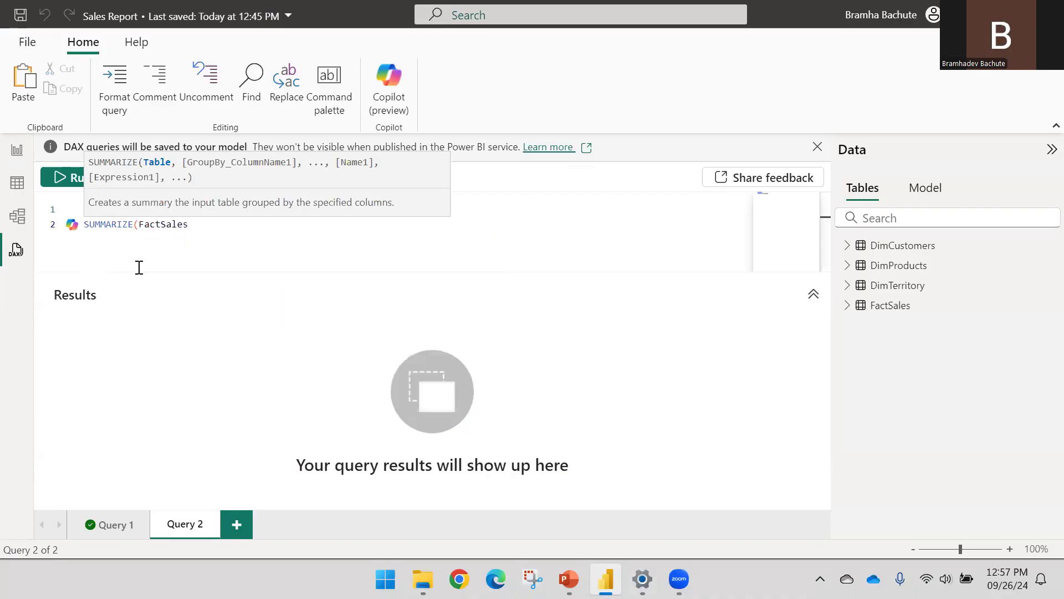
pyautogui.write(',')
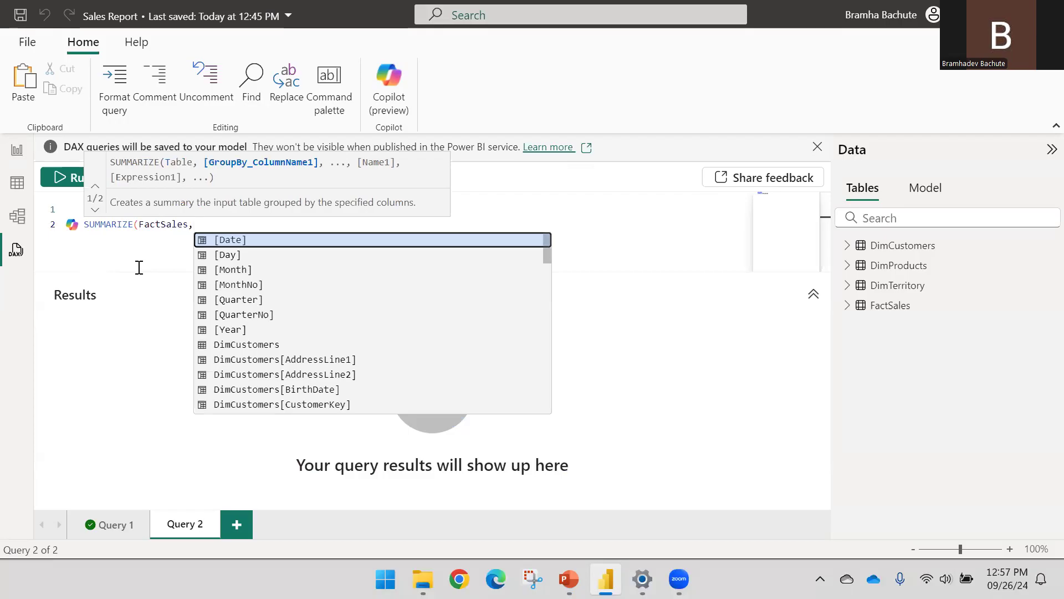
# Look through the suggested columns and set DimTerritory[Country] as the SUMMARIZE group-by column.
pyautogui.press('Down')
pyautogui.press('Down')
pyautogui.press('Down')
pyautogui.press('Down')
pyautogui.press('Down')
pyautogui.press('Down')
pyautogui.press('Down')
pyautogui.press('Down')
pyautogui.press('Down')
pyautogui.press('Down')
pyautogui.press('Down')
pyautogui.press('Down')
pyautogui.press('Down')
pyautogui.press('Down')
pyautogui.press('Down')
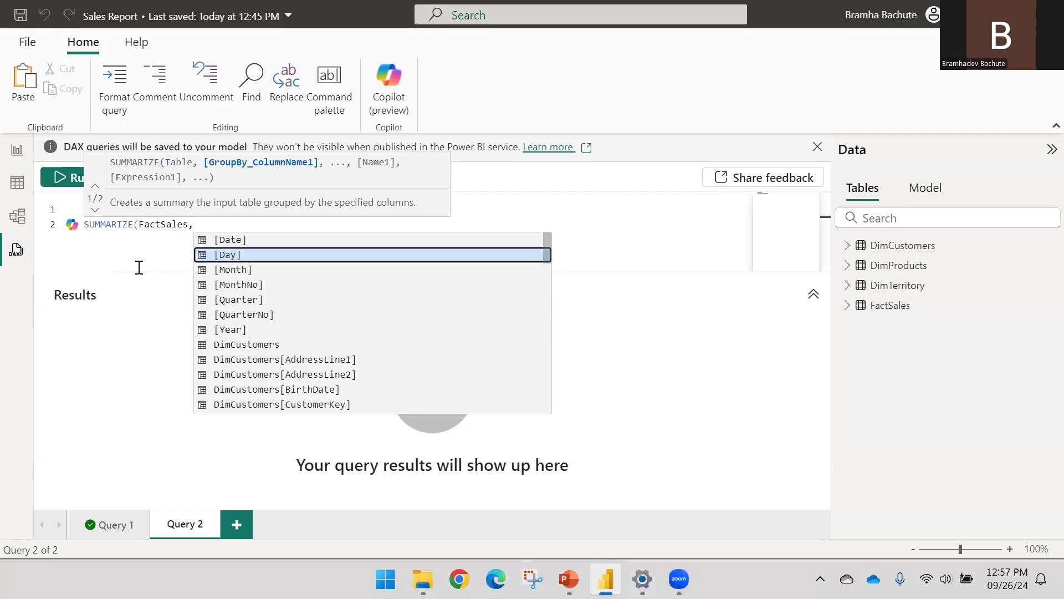
pyautogui.press('Down')
pyautogui.press('Down')
pyautogui.press('Down')
pyautogui.press('Down')
pyautogui.press('Down')
pyautogui.press('Down')
pyautogui.press('Down')
pyautogui.press('Down')
pyautogui.press('Down')
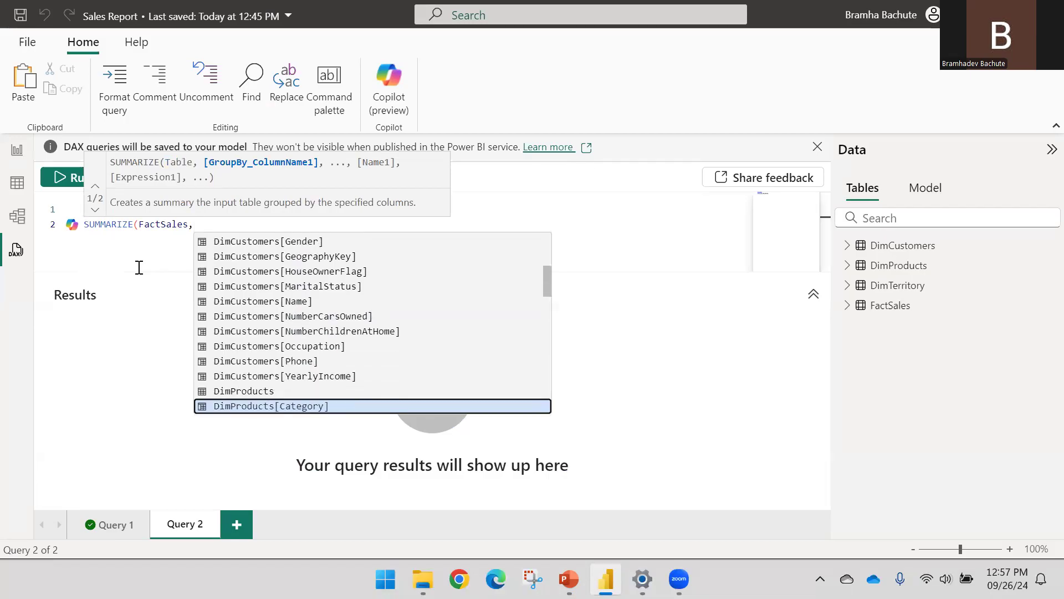
pyautogui.write('cou')
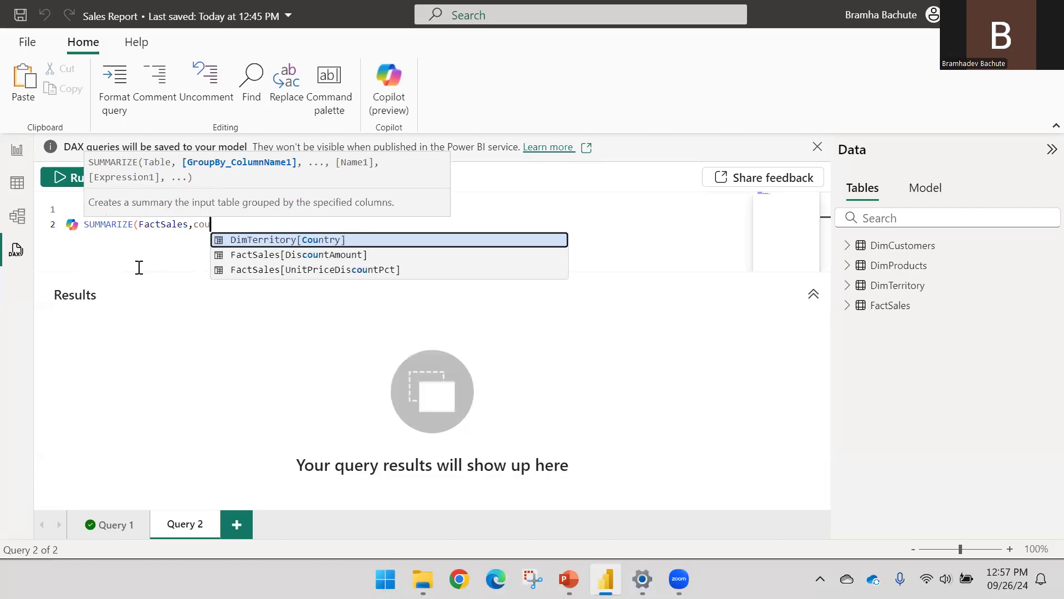
pyautogui.press('Tab')
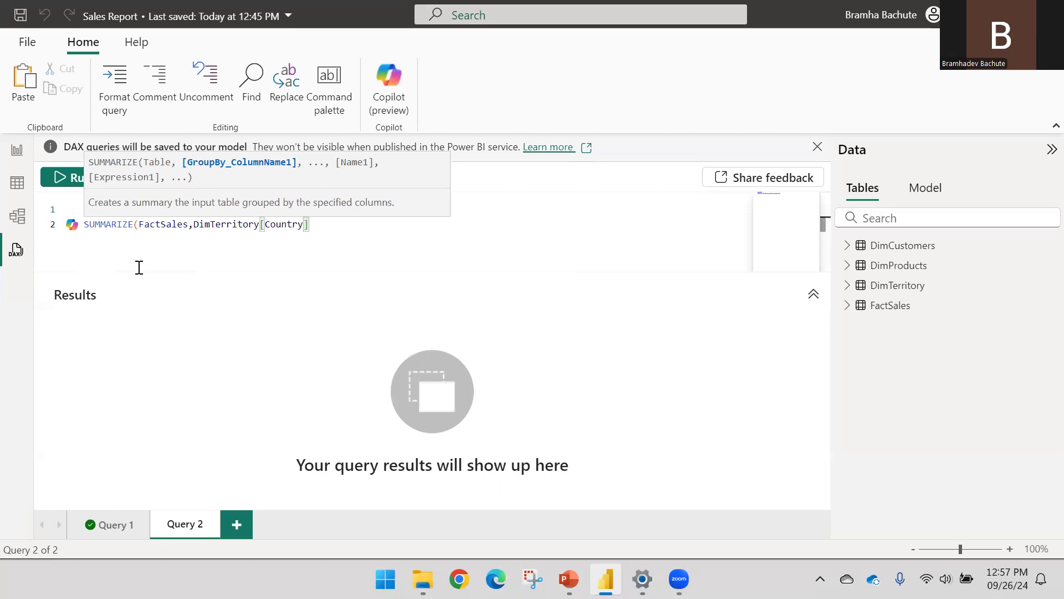
# Add "Sales Total" as the name of the summarized column after the group-by column.
pyautogui.write(',')
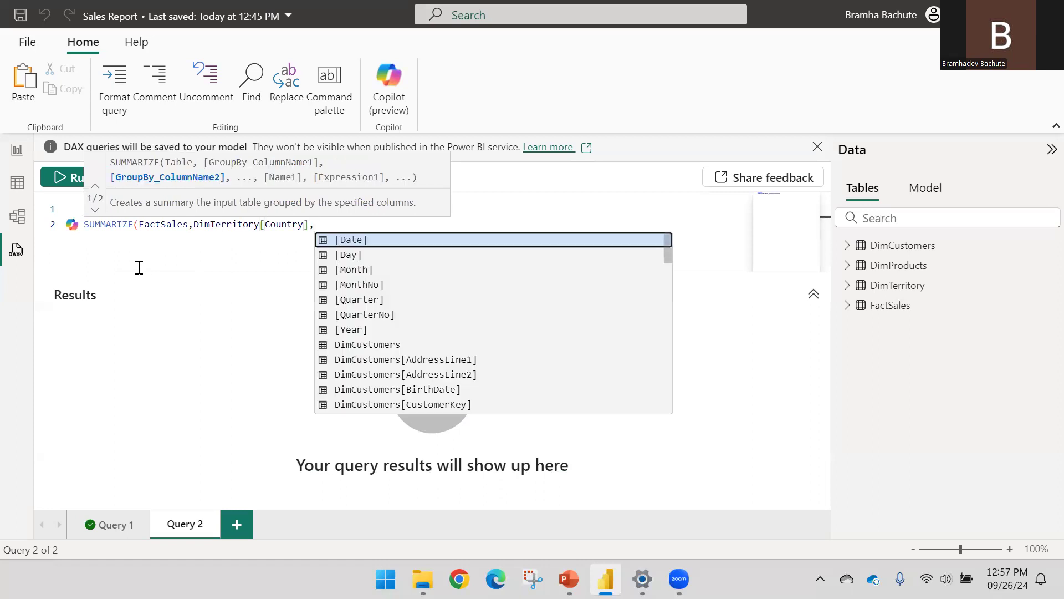
pyautogui.write('""')
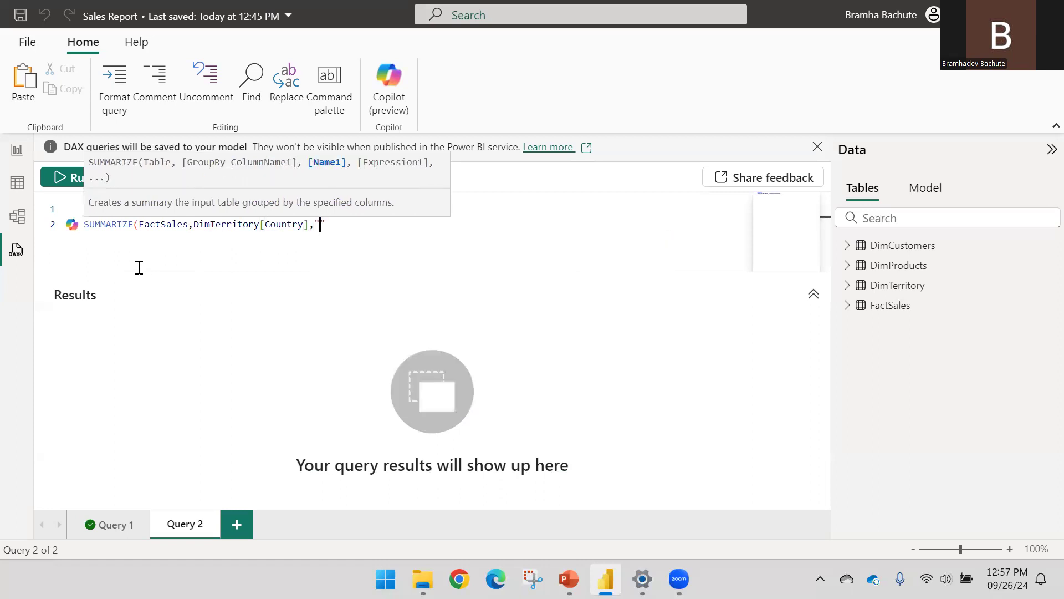
pyautogui.write('T')
pyautogui.press('BackSpace')
pyautogui.write('Sala')
pyautogui.press('BackSpace')
pyautogui.write('es tota')
pyautogui.press('BackSpace')
pyautogui.press('BackSpace')
pyautogui.press('BackSpace')
pyautogui.press('BackSpace')
pyautogui.write('Total",S')
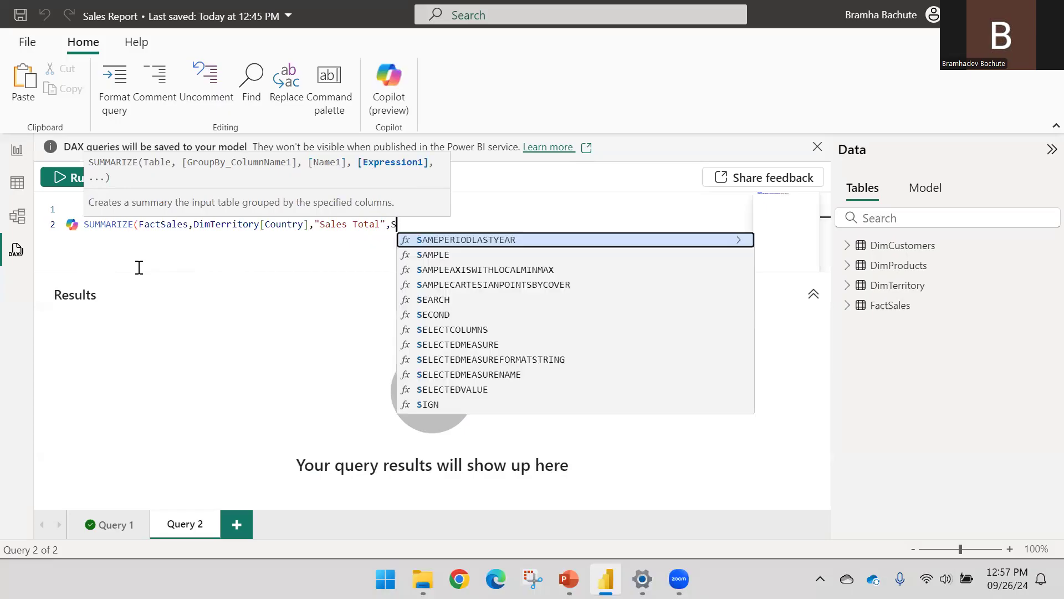
# Complete the SUMMARIZE function with SUM(FactSales[SalesAmount]) as the expression for "Sales Total" and close both parentheses.
pyautogui.write('um')
pyautogui.press('Tab')
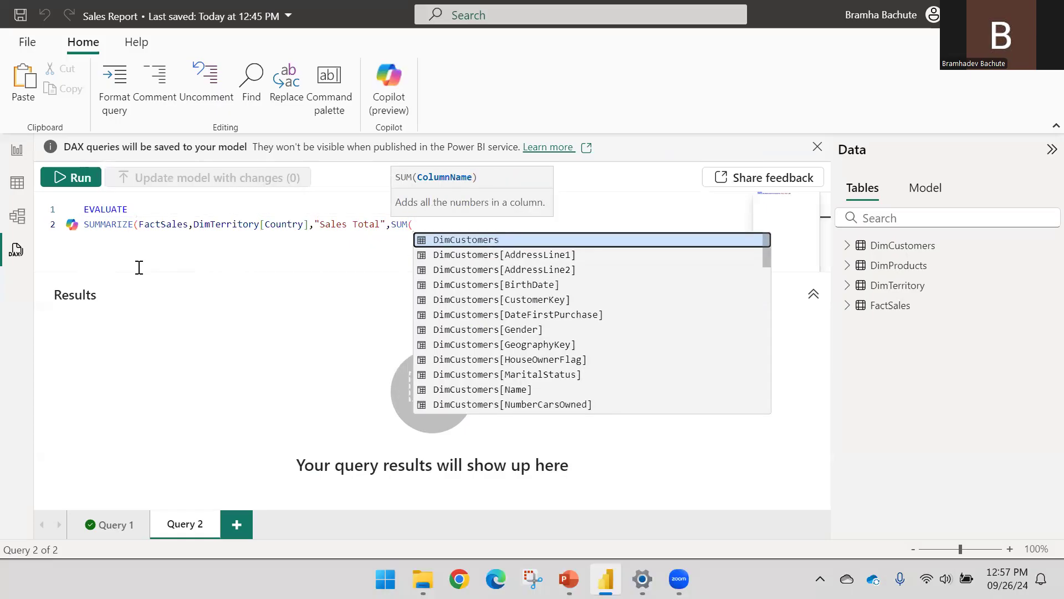
pyautogui.write('Sales')
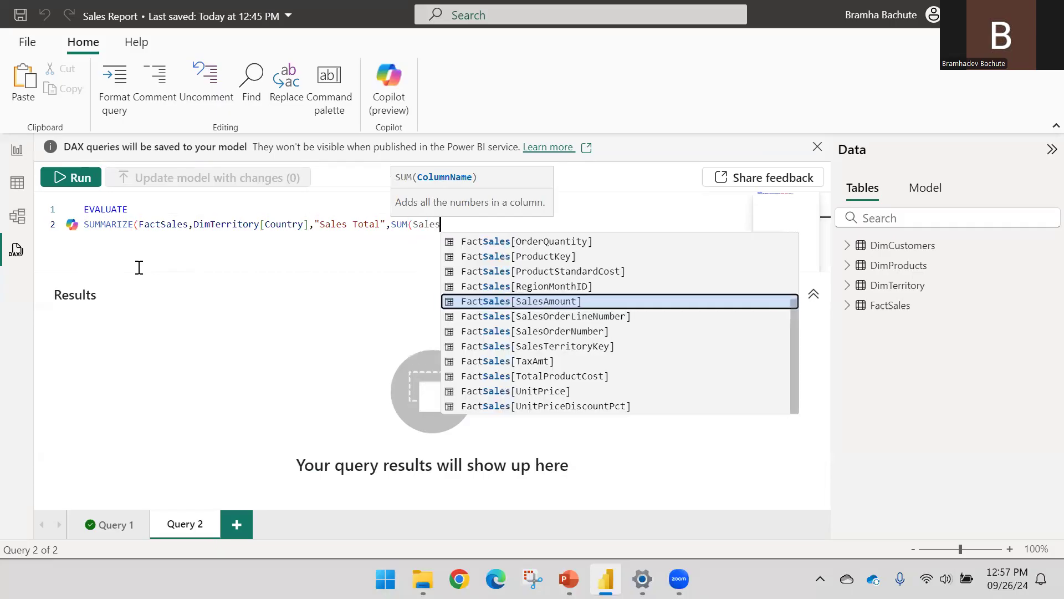
pyautogui.write('am')
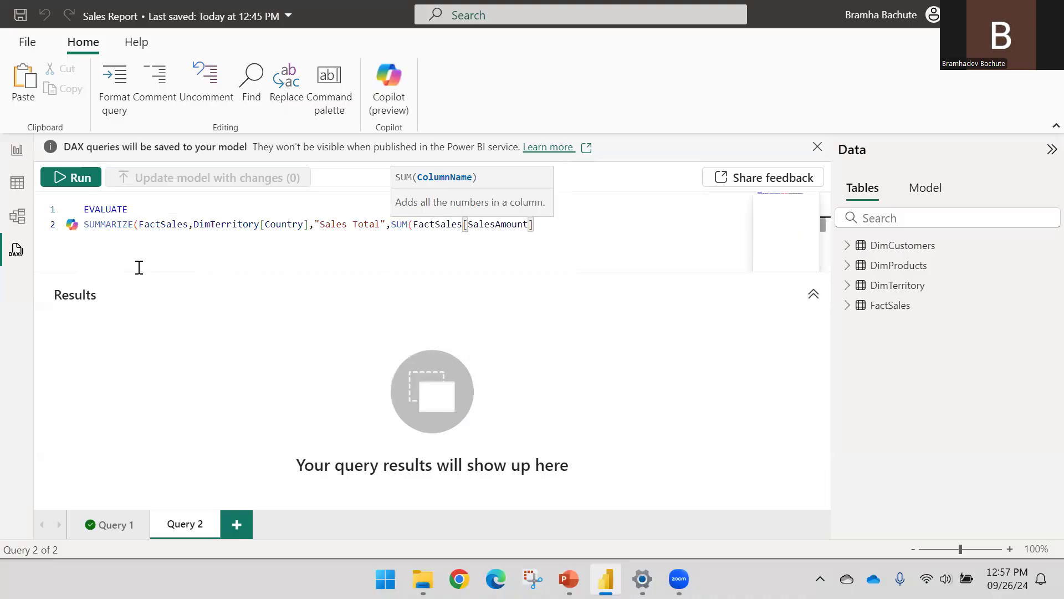
pyautogui.write('))')
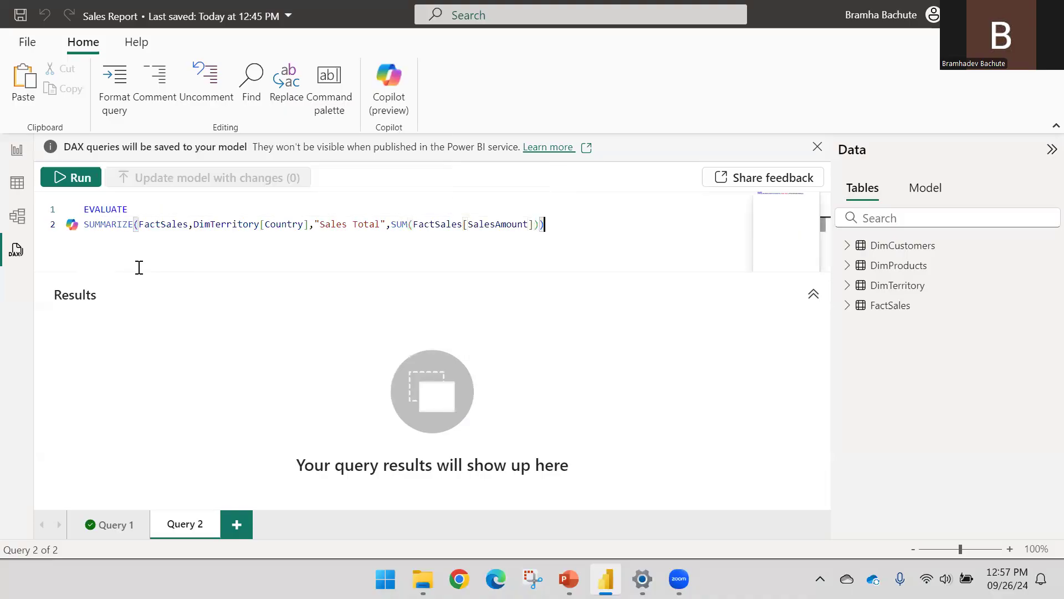
# Select the whole EVALUATE SUMMARIZE query and run it.
pyautogui.hotkey('ctrl', 'a')
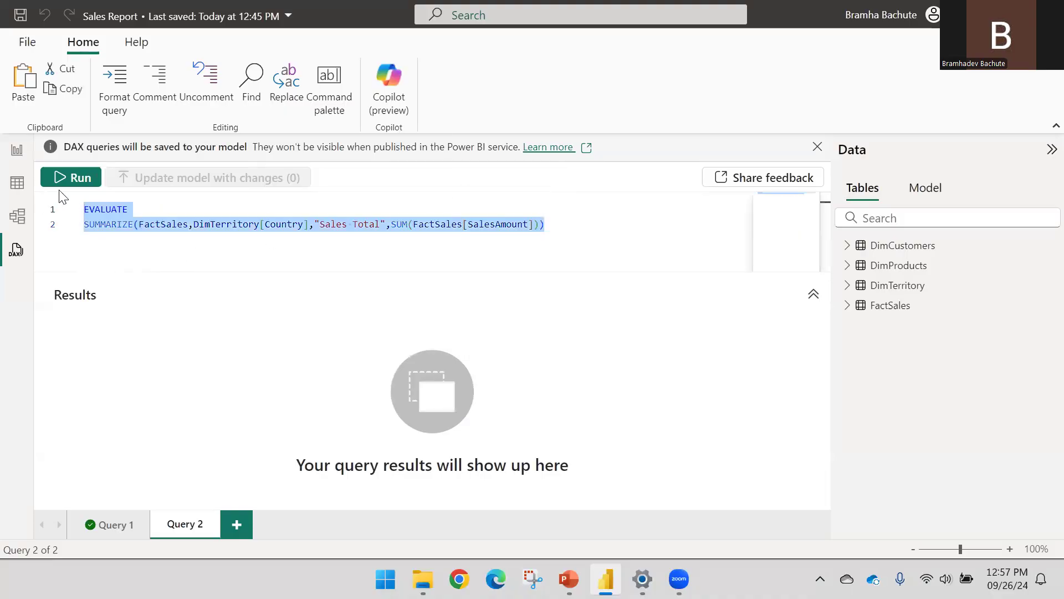
pyautogui.click(69, 180)
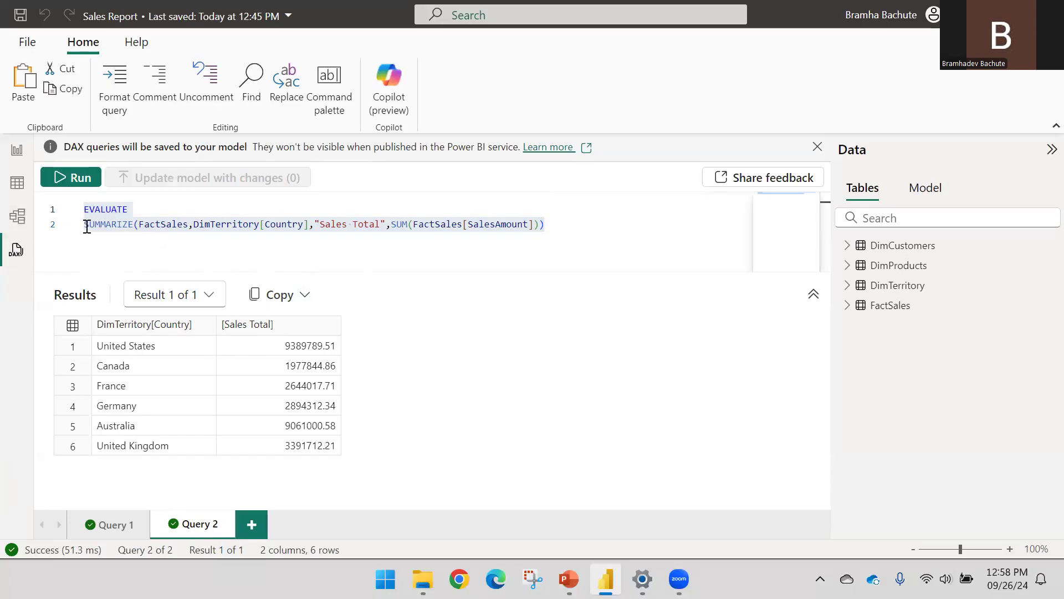
pyautogui.moveTo(87, 232)
# Switch to PowerPoint to review the slide on the EVALUATE and DEFINE statements, and return to Power BI.
pyautogui.click(568, 577)
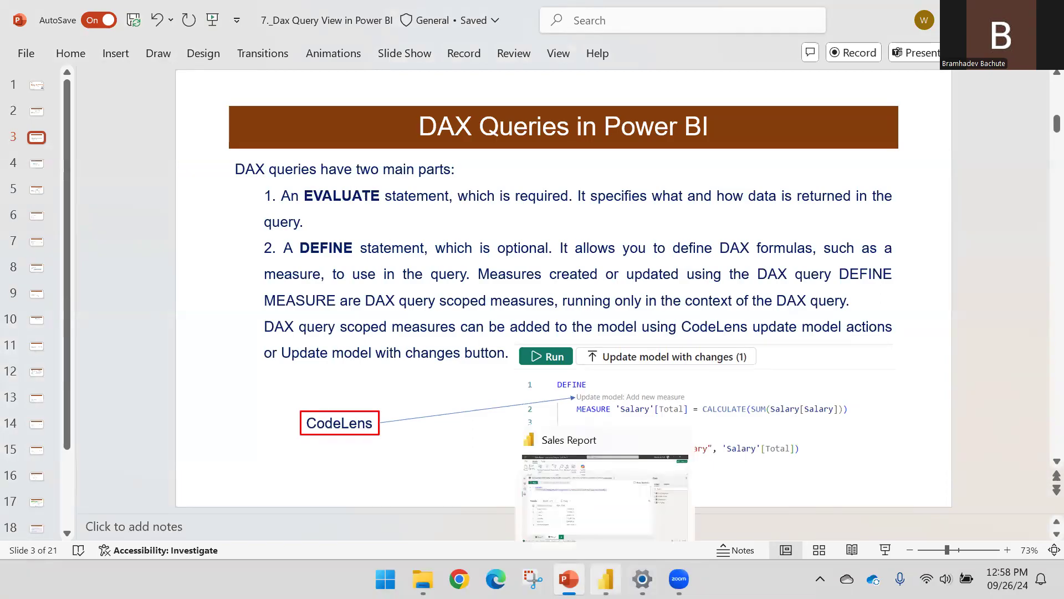
pyautogui.click(606, 579)
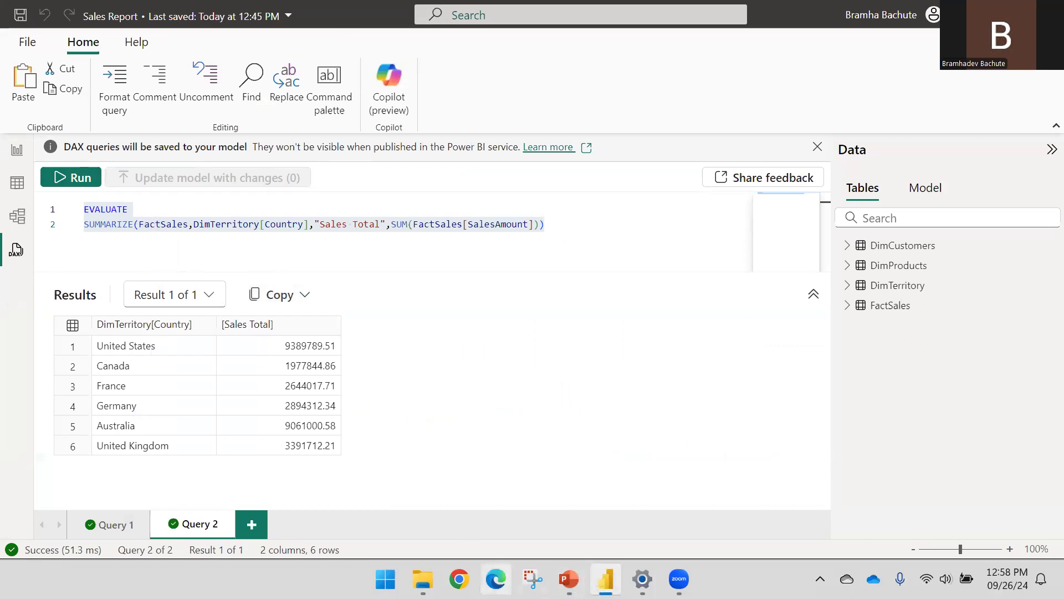
pyautogui.click(569, 579)
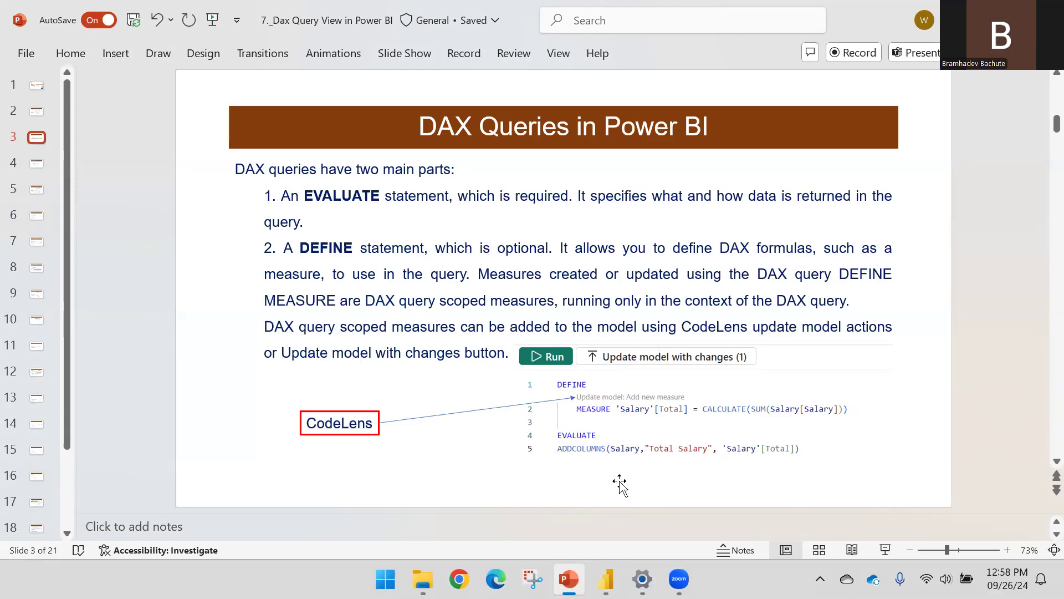
pyautogui.click(606, 578)
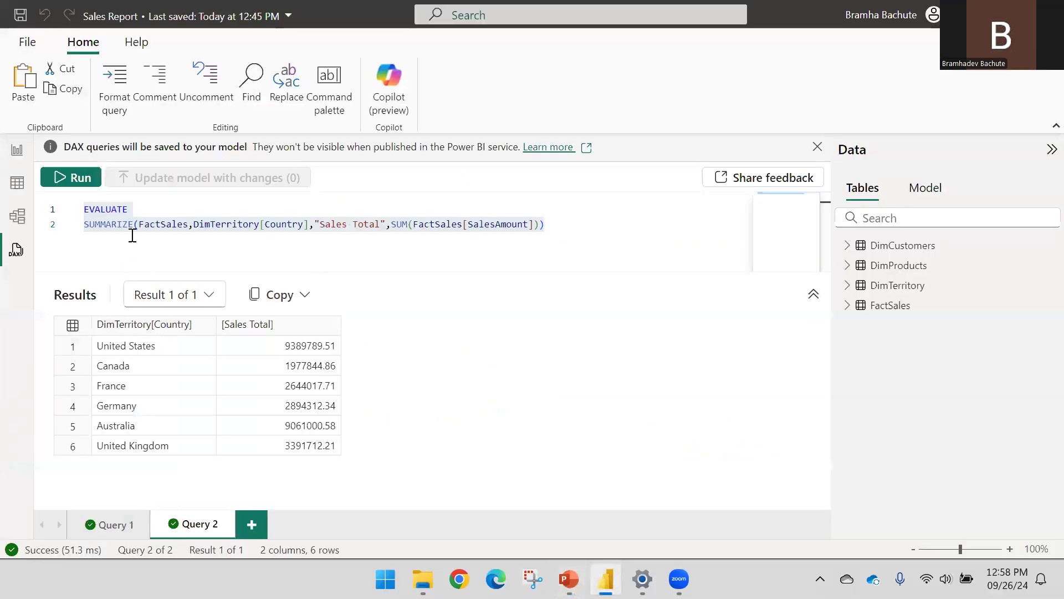
# Insert blank lines above EVALUATE and add the DEFINE keyword on the first line of the query.
pyautogui.click(127, 209)
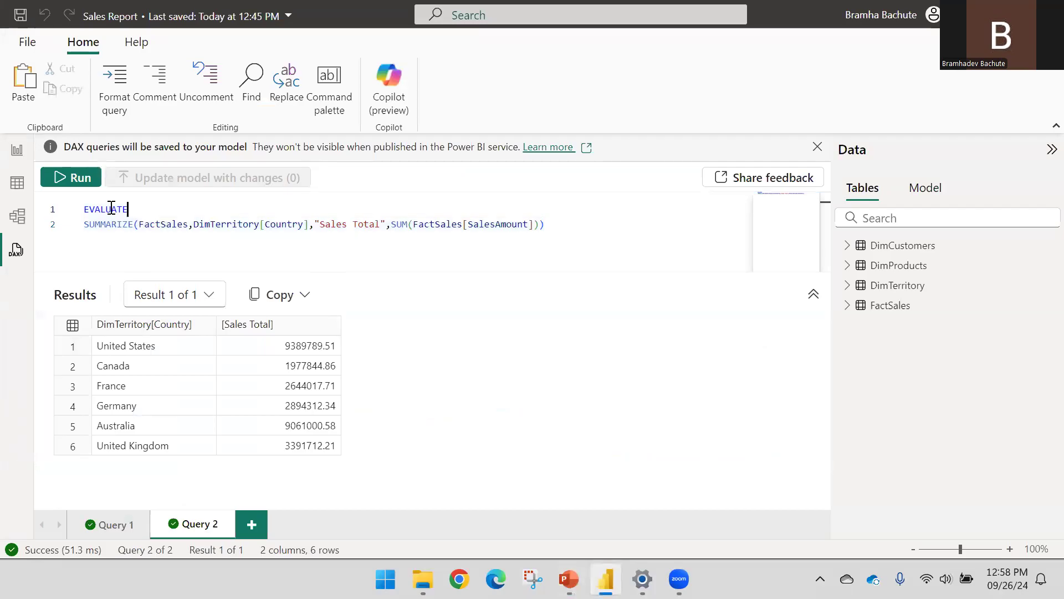
pyautogui.press('Return')
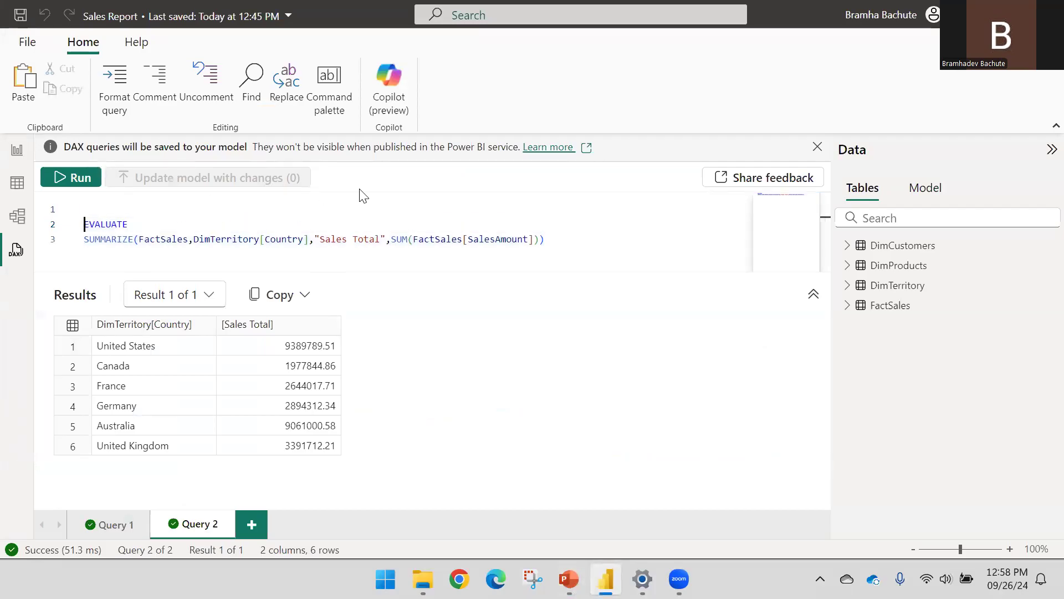
pyautogui.press('Return')
pyautogui.press('Up')
pyautogui.press('Up')
pyautogui.write('DEFINE')
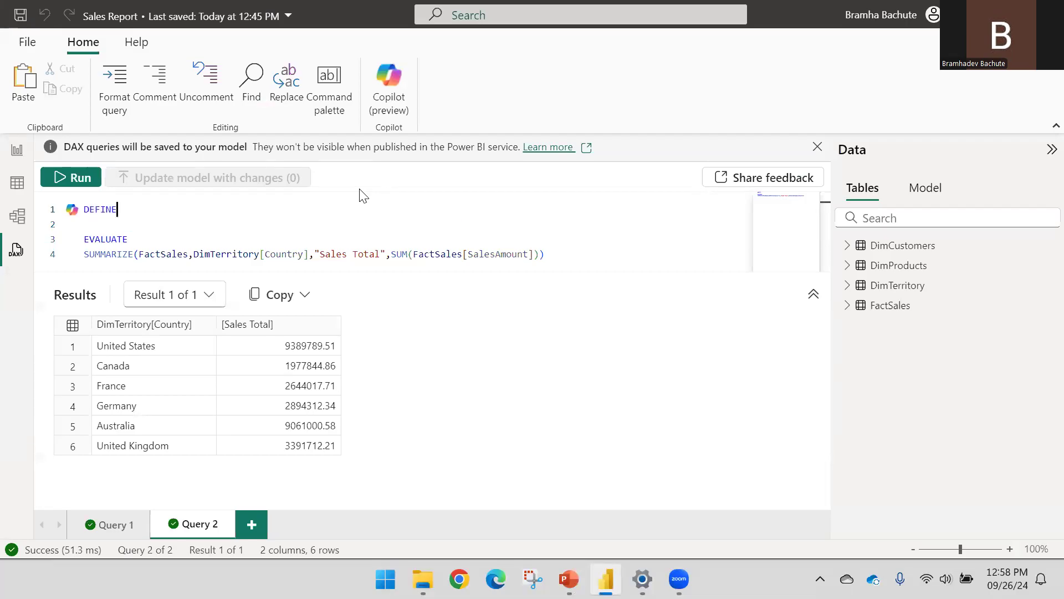
# Start a MEASURE definition on an indented line under DEFINE, with an opening single quote for the table name.
pyautogui.press('Return')
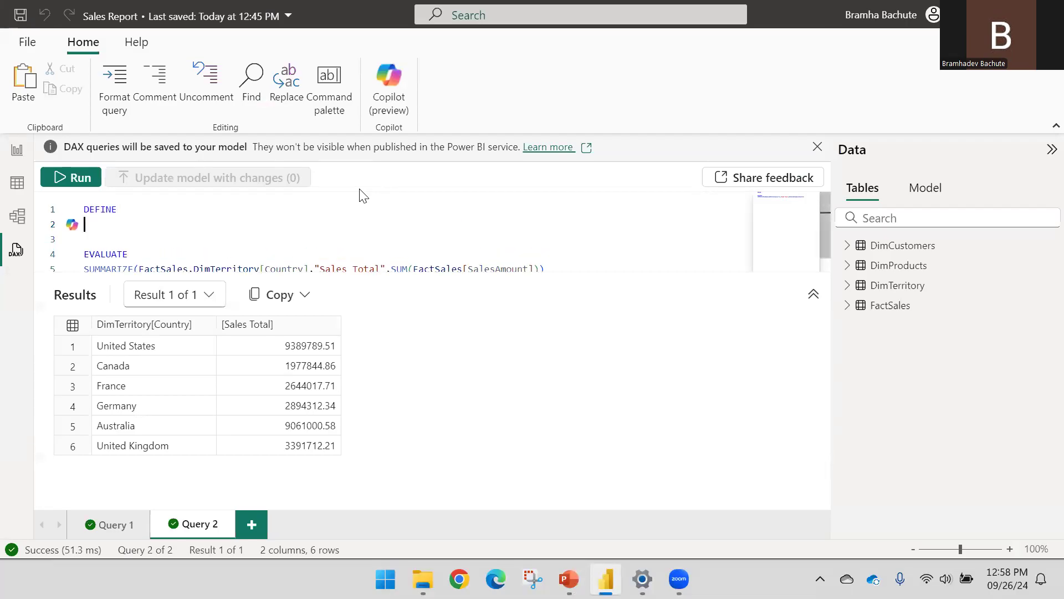
pyautogui.write('M')
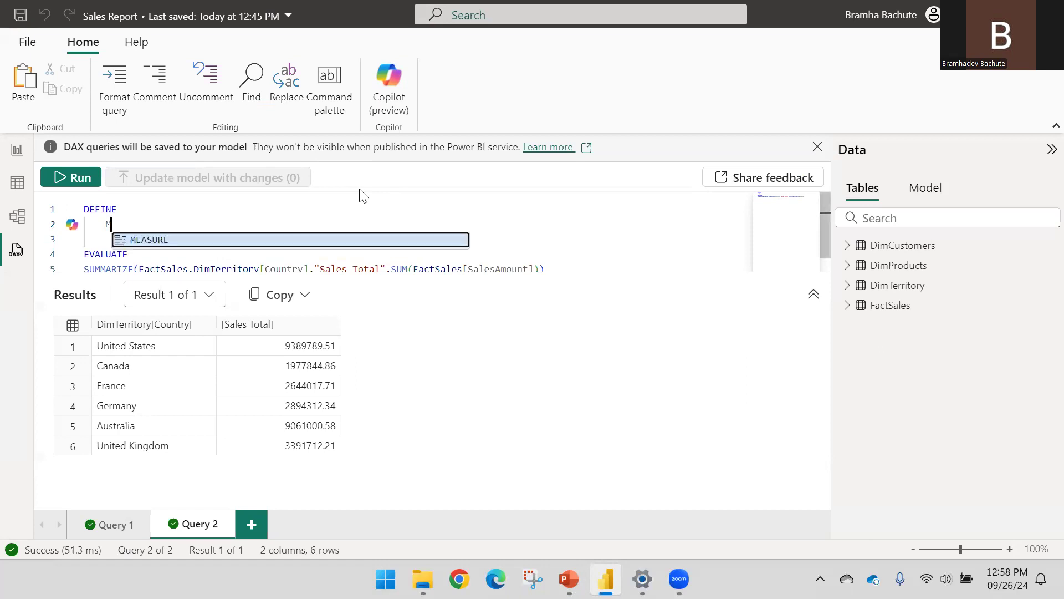
pyautogui.press('Tab')
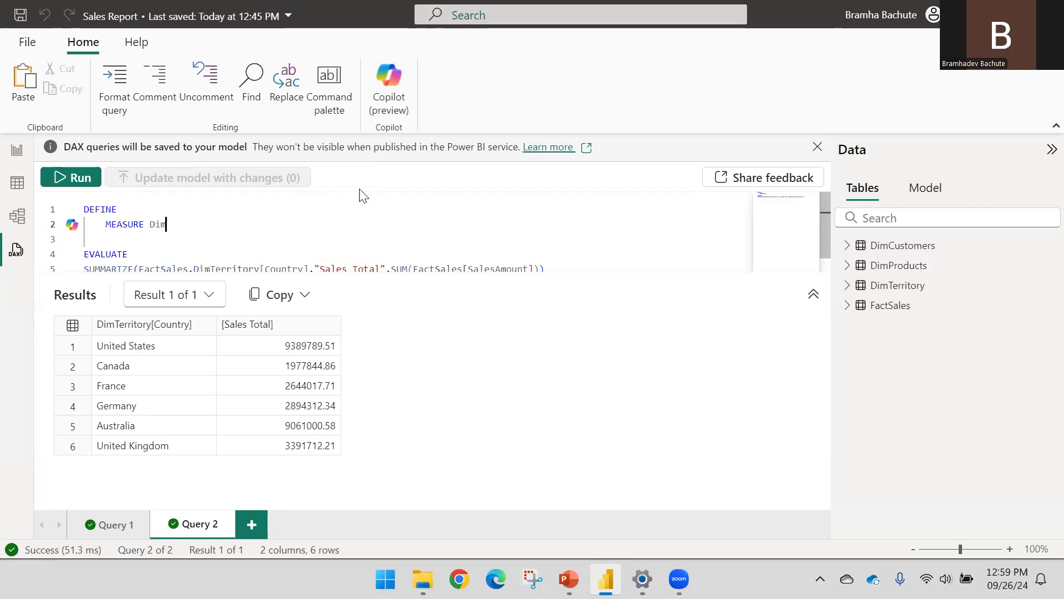
pyautogui.press('BackSpace')
pyautogui.write("'")
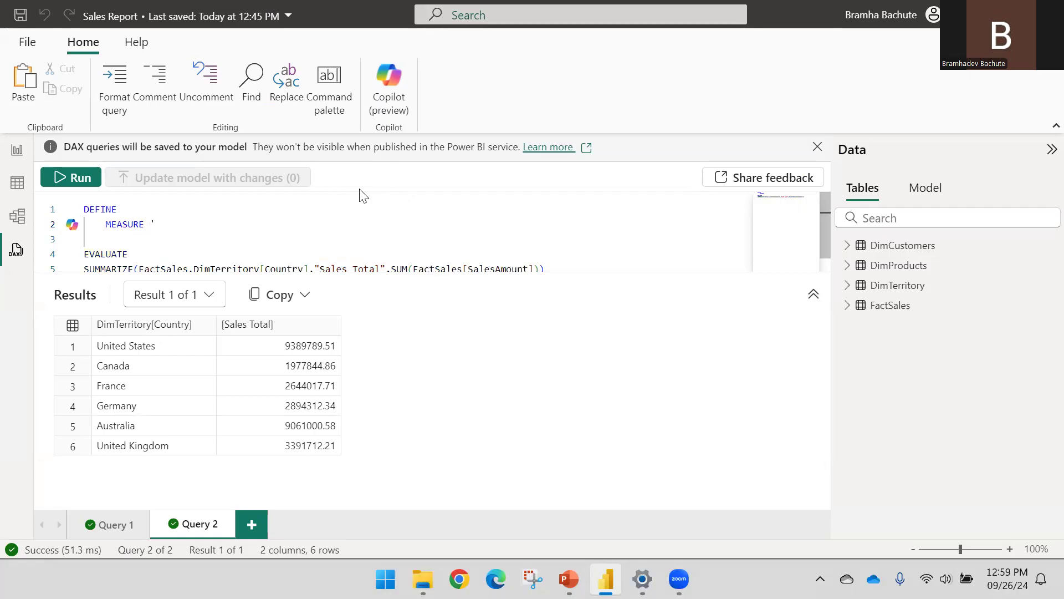
# Copy the DimTerritory table name from the SUMMARIZE line into the MEASURE line after the opening quote.
pyautogui.scroll(-1, 279, 217)
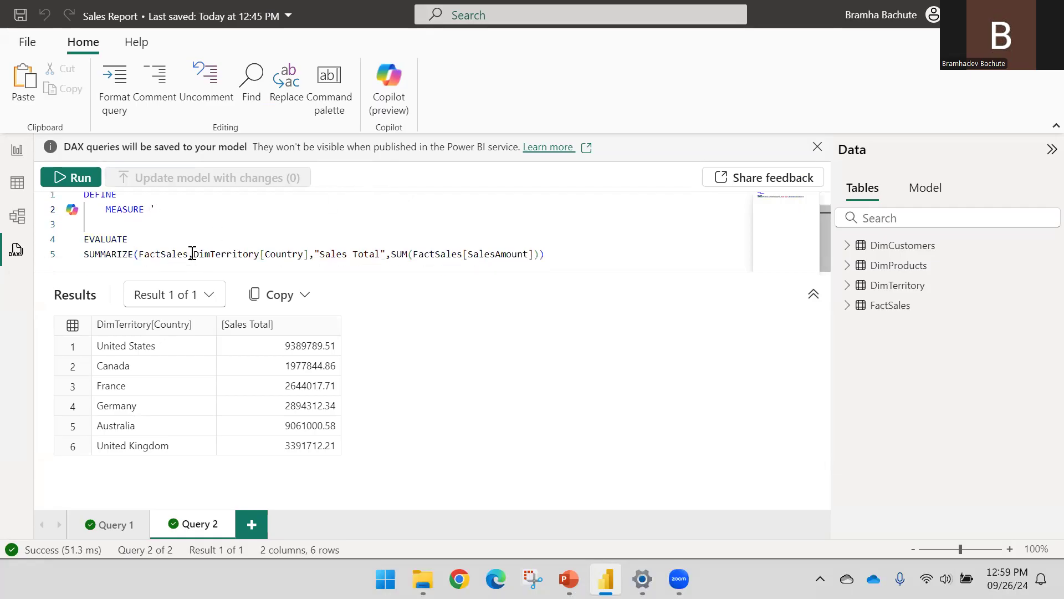
pyautogui.moveTo(195, 255); pyautogui.dragTo(259, 255)
pyautogui.hotkey('ctrl', 'c')
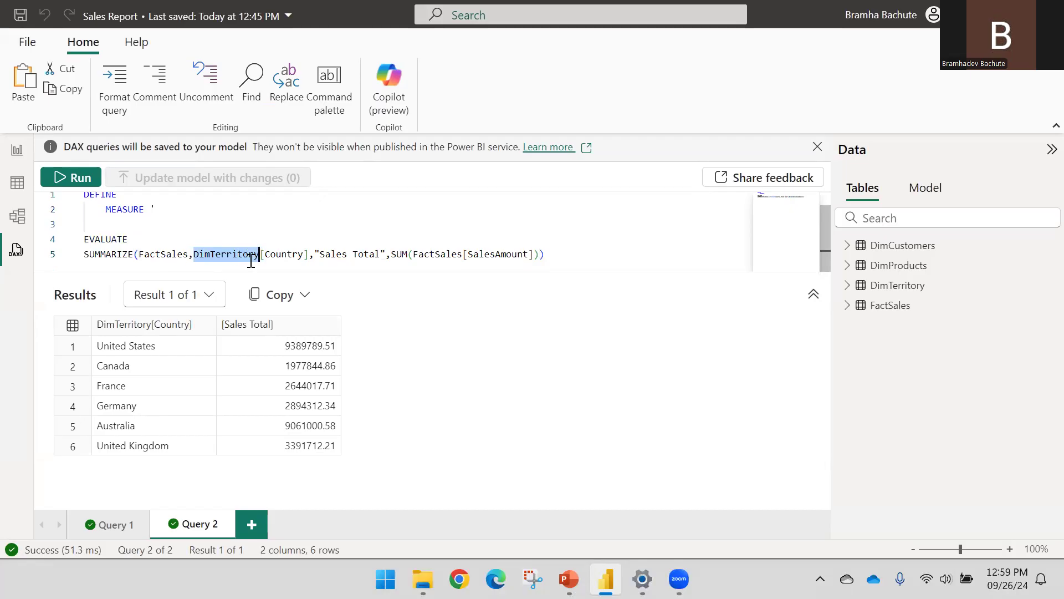
pyautogui.click(156, 211)
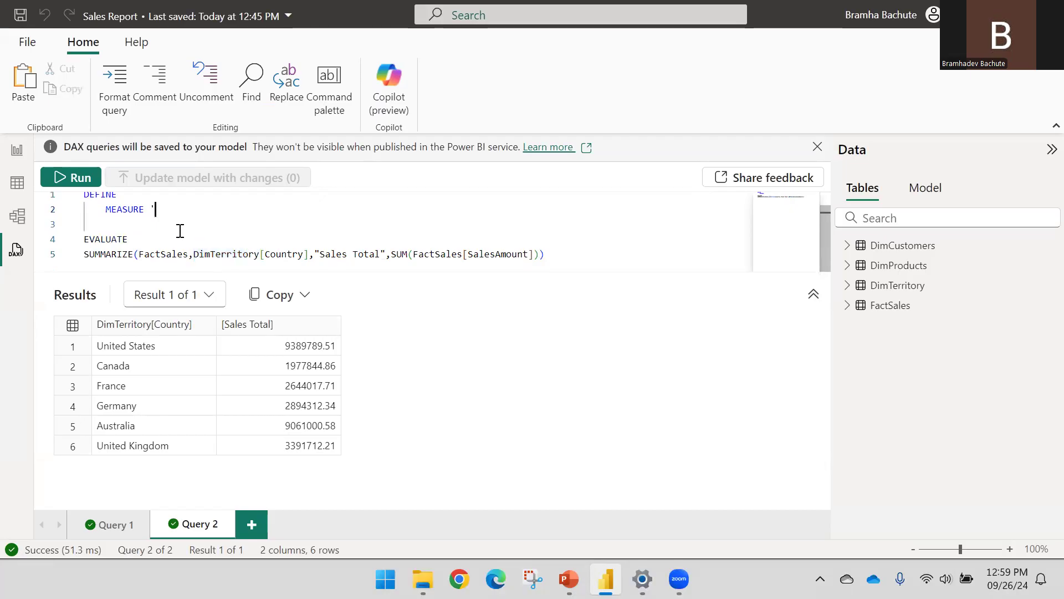
pyautogui.hotkey('ctrl', 'v')
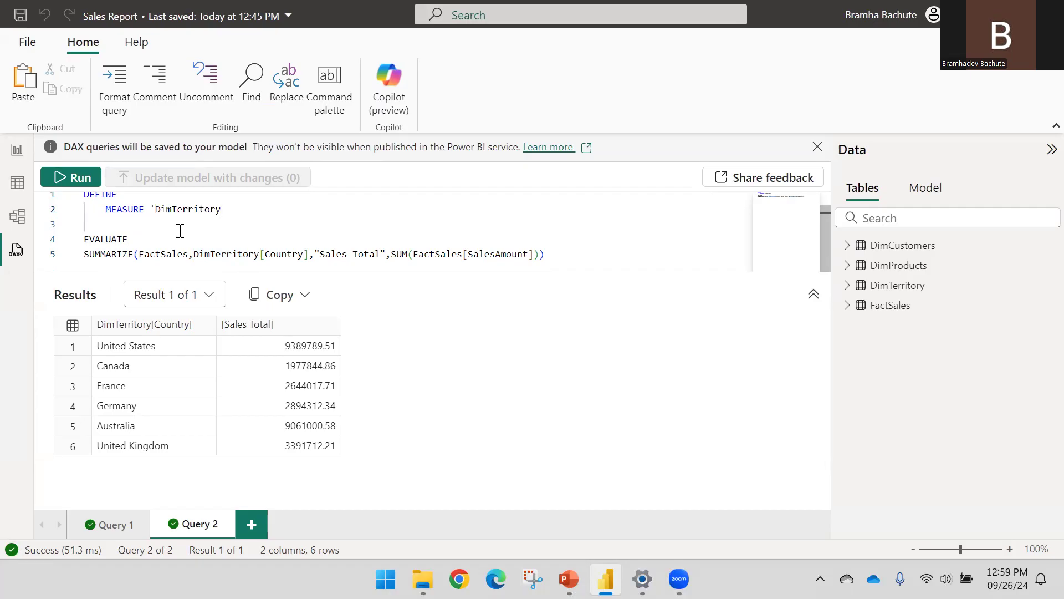
# Replace the table name in the MEASURE line with FactSales, copied from the SUMMARIZE line, and add the closing single quote.
pyautogui.moveTo(139, 255); pyautogui.dragTo(187, 259)
pyautogui.hotkey('ctrl', 'c')
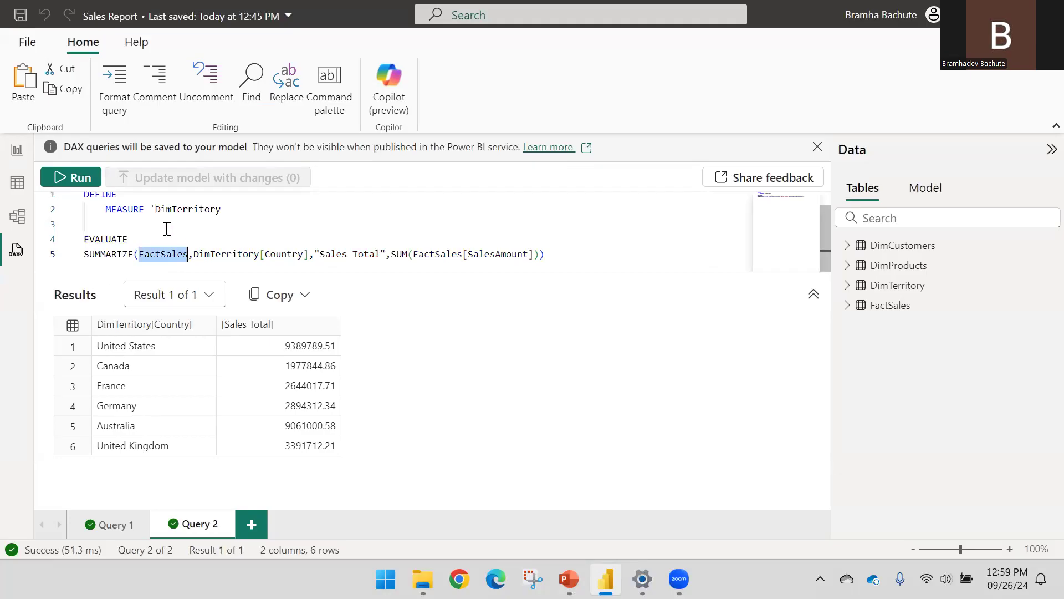
pyautogui.moveTo(156, 209); pyautogui.dragTo(225, 213)
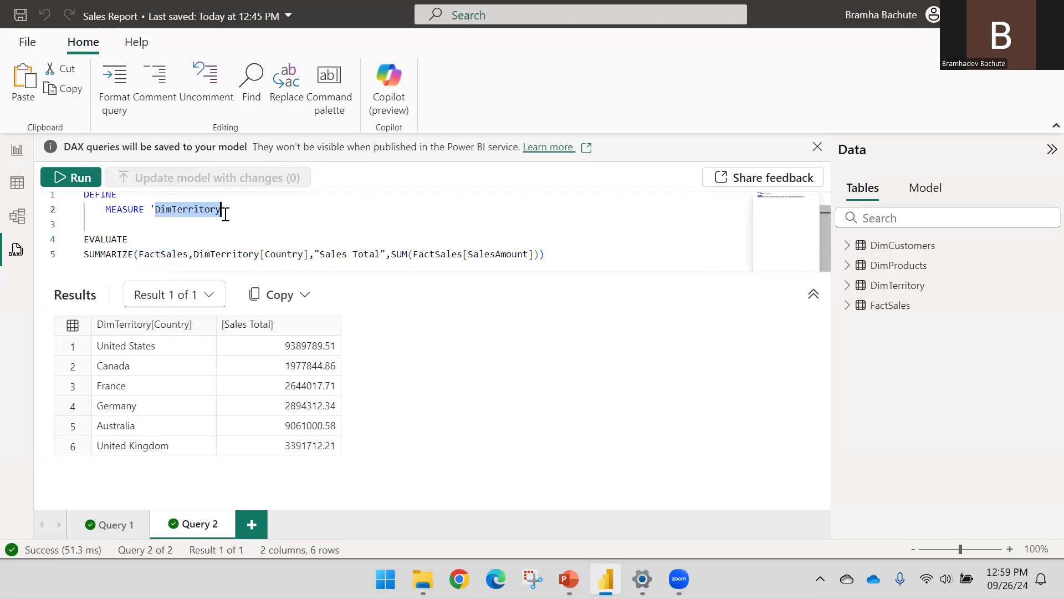
pyautogui.hotkey('ctrl', 'v')
pyautogui.write("'")
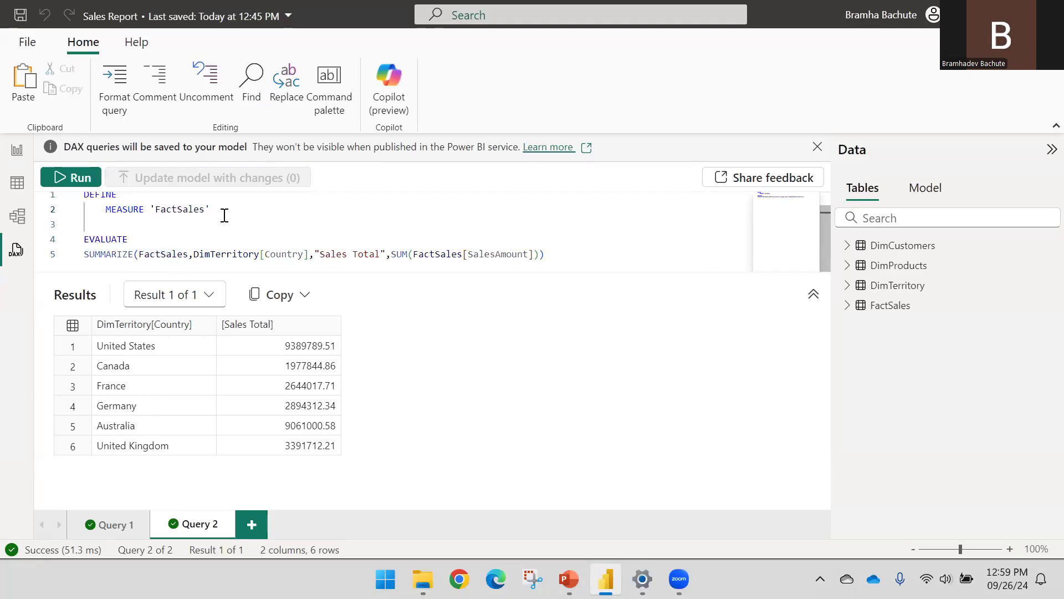
# Name the measure [Sales Total] after 'FactSales' and add an equals sign.
pyautogui.write('[')
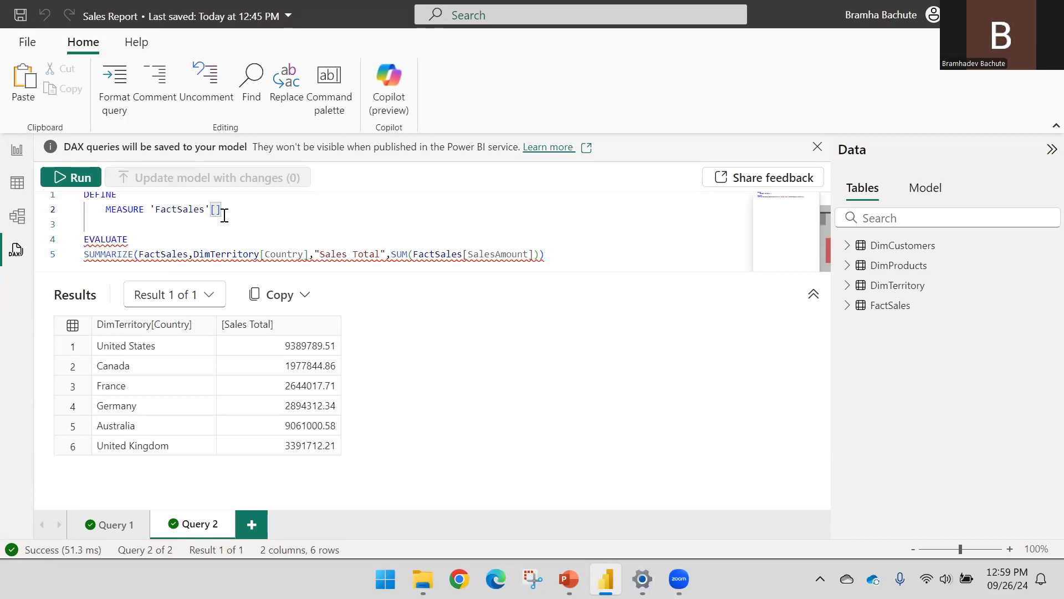
pyautogui.write('Sale')
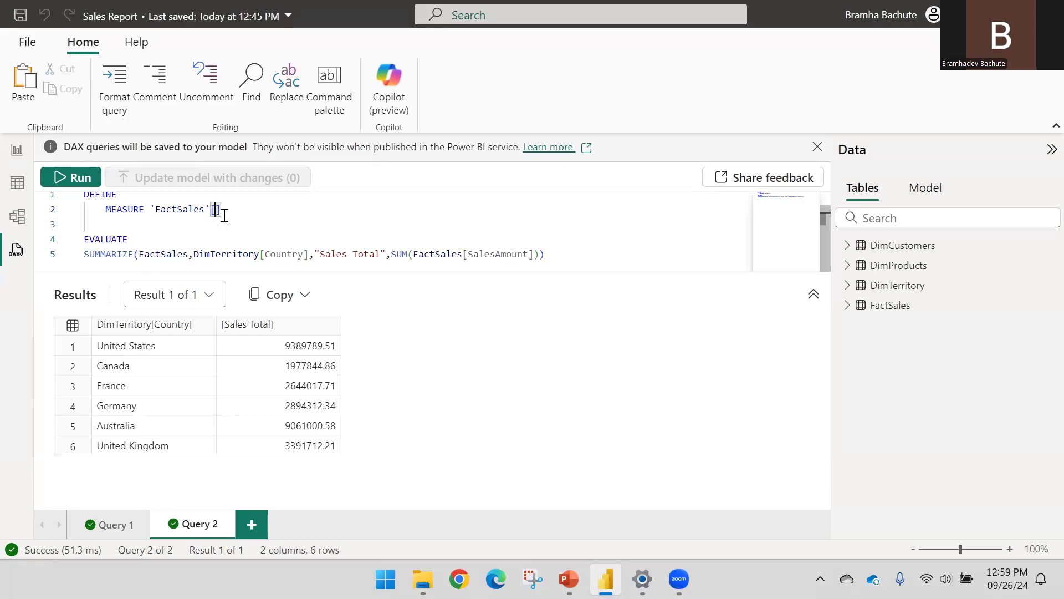
pyautogui.write('s Total]')
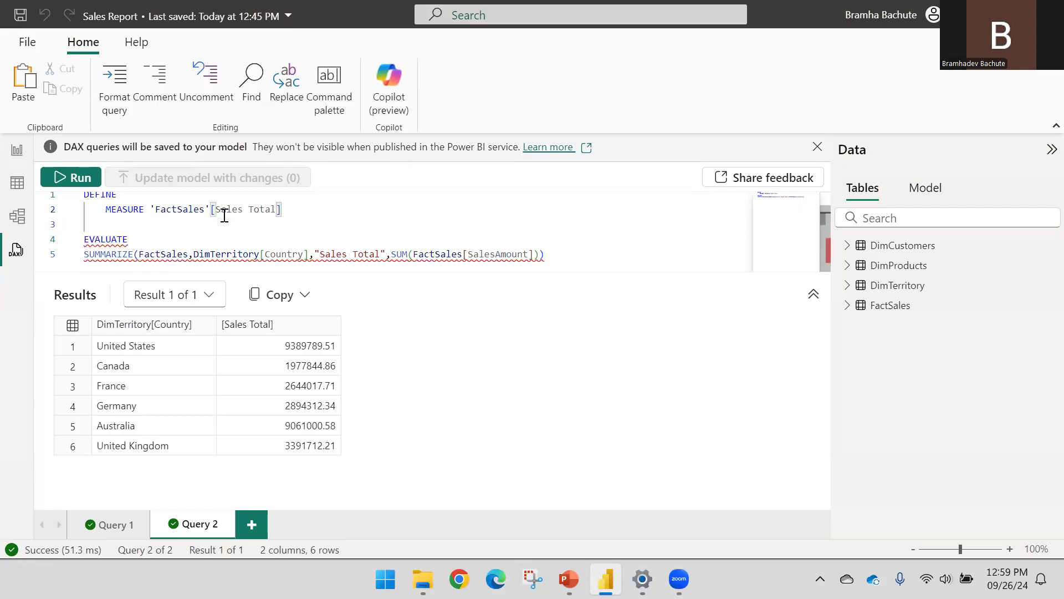
pyautogui.write(' =')
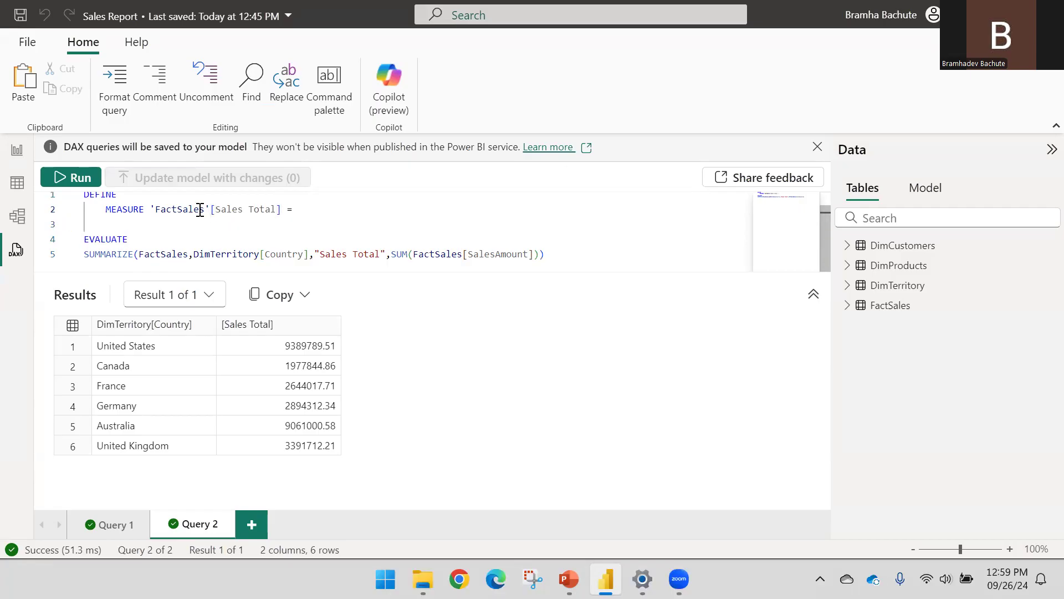
pyautogui.moveTo(106, 210); pyautogui.dragTo(265, 212)
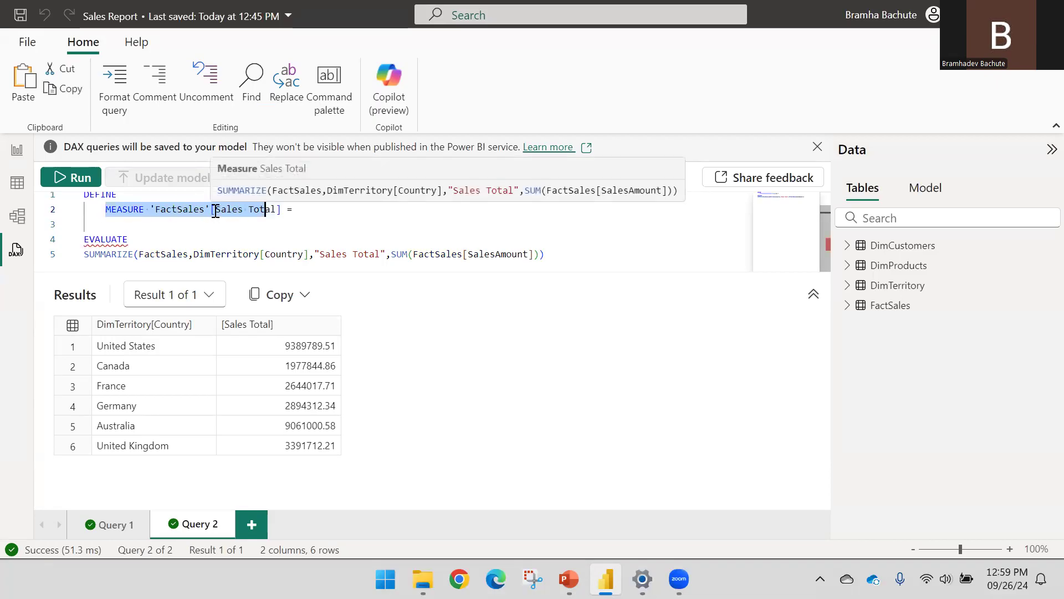
pyautogui.click(274, 210)
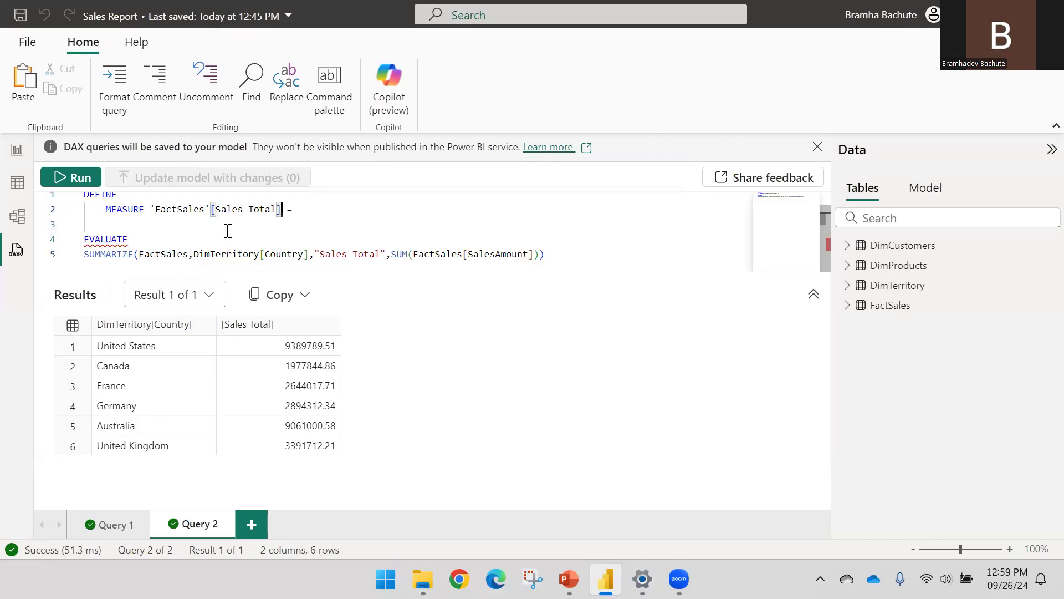
# Set the measure's expression to SUM(FactSales[SalesAmount]) and enlarge the query editor so the entire query fits.
pyautogui.click(308, 213)
pyautogui.write('SUM(')
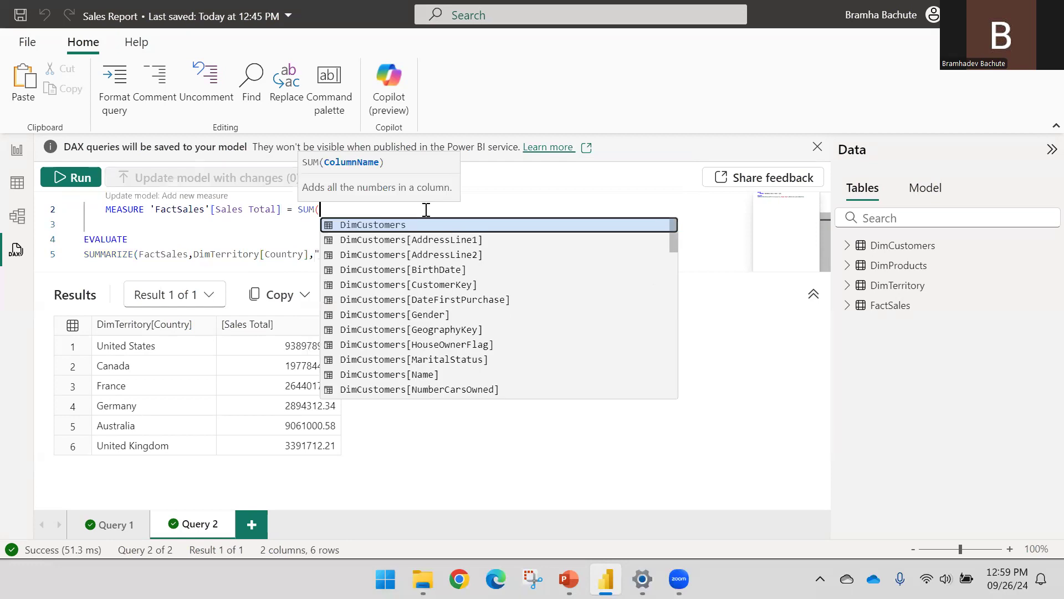
pyautogui.write('Salesamo')
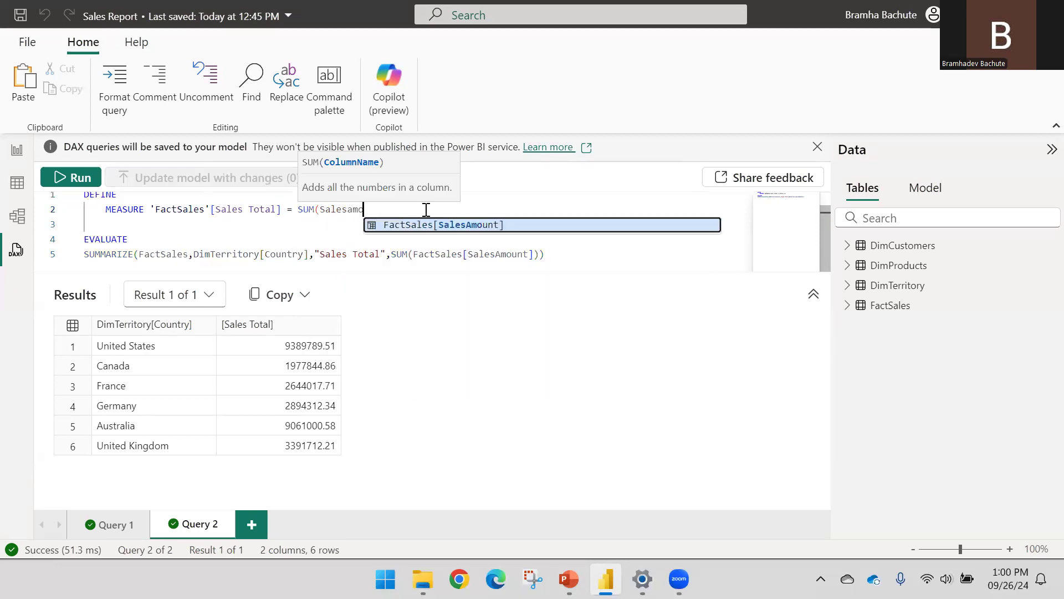
pyautogui.press('Tab')
pyautogui.write(')')
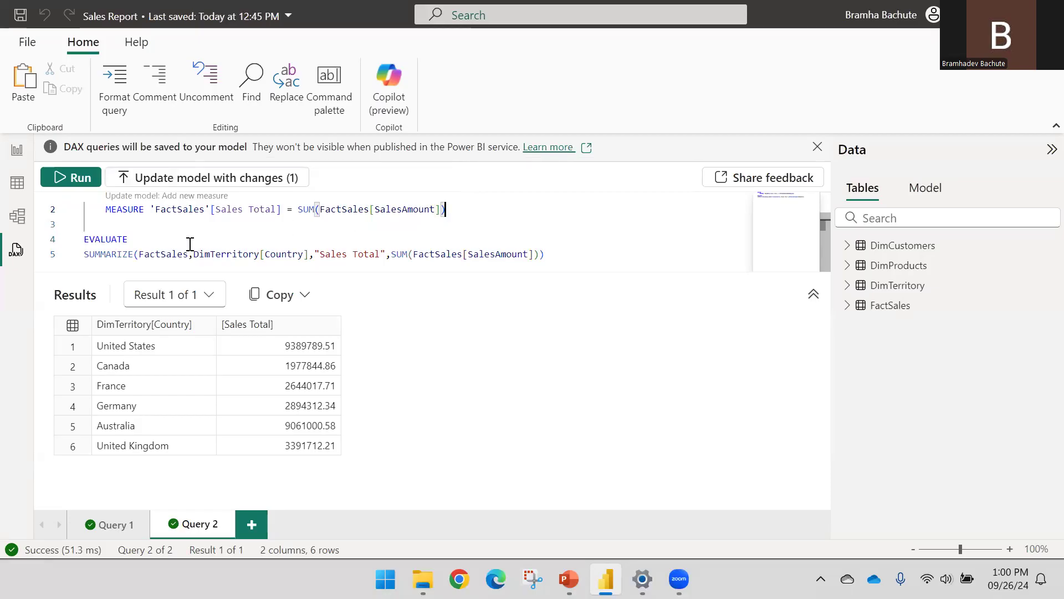
pyautogui.scroll(2, 190, 245)
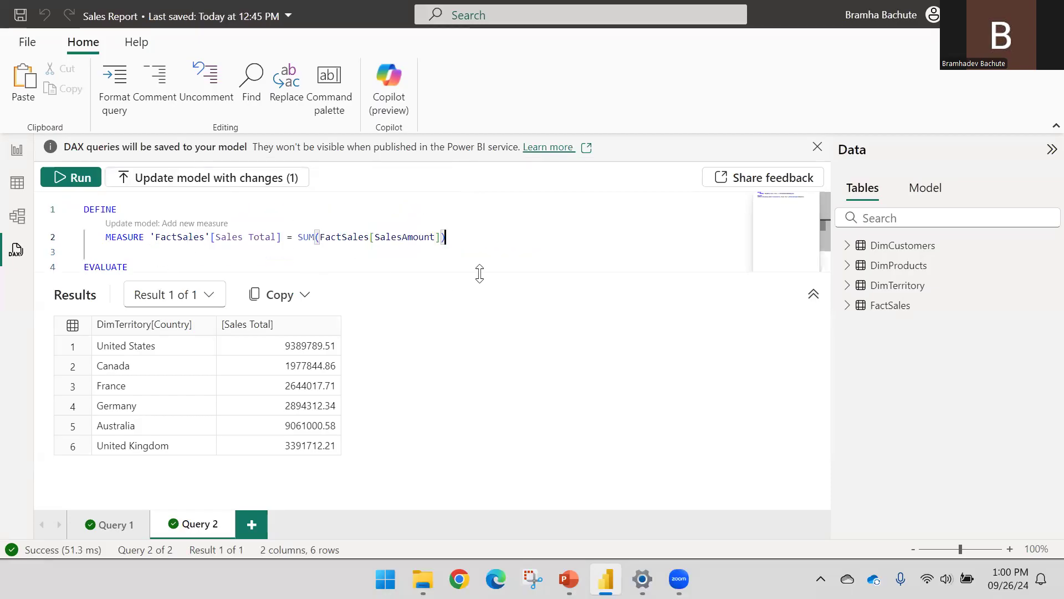
pyautogui.moveTo(480, 271); pyautogui.dragTo(490, 356)
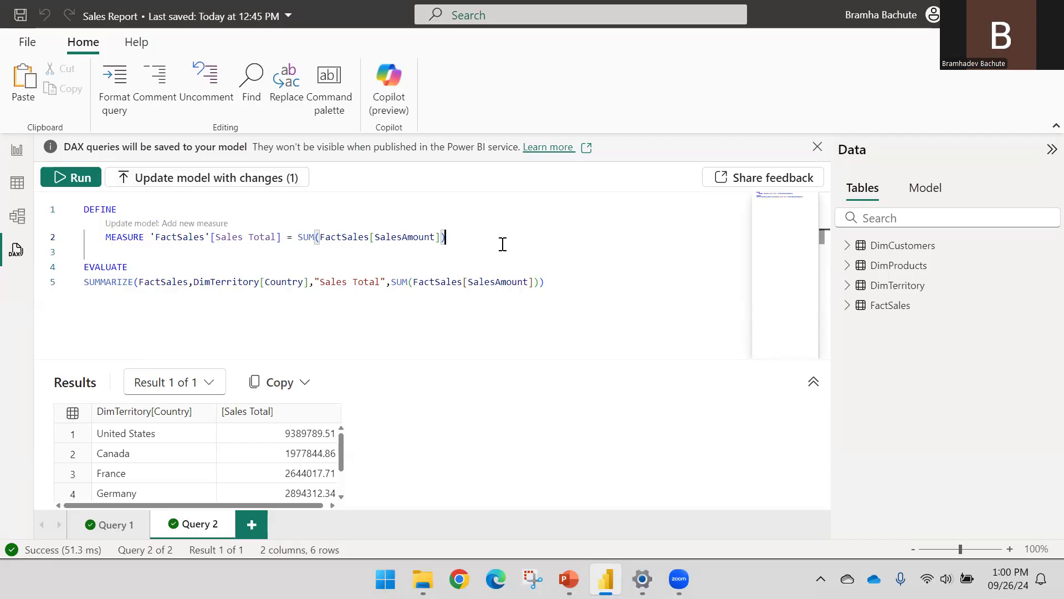
# Expand the FactSales table to check its fields, and add the [Sales Total] measure to the model as a new measure.
pyautogui.click(119, 224)
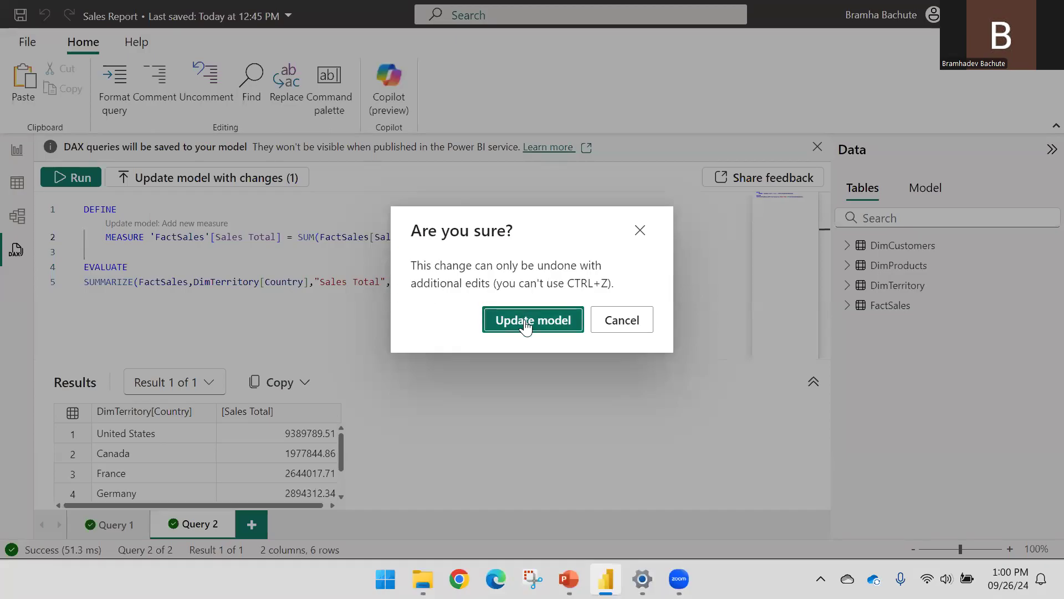
pyautogui.click(609, 326)
pyautogui.click(847, 306)
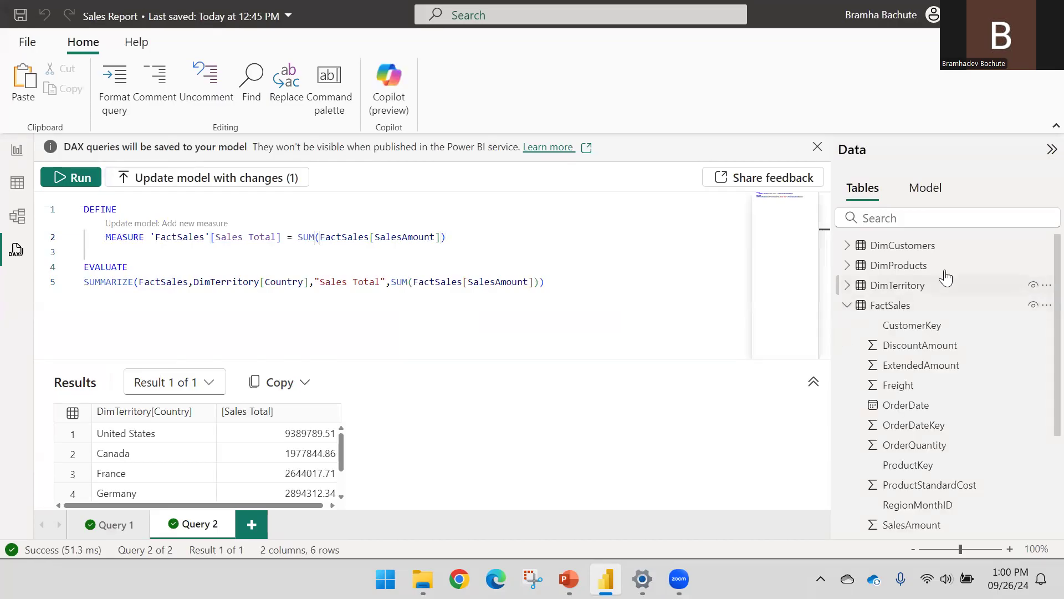
pyautogui.scroll(-5, 920, 304)
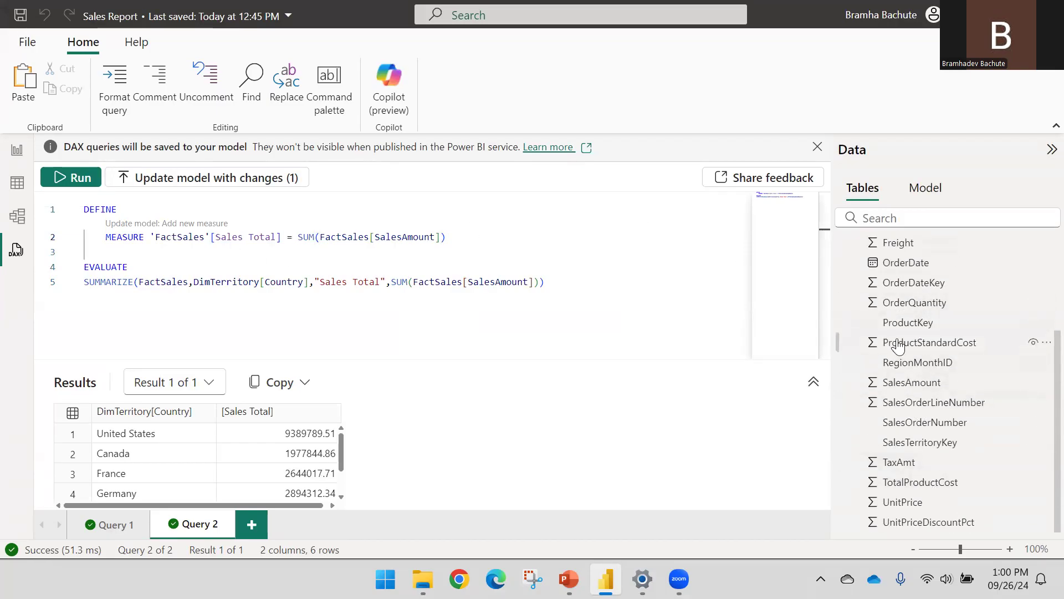
pyautogui.scroll(5, 906, 310)
pyautogui.scroll(-5, 914, 344)
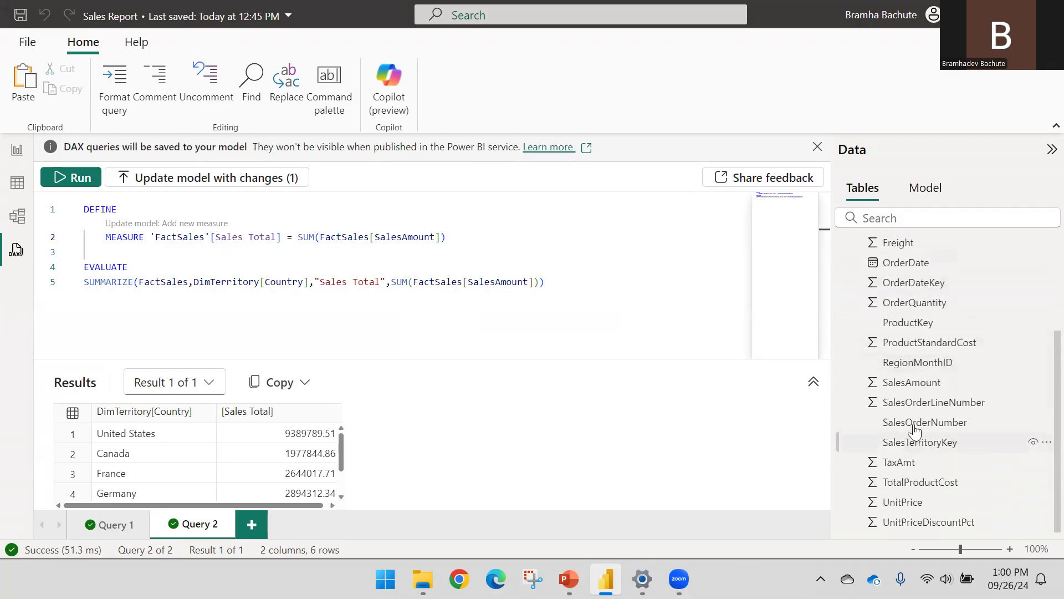
pyautogui.click(170, 223)
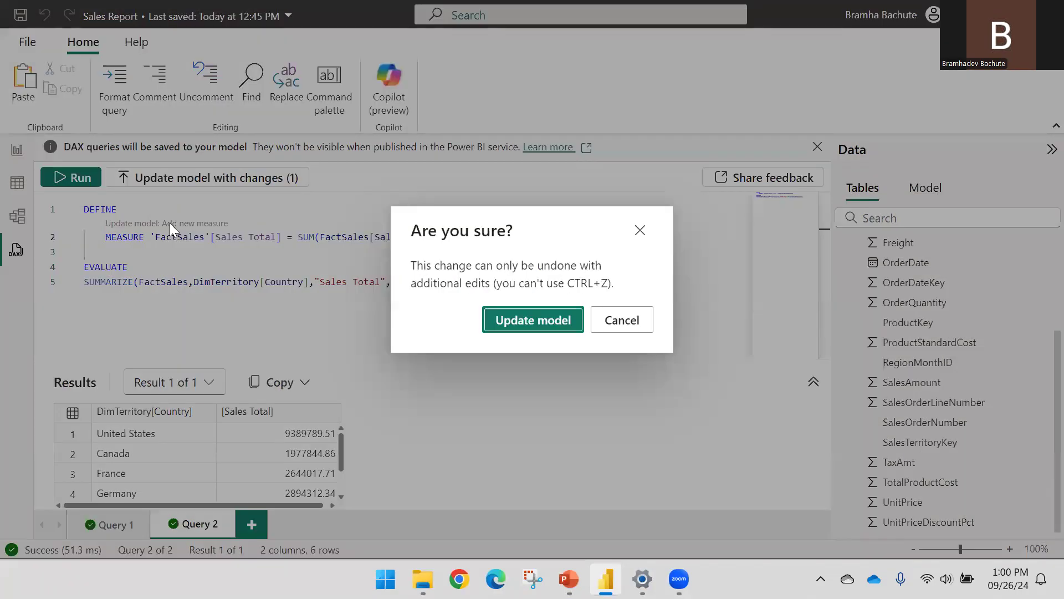
pyautogui.click(532, 319)
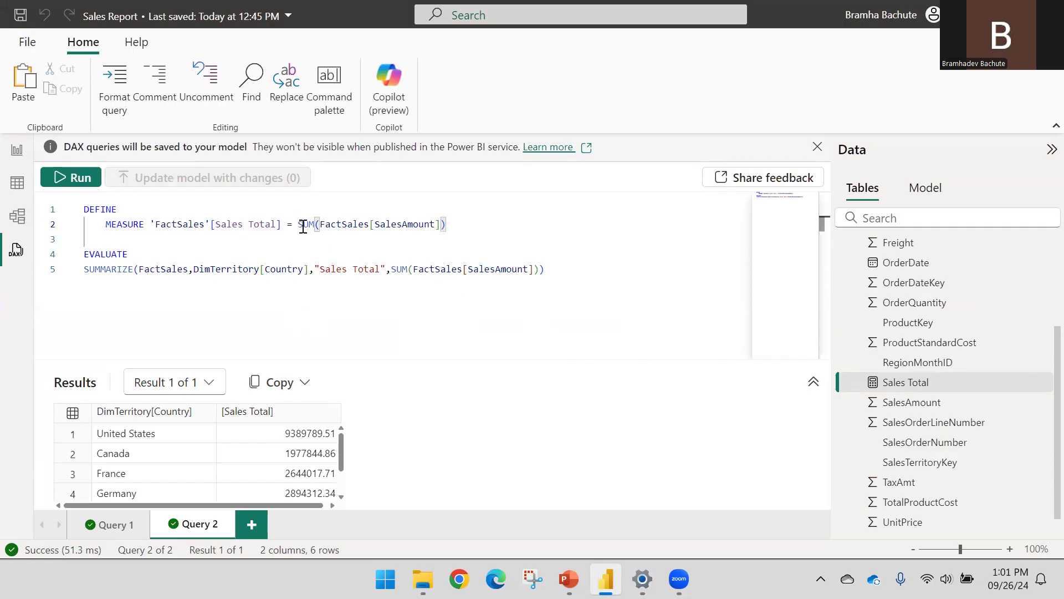
# Wrap the measure's SUM(FactSales[SalesAmount]) expression in a CALCULATE function.
pyautogui.moveTo(298, 225); pyautogui.dragTo(480, 225)
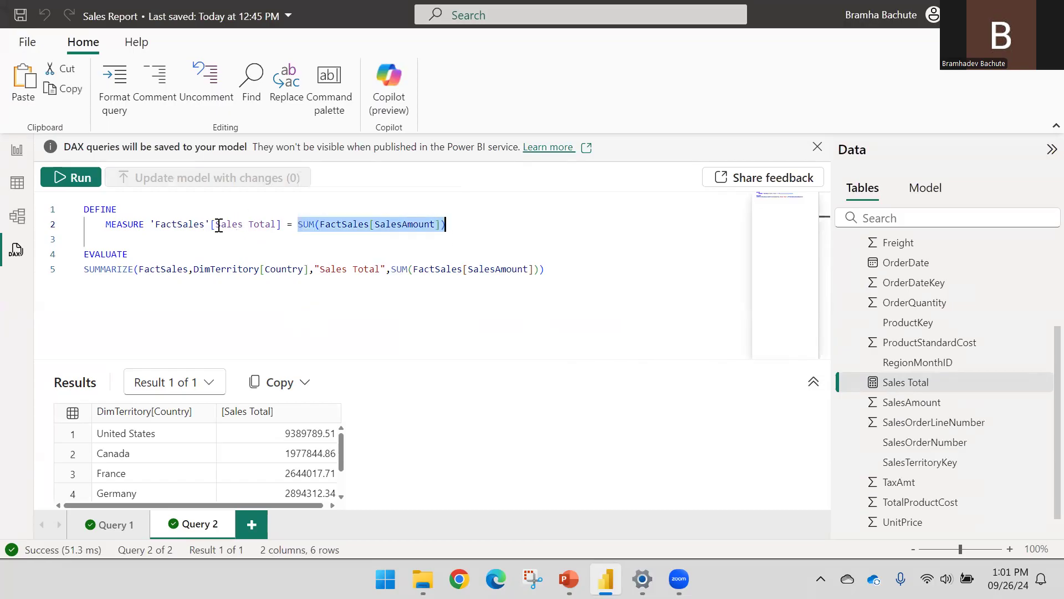
pyautogui.click(297, 224)
pyautogui.write('CALL')
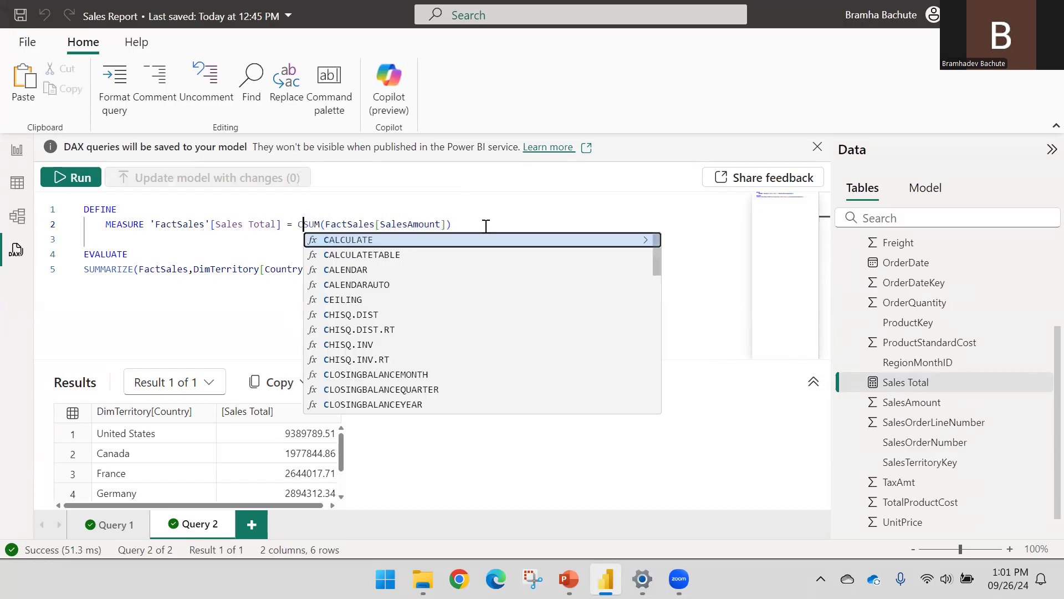
pyautogui.press('Tab')
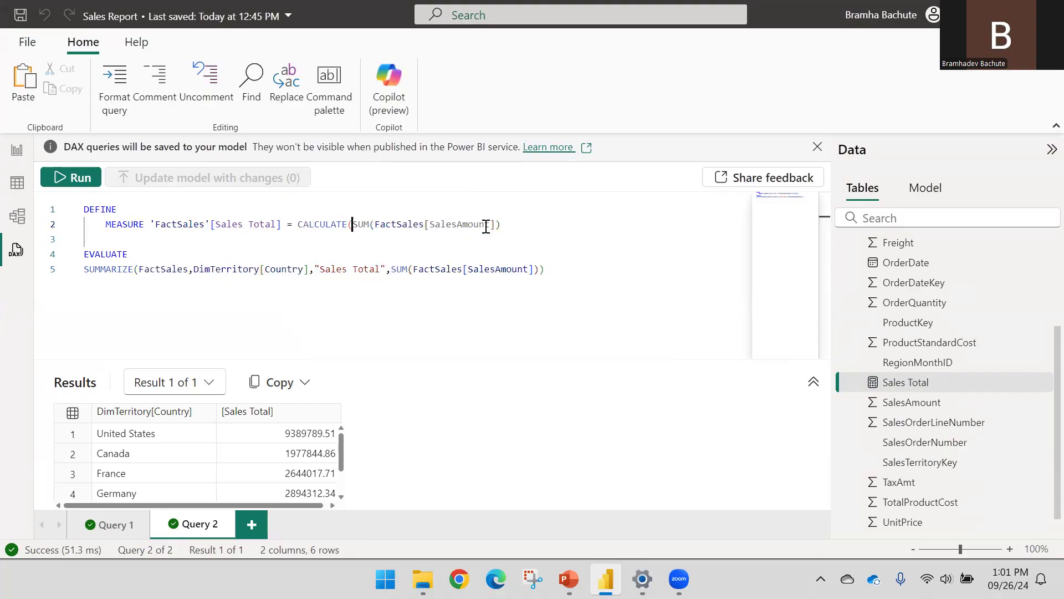
pyautogui.press('End')
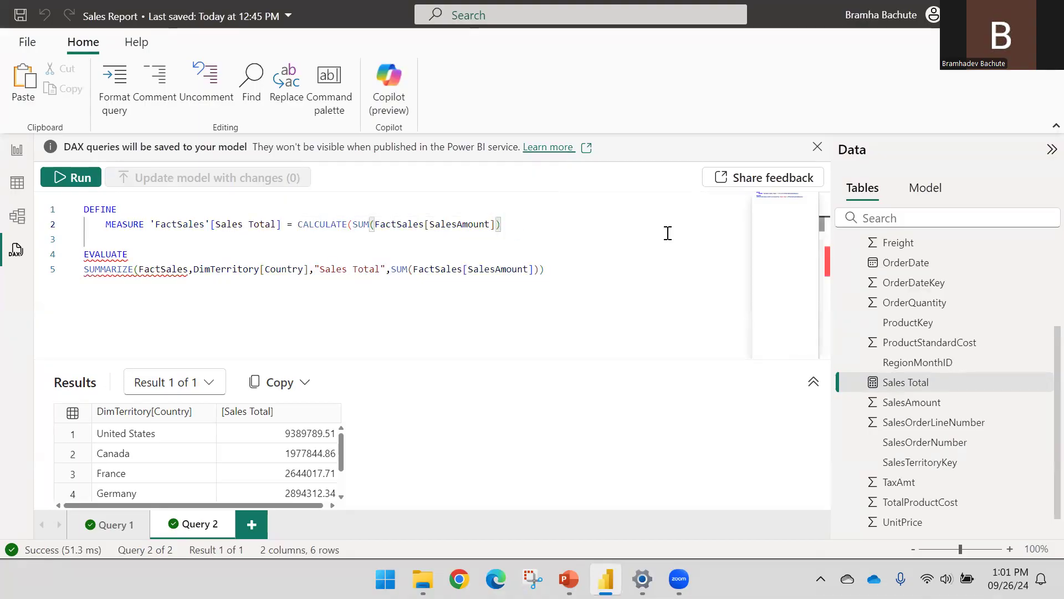
# Add the filter DimTerritory[Country] = "United States" as CALCULATE's second argument and close the parenthesis.
pyautogui.write(',')
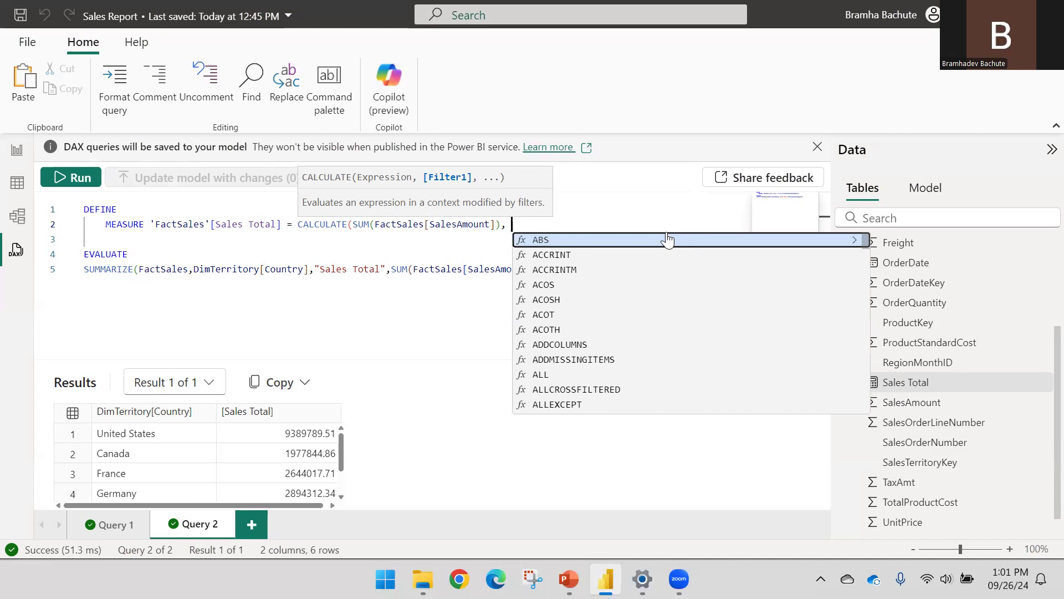
pyautogui.press('BackSpace')
pyautogui.write('COun')
pyautogui.press('Down')
pyautogui.press('Down')
pyautogui.press('Down')
pyautogui.press('Down')
pyautogui.press('Down')
pyautogui.press('Down')
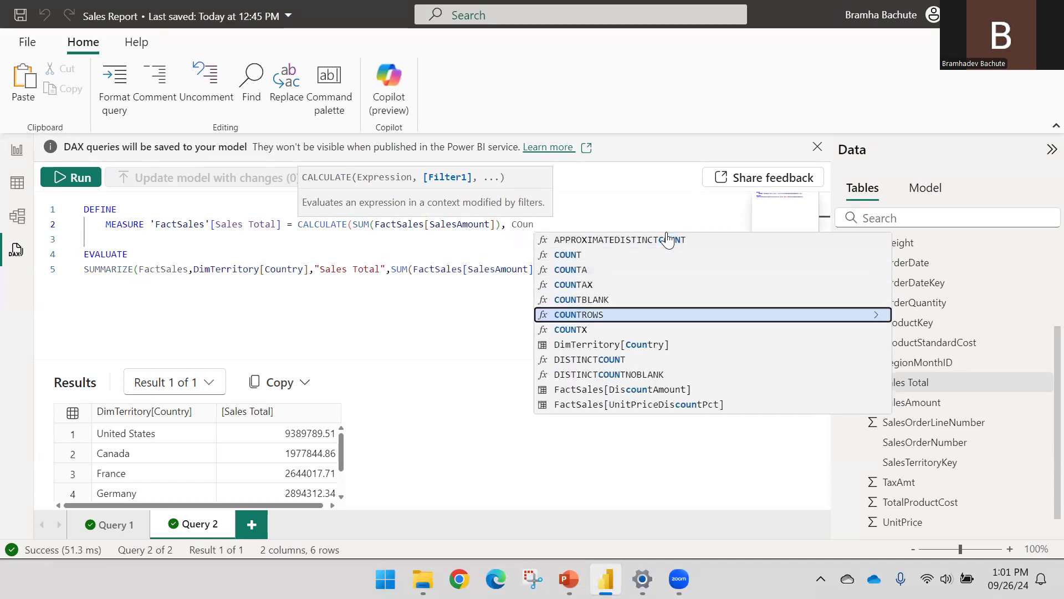
pyautogui.press('Tab')
pyautogui.write('= ')
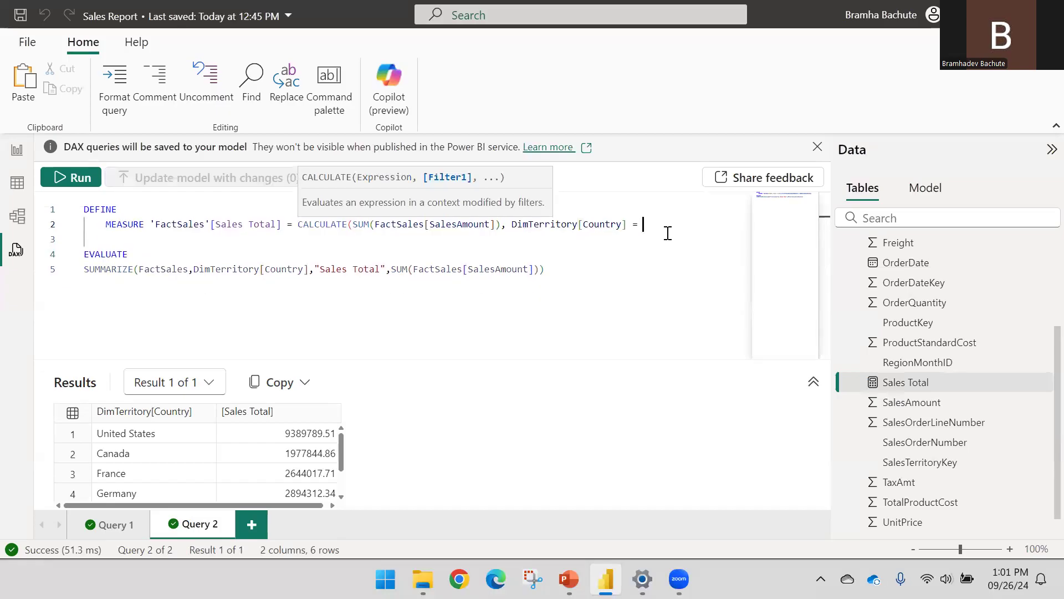
pyautogui.write('"United States"')
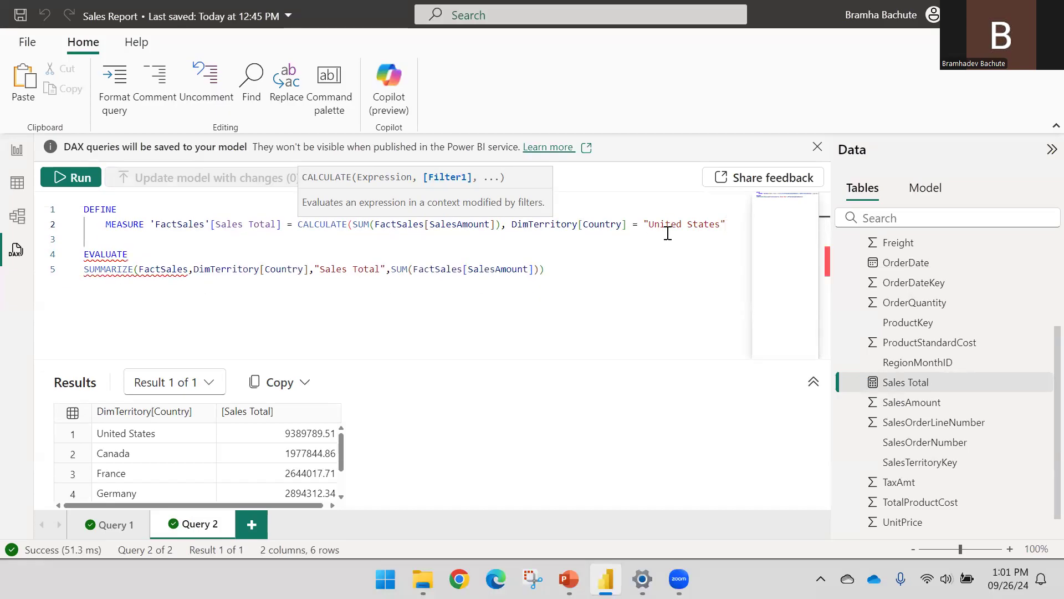
pyautogui.write(')')
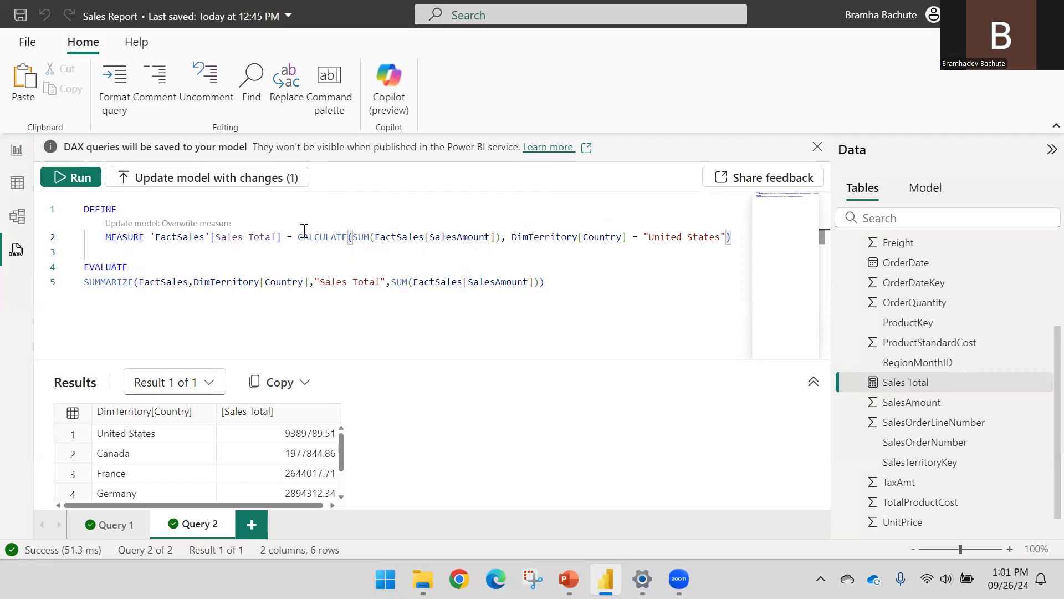
# Overwrite the model's Sales Total measure with the CALCULATE version from the query and confirm the model update.
pyautogui.moveTo(308, 230)
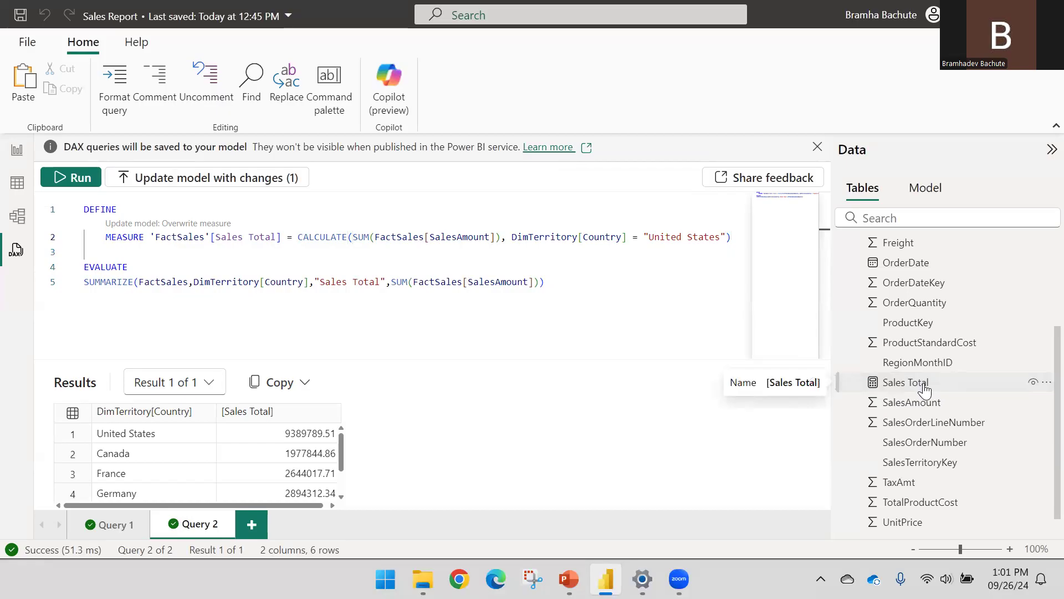
pyautogui.click(874, 377)
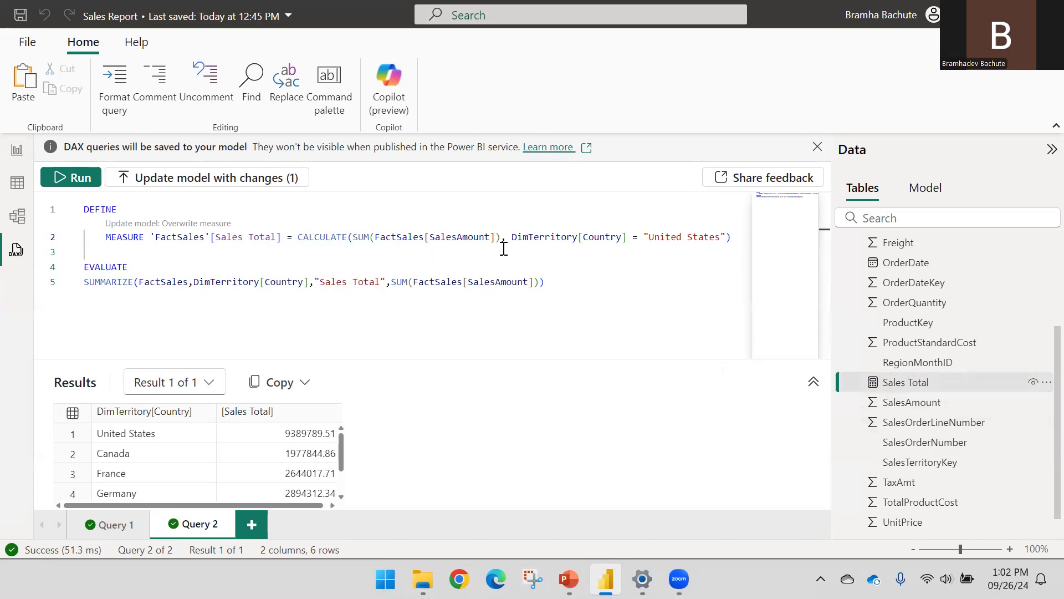
pyautogui.click(193, 225)
pyautogui.click(529, 321)
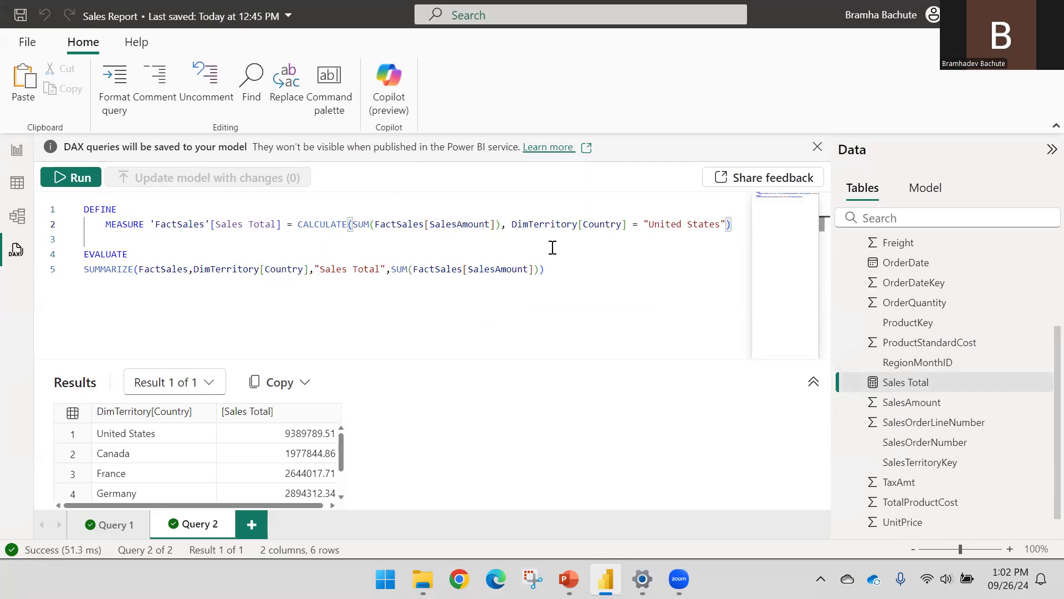
# Replace SUM(FactSales[SalesAmount]) in the SUMMARIZE line with the measure FactSales[Sales Total].
pyautogui.hotkey('ctrl', 'a')
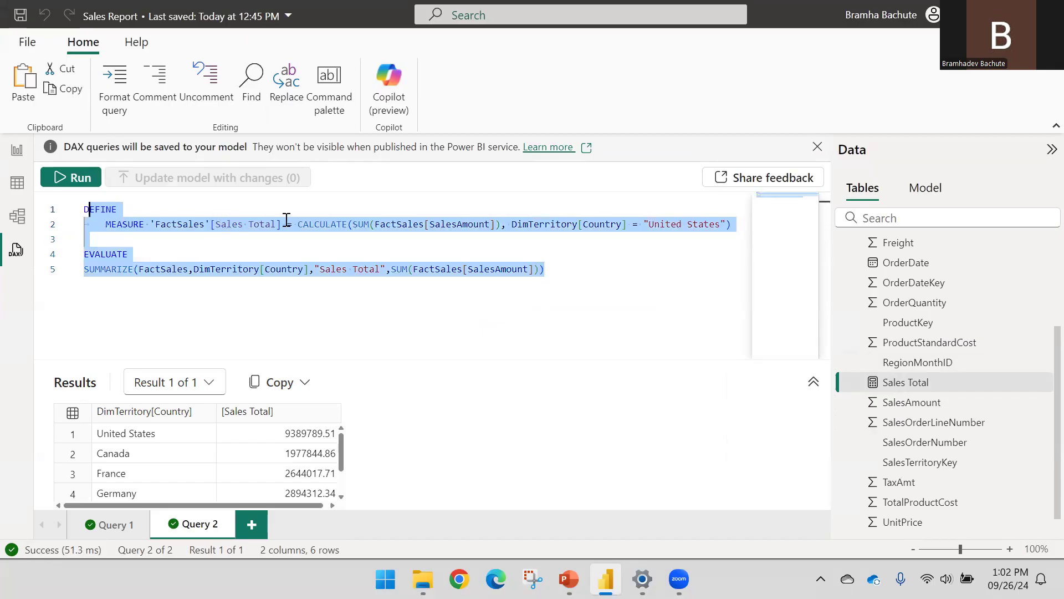
pyautogui.click(411, 292)
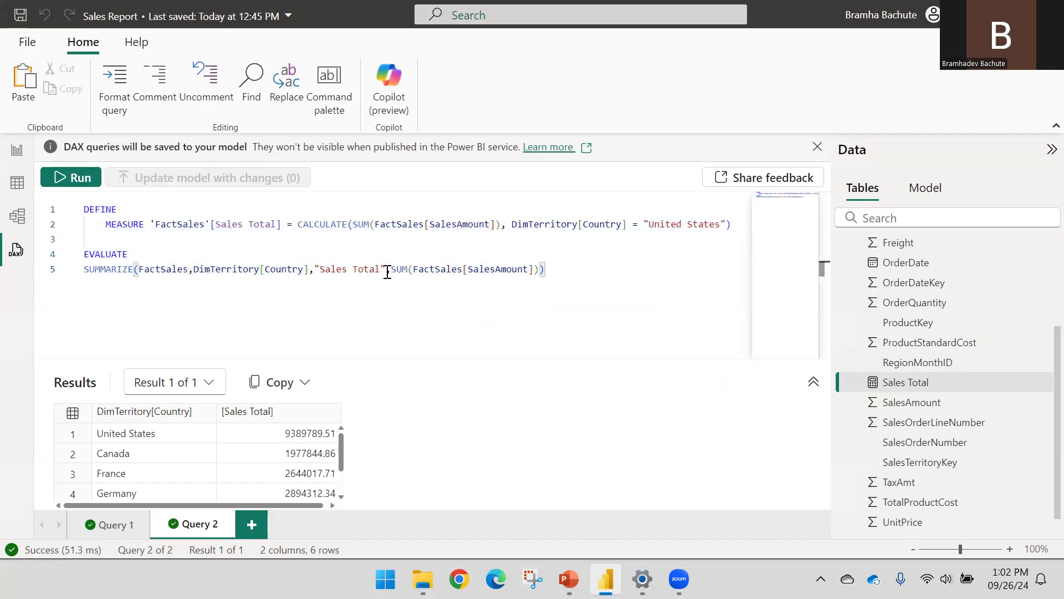
pyautogui.moveTo(394, 275); pyautogui.dragTo(538, 272)
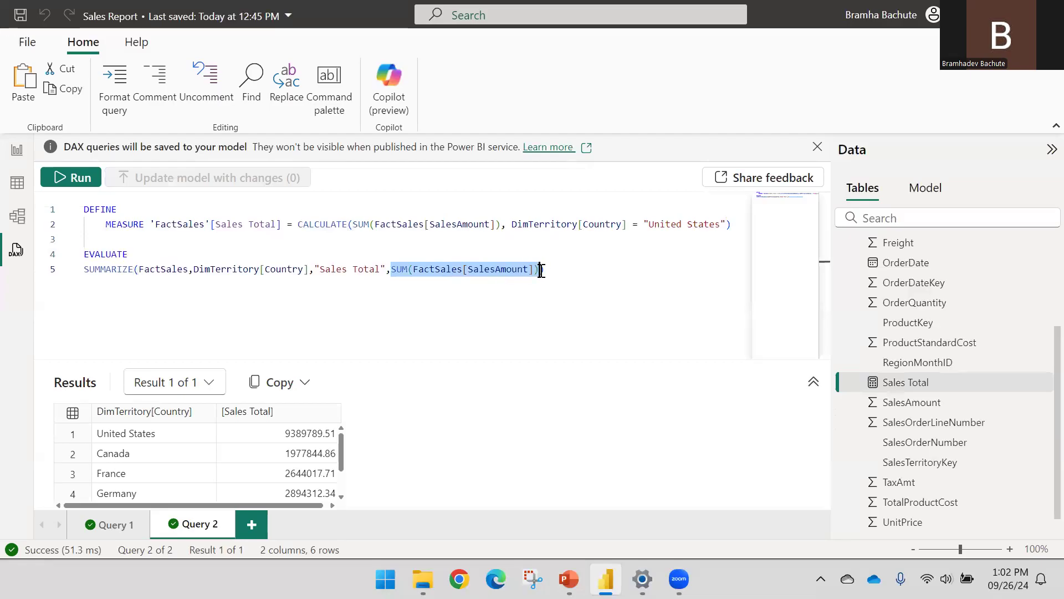
pyautogui.press('BackSpace')
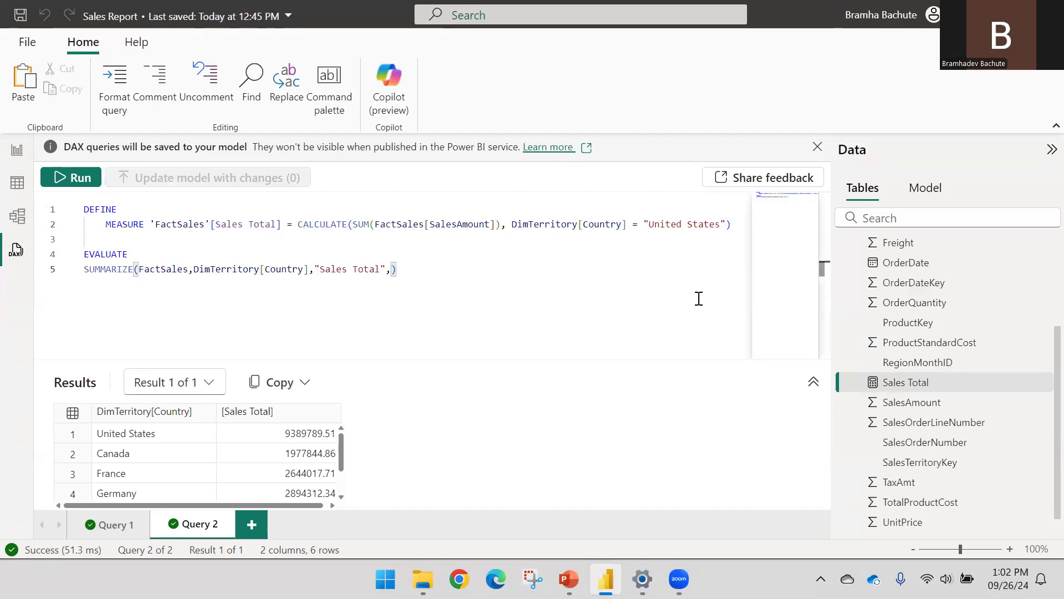
pyautogui.write('Sale')
pyautogui.press('Tab')
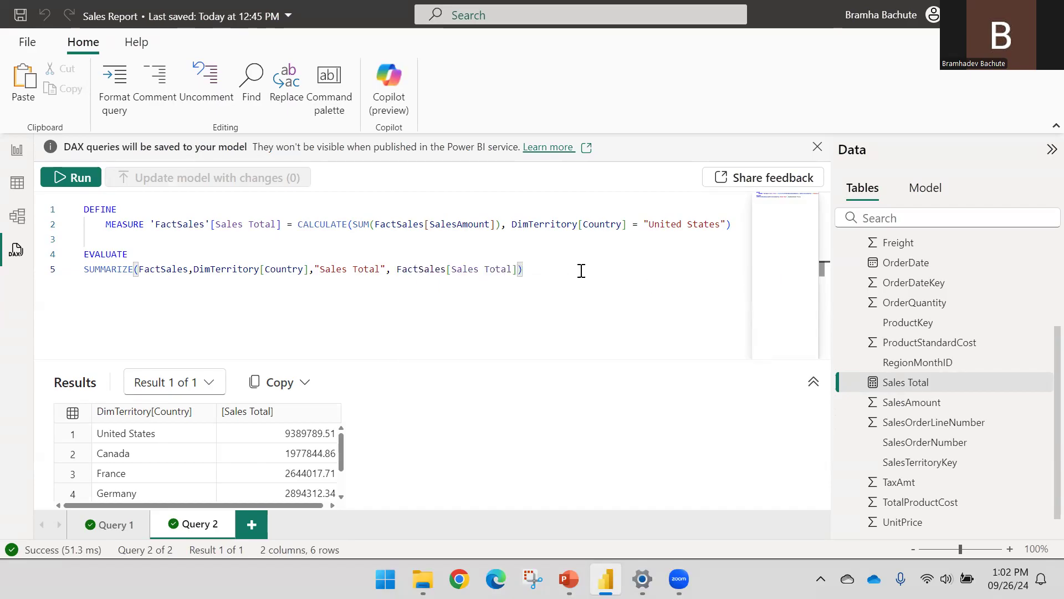
# Run the whole DEFINE and EVALUATE query, and enlarge the query editor so all five lines fit.
pyautogui.moveTo(558, 269); pyautogui.dragTo(49, 149)
pyautogui.click(53, 176)
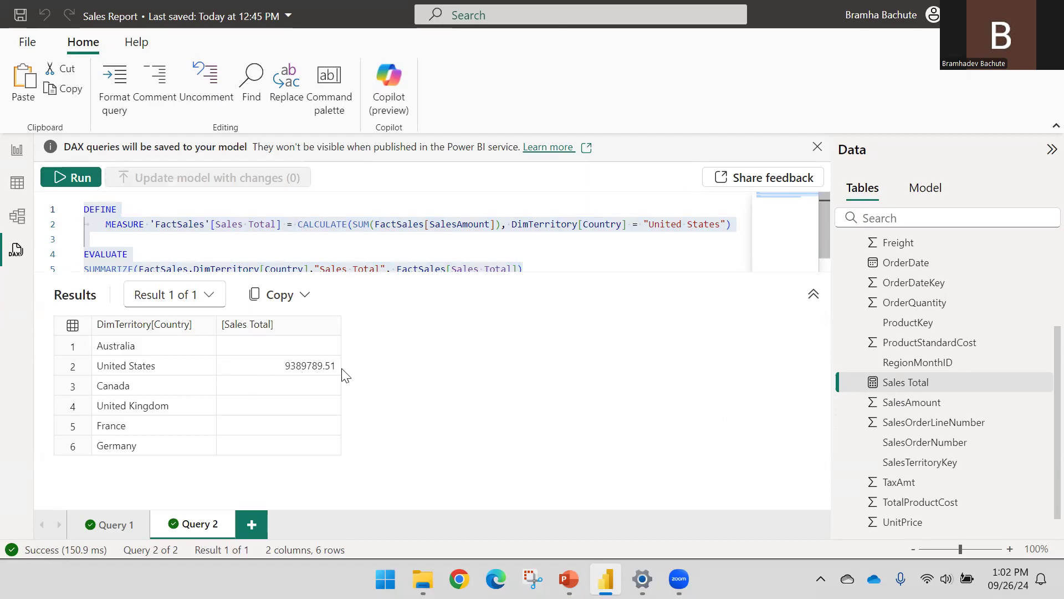
pyautogui.scroll(-1, 458, 245)
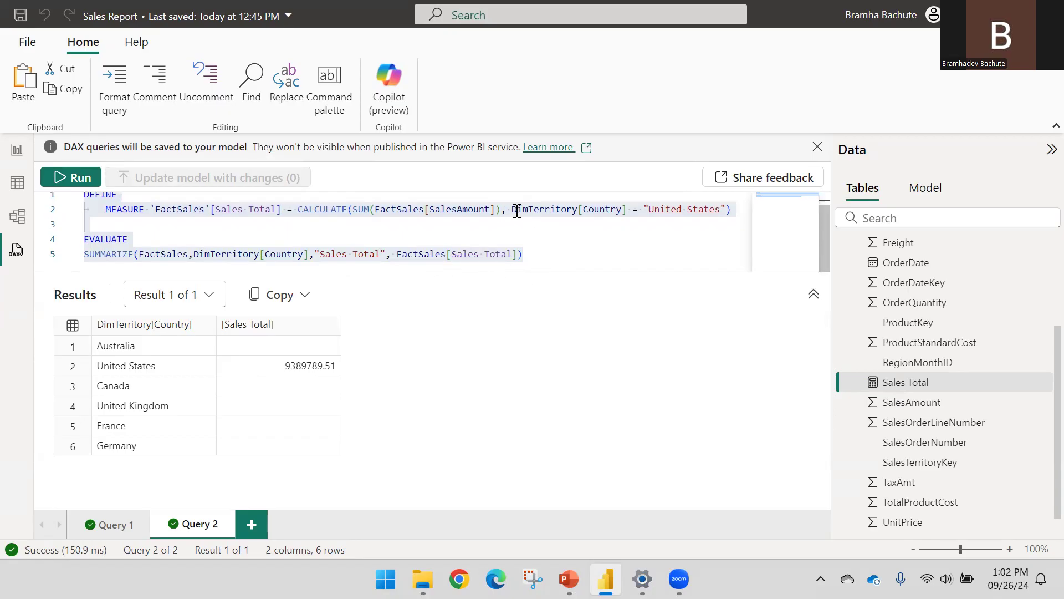
pyautogui.click(536, 258)
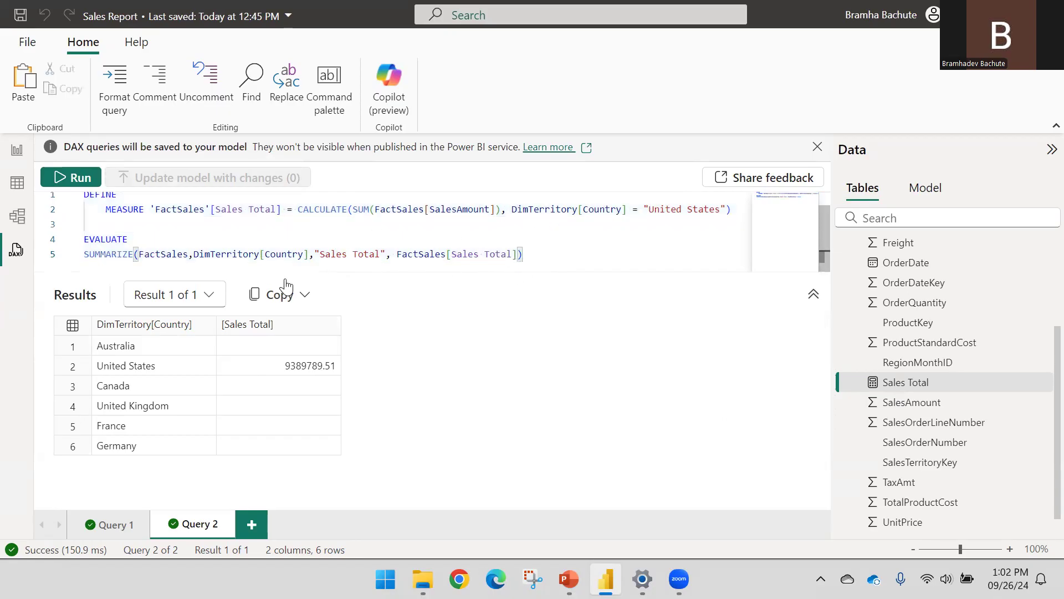
pyautogui.scroll(1, 304, 269)
pyautogui.moveTo(326, 273); pyautogui.dragTo(326, 300)
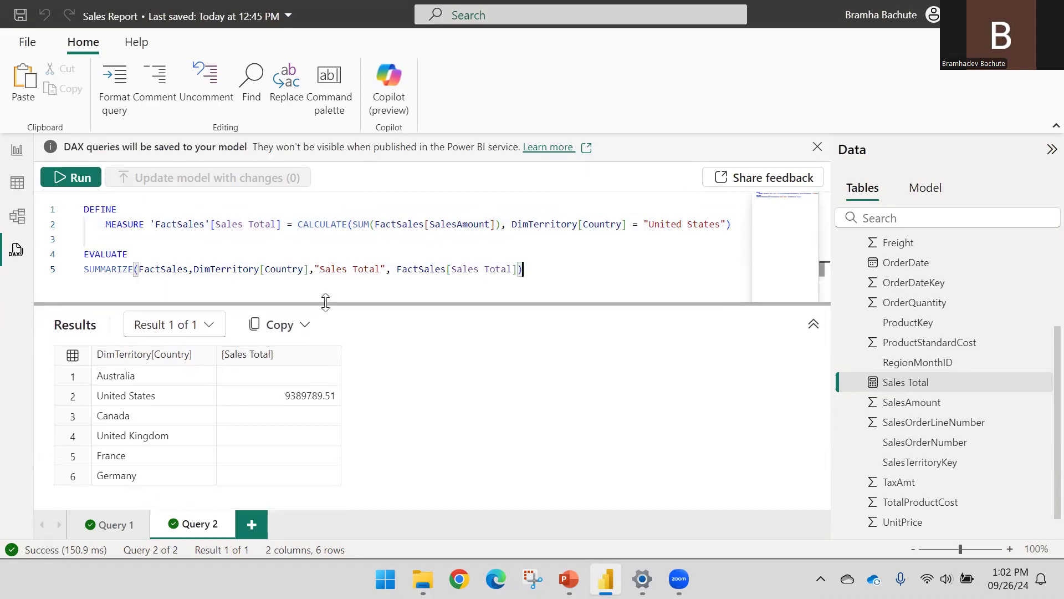
# Switch to the PowerPoint presentation, read the slide on Format Query, and return to Power BI.
pyautogui.hotkey('alt', 'Tab')
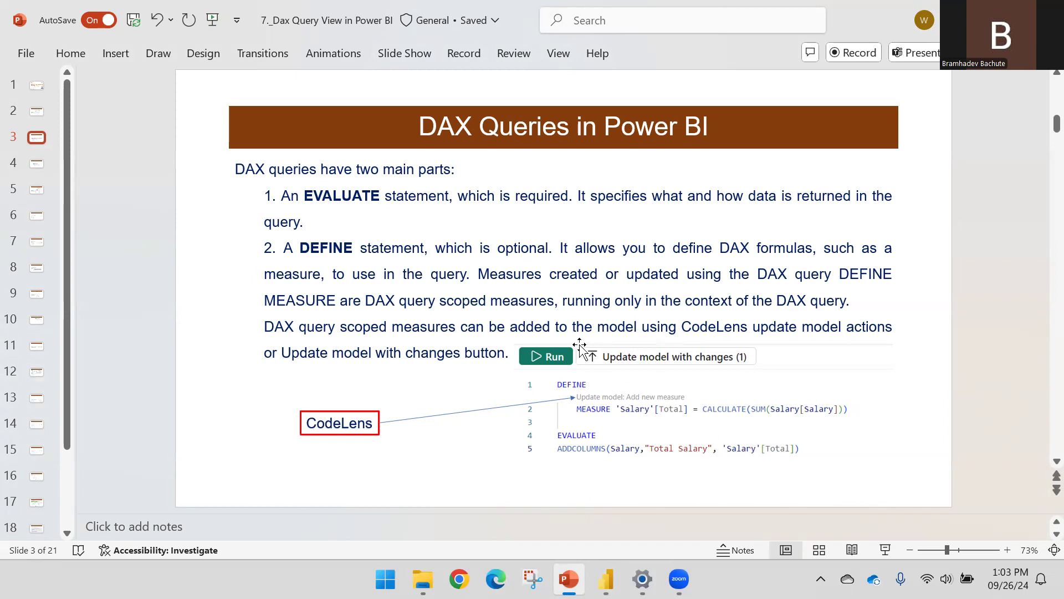
pyautogui.scroll(-1, 544, 301)
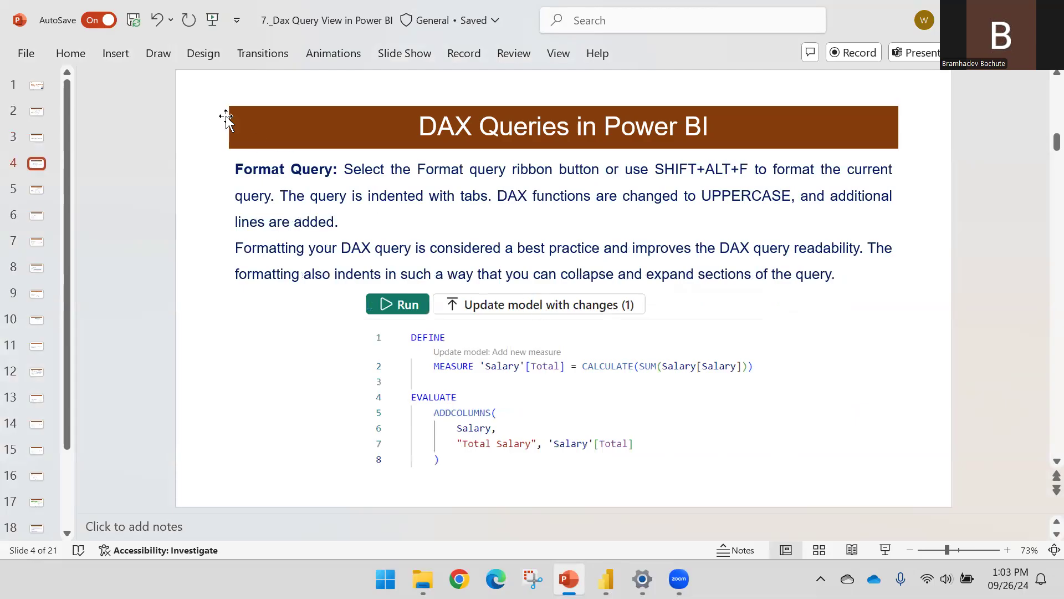
pyautogui.click(606, 579)
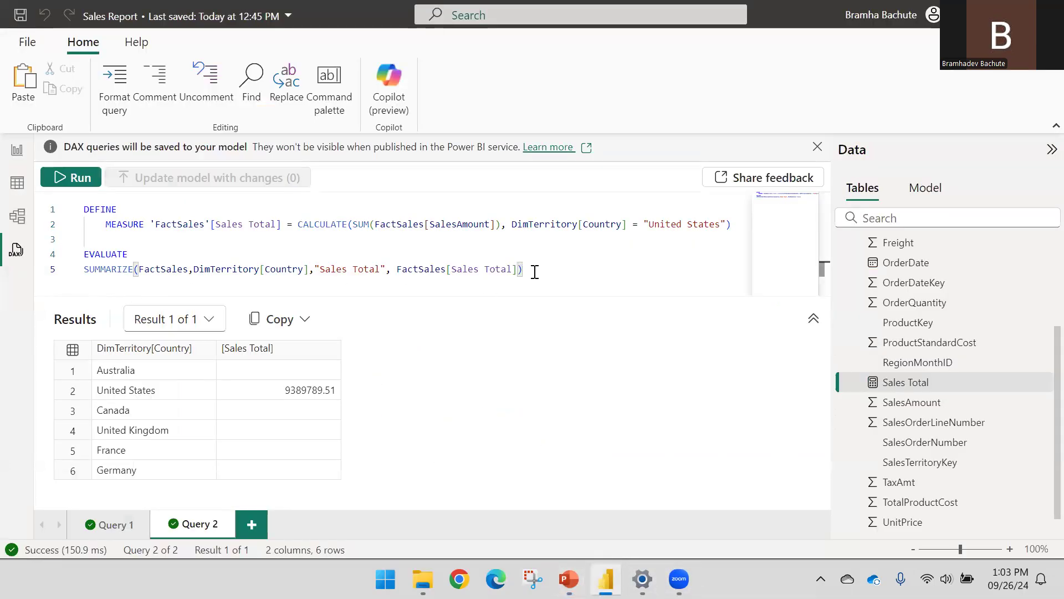
# Format the current DAX query with Format query and enlarge the editor so all its lines fit.
pyautogui.moveTo(523, 270); pyautogui.dragTo(84, 208)
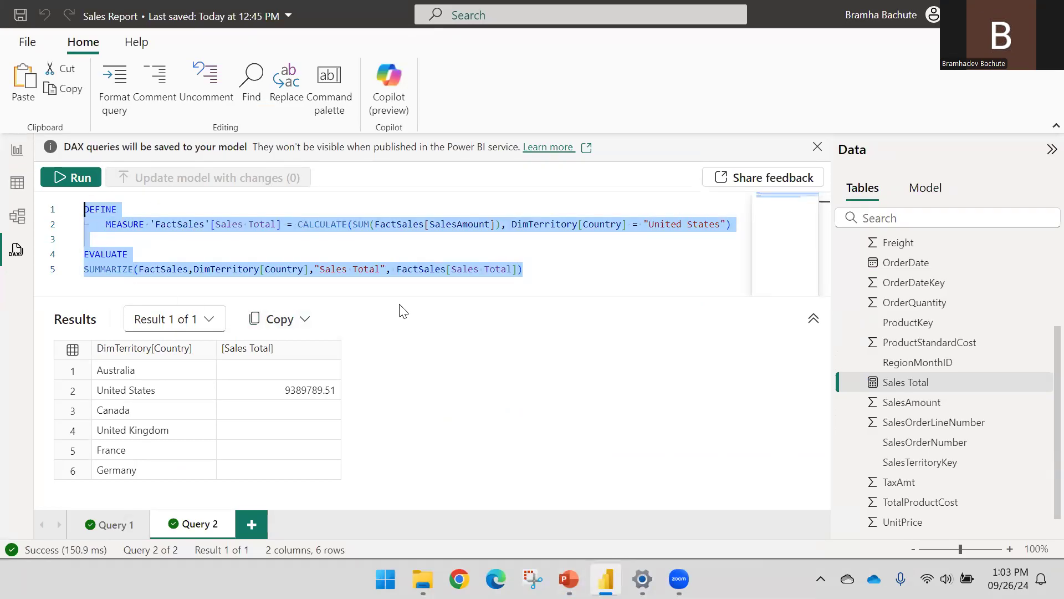
pyautogui.click(573, 269)
pyautogui.moveTo(573, 269); pyautogui.dragTo(28, 206)
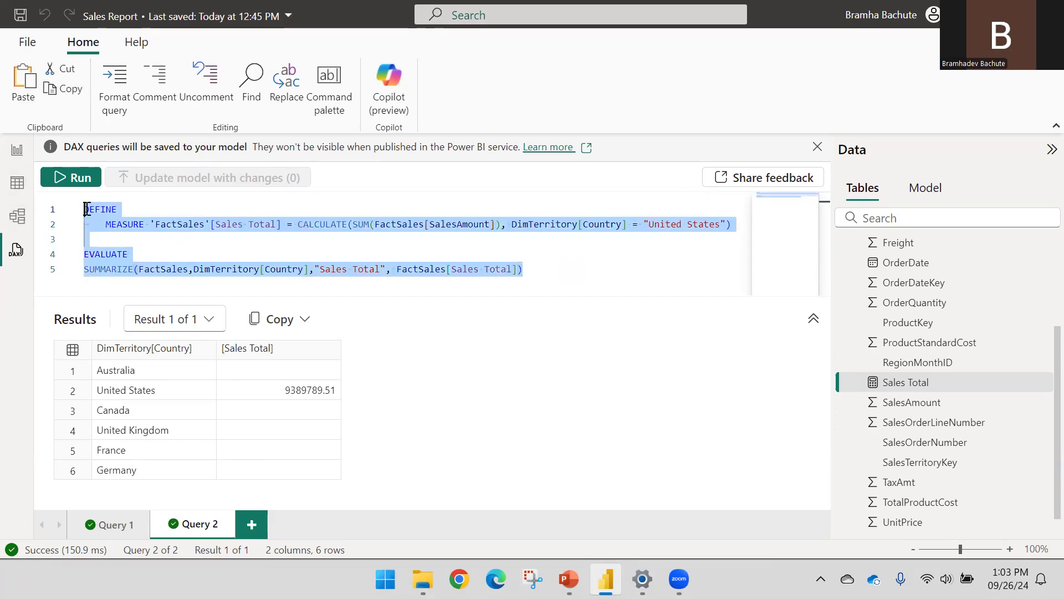
pyautogui.press('Left')
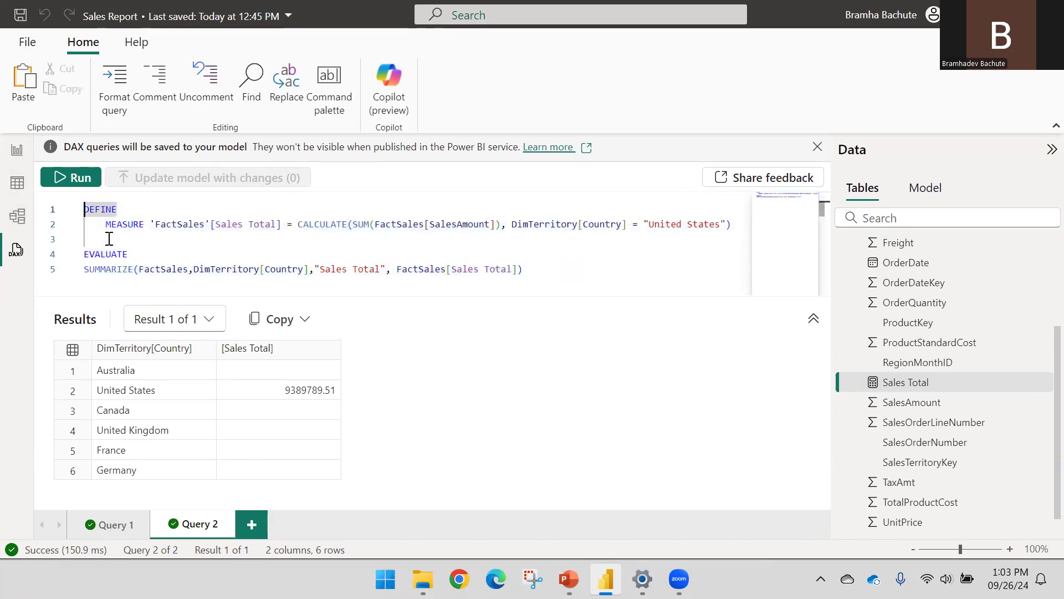
pyautogui.click(121, 103)
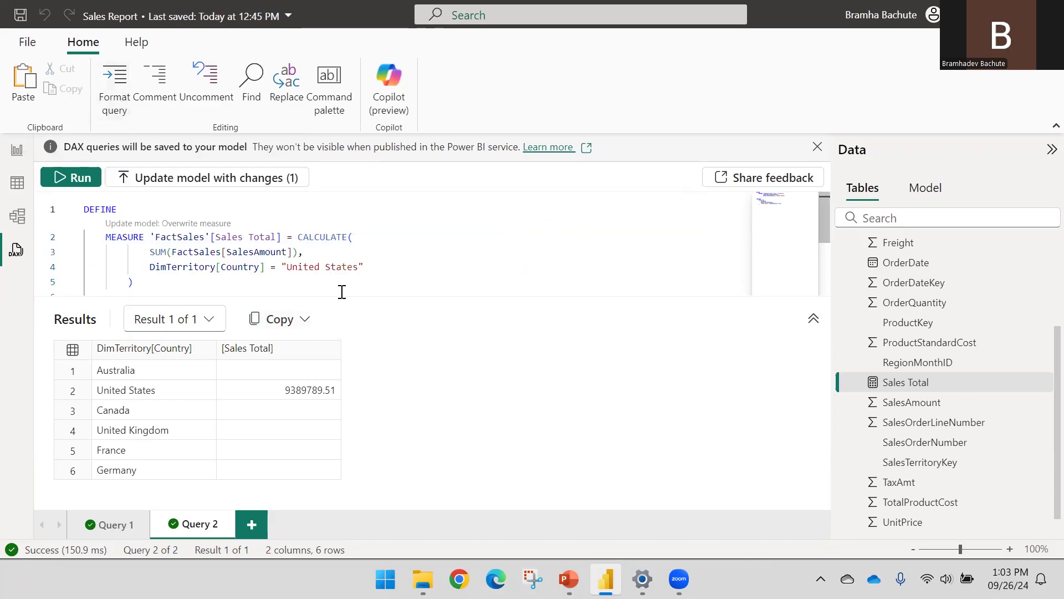
pyautogui.moveTo(340, 297); pyautogui.dragTo(347, 473)
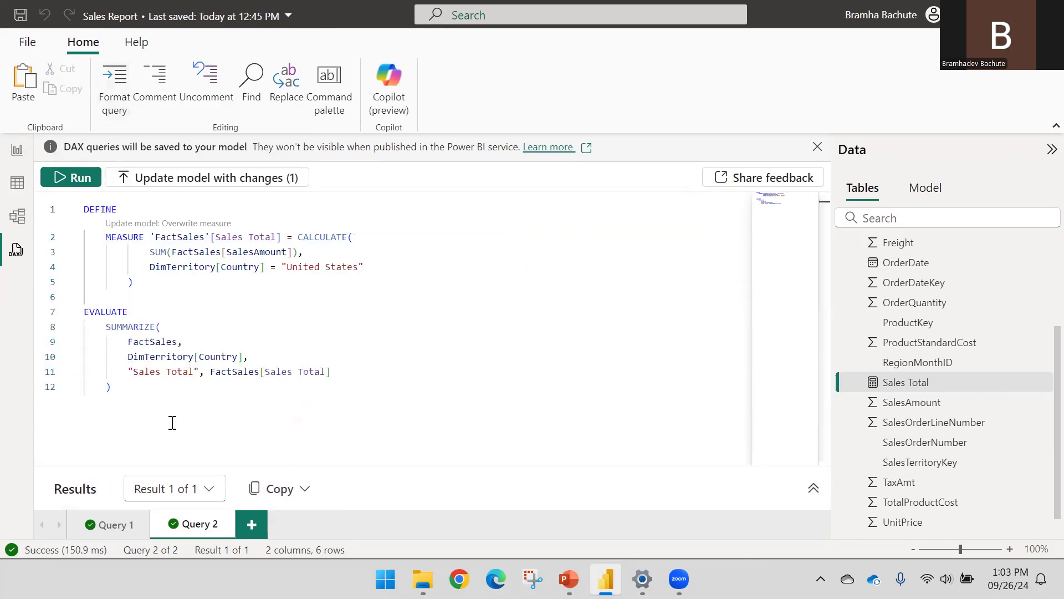
# Comment out the DimTerritory[Country] = "United States" line, remove the comma after SUM(FactSales[SalesAmount]), and save the report.
pyautogui.moveTo(135, 393); pyautogui.dragTo(71, 206)
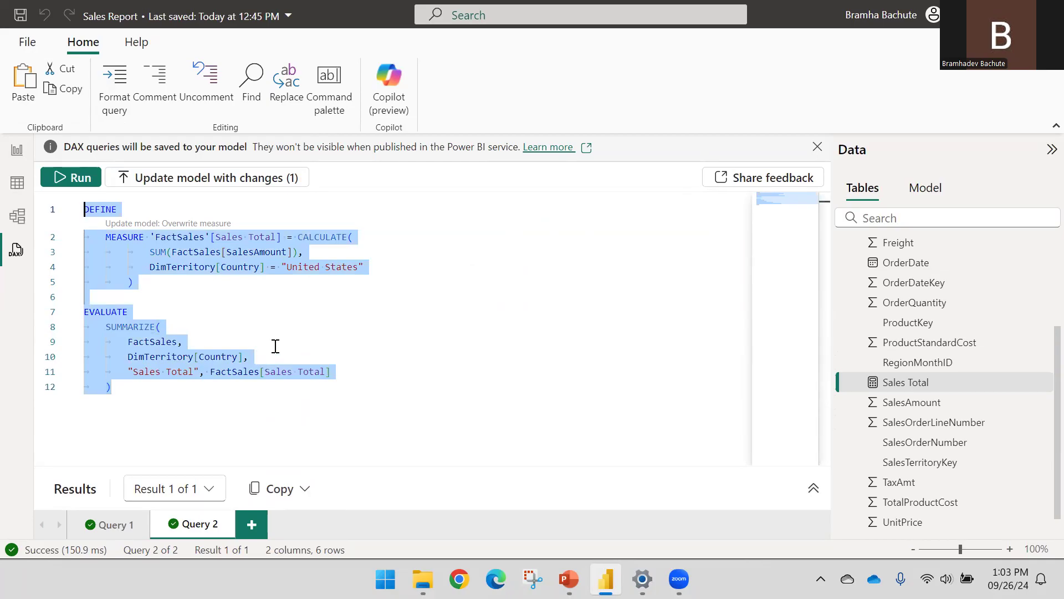
pyautogui.click(173, 394)
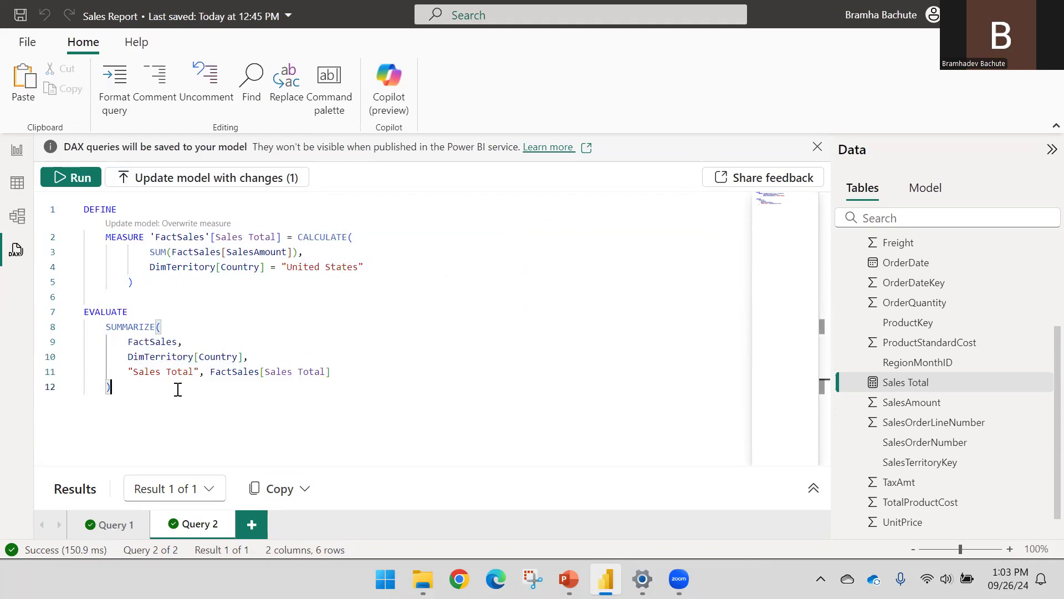
pyautogui.click(187, 233)
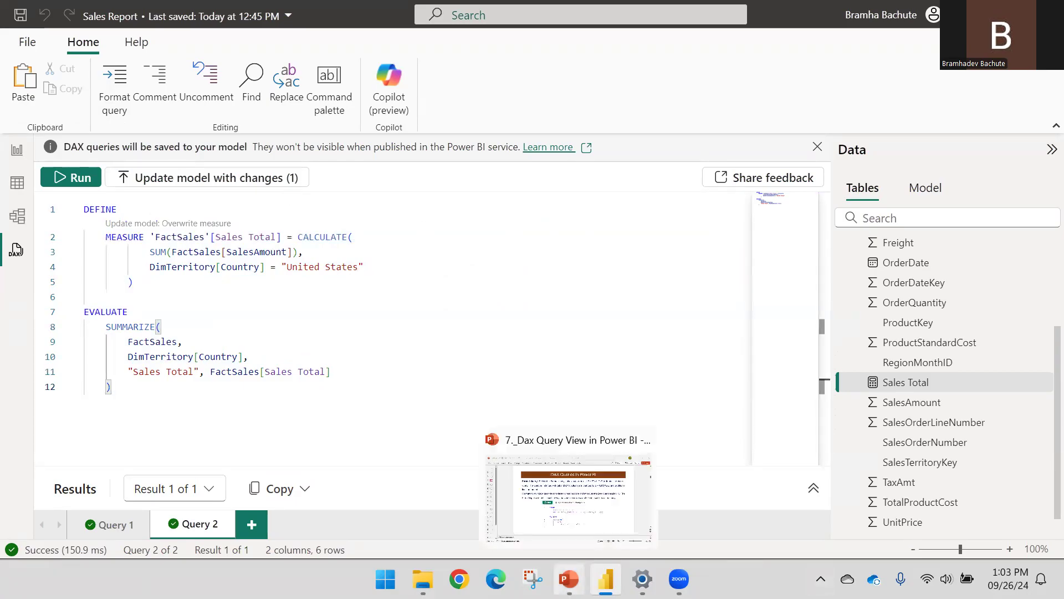
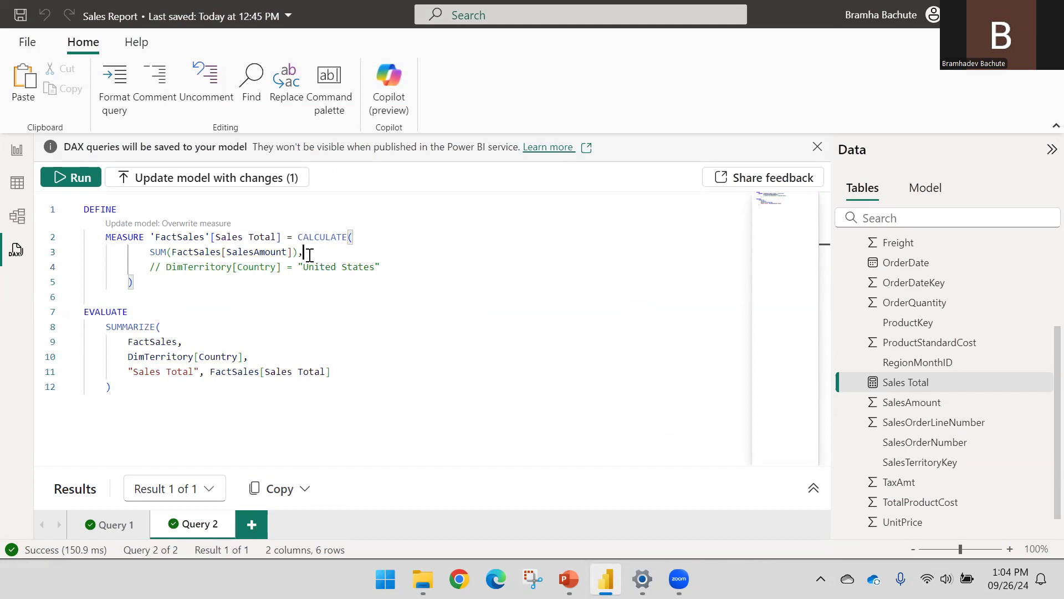
pyautogui.press('BackSpace')
pyautogui.click(193, 282)
pyautogui.hotkey('ctrl', 's')
# Try to run the query with only the commented-out country filter line selected, and enlarge the editor.
pyautogui.moveTo(148, 266); pyautogui.dragTo(385, 265)
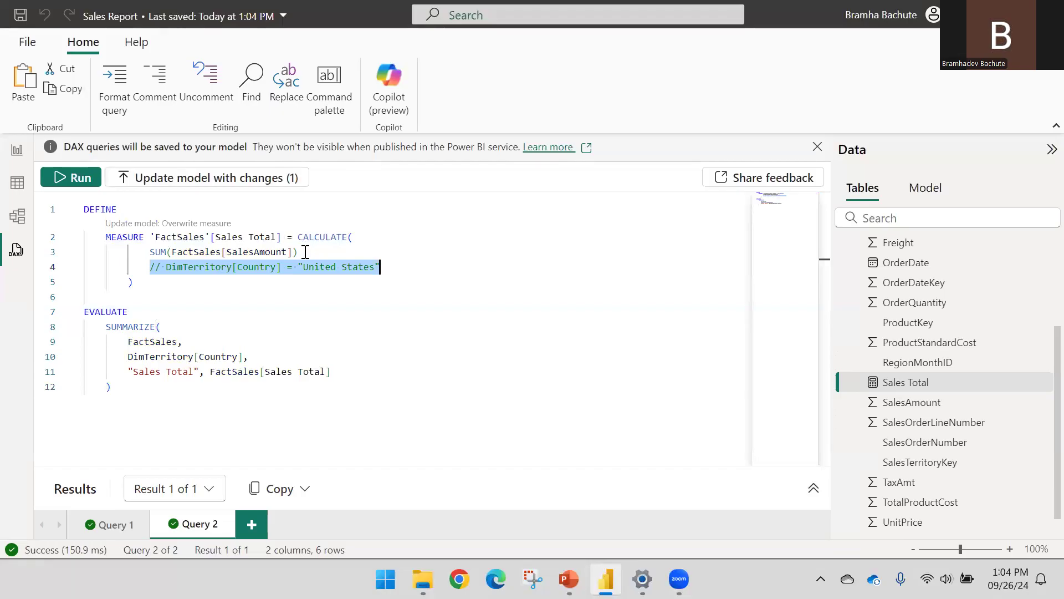
pyautogui.click(81, 183)
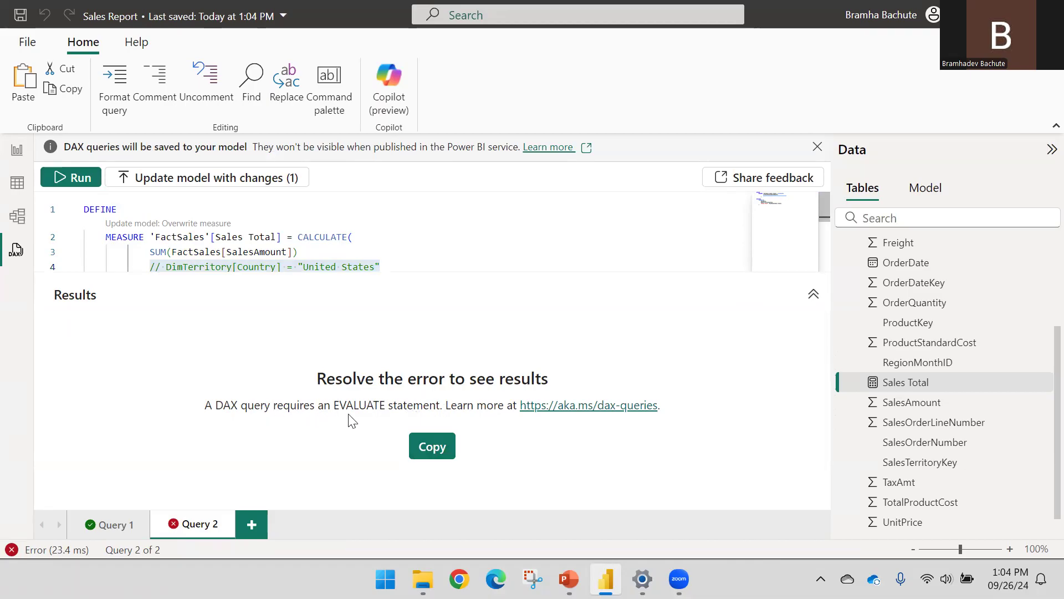
pyautogui.moveTo(491, 275); pyautogui.dragTo(491, 438)
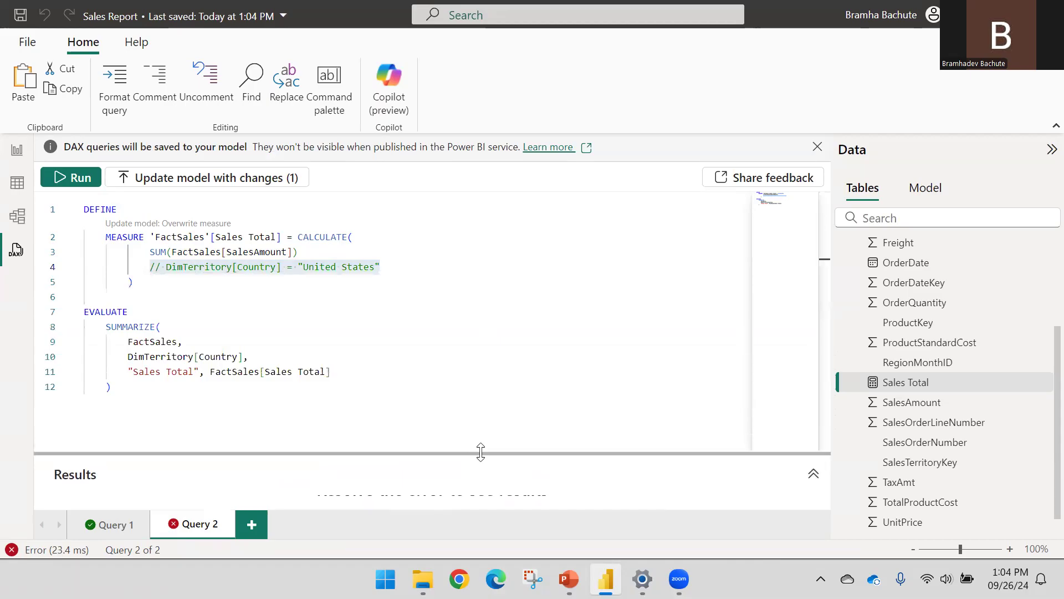
# Run the whole query with the country filter commented out, and view the code together with the Sales Total results.
pyautogui.moveTo(112, 387); pyautogui.dragTo(77, 209)
pyautogui.click(75, 177)
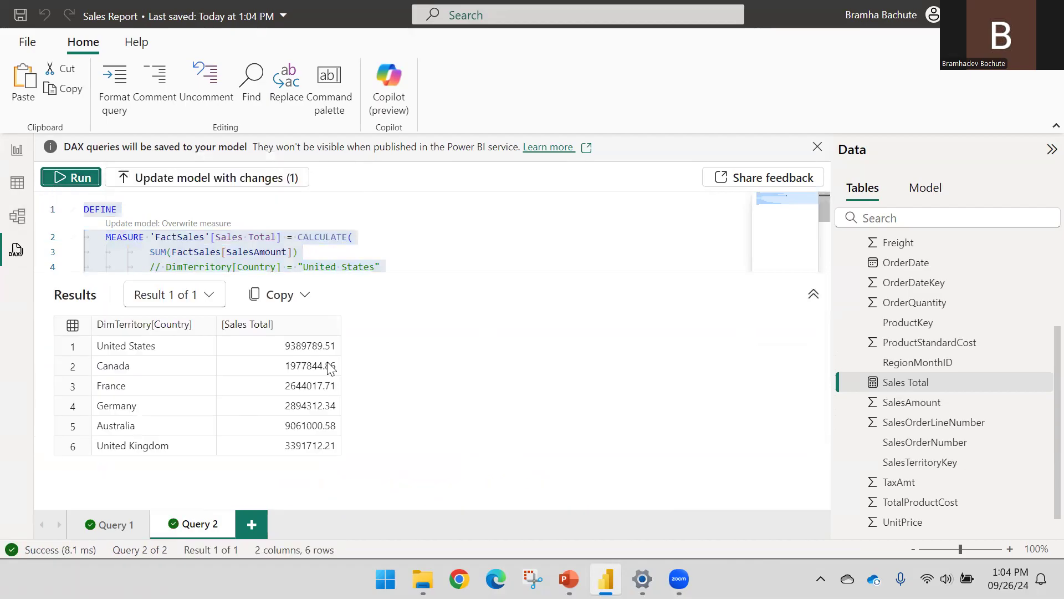
pyautogui.scroll(-1, 281, 245)
pyautogui.scroll(-2, 152, 228)
pyautogui.scroll(2, 151, 228)
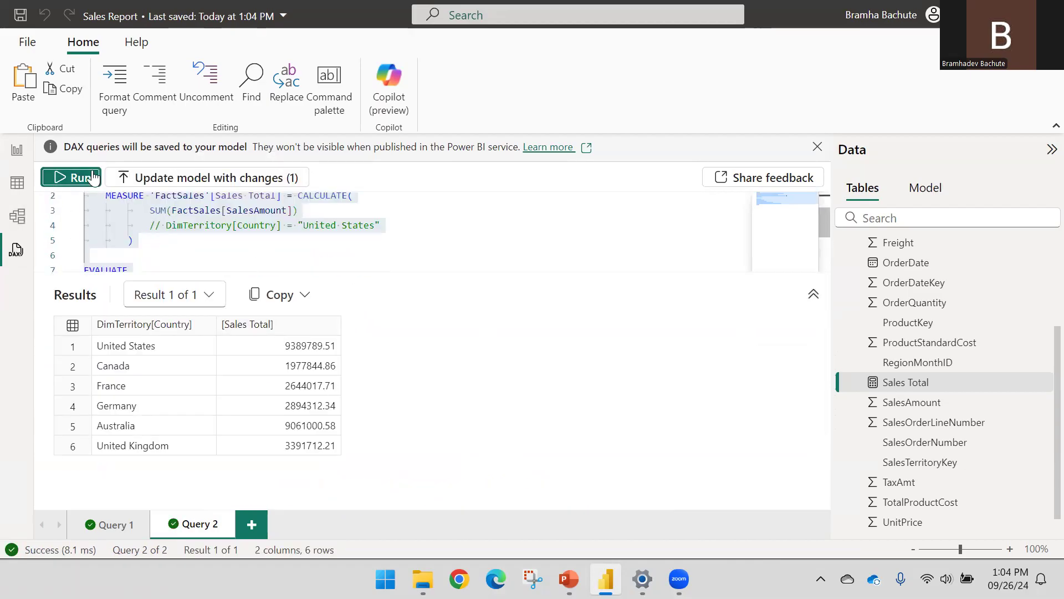
pyautogui.scroll(1, 123, 219)
pyautogui.moveTo(399, 270); pyautogui.dragTo(373, 330)
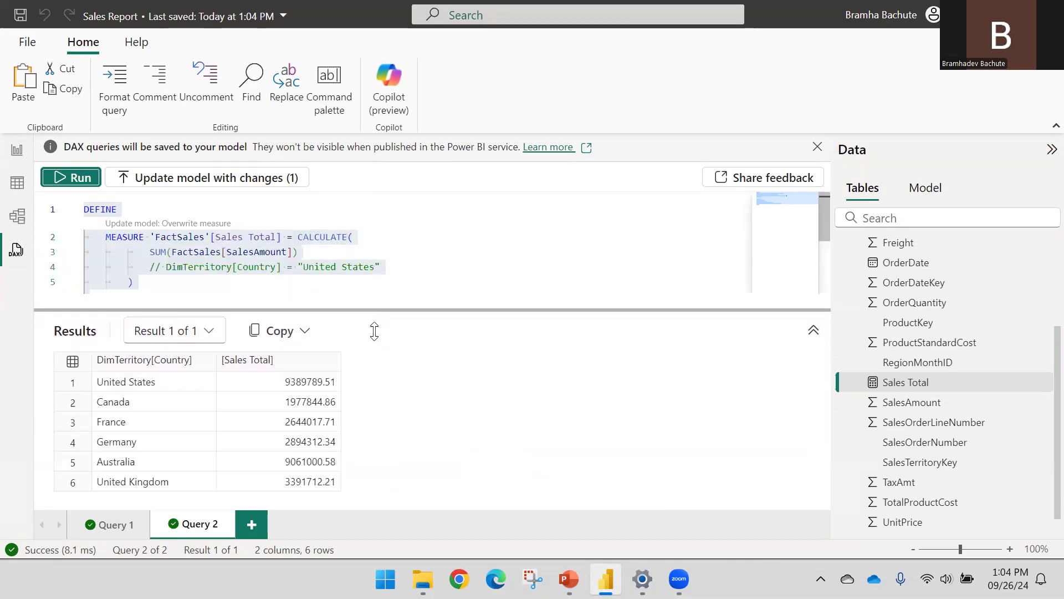
# Uncomment the DimTerritory[Country] = "United States" line and restore the comma after SUM(FactSales[SalesAmount]).
pyautogui.click(397, 266)
pyautogui.moveTo(381, 267); pyautogui.dragTo(161, 267)
pyautogui.click(161, 266)
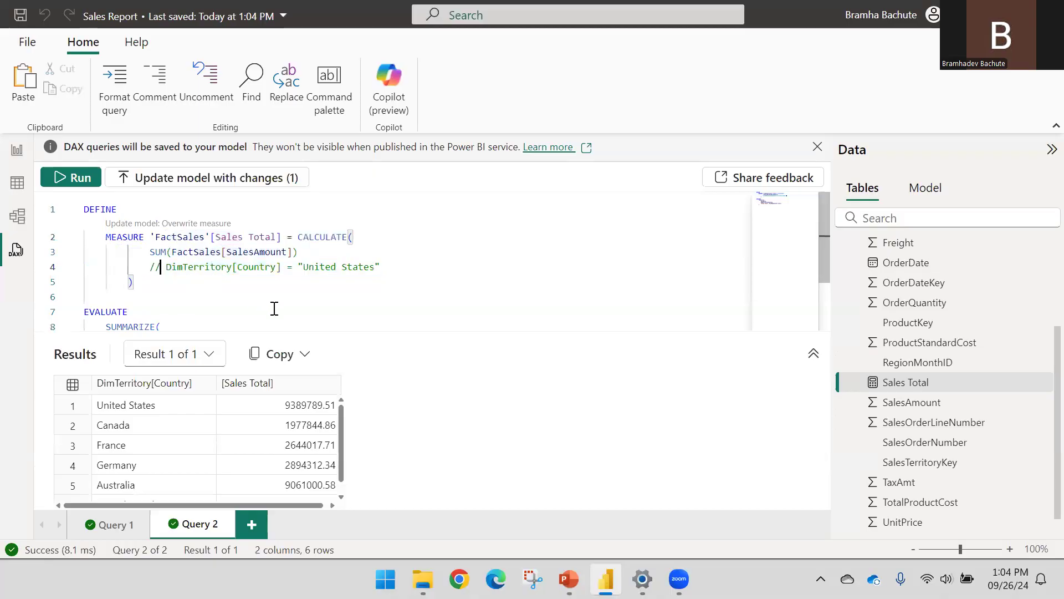
pyautogui.hotkey('ctrl', '/')
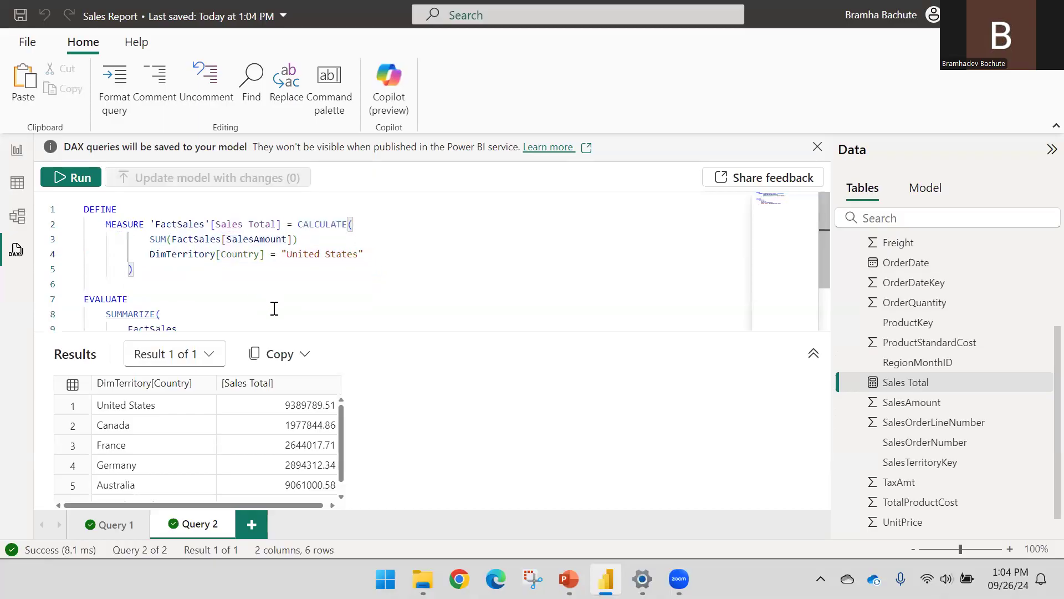
pyautogui.scroll(-2, 177, 271)
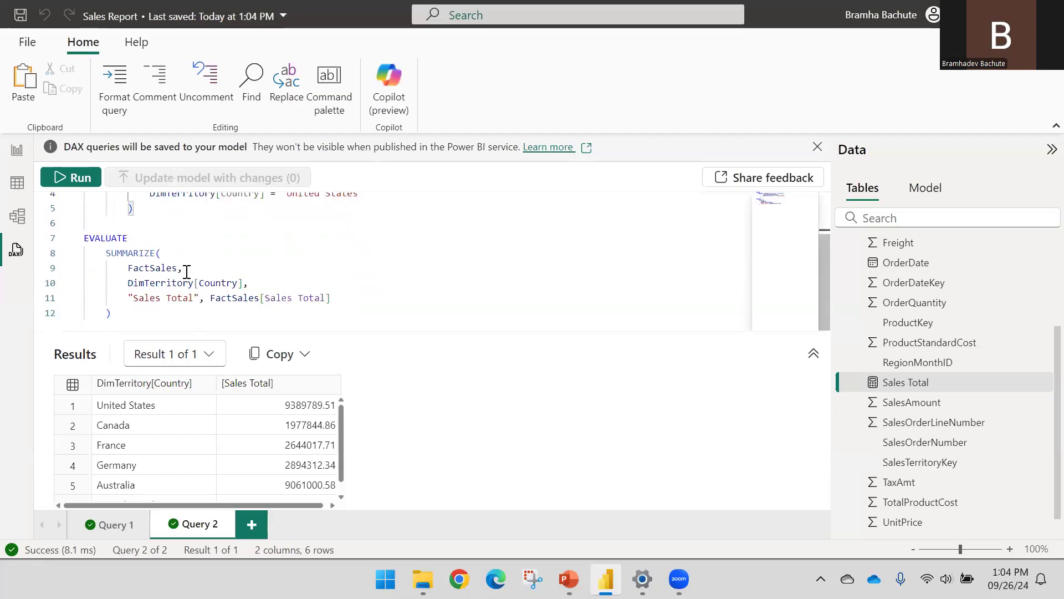
pyautogui.hotkey('ctrl', 'a')
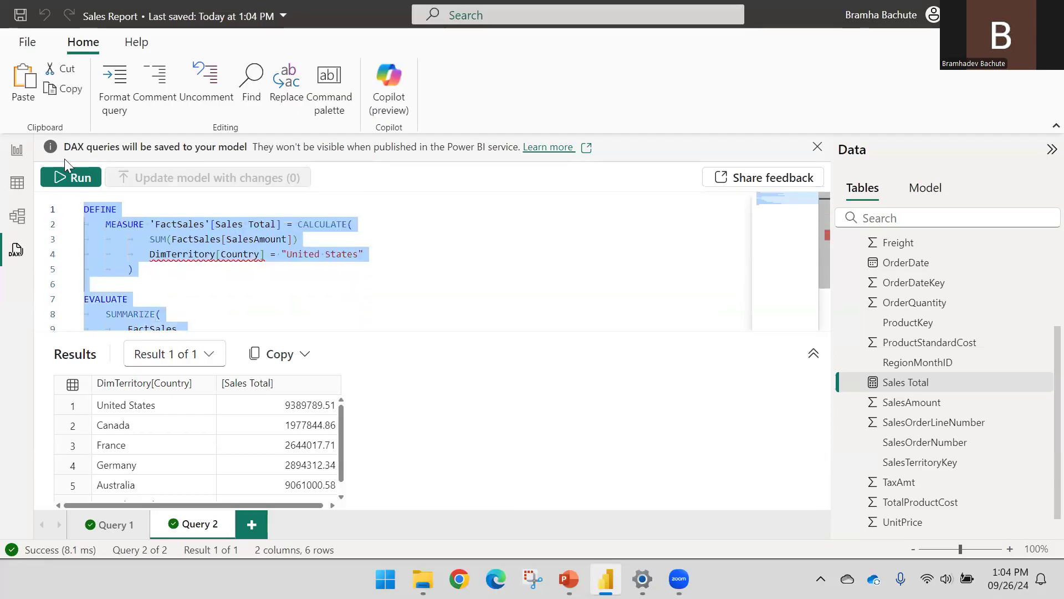
pyautogui.click(306, 239)
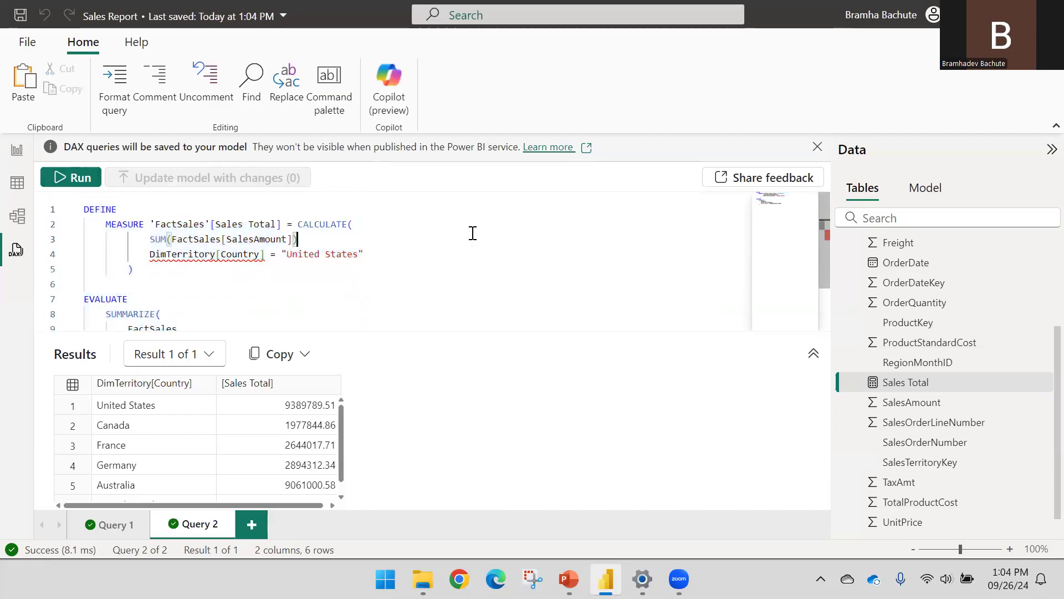
pyautogui.write(',')
# Run the whole DEFINE and EVALUATE query with the United States filter active again.
pyautogui.scroll(-2, 222, 252)
pyautogui.click(125, 313)
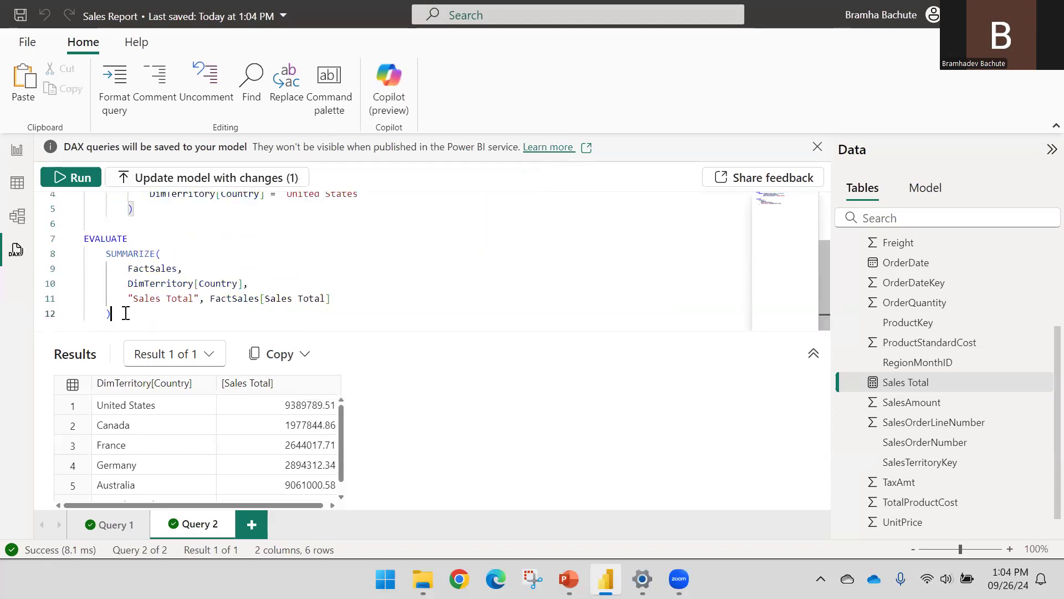
pyautogui.hotkey('ctrl', 'a')
pyautogui.click(69, 177)
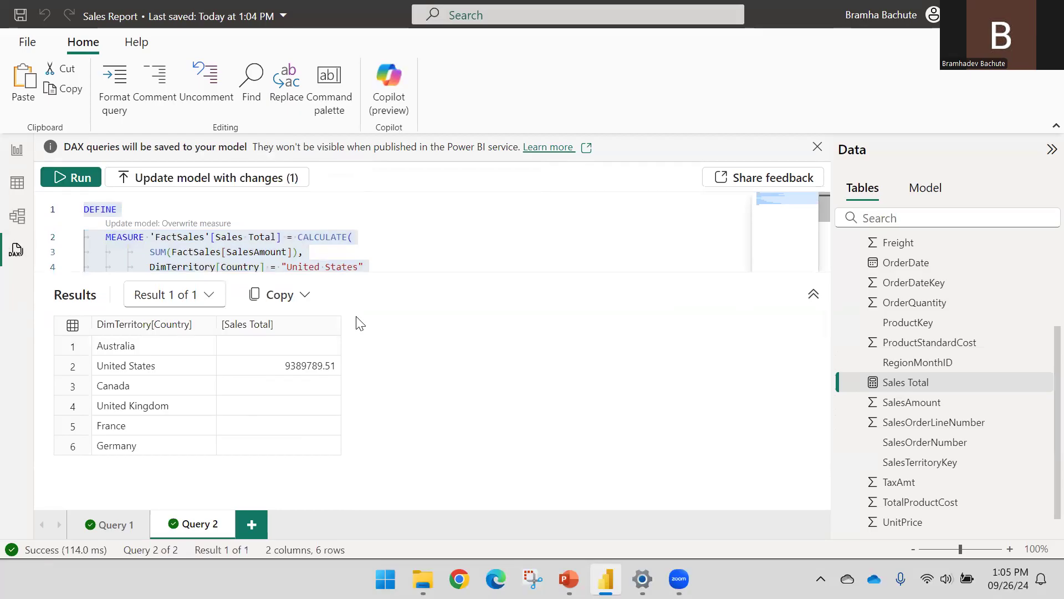
# Switch to the PowerPoint presentation, read the slides on Comment and Uncomment and on Find, and return to Power BI.
pyautogui.hotkey('alt', 'Tab')
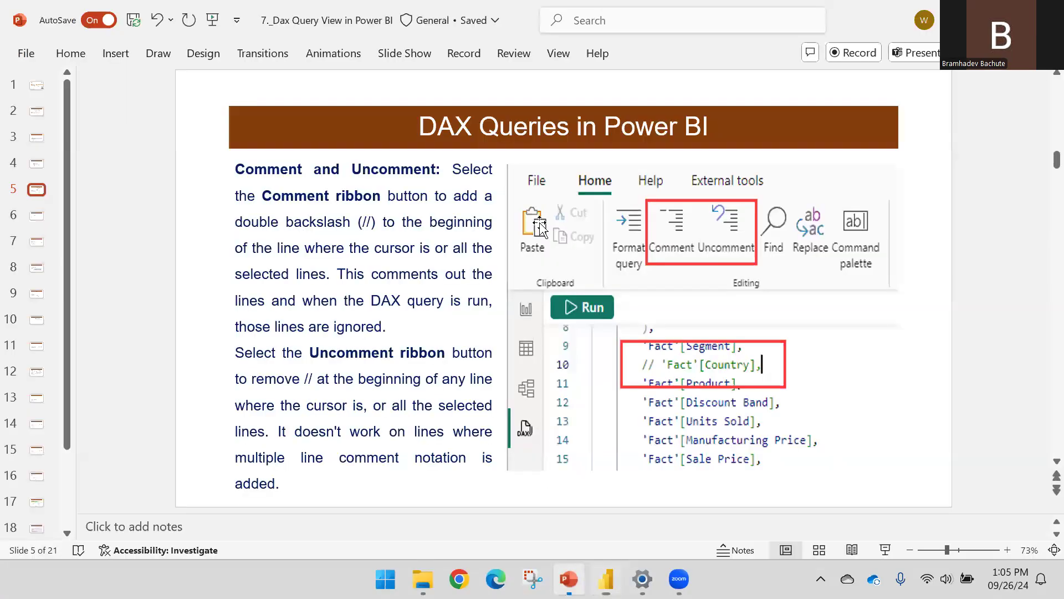
pyautogui.scroll(-1, 403, 210)
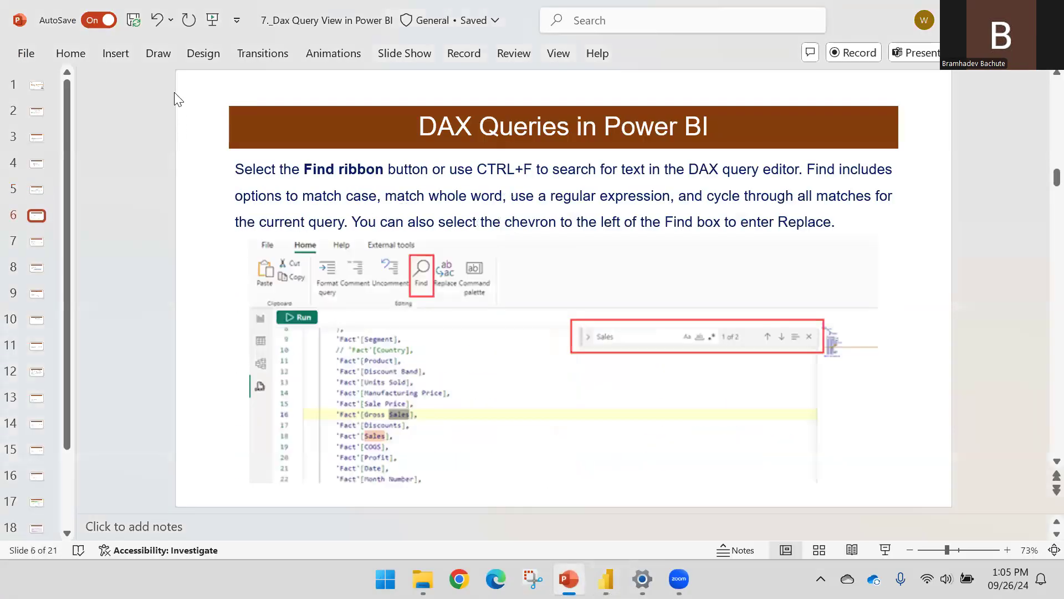
pyautogui.click(605, 579)
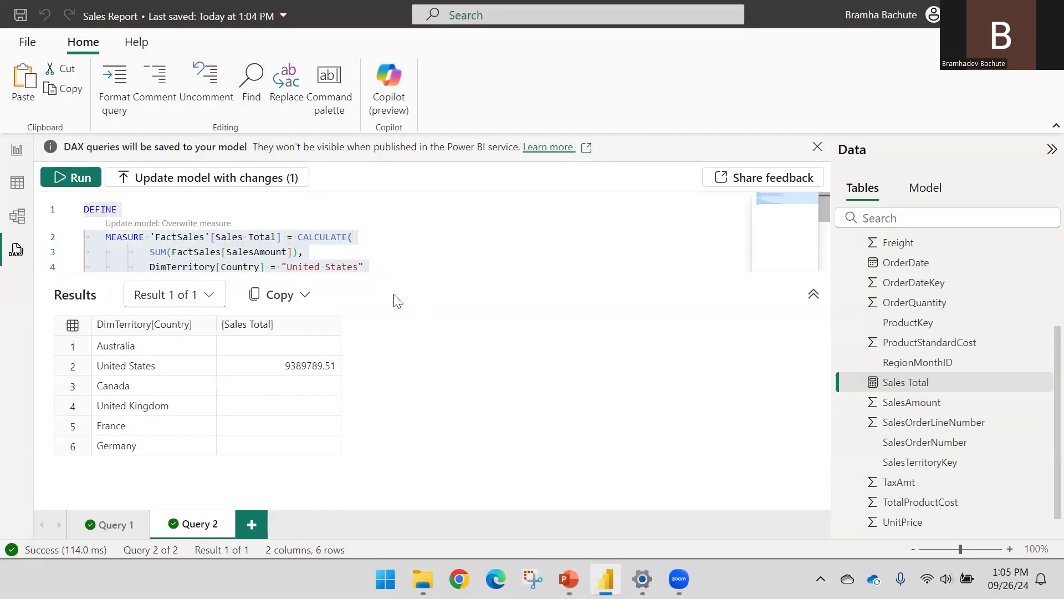
# Enlarge the query editor to show all twelve lines and find the text "United" in the query.
pyautogui.moveTo(456, 272); pyautogui.dragTo(460, 463)
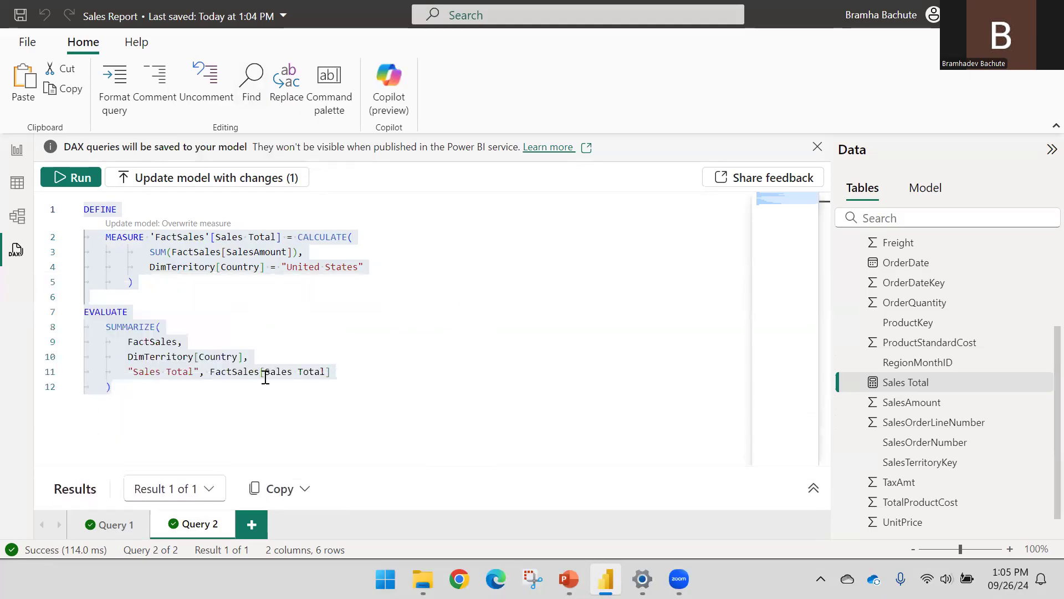
pyautogui.moveTo(377, 466); pyautogui.dragTo(388, 421)
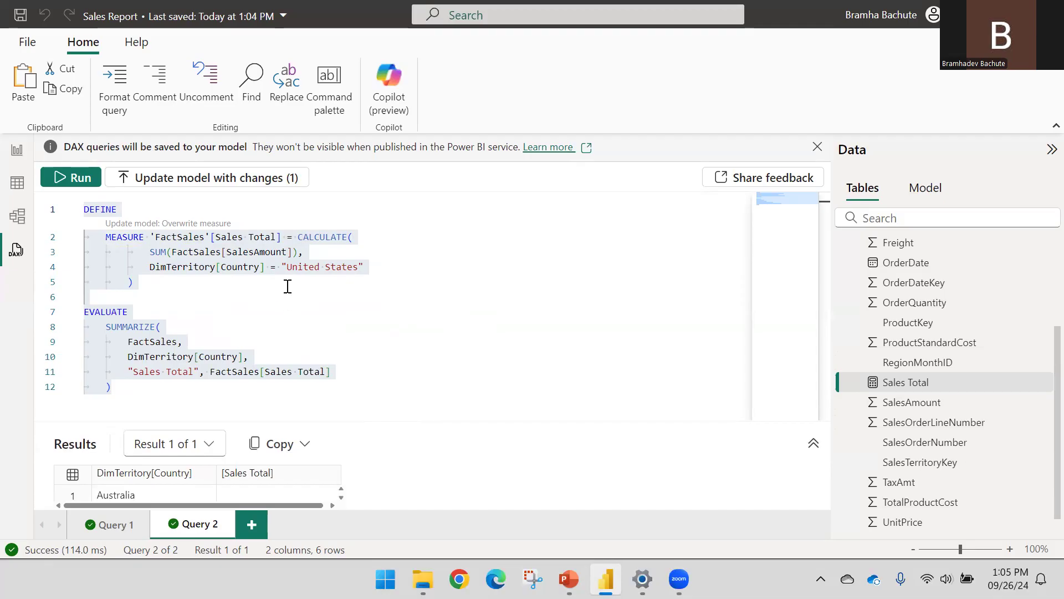
pyautogui.click(252, 83)
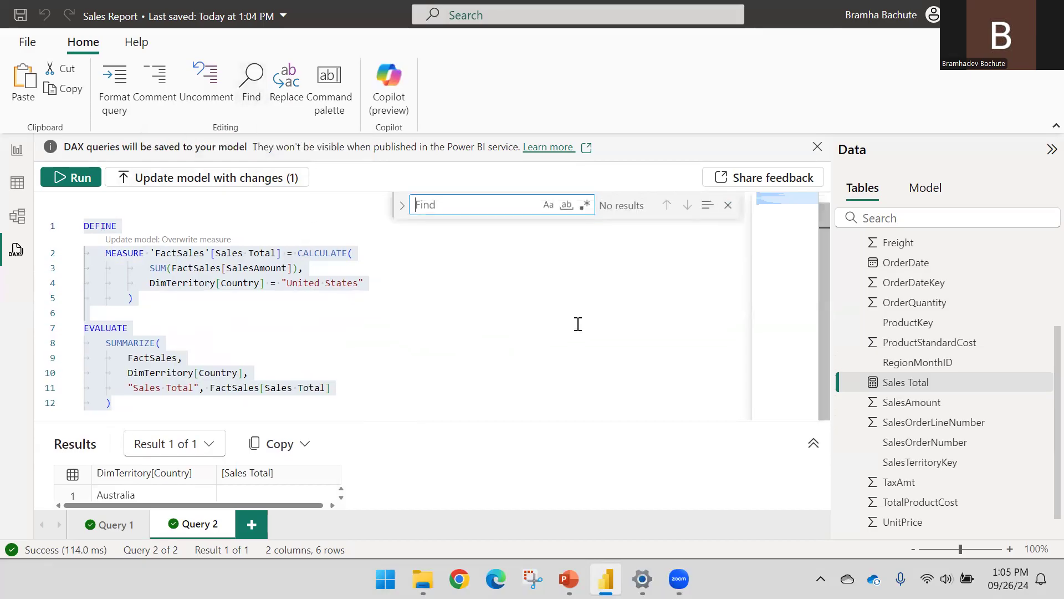
pyautogui.write('United')
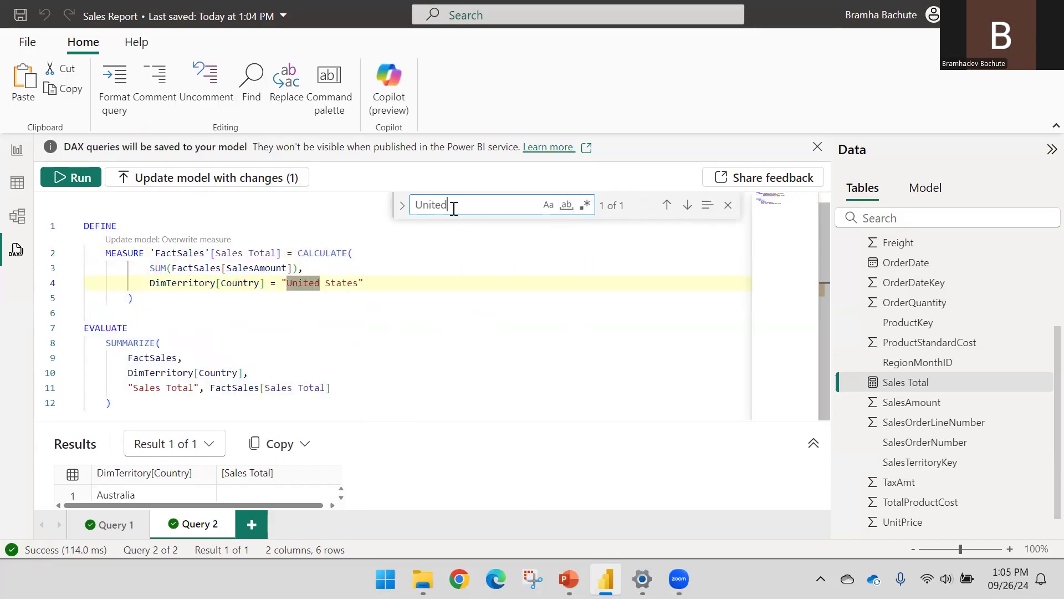
# Replace "United States" with "Canada" in the country filter using find and replace.
pyautogui.click(287, 104)
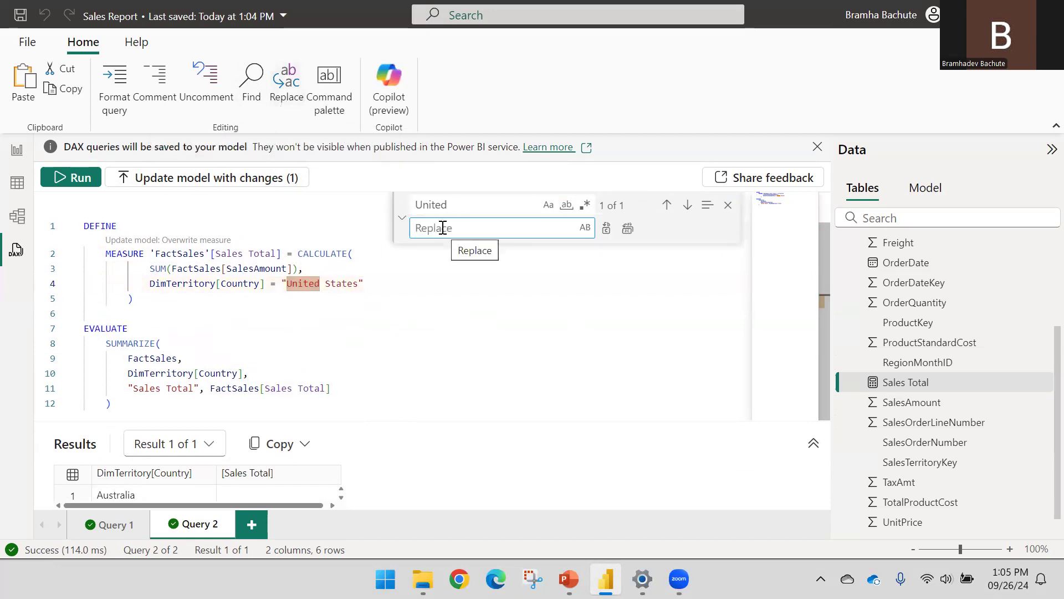
pyautogui.click(464, 206)
pyautogui.write('States')
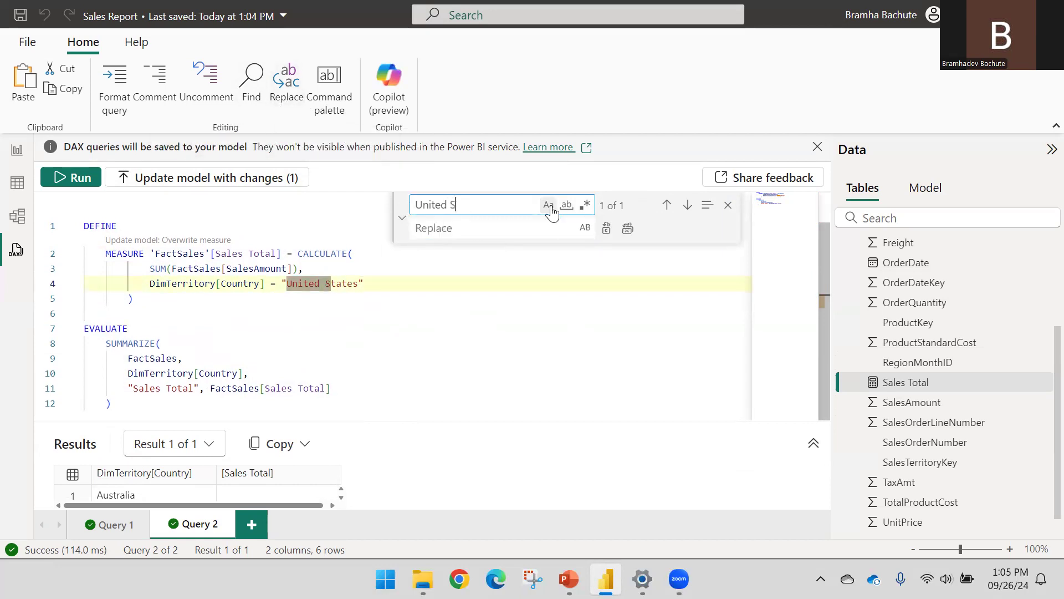
pyautogui.click(500, 226)
pyautogui.write('Cand')
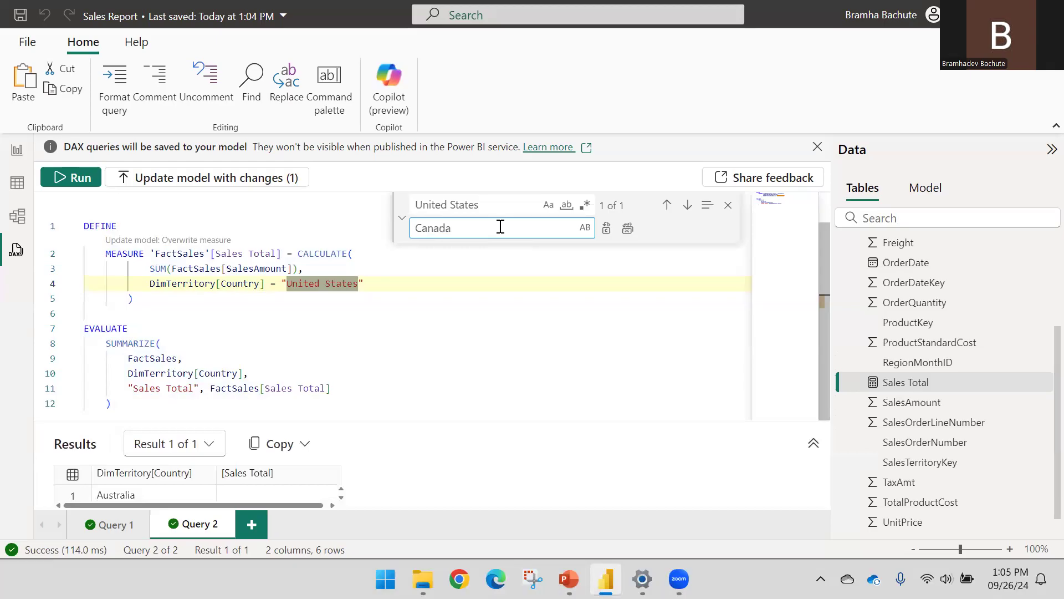
pyautogui.click(606, 229)
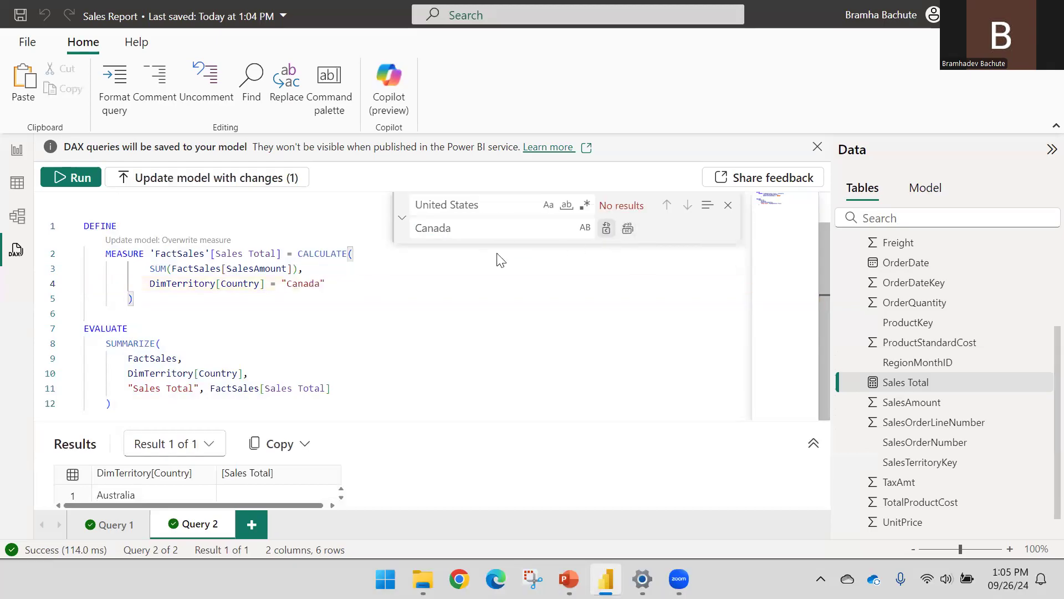
# Run the whole query with the Canada filter and close the find and replace box.
pyautogui.moveTo(139, 409); pyautogui.dragTo(41, 195)
pyautogui.click(60, 178)
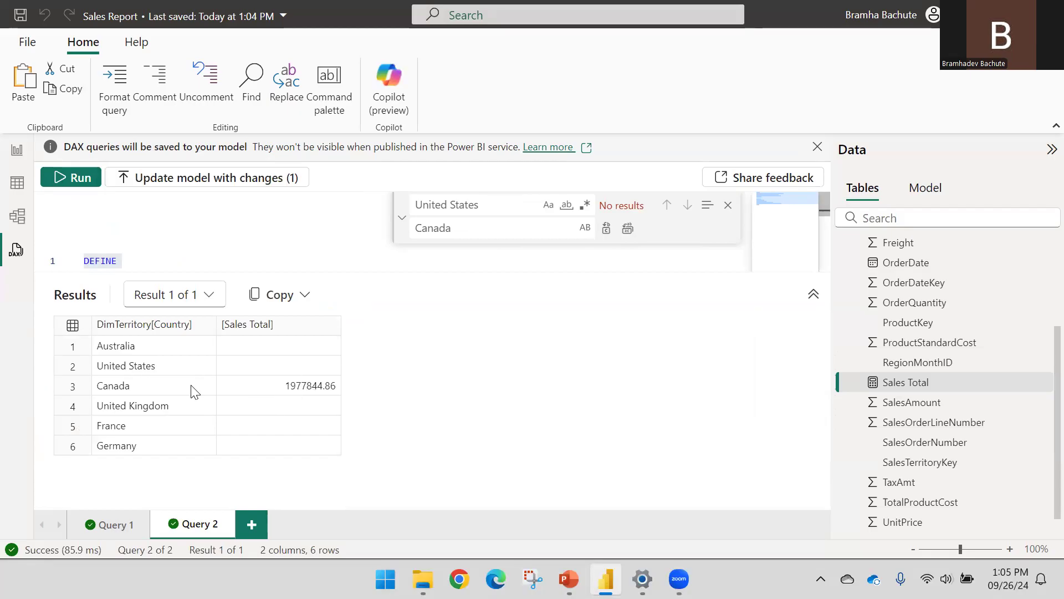
pyautogui.click(725, 210)
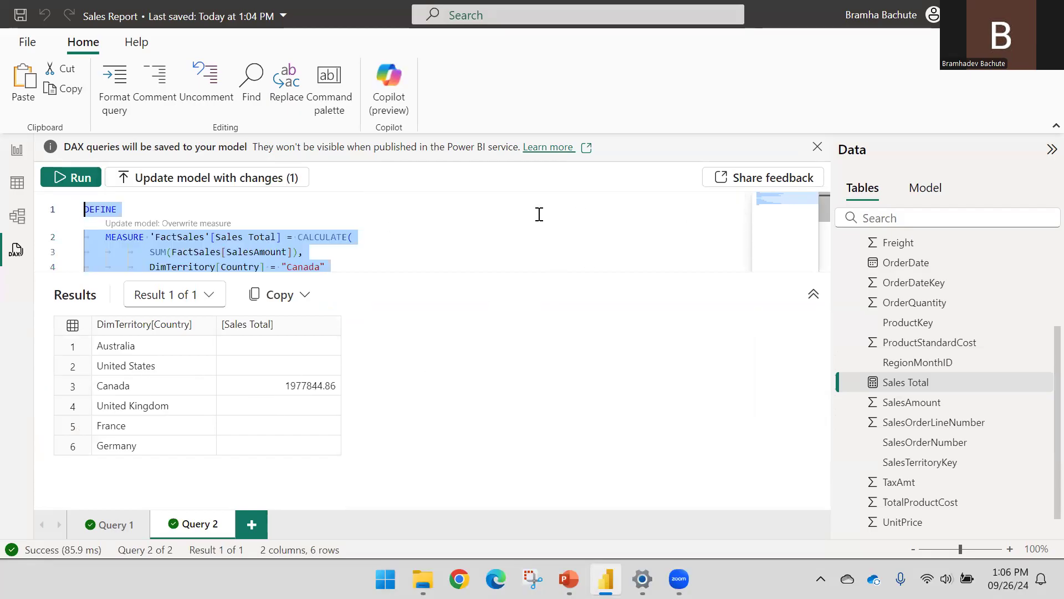
# Read the Command palette slide in the PowerPoint presentation, return to Power BI, and open the command palette.
pyautogui.click(329, 100)
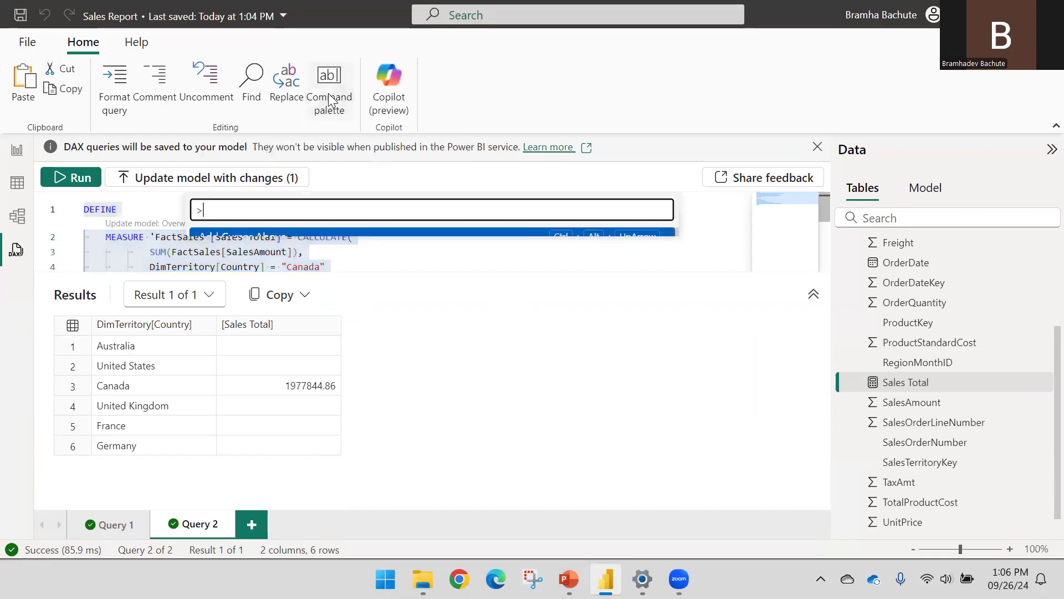
pyautogui.click(568, 578)
pyautogui.scroll(-1, 441, 260)
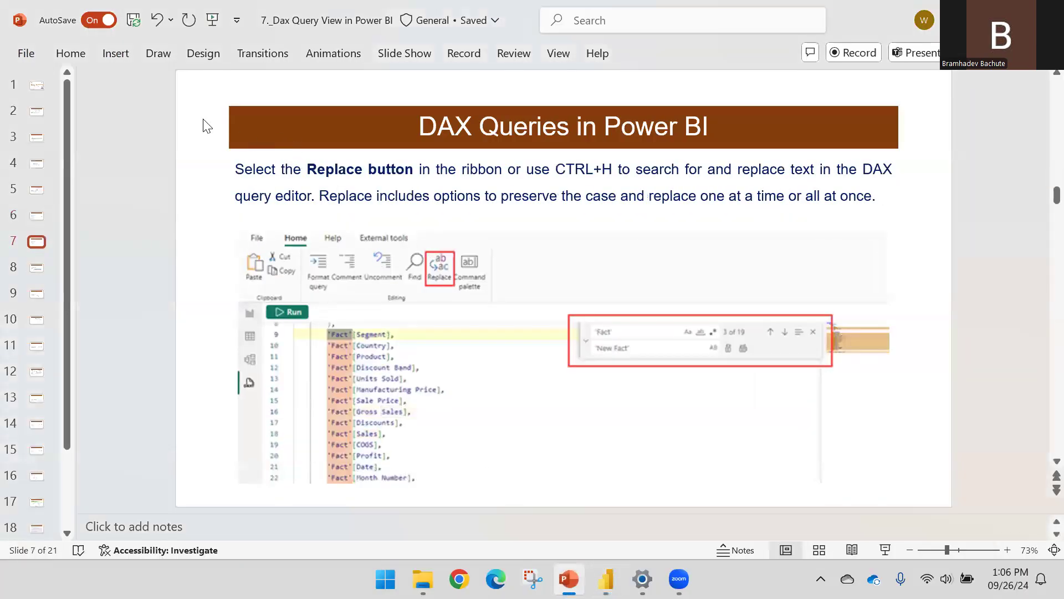
pyautogui.scroll(-1, 384, 194)
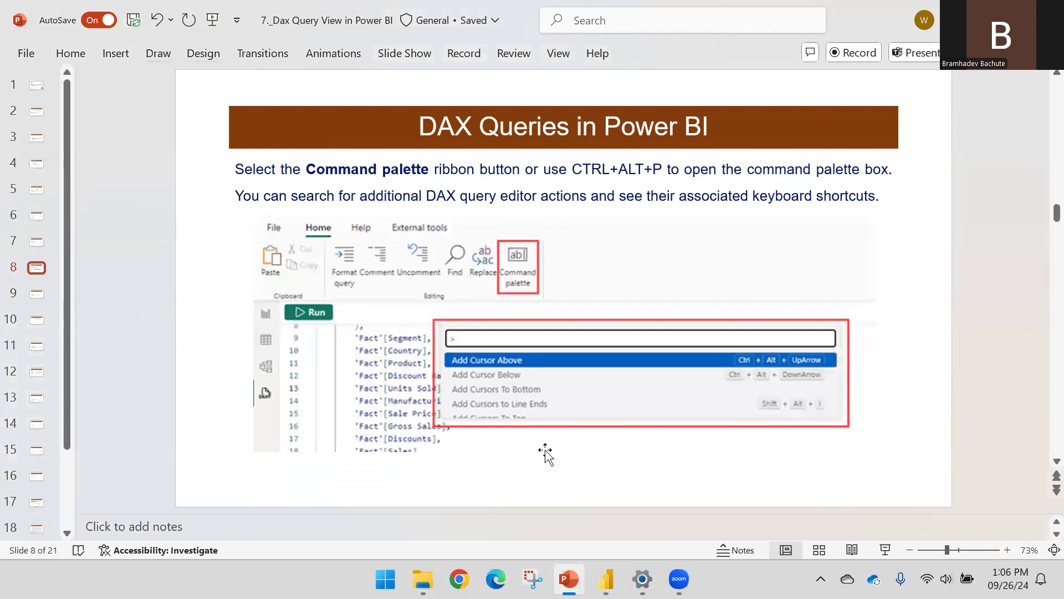
pyautogui.click(606, 578)
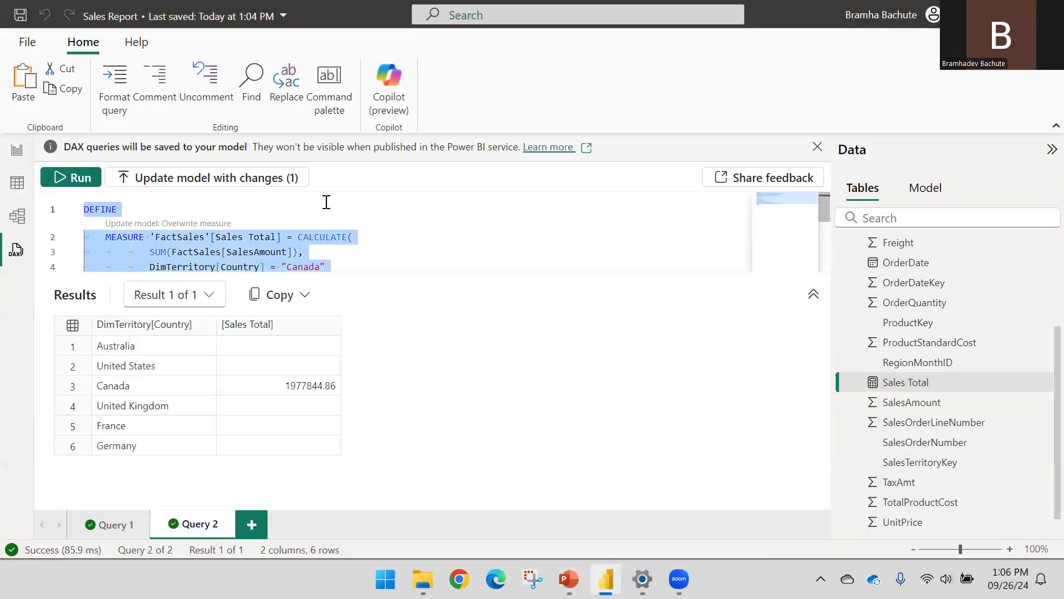
pyautogui.click(331, 102)
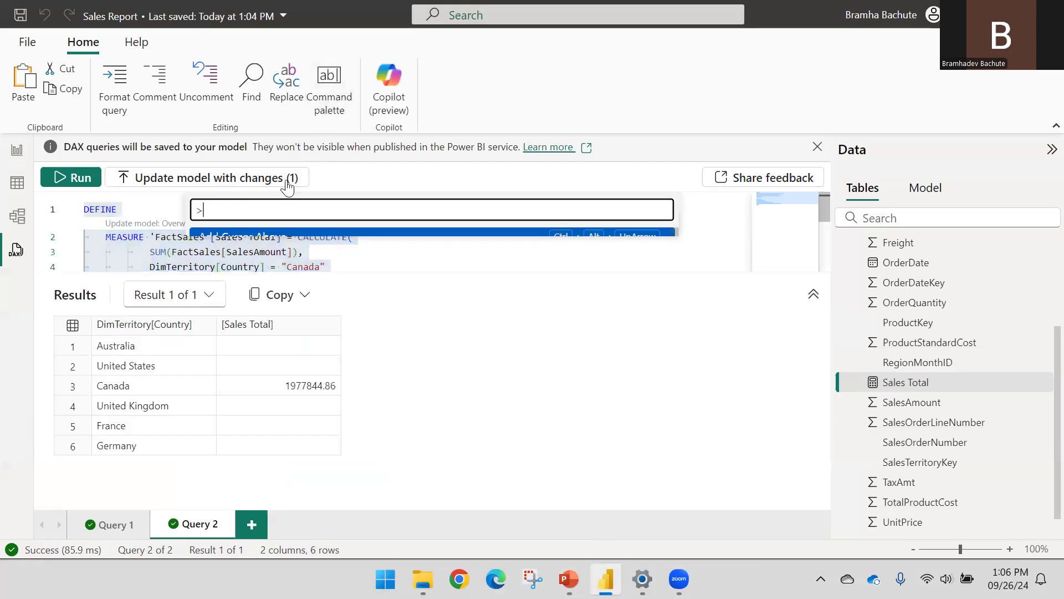
# Enlarge the query editor area so that the command palette list has room to show several commands.
pyautogui.scroll(-1, 376, 242)
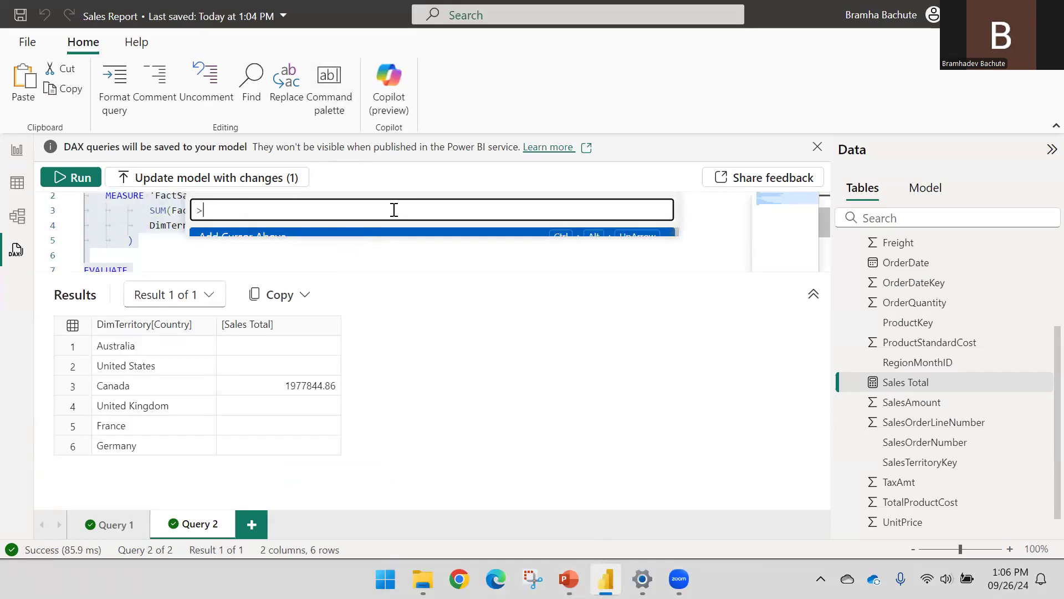
pyautogui.scroll(-1, 394, 210)
pyautogui.scroll(2, 391, 209)
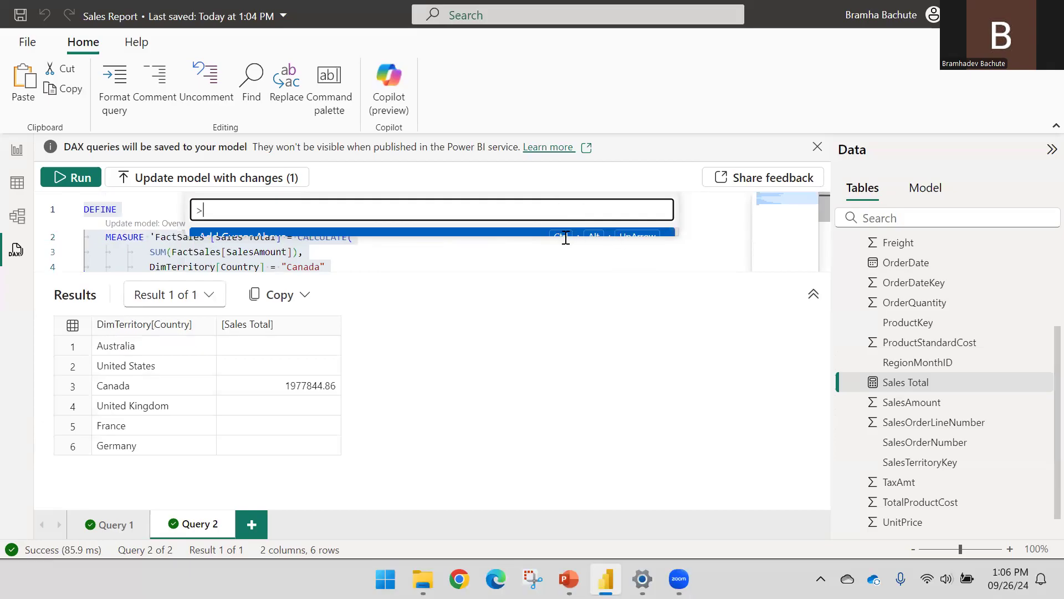
pyautogui.moveTo(642, 271); pyautogui.dragTo(622, 409)
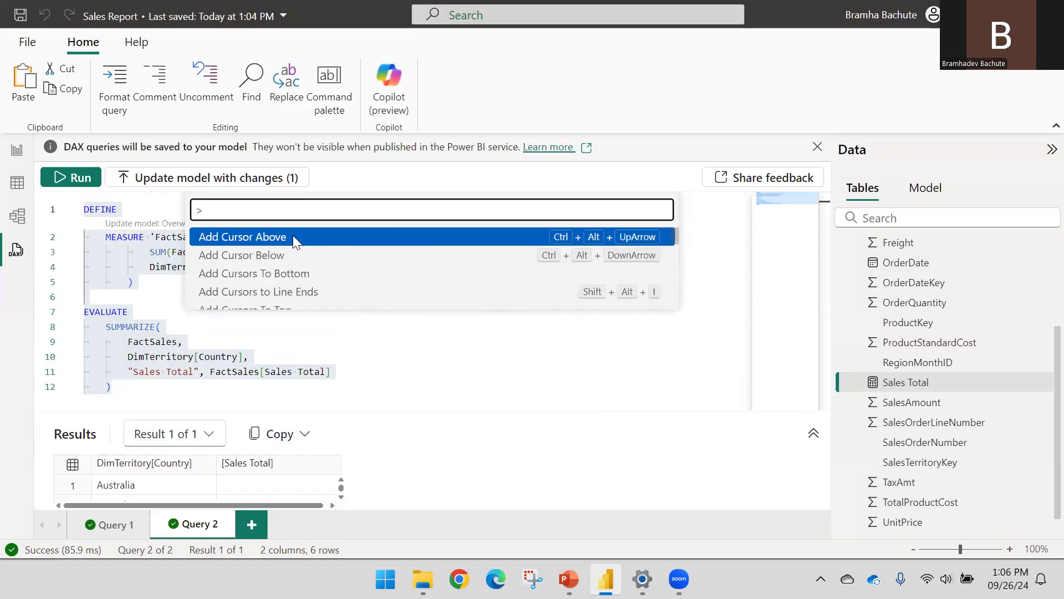
# Look through the commands and keyboard shortcuts listed in the command palette, from Cancel Query to Delete Word, and close the palette.
pyautogui.scroll(-5, 294, 252)
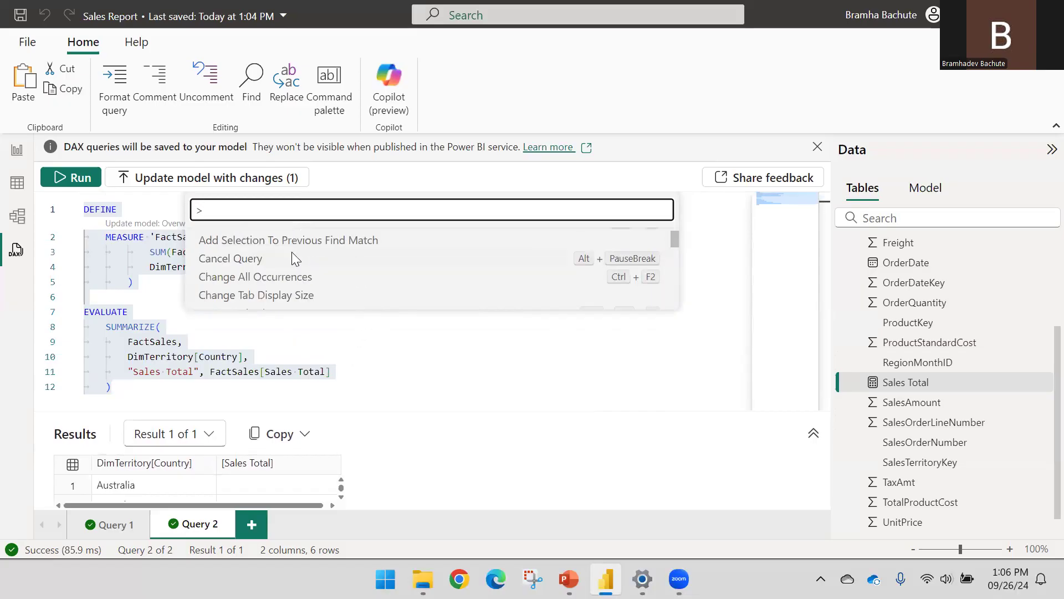
pyautogui.scroll(1, 295, 258)
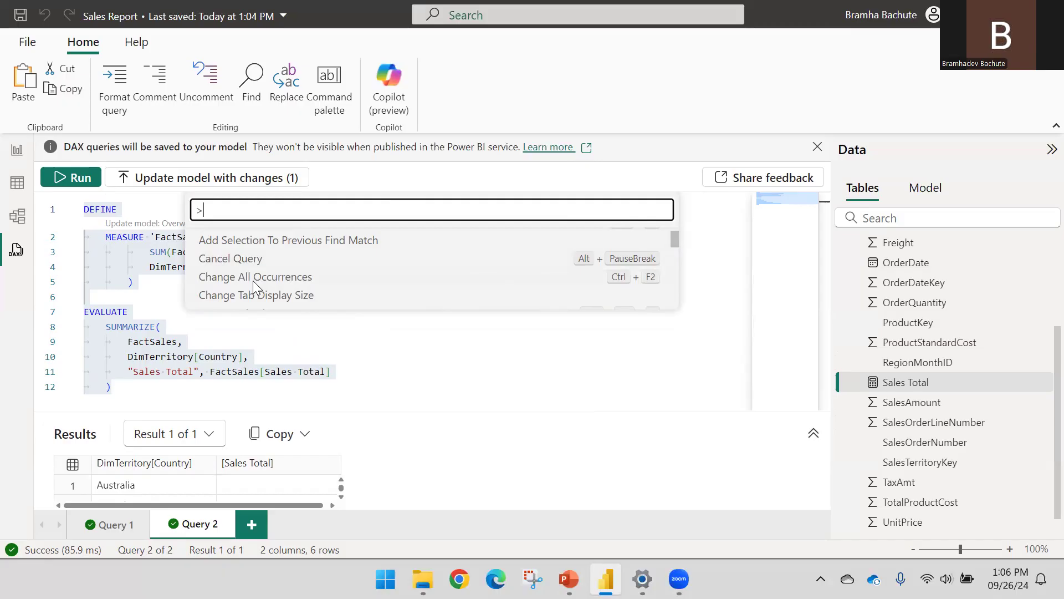
pyautogui.scroll(-1, 369, 273)
pyautogui.scroll(-5, 335, 250)
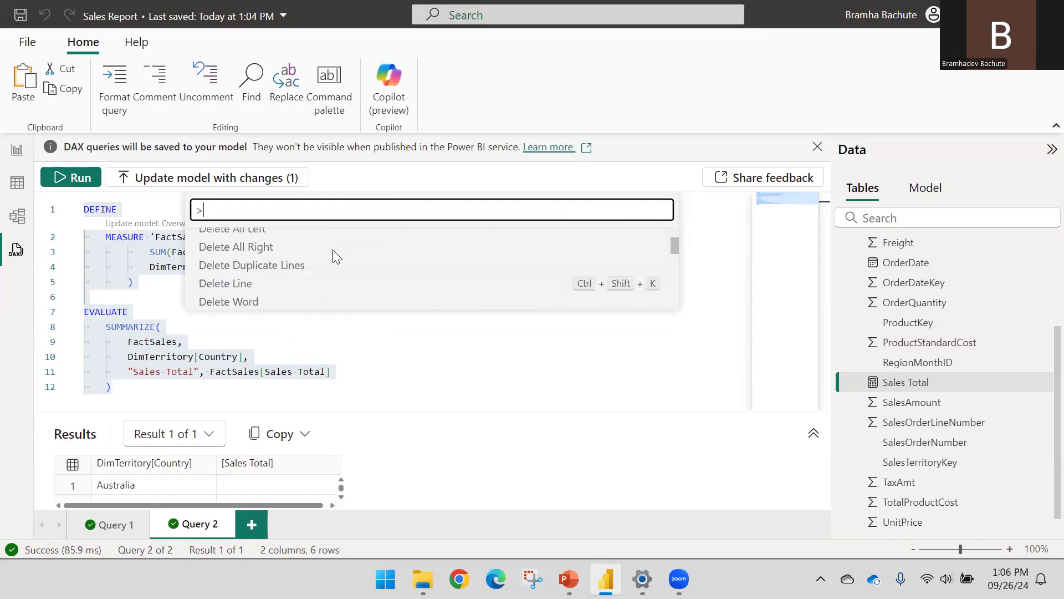
pyautogui.scroll(1, 331, 254)
pyautogui.scroll(1, 325, 252)
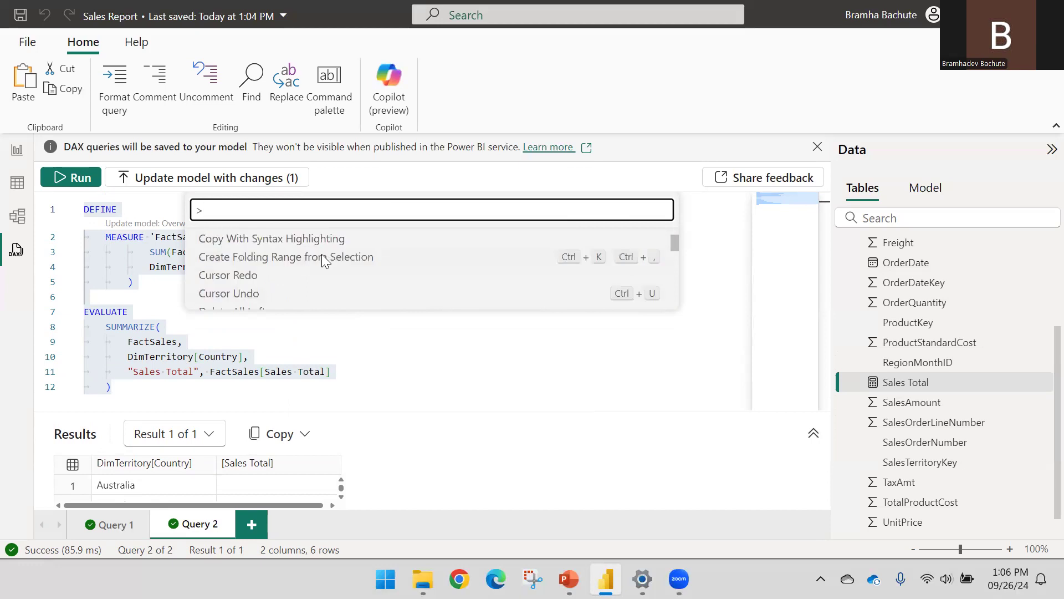
pyautogui.scroll(-2, 322, 254)
pyautogui.scroll(-1, 308, 269)
pyautogui.scroll(2, 332, 267)
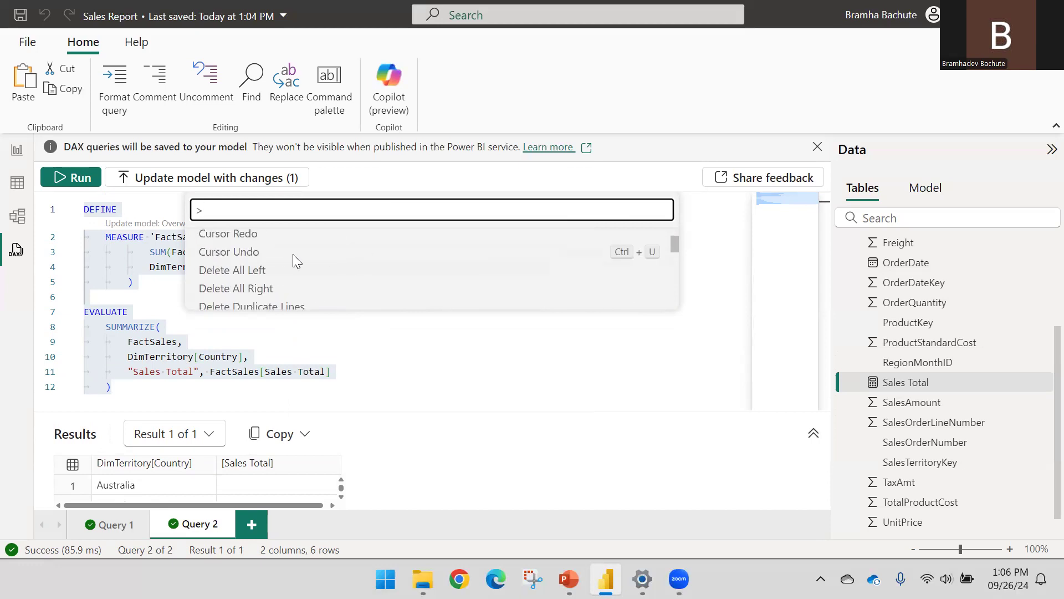
pyautogui.scroll(1, 332, 257)
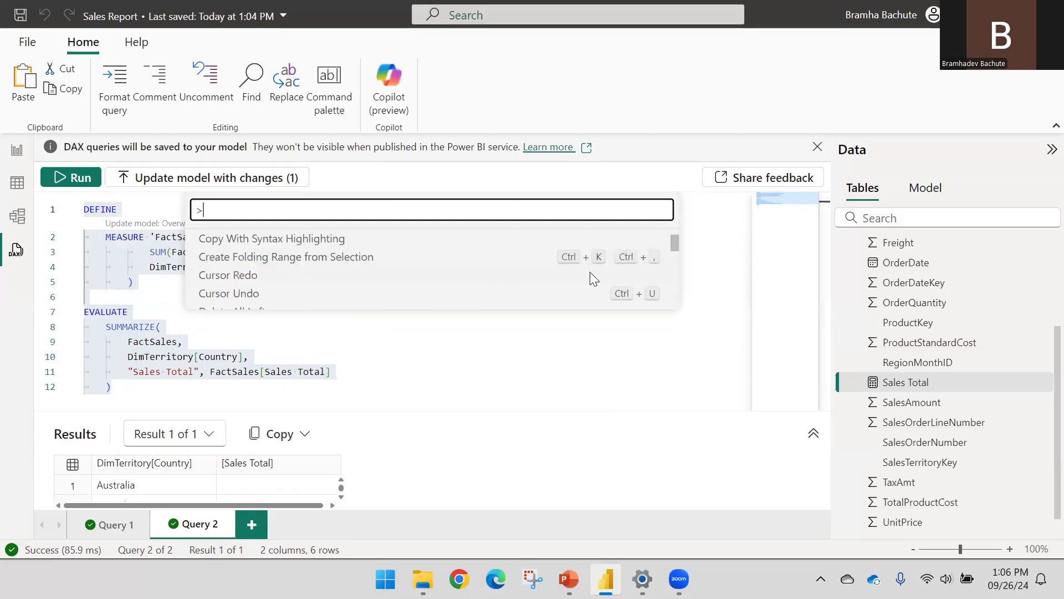
pyautogui.scroll(-3, 448, 254)
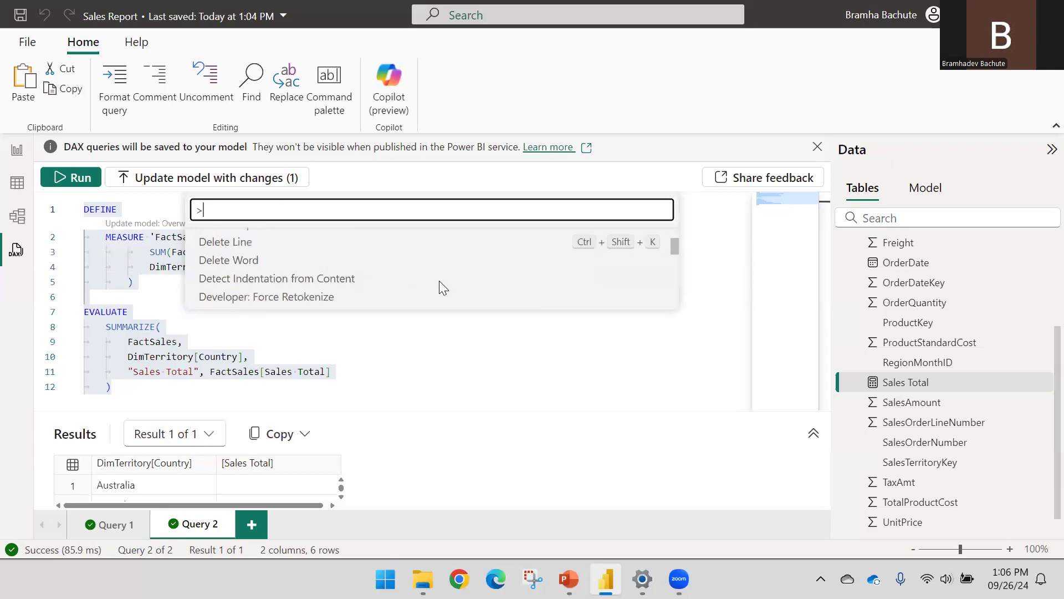
pyautogui.click(440, 333)
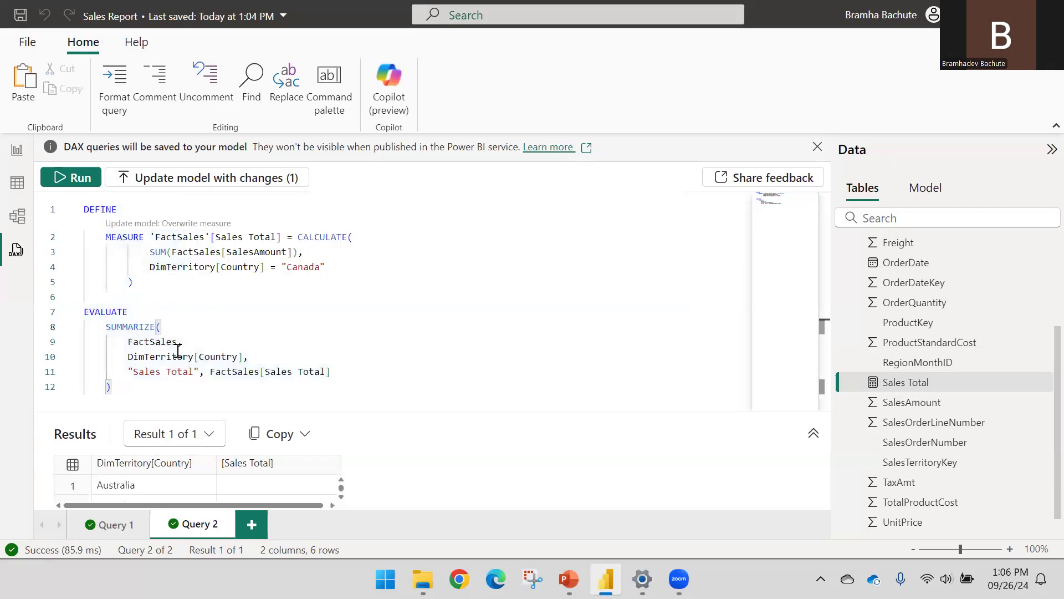
# Read the Run and Cancel slide in the PowerPoint presentation and return to Power BI.
pyautogui.moveTo(125, 388); pyautogui.dragTo(72, 205)
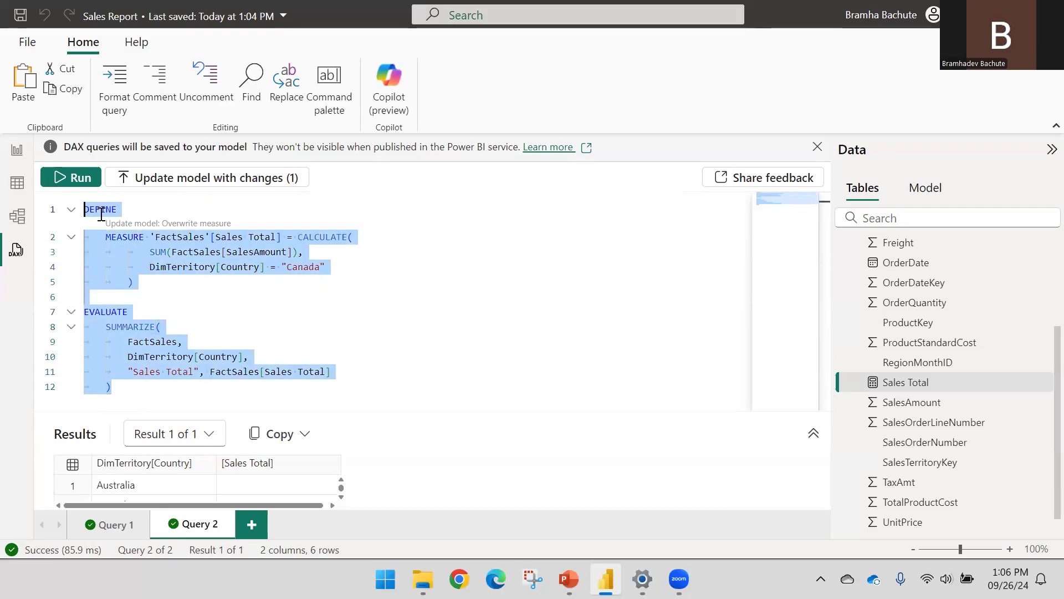
pyautogui.click(571, 574)
pyautogui.scroll(-1, 525, 316)
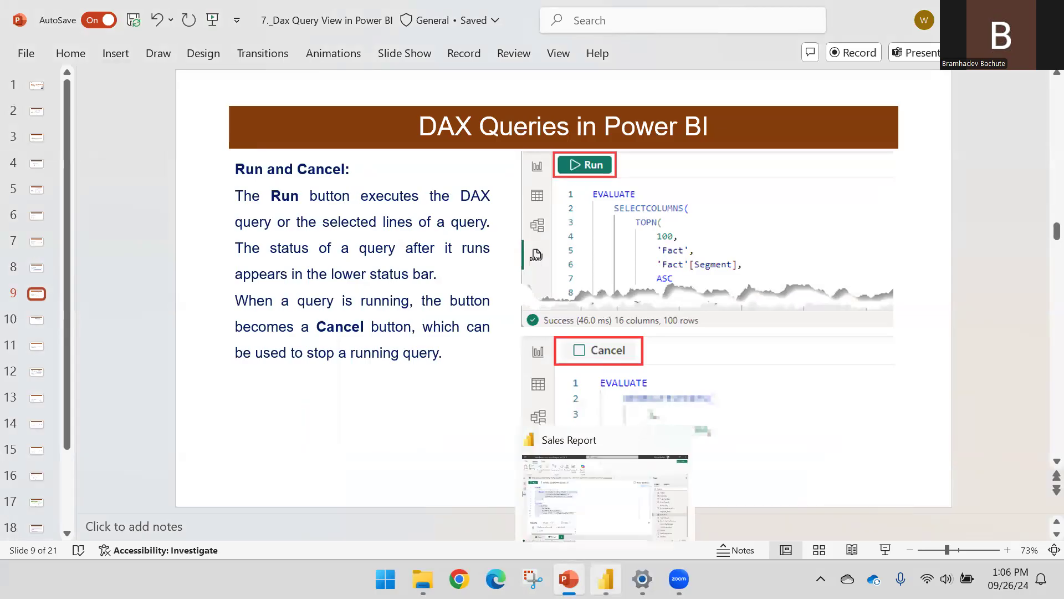
pyautogui.click(606, 579)
# Select the whole query, give the results area more room, and run the selected lines.
pyautogui.moveTo(176, 394); pyautogui.dragTo(42, 193)
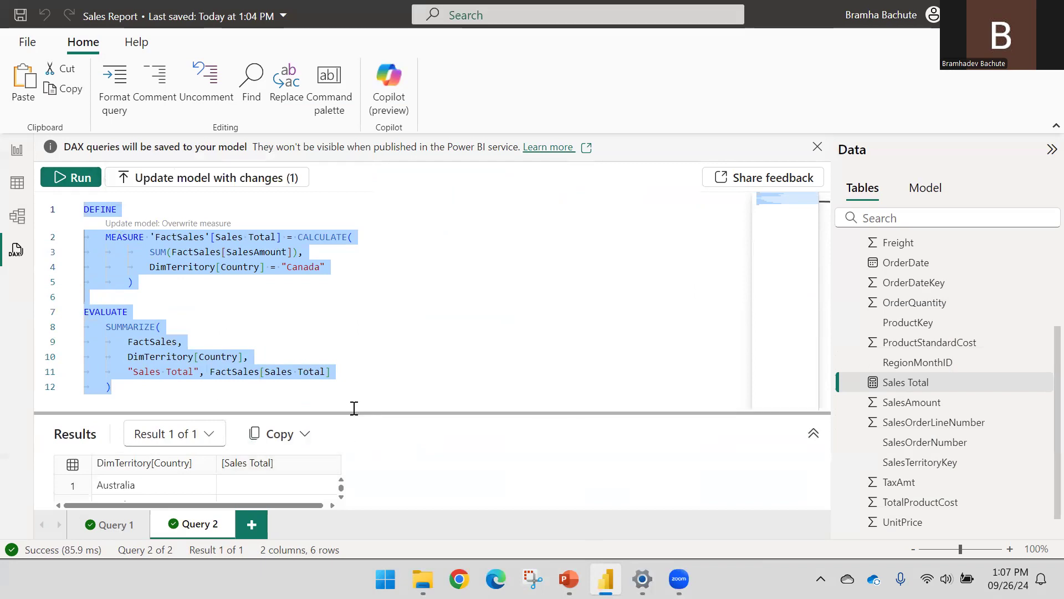
pyautogui.moveTo(355, 408); pyautogui.dragTo(354, 375)
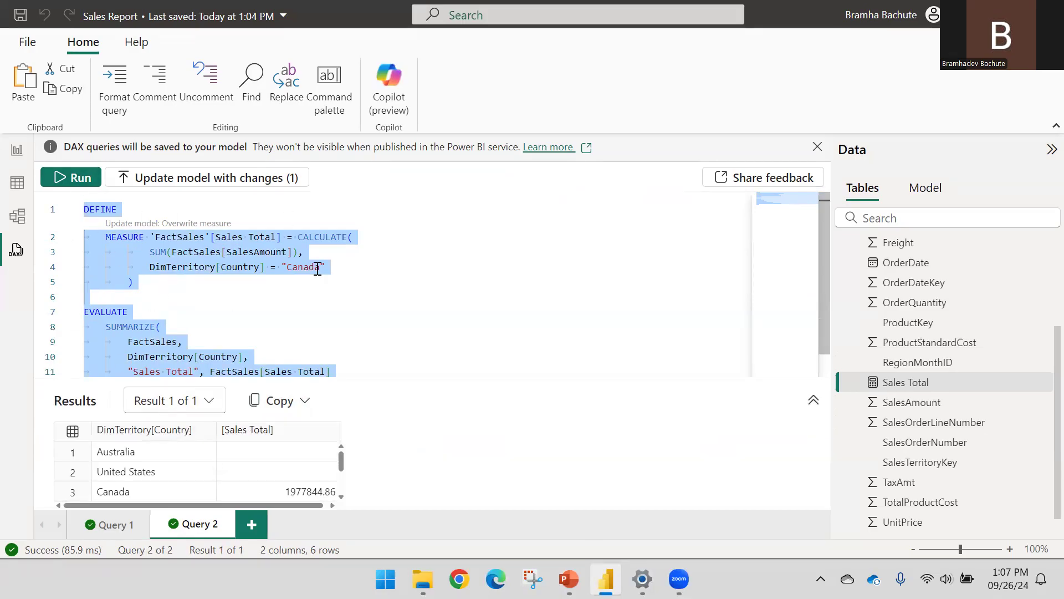
pyautogui.click(80, 180)
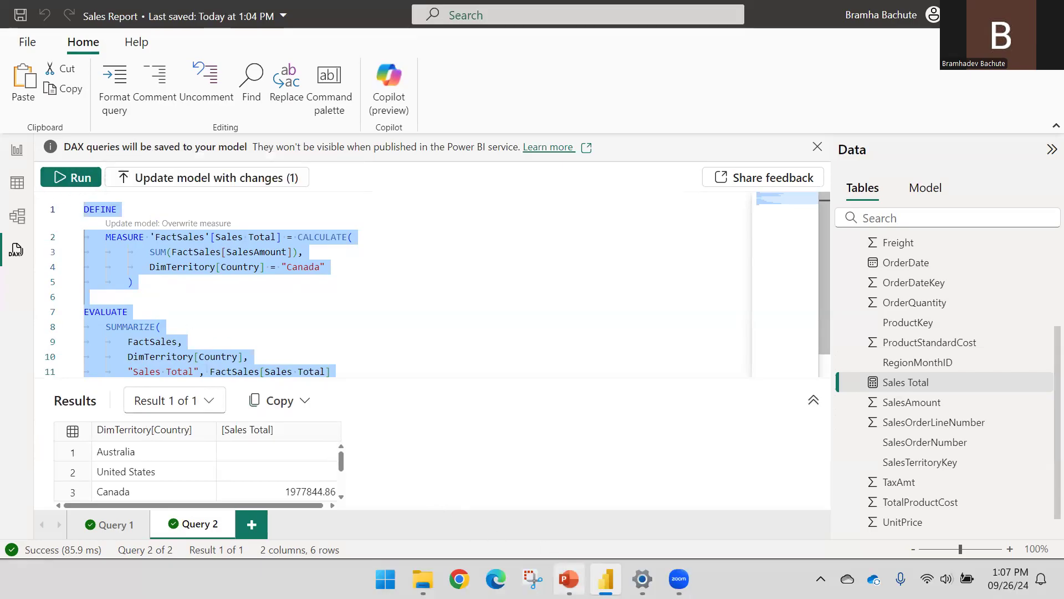
# Switch to PowerPoint, read the slide on hovering to see measure formulas, and return to Power BI.
pyautogui.click(569, 578)
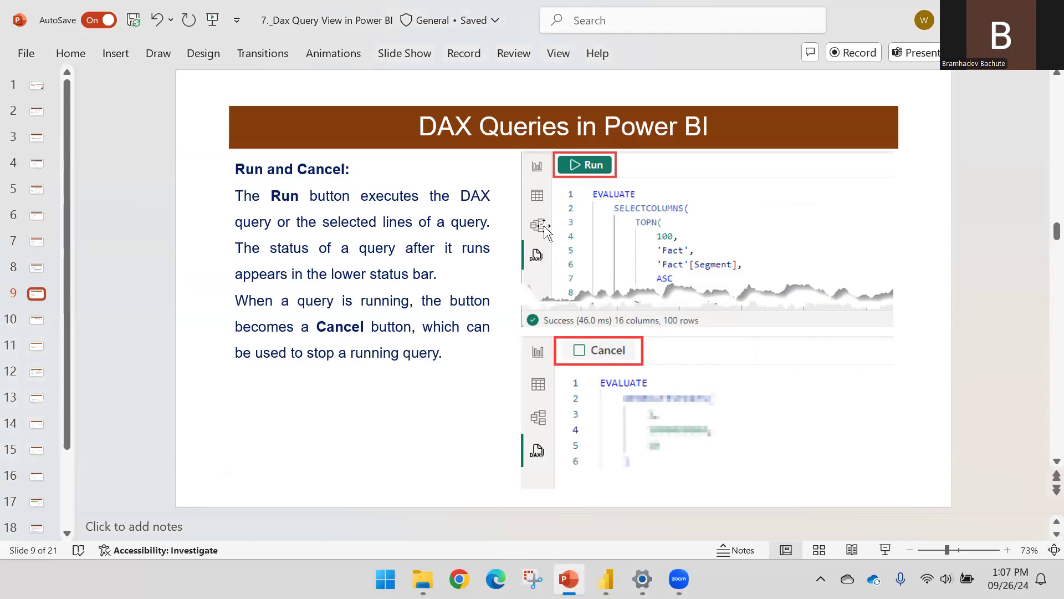
pyautogui.scroll(-1, 535, 237)
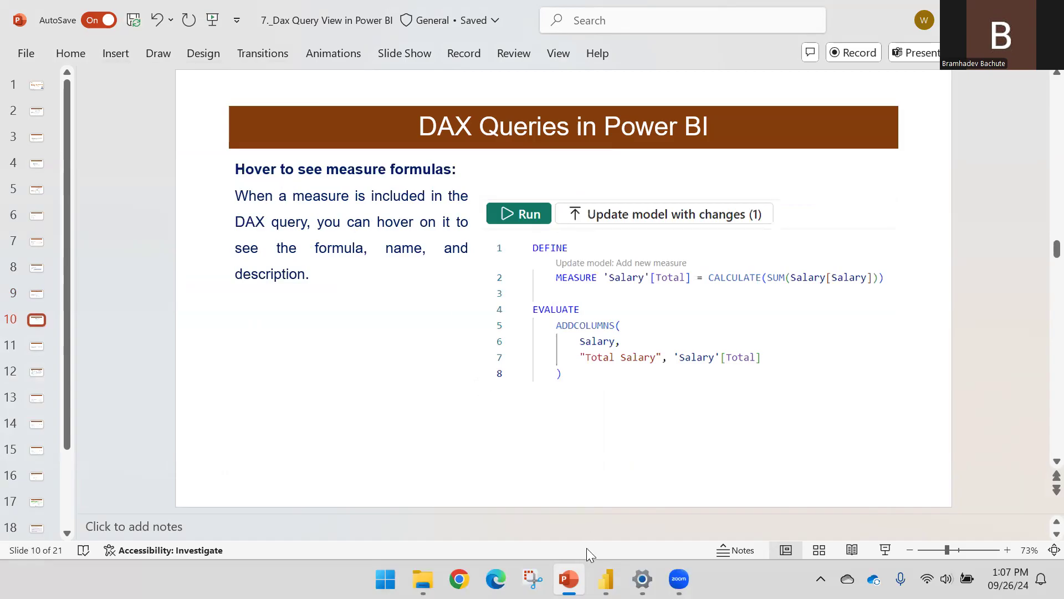
pyautogui.click(603, 571)
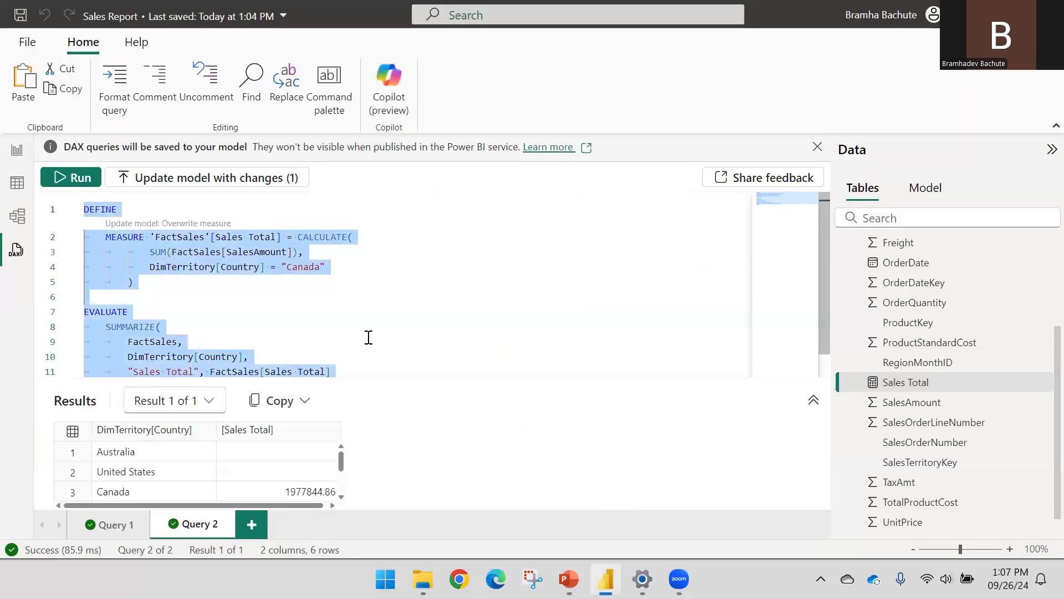
# Update the model with the changed Sales Total measure and confirm overwriting it.
pyautogui.scroll(-1, 360, 316)
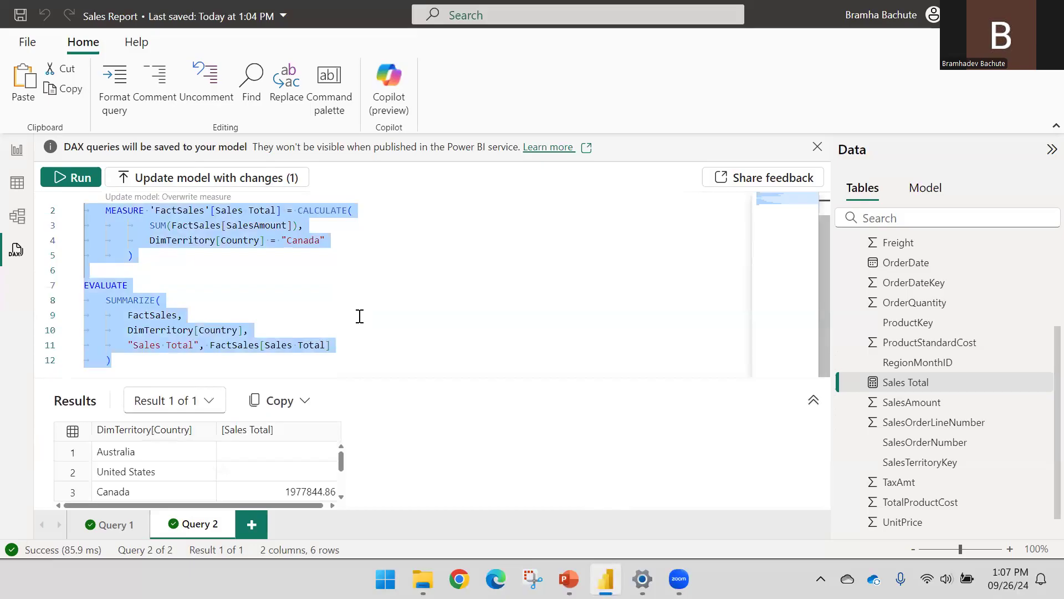
pyautogui.scroll(1, 360, 316)
pyautogui.click(211, 177)
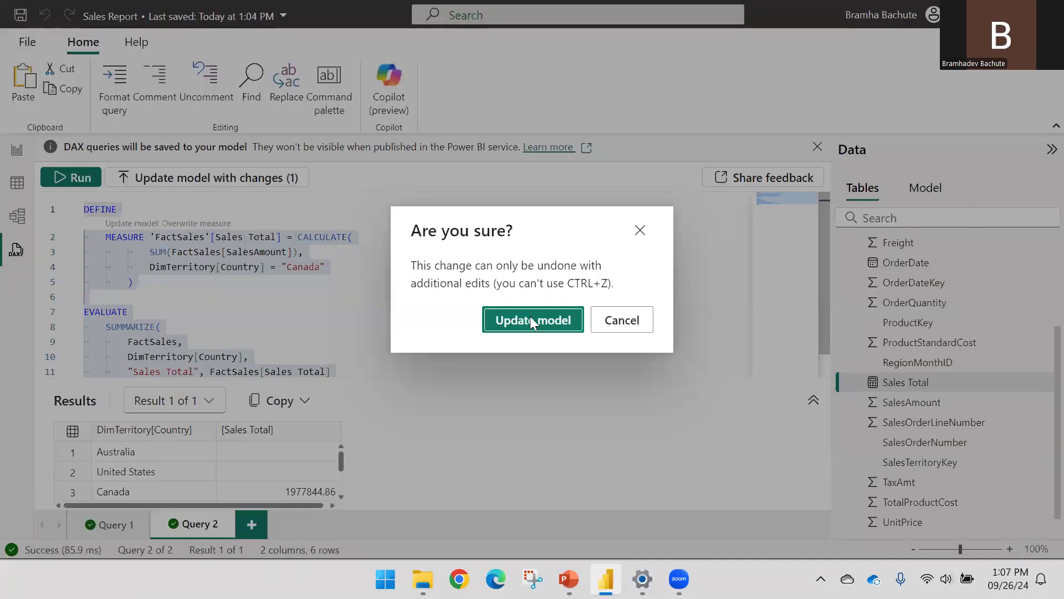
pyautogui.click(530, 319)
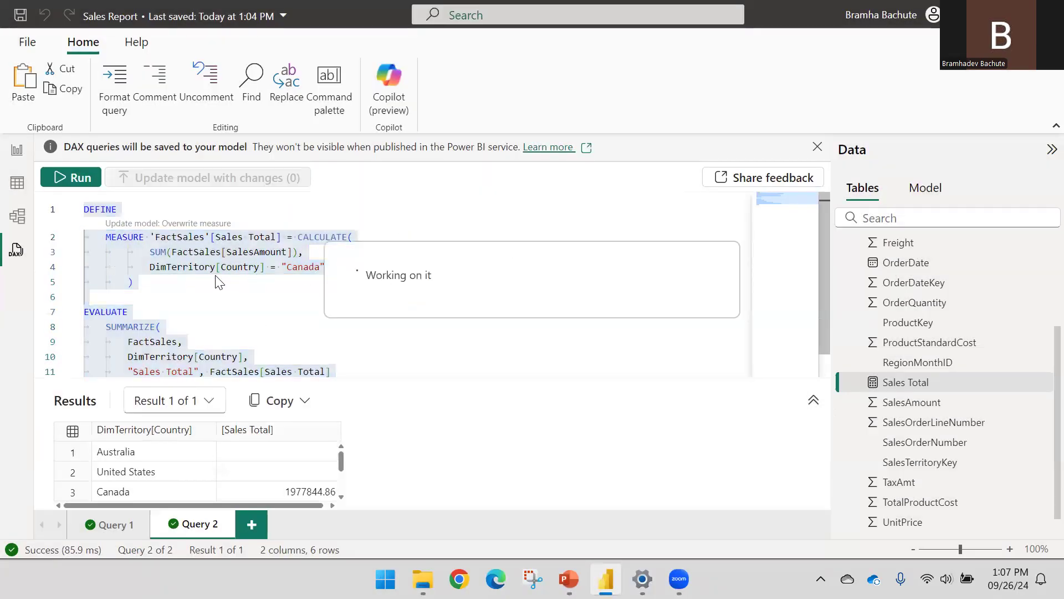
# Copy the DEFINE block with the Sales Total measure and delete it, so the query starts at EVALUATE.
pyautogui.click(170, 281)
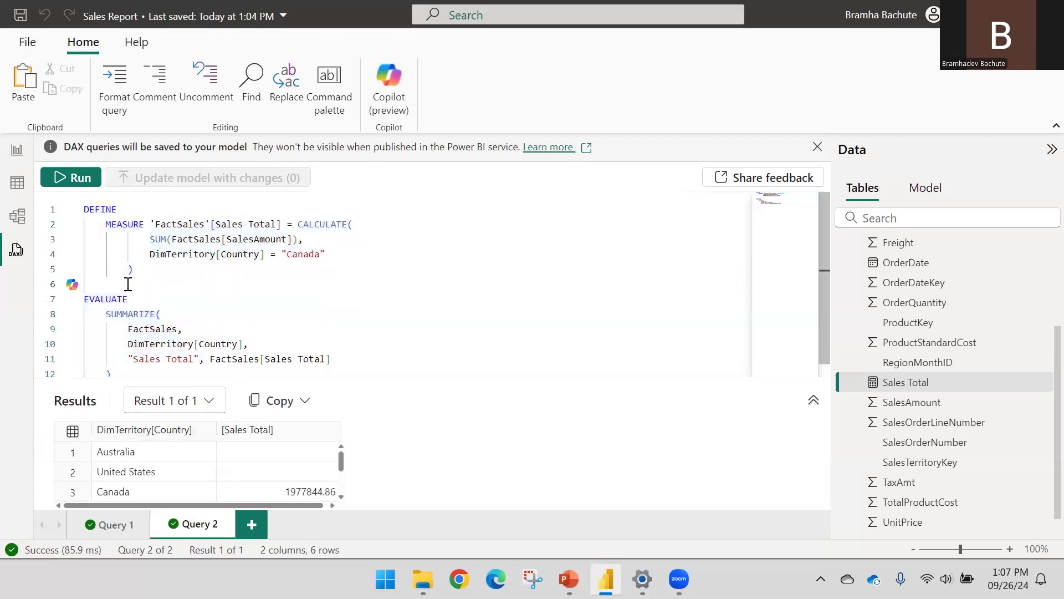
pyautogui.keyDown('shift'); pyautogui.click(86, 210); pyautogui.keyUp('shift')
pyautogui.hotkey('ctrl', 'c')
pyautogui.press('Delete')
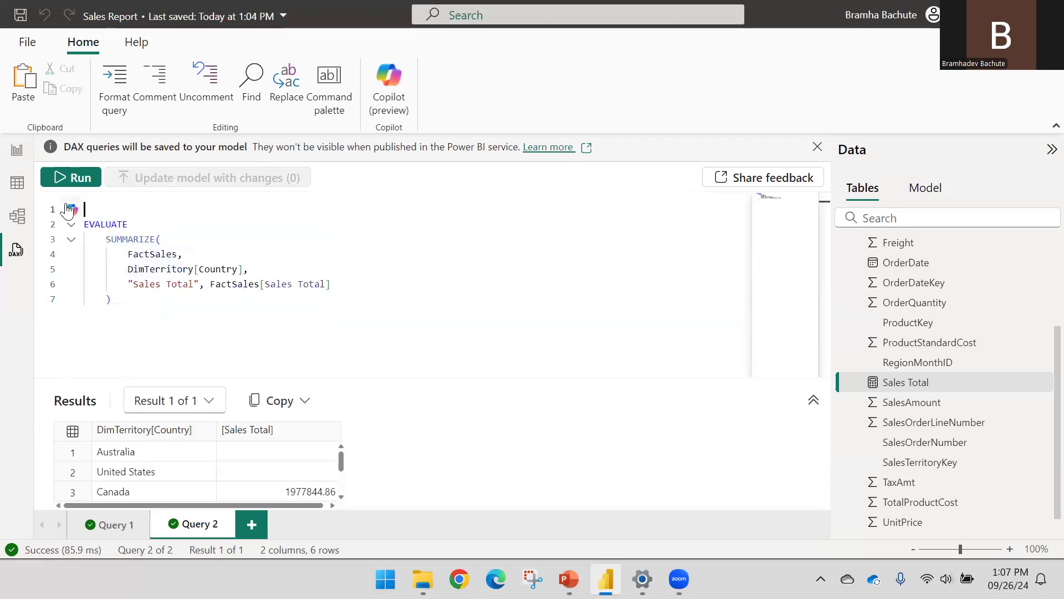
pyautogui.press('Delete')
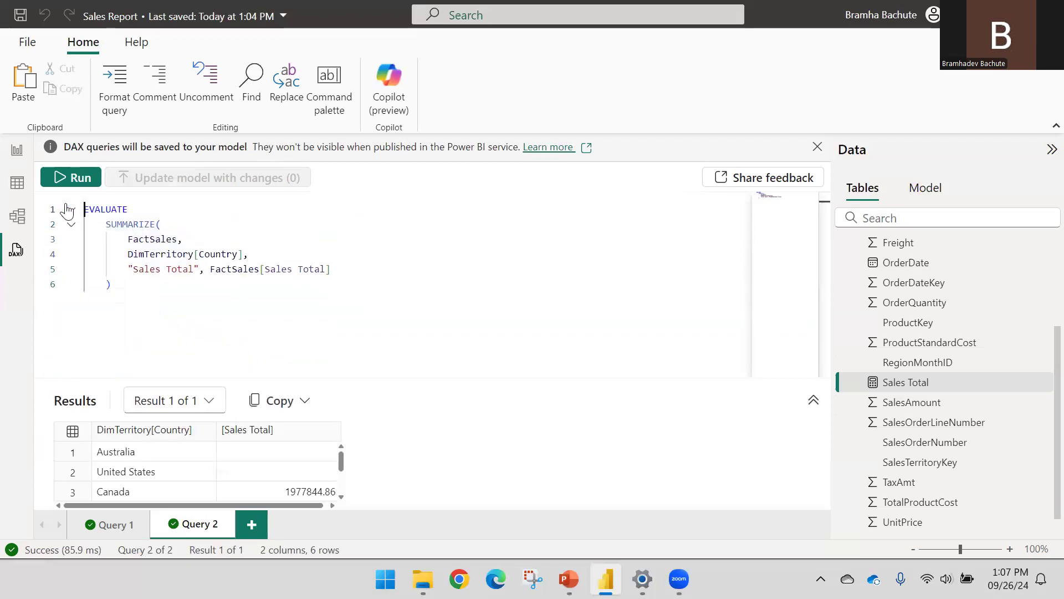
# Examine the formula tooltip of the Sales Total measure referenced in the SUMMARIZE expression.
pyautogui.click(343, 270)
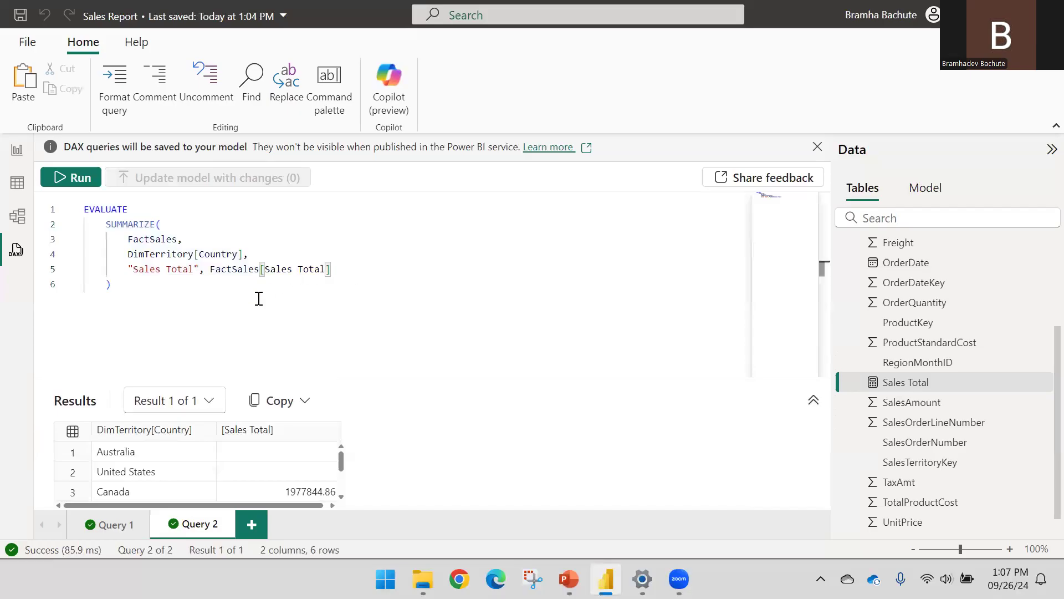
pyautogui.moveTo(270, 266)
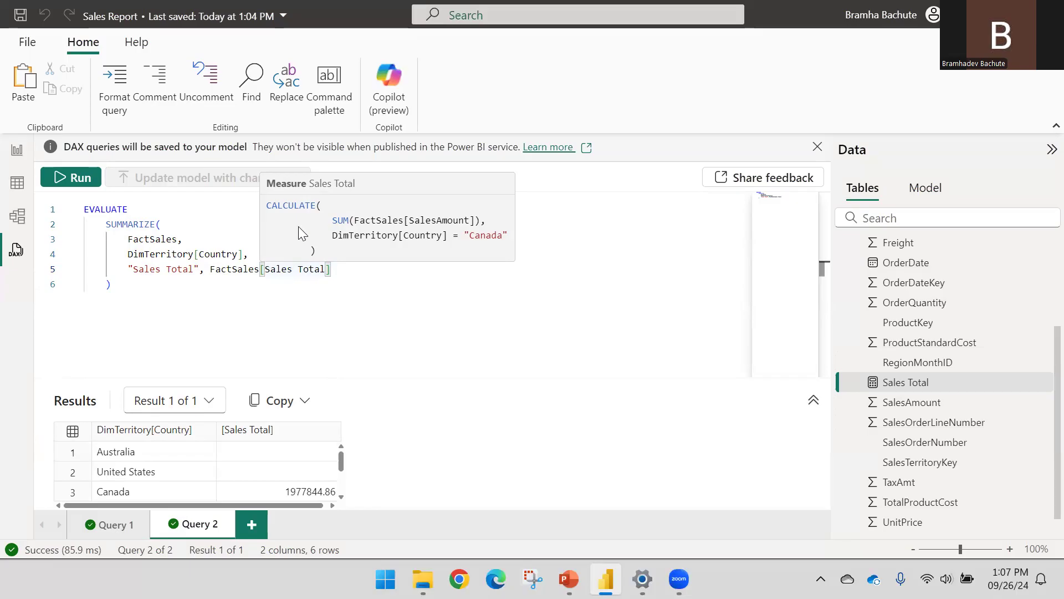
pyautogui.moveTo(268, 206); pyautogui.dragTo(322, 248)
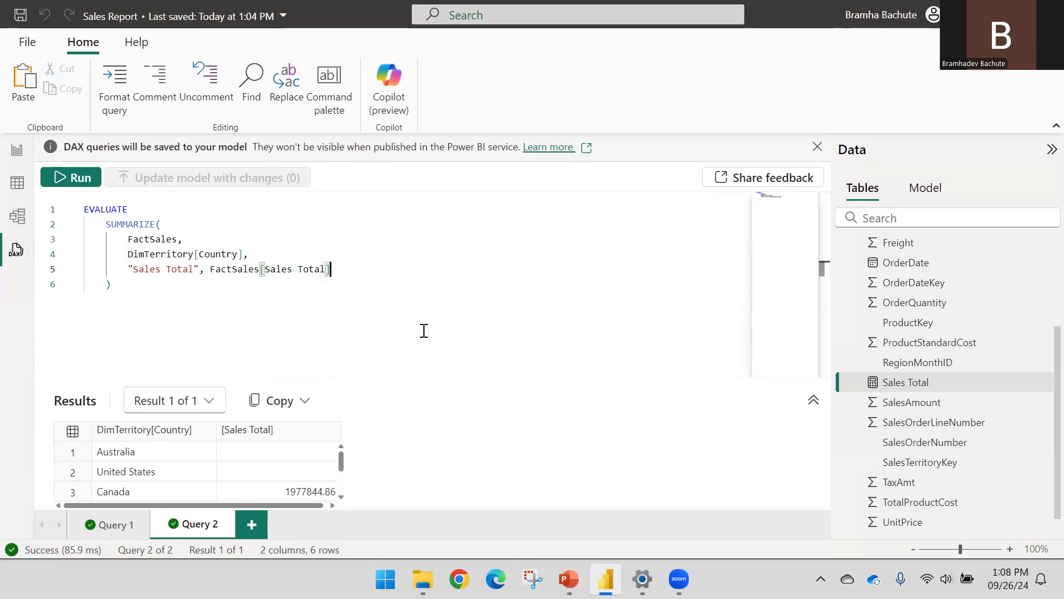
# Read the "Measure update workflow in Query View" slide in PowerPoint and return to Power BI.
pyautogui.click(570, 579)
pyautogui.scroll(-1, 432, 322)
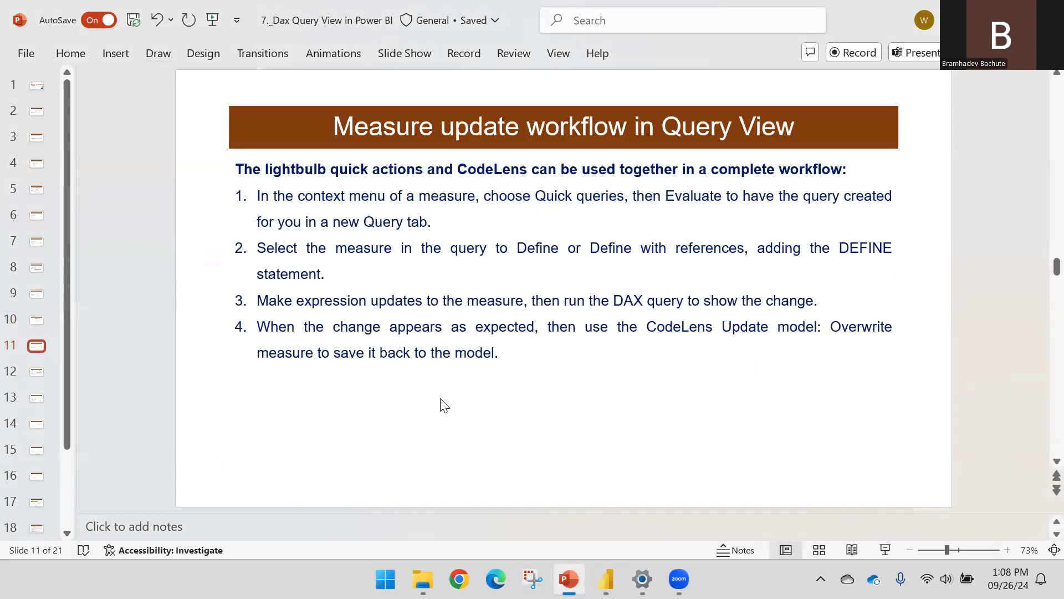
pyautogui.click(605, 579)
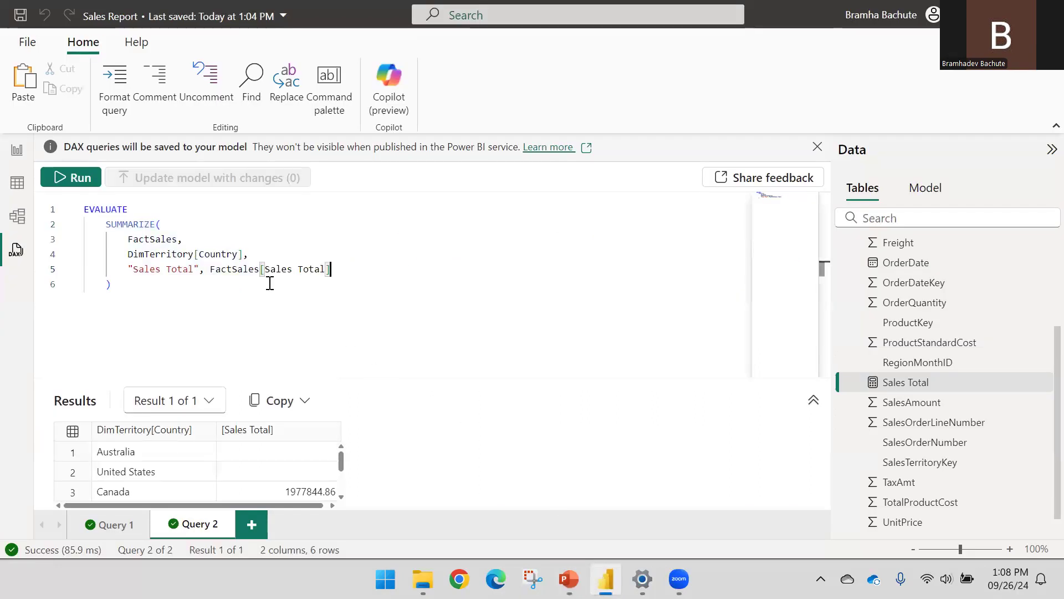
# Insert blank lines above EVALUATE and paste the copied DEFINE block with the Sales Total measure there.
pyautogui.click(190, 292)
pyautogui.hotkey('ctrl', 'Home')
pyautogui.press('Return')
pyautogui.press('Return')
pyautogui.press('Up')
pyautogui.press('Up')
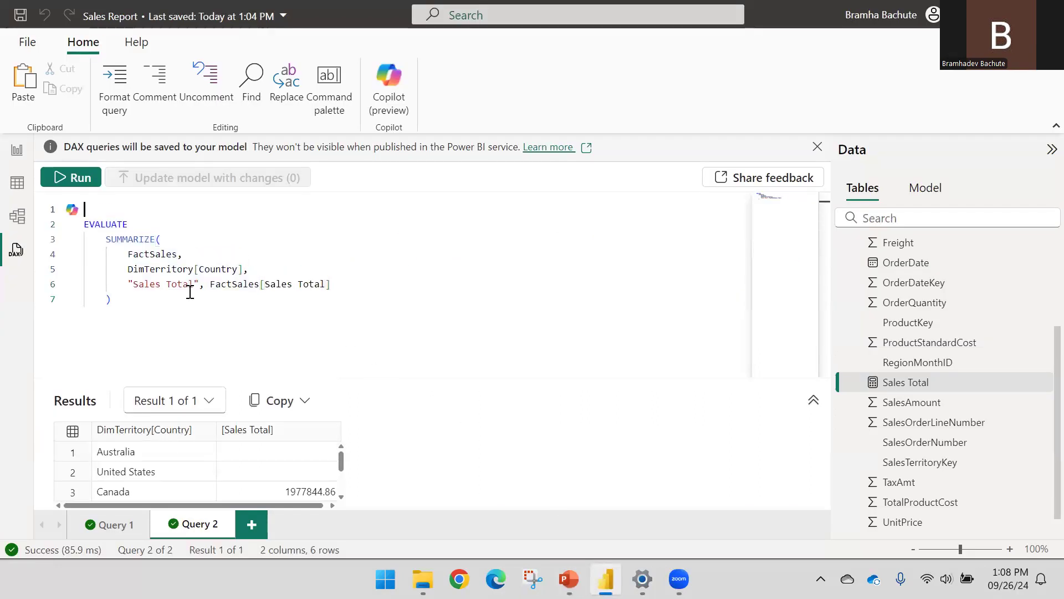
pyautogui.hotkey('ctrl', 'v')
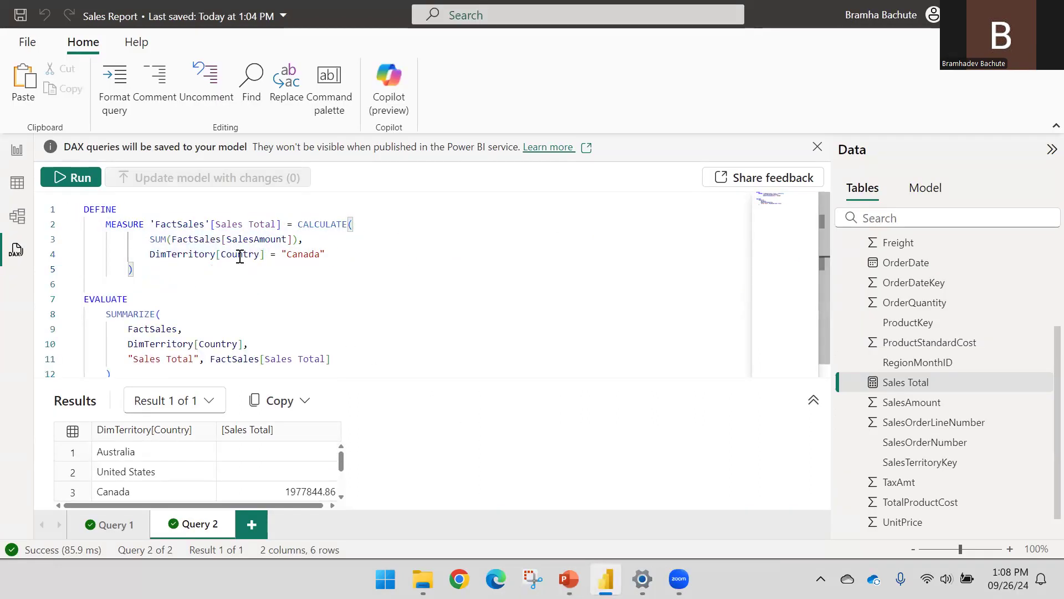
# Change the DimTerritory[Country] filter in the Sales Total measure to "United States".
pyautogui.doubleClick(306, 254)
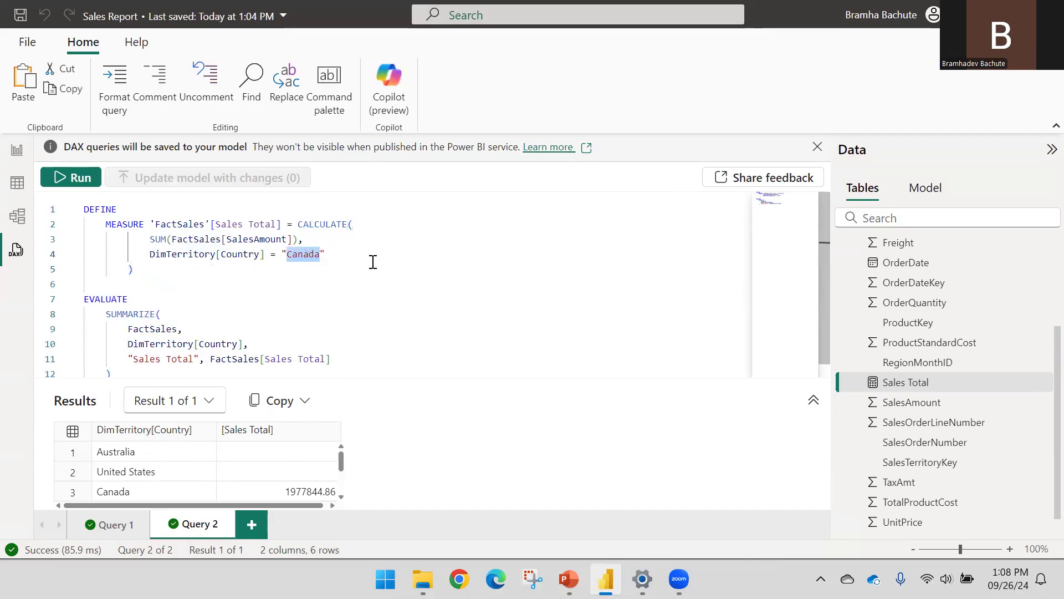
pyautogui.press('BackSpace')
pyautogui.write('United St')
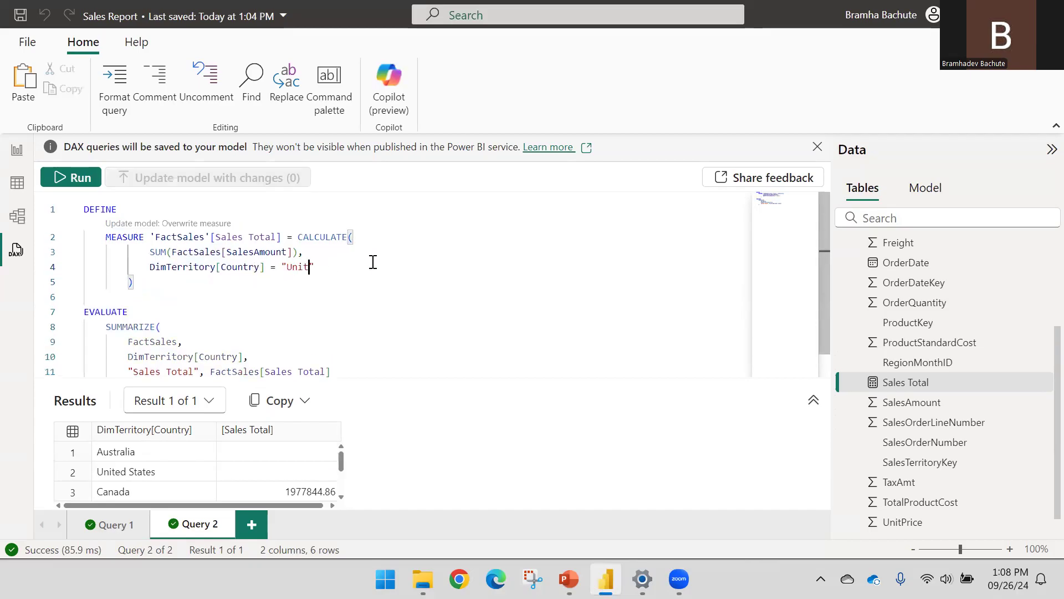
pyautogui.write('ates')
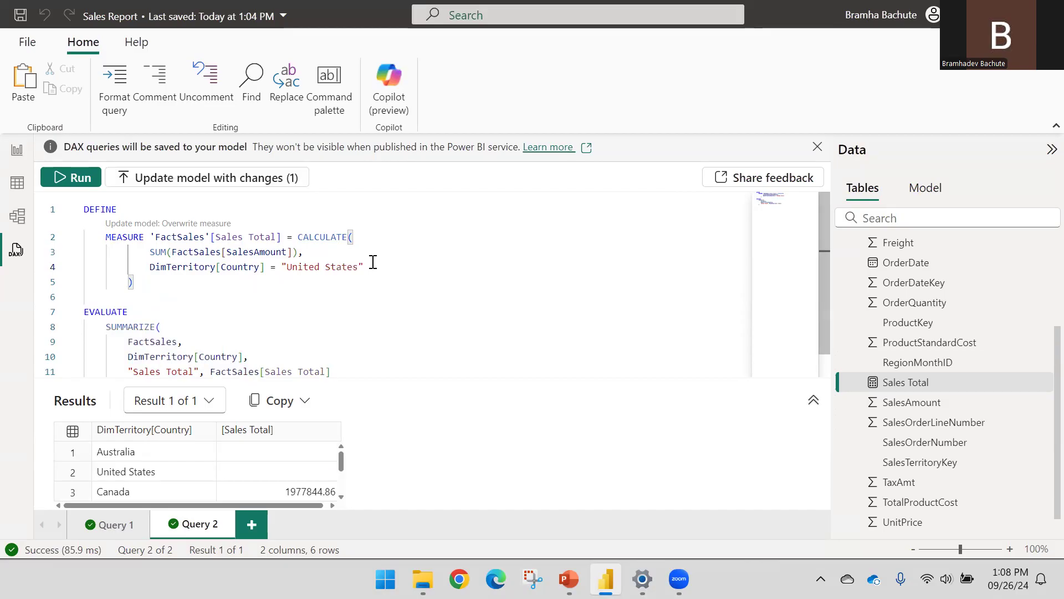
# Update the model with the changed Sales Total measure and confirm overwriting it.
pyautogui.moveTo(144, 277); pyautogui.dragTo(114, 239)
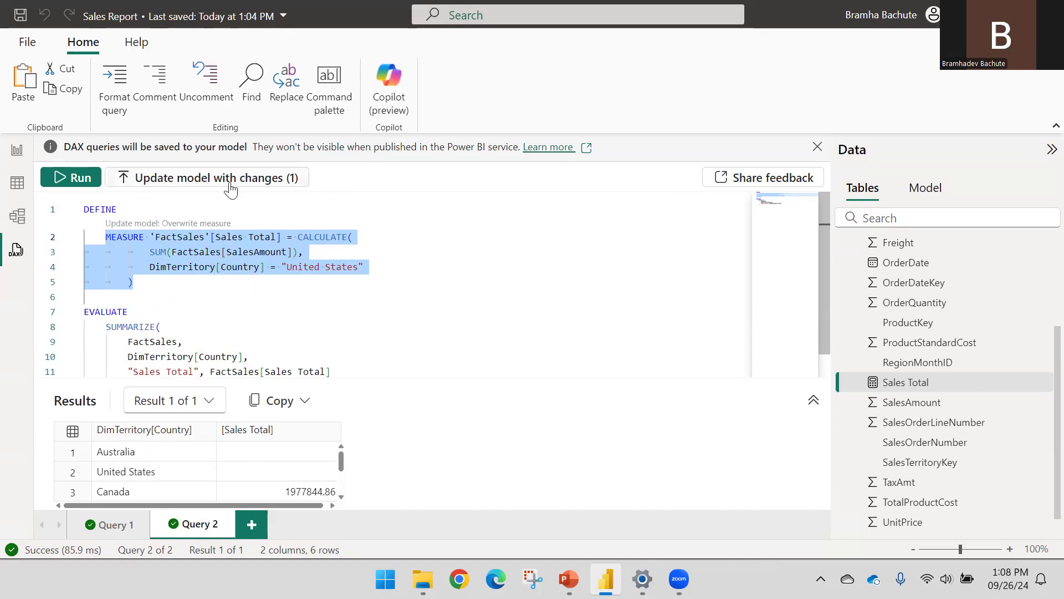
pyautogui.click(179, 183)
pyautogui.click(516, 320)
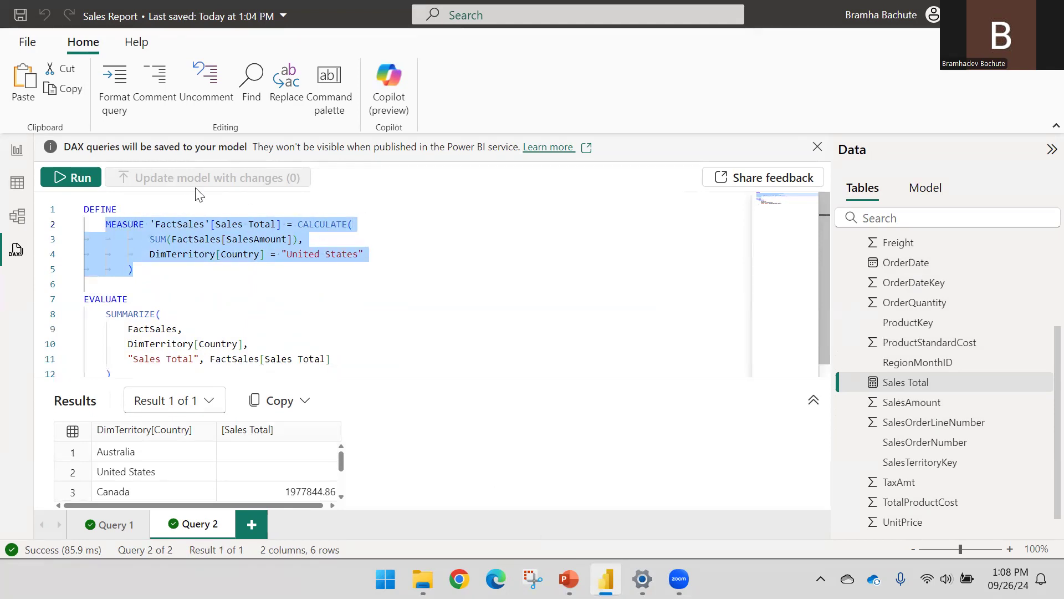
# Switch to PowerPoint, view the "Measure update workflow in Query View" text and diagram slides, and return to Power BI.
pyautogui.click(569, 579)
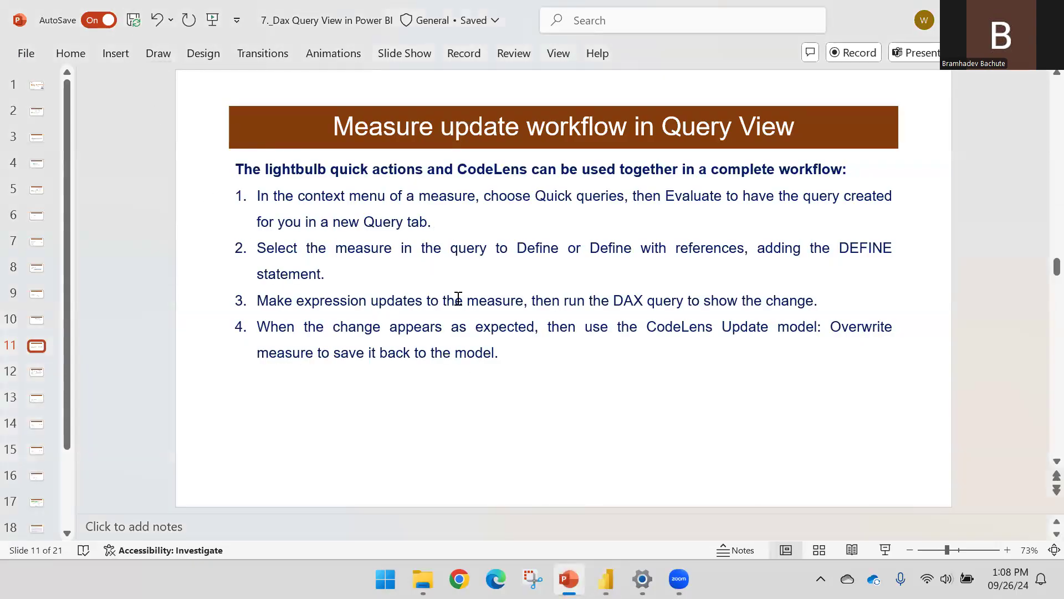
pyautogui.scroll(-1, 451, 303)
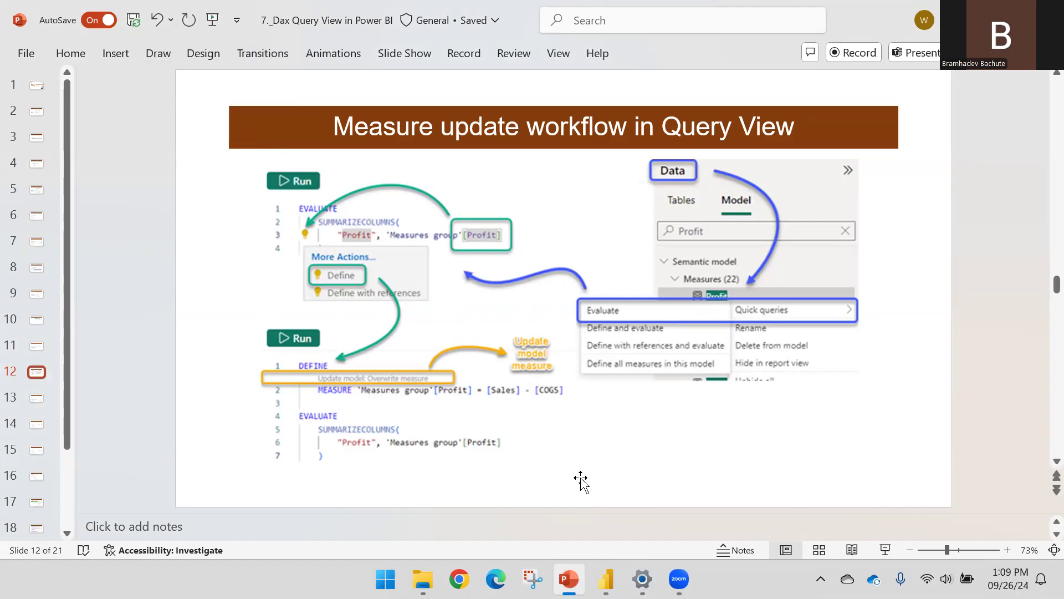
pyautogui.hotkey('alt', 'Tab')
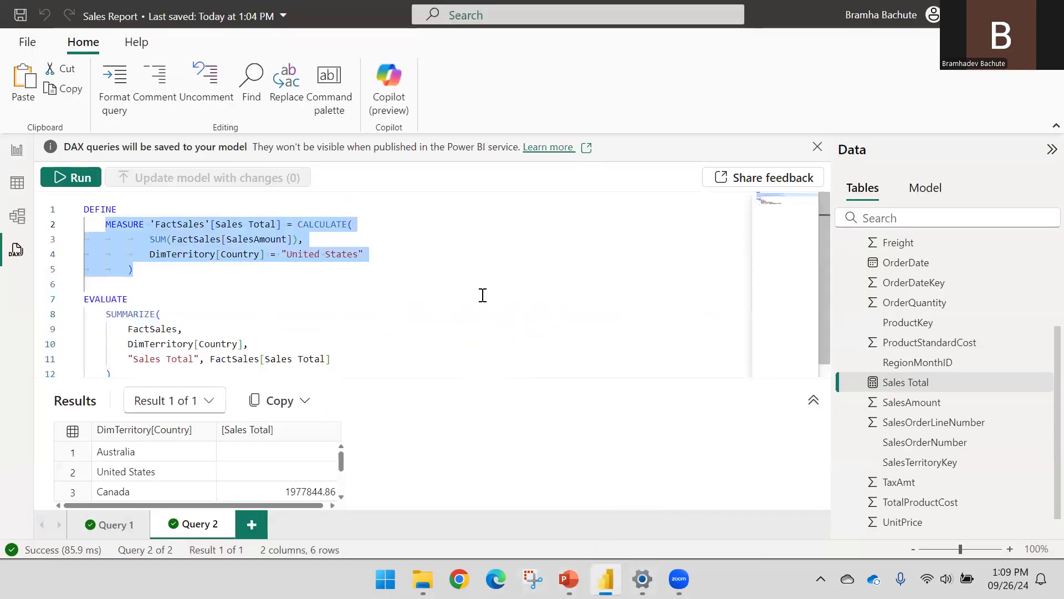
# Delete all the DAX code in Query 2 and save the report.
pyautogui.click(149, 272)
pyautogui.scroll(-1, 166, 300)
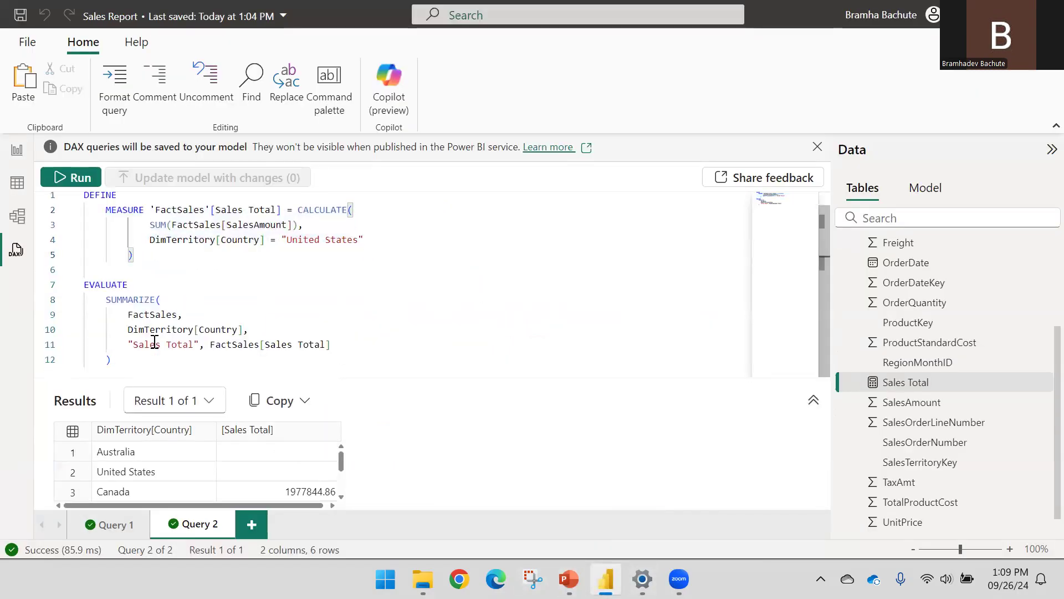
pyautogui.hotkey('ctrl', 'a')
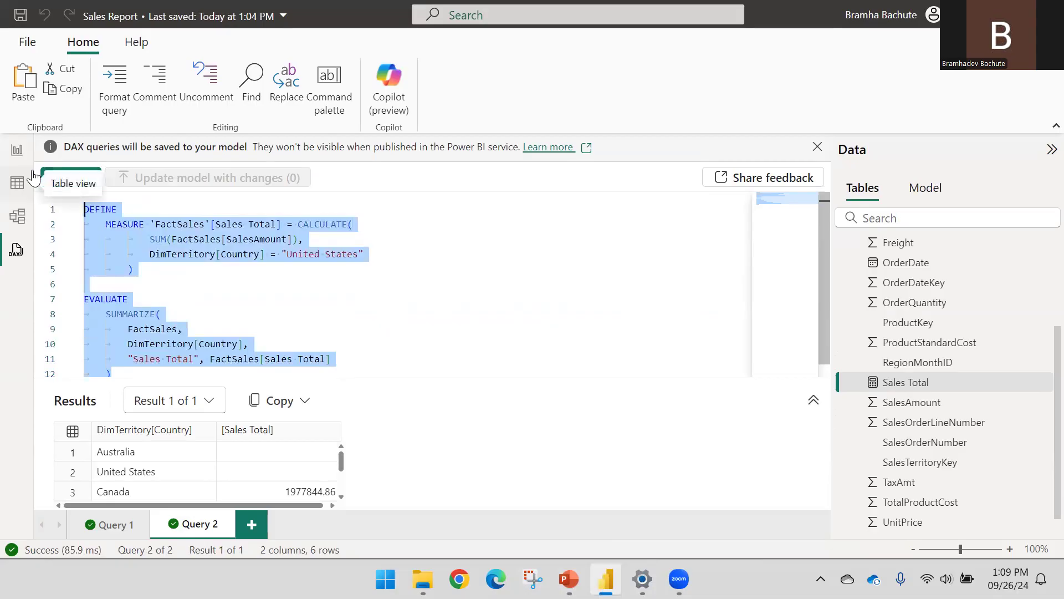
pyautogui.press('Delete')
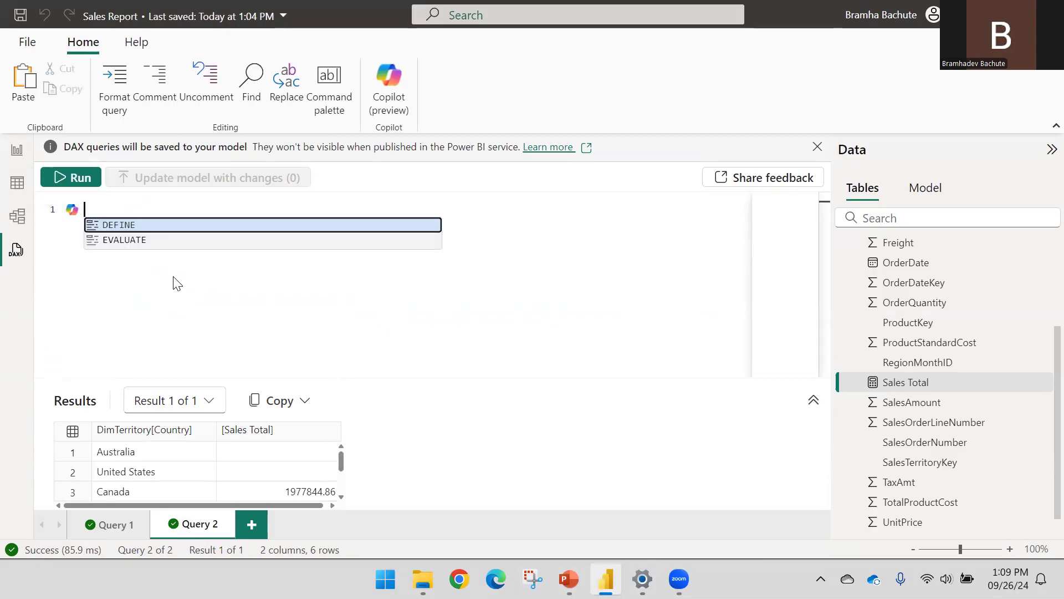
pyautogui.hotkey('ctrl', 's')
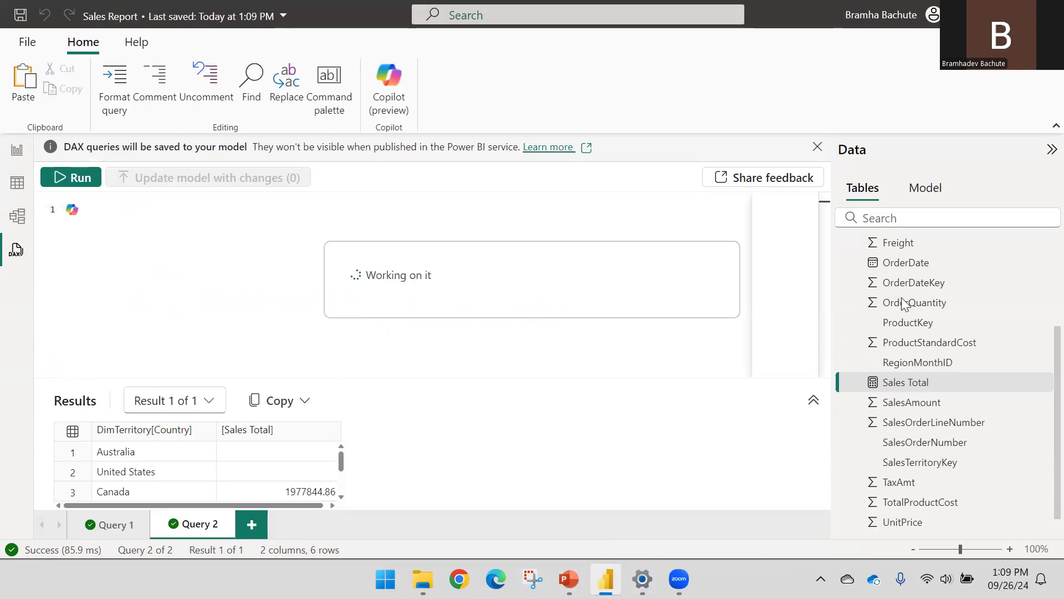
# Collapse the field list of the FactSales table.
pyautogui.scroll(5, 922, 295)
pyautogui.click(848, 305)
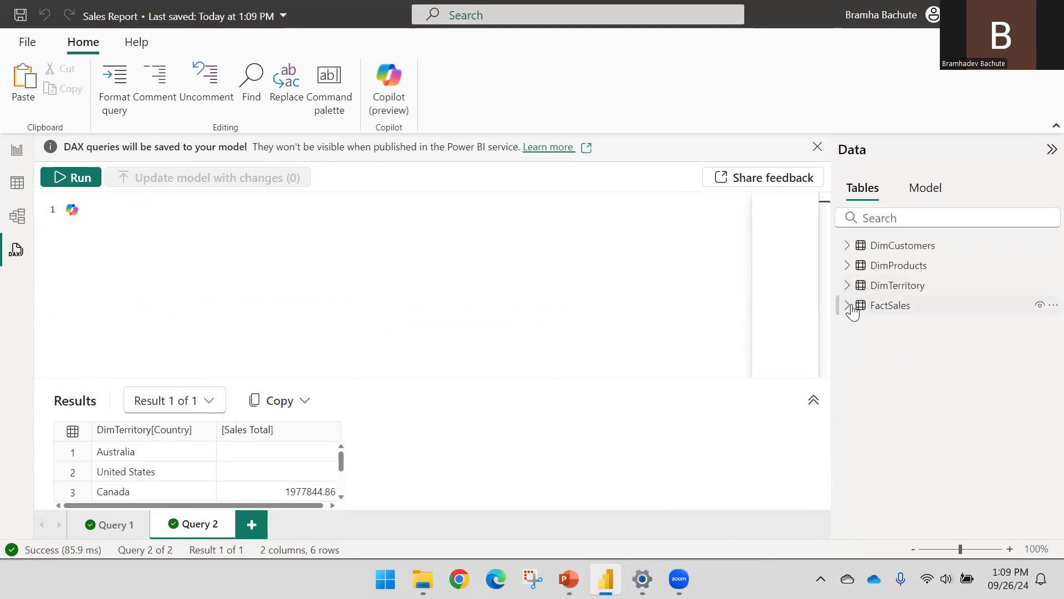
pyautogui.click(360, 228)
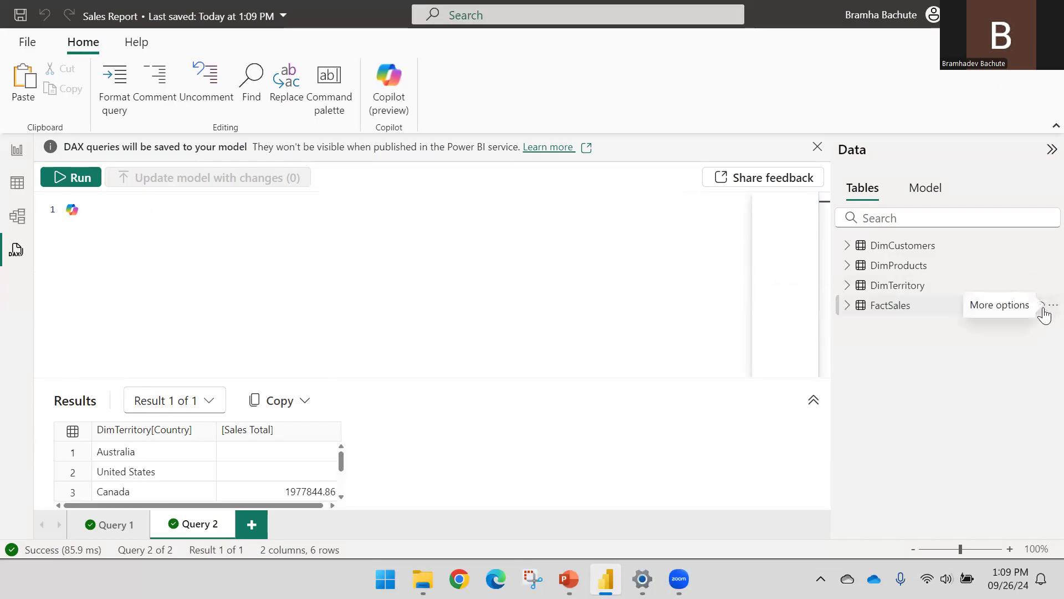
pyautogui.click(1043, 310)
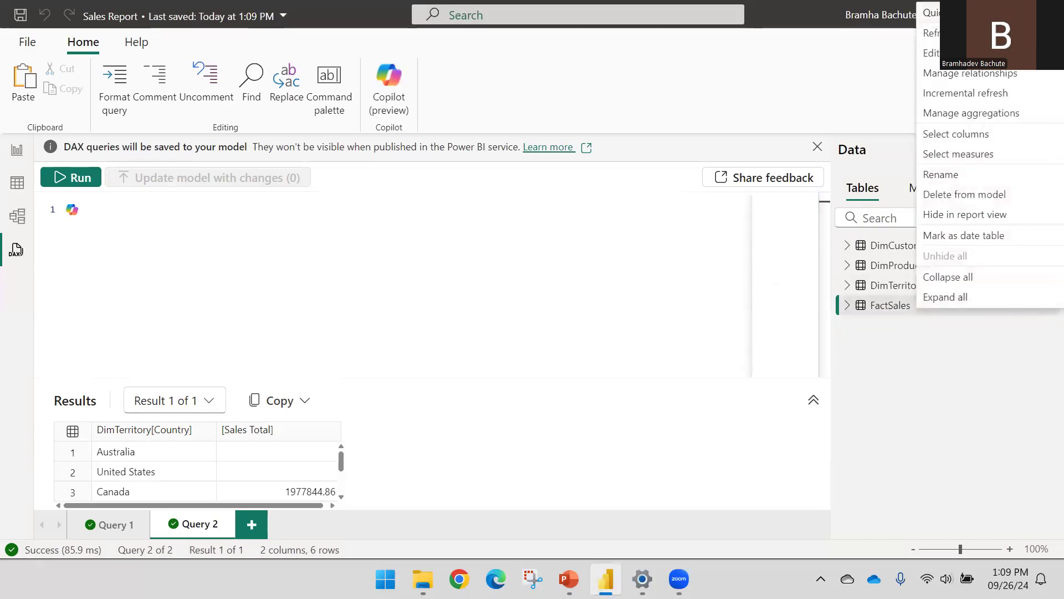
pyautogui.moveTo(936, 12)
pyautogui.click(915, 368)
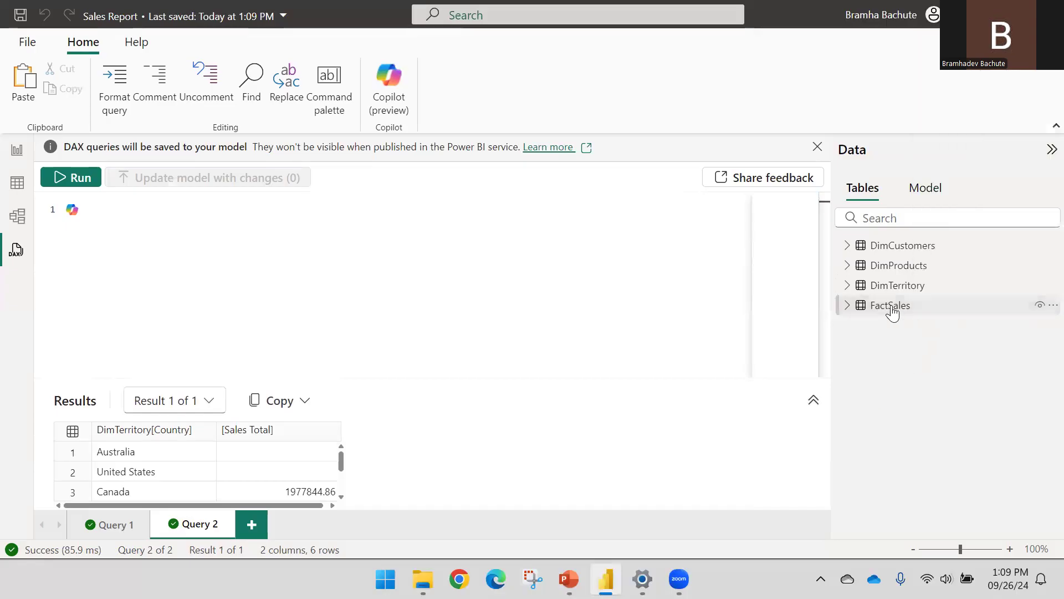
# Create a quick query that defines all measures in the FactSales table, and resize the results area so the whole query shows.
pyautogui.moveTo(912, 315)
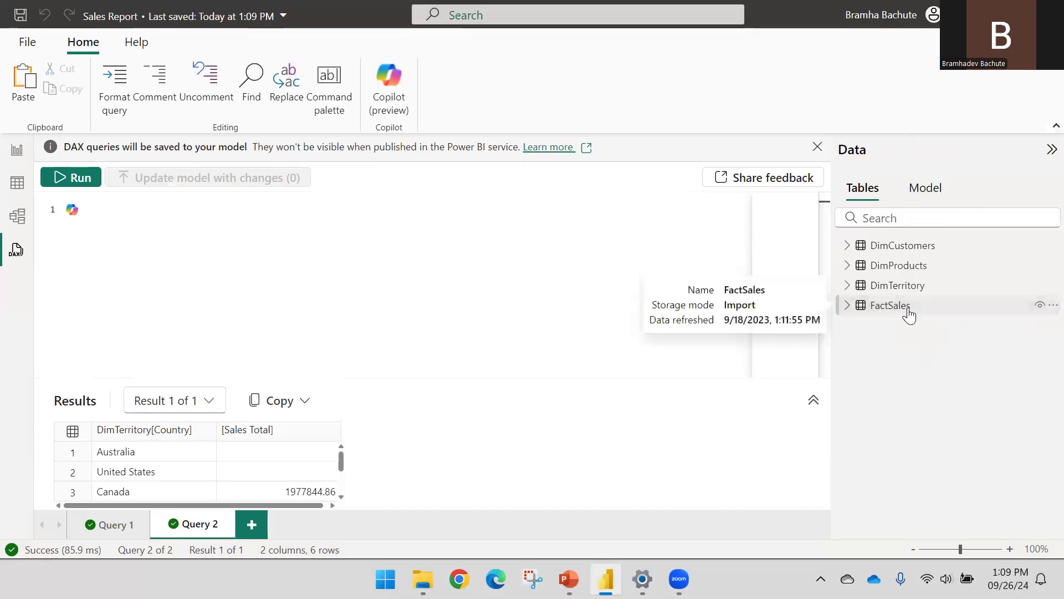
pyautogui.click(1043, 306)
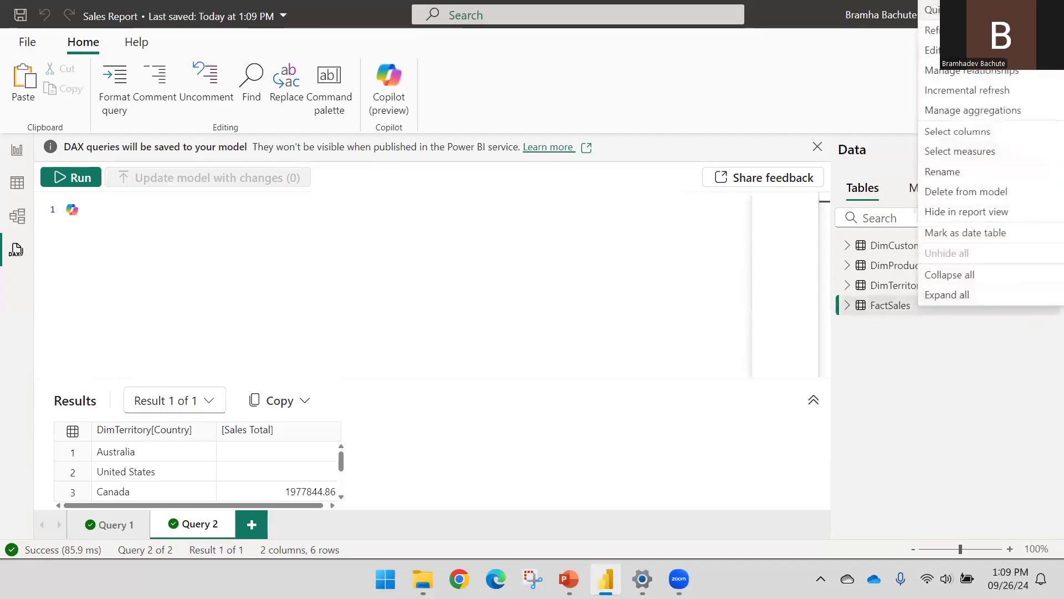
pyautogui.moveTo(953, 10)
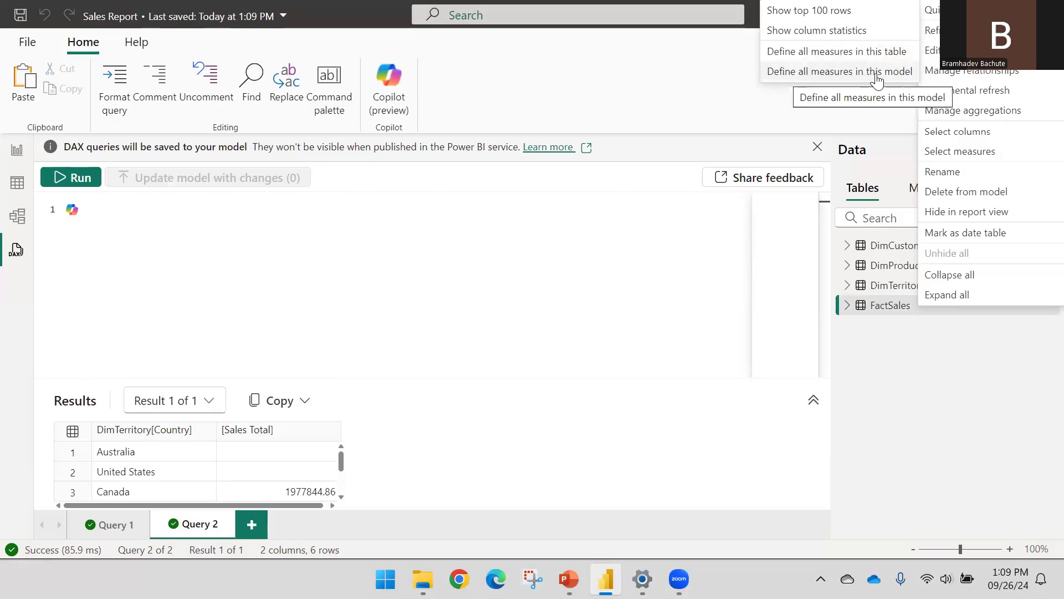
pyautogui.click(784, 52)
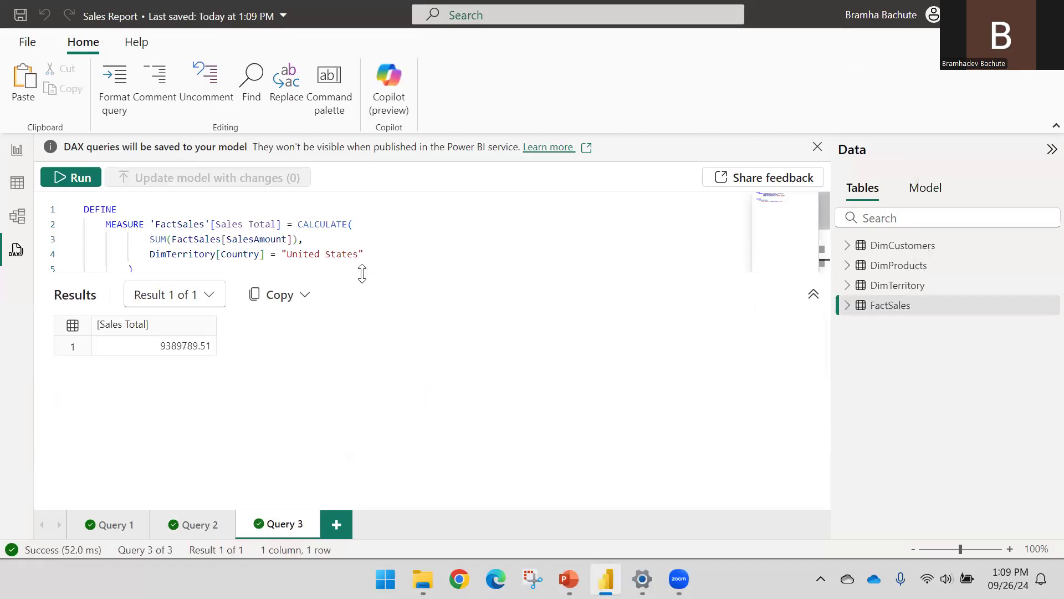
pyautogui.moveTo(362, 273); pyautogui.dragTo(371, 451)
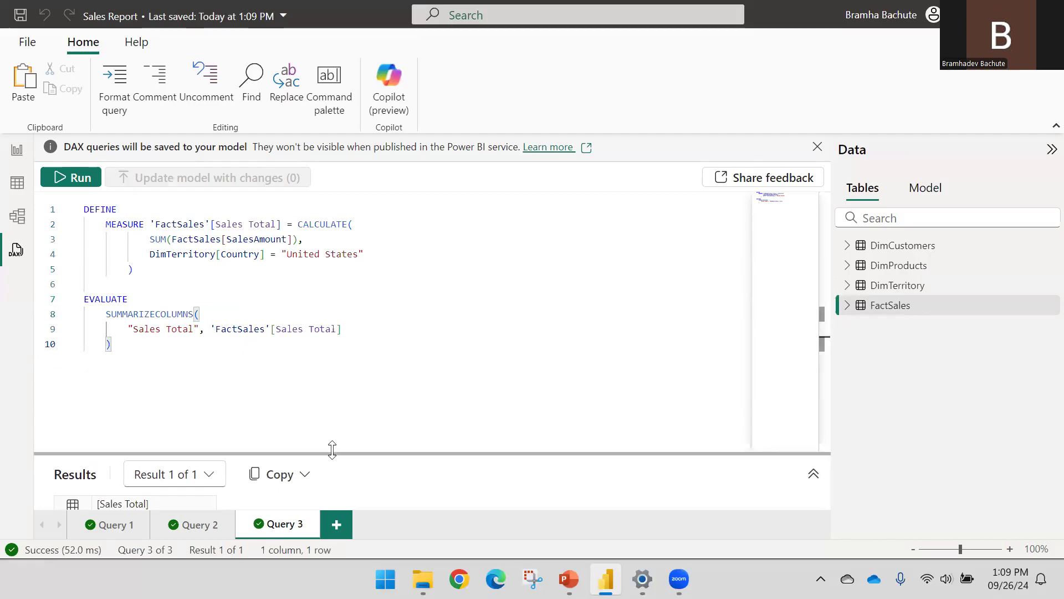
pyautogui.moveTo(331, 449); pyautogui.dragTo(340, 399)
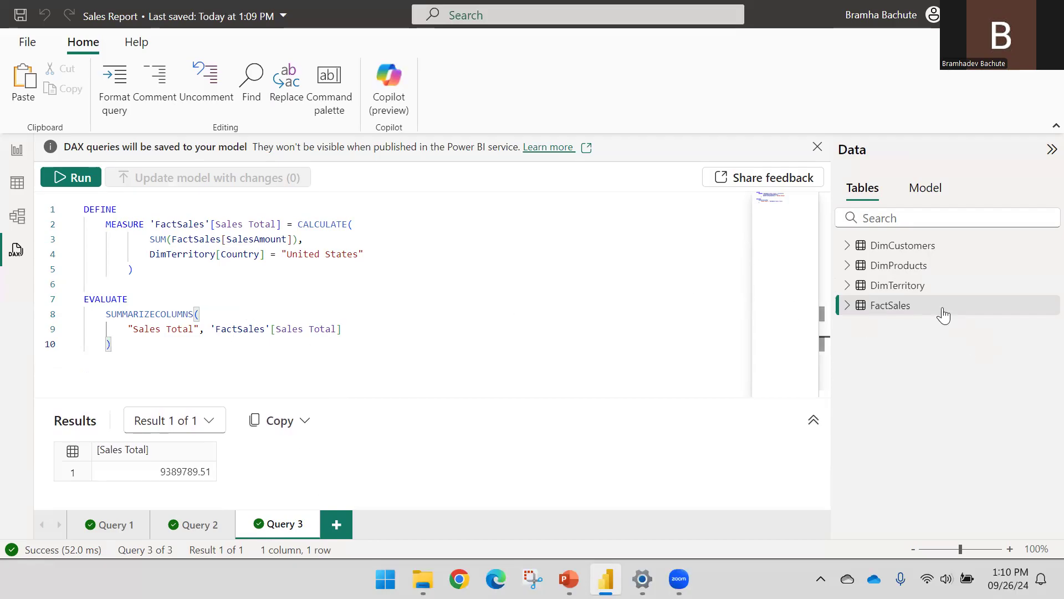
pyautogui.click(846, 308)
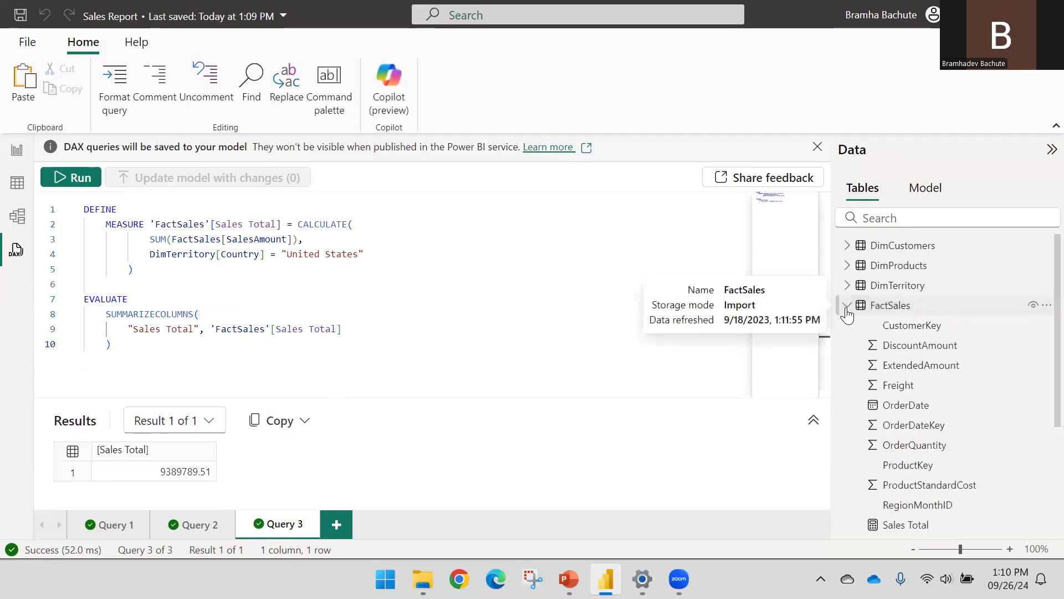
pyautogui.click(846, 306)
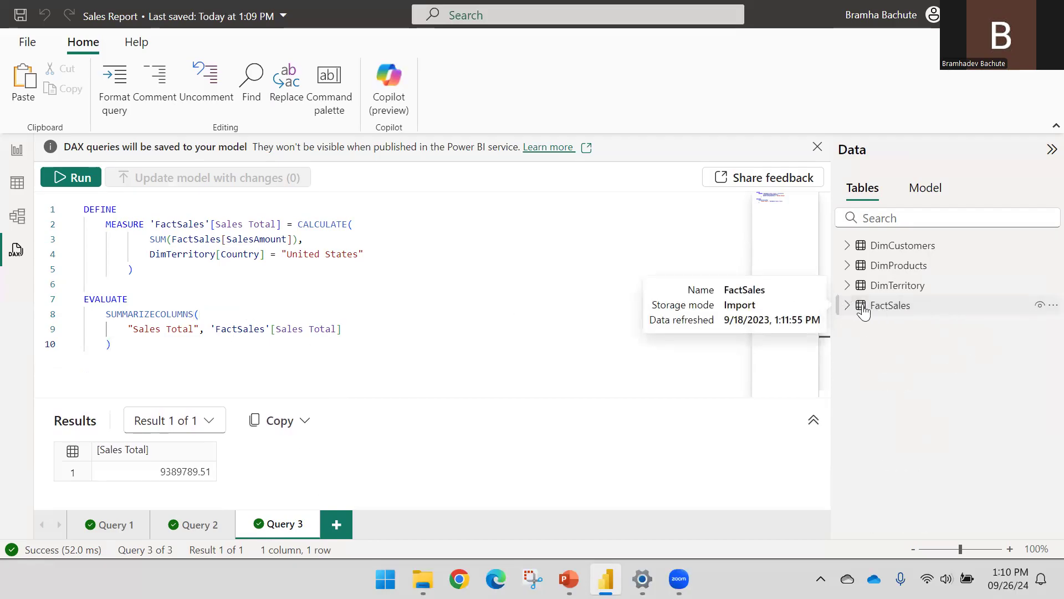
# Add a second MEASURE statement below the Sales Total definition, using a copy of the 'FactSales'[Sales Total] reference.
pyautogui.click(161, 268)
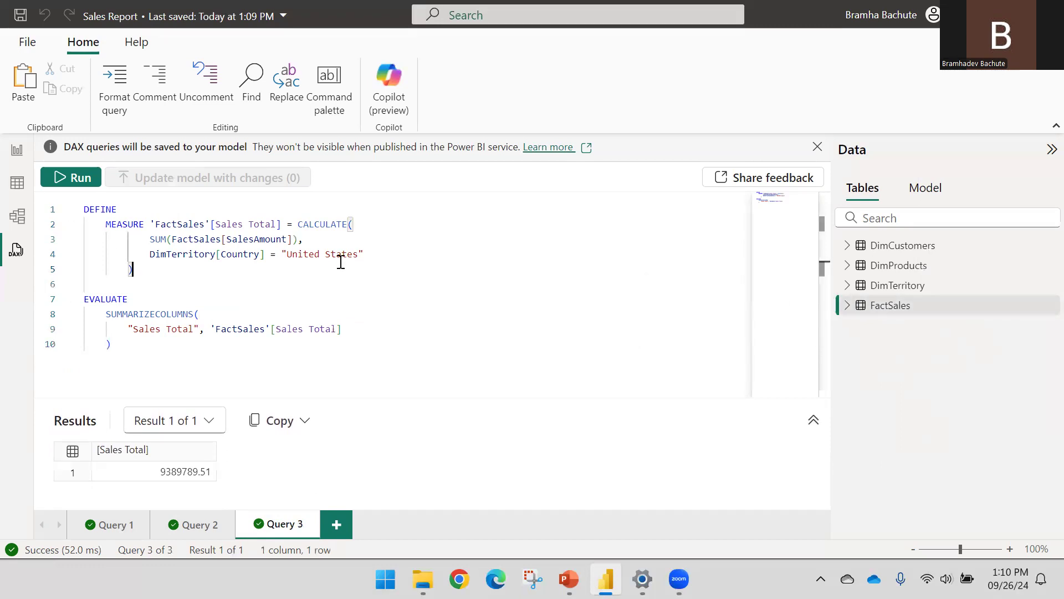
pyautogui.press('Return')
pyautogui.press('Return')
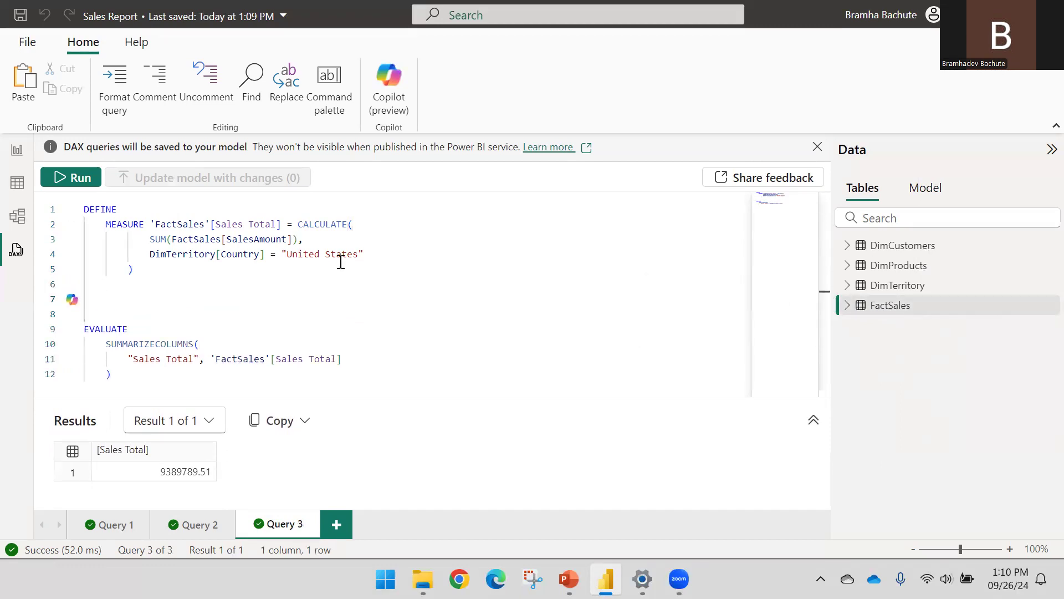
pyautogui.write('MEASURE')
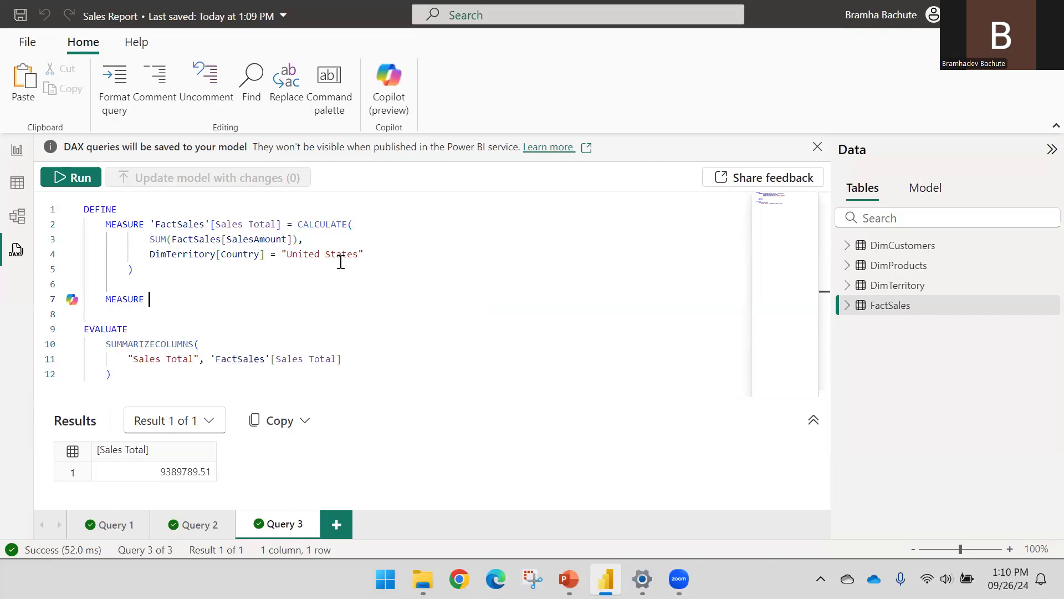
pyautogui.moveTo(151, 223); pyautogui.dragTo(286, 225)
pyautogui.hotkey('ctrl', 'c')
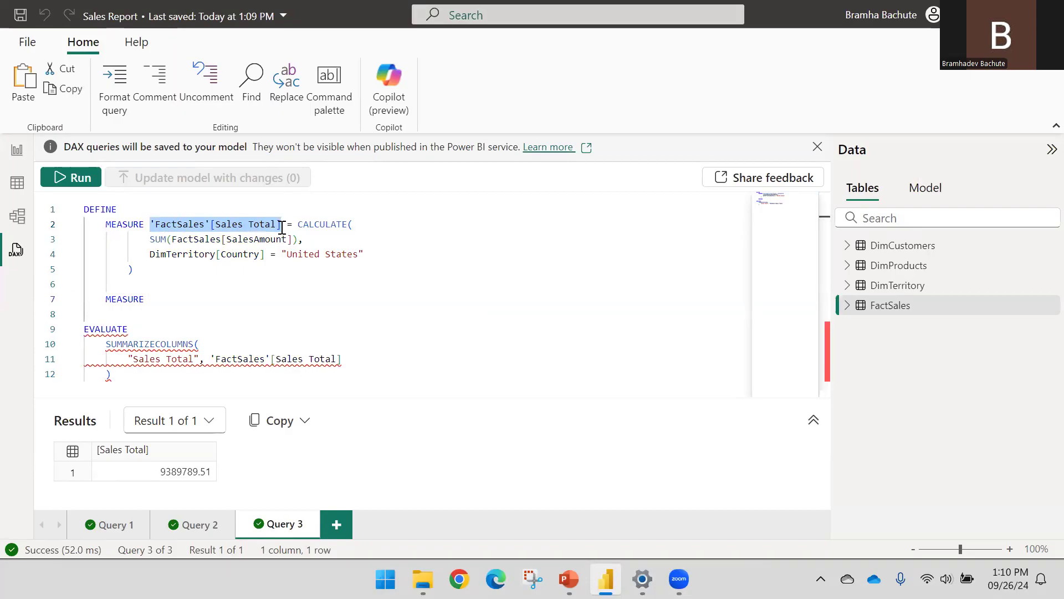
pyautogui.click(174, 302)
pyautogui.hotkey('ctrl', 'v')
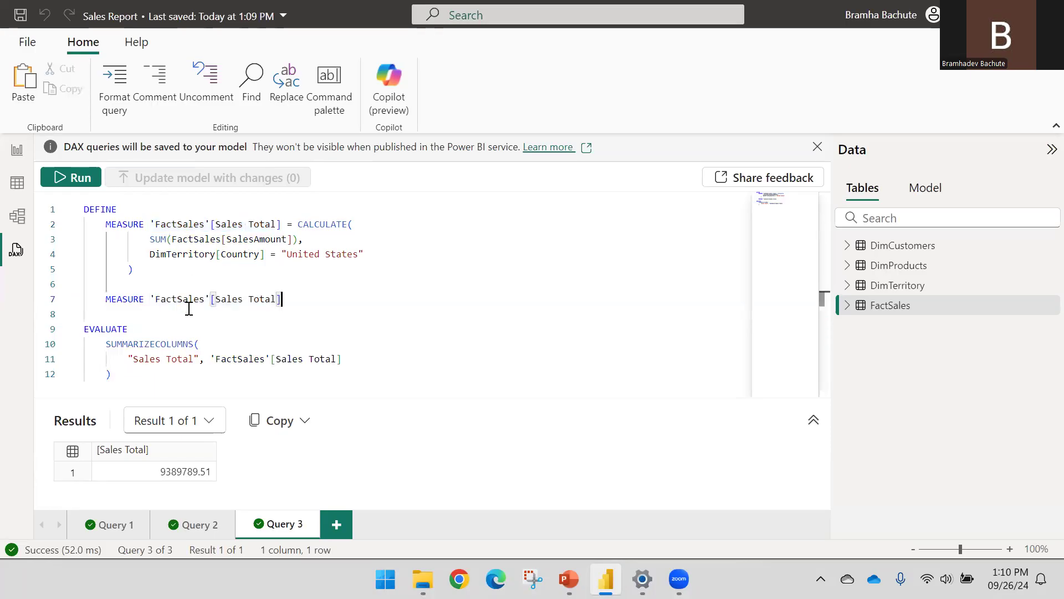
# Rename the new measure reference to 'FactSales'[Sales For Bikes] and add an equals sign after it.
pyautogui.doubleClick(271, 300)
pyautogui.press('Right')
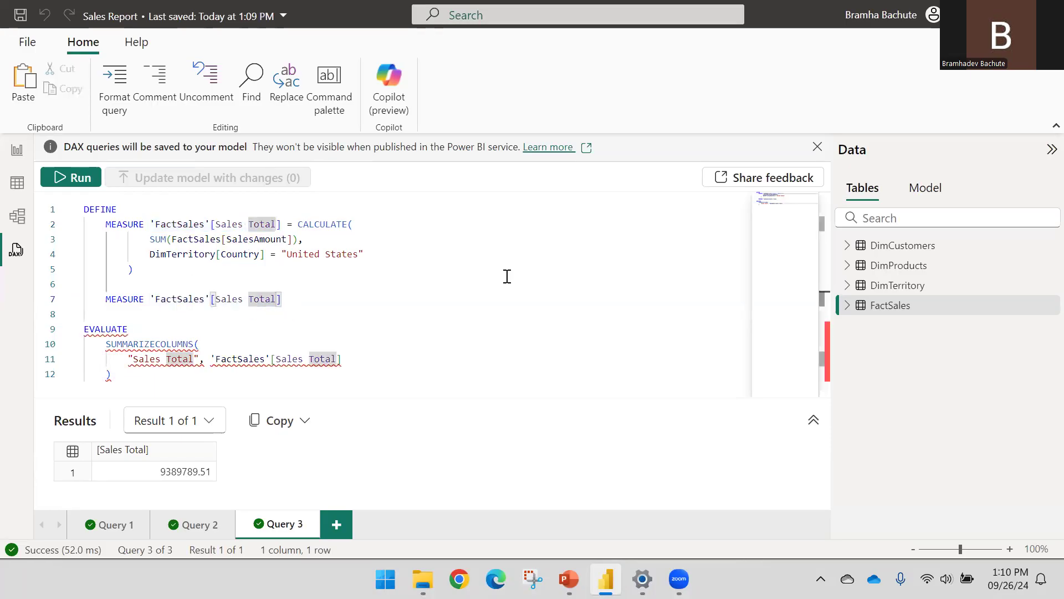
pyautogui.press('BackSpace')
pyautogui.hotkey('ctrl', 'Left')
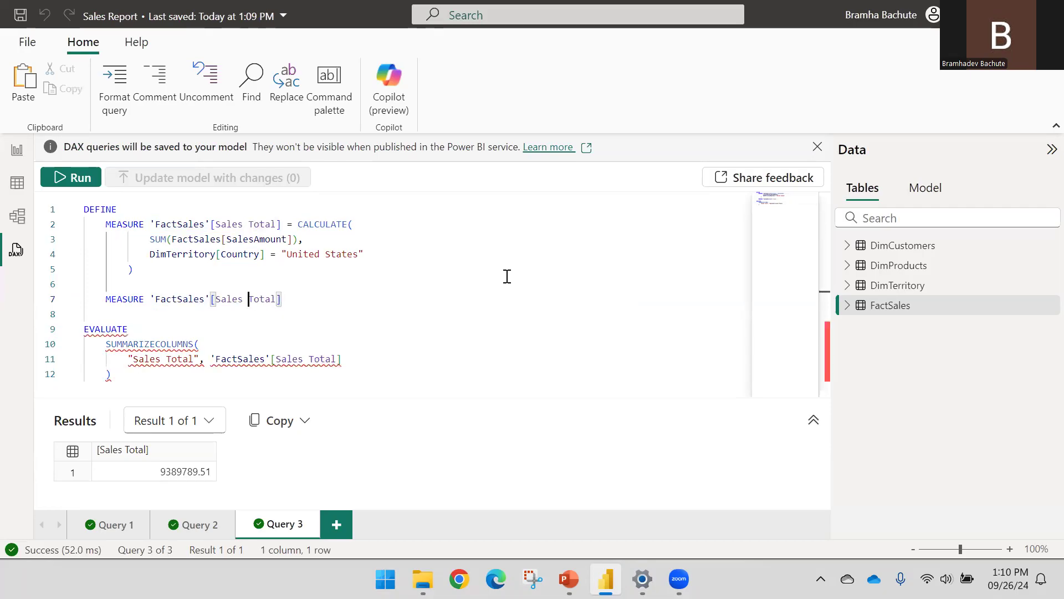
pyautogui.write('Bikes')
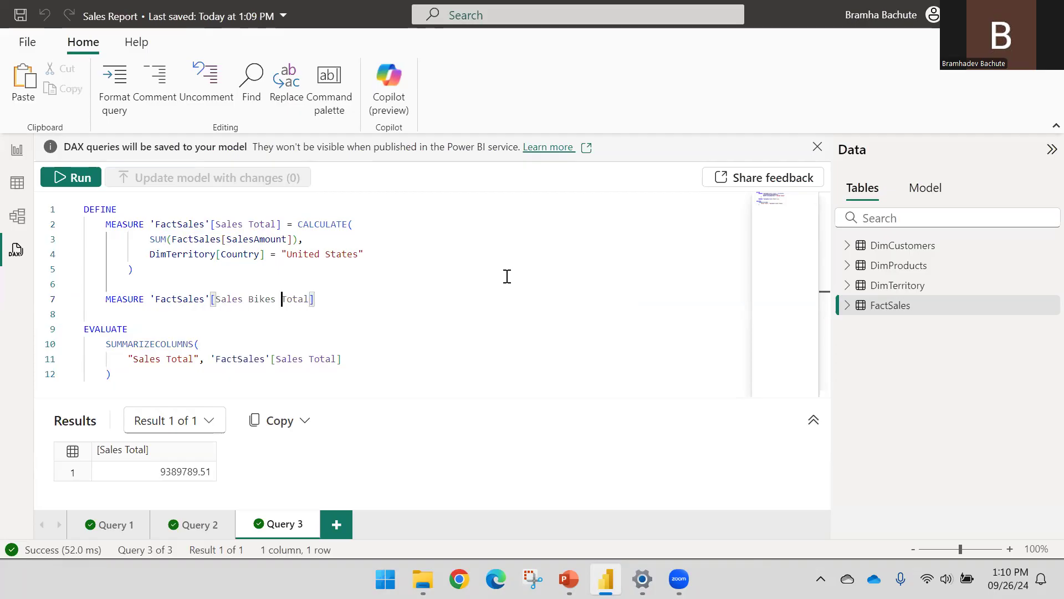
pyautogui.hotkey('ctrl', 'shift', 'Right')
pyautogui.press('Delete')
pyautogui.press('BackSpace')
pyautogui.hotkey('ctrl', 'Left')
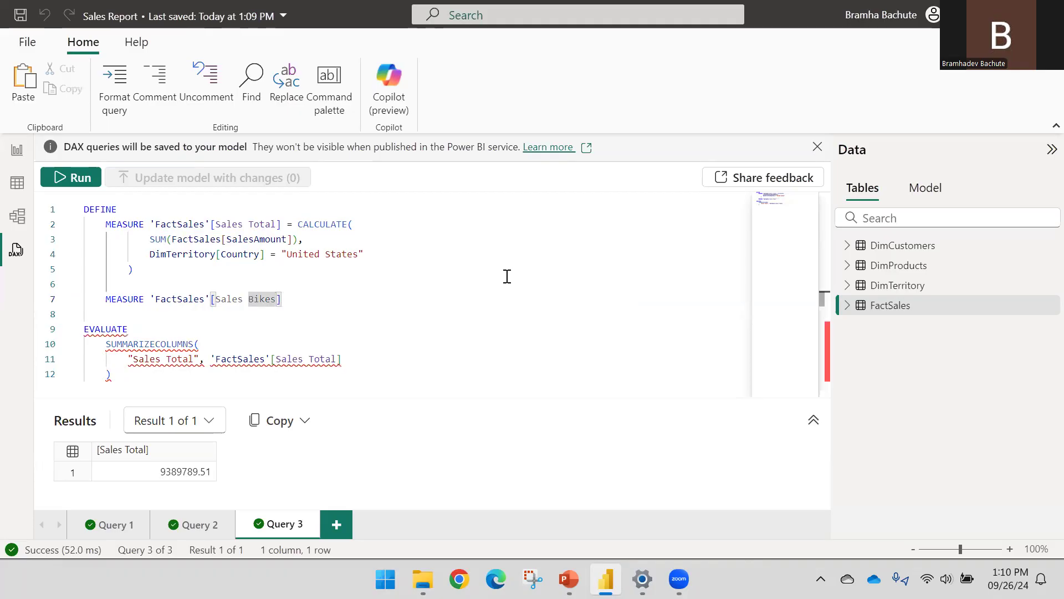
pyautogui.press('Left')
pyautogui.write('For')
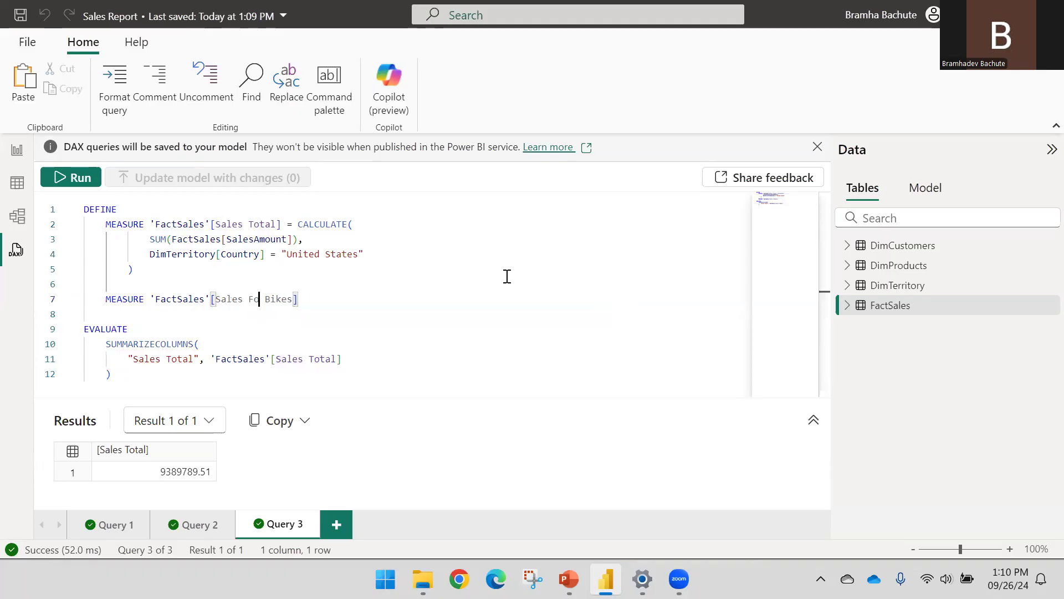
pyautogui.hotkey('ctrl', 'Right')
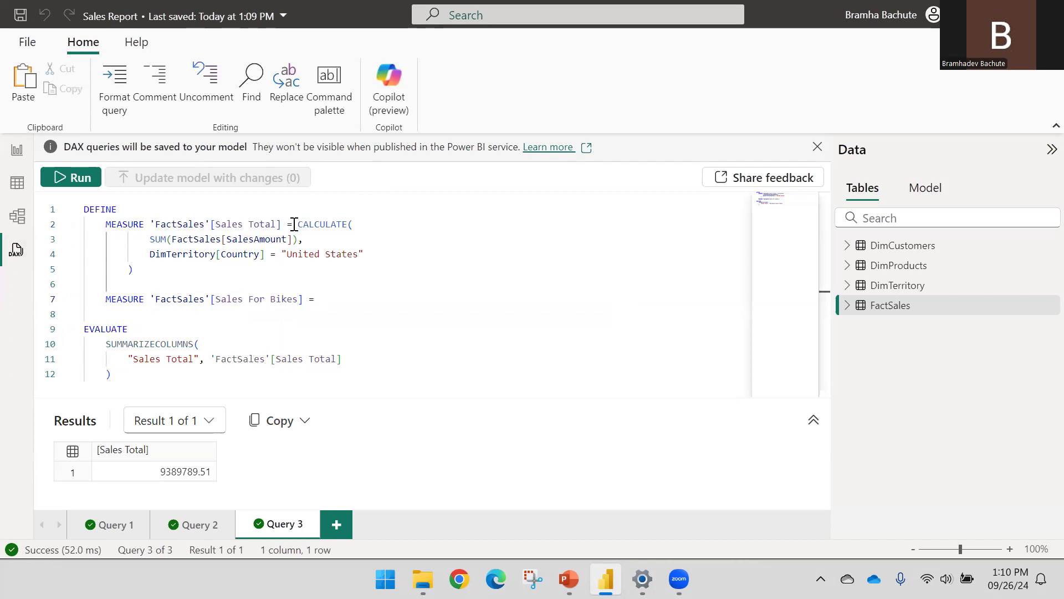
# Copy the CALCULATE expression of Sales Total into the Sales For Bikes measure definition.
pyautogui.moveTo(299, 224); pyautogui.dragTo(294, 263)
pyautogui.hotkey('ctrl', 'c')
pyautogui.click(327, 299)
pyautogui.hotkey('ctrl', 'v')
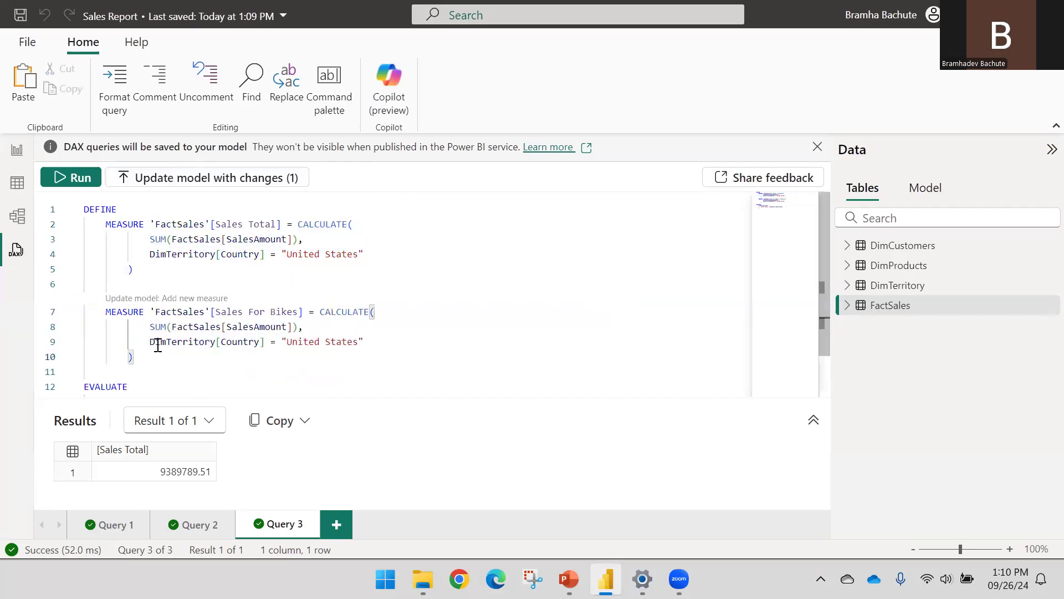
# Replace the country filter in the Sales For Bikes measure definition with DimProducts[Category] = "Bikes".
pyautogui.moveTo(151, 345); pyautogui.dragTo(363, 342)
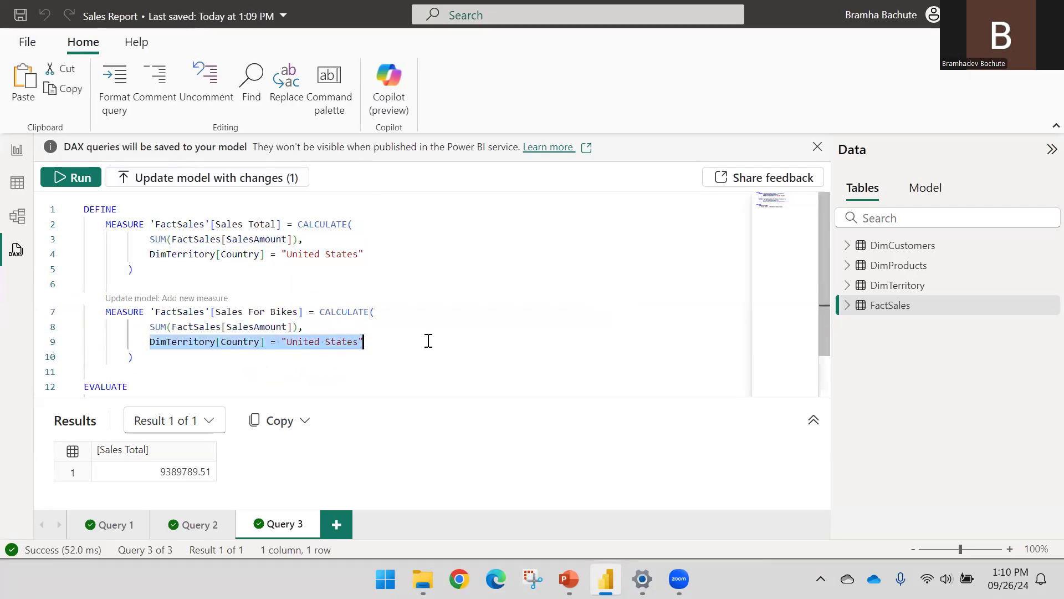
pyautogui.press('BackSpace')
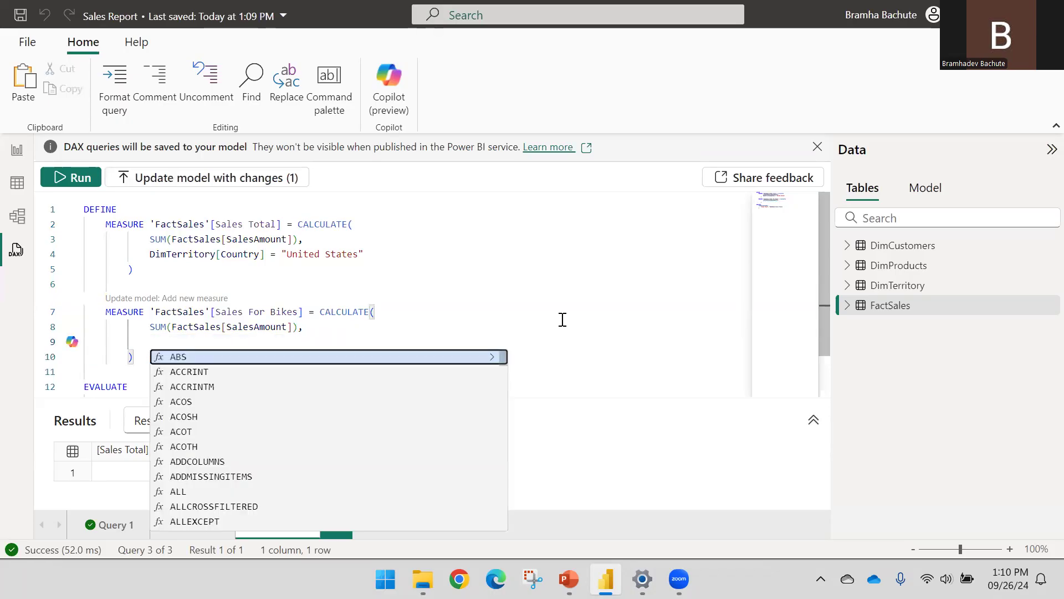
pyautogui.write('Cate')
pyautogui.press('Tab')
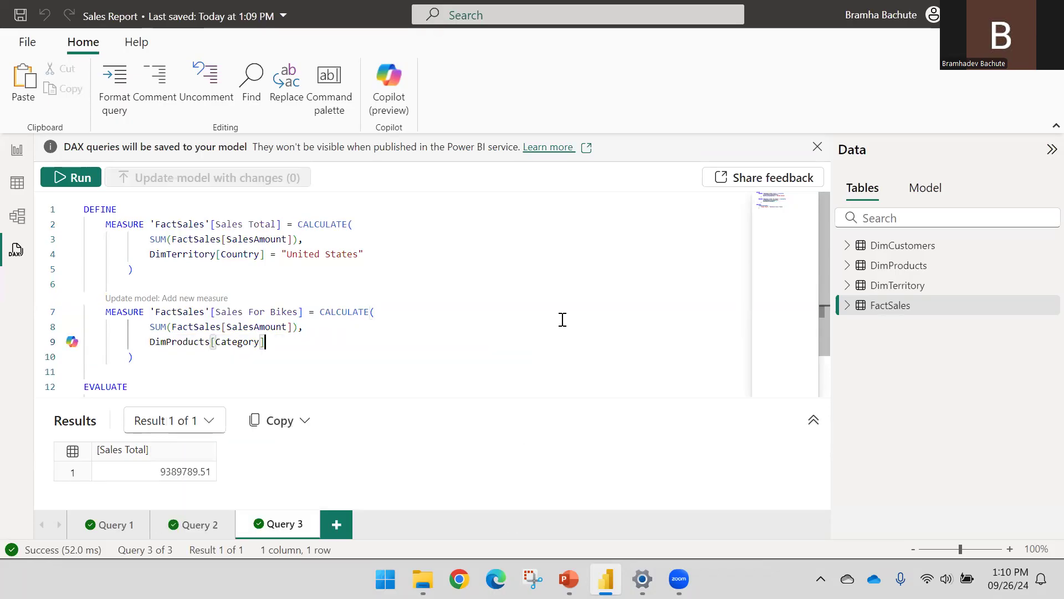
pyautogui.write('=')
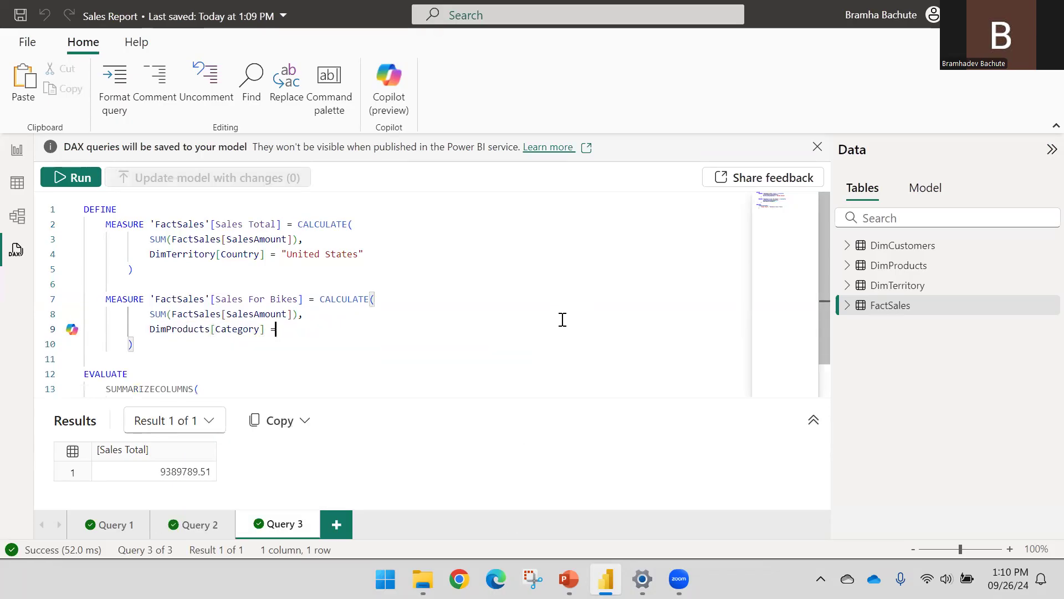
pyautogui.write(' "B')
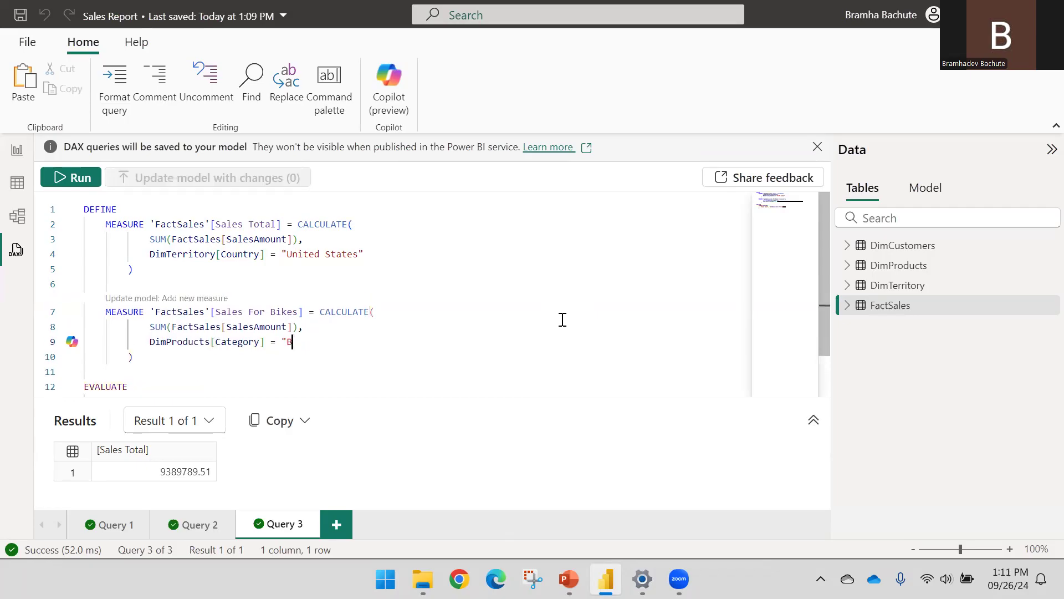
pyautogui.write('ikes"')
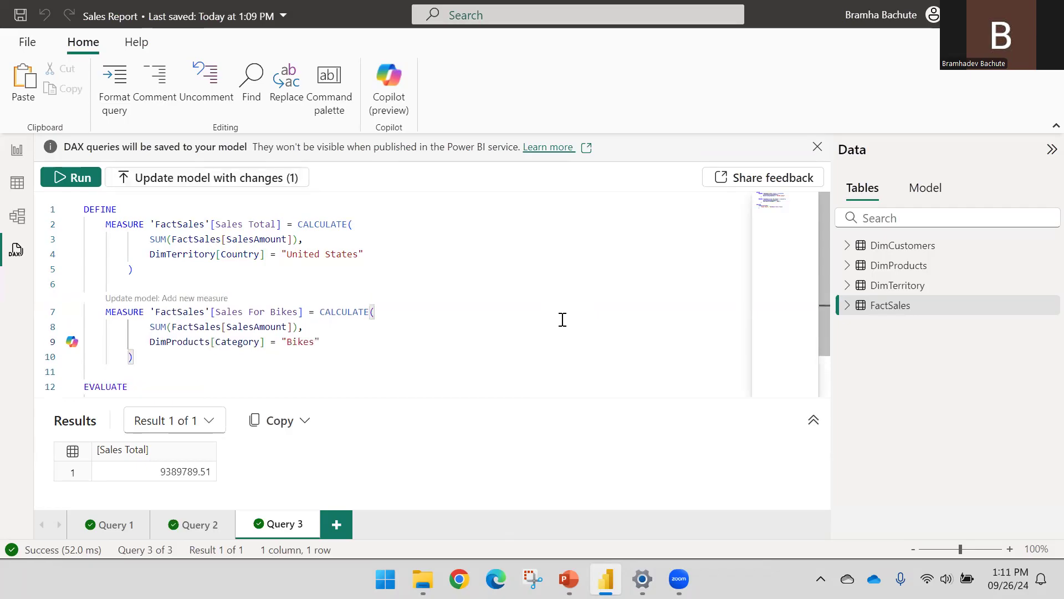
pyautogui.click(187, 353)
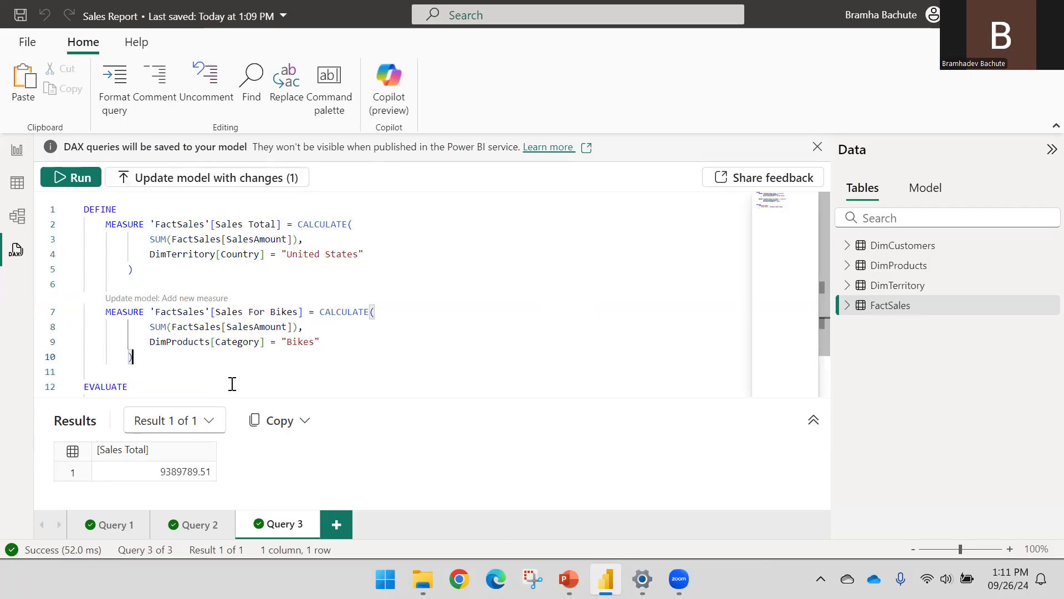
# Add the Sales For Bikes measure from the query to the model as a new measure.
pyautogui.click(210, 303)
pyautogui.click(495, 320)
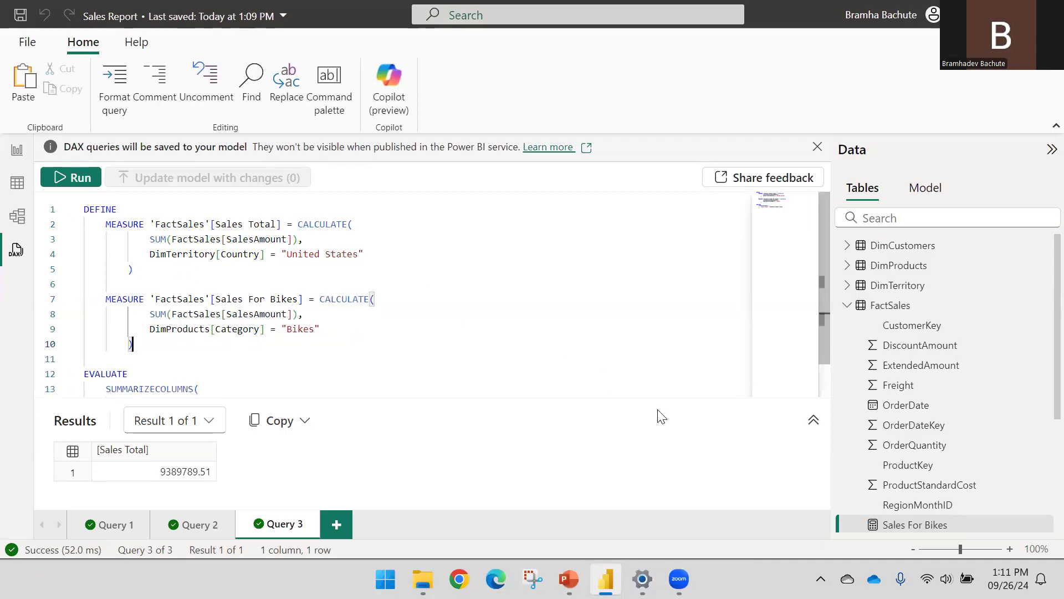
pyautogui.scroll(-3, 887, 427)
pyautogui.scroll(-1, 191, 344)
pyautogui.scroll(1, 183, 352)
pyautogui.scroll(-1, 160, 366)
# Clear Query 3, generate a new quick query defining all measures in the FactSales table, and enlarge the query editor area.
pyautogui.hotkey('ctrl', 'a')
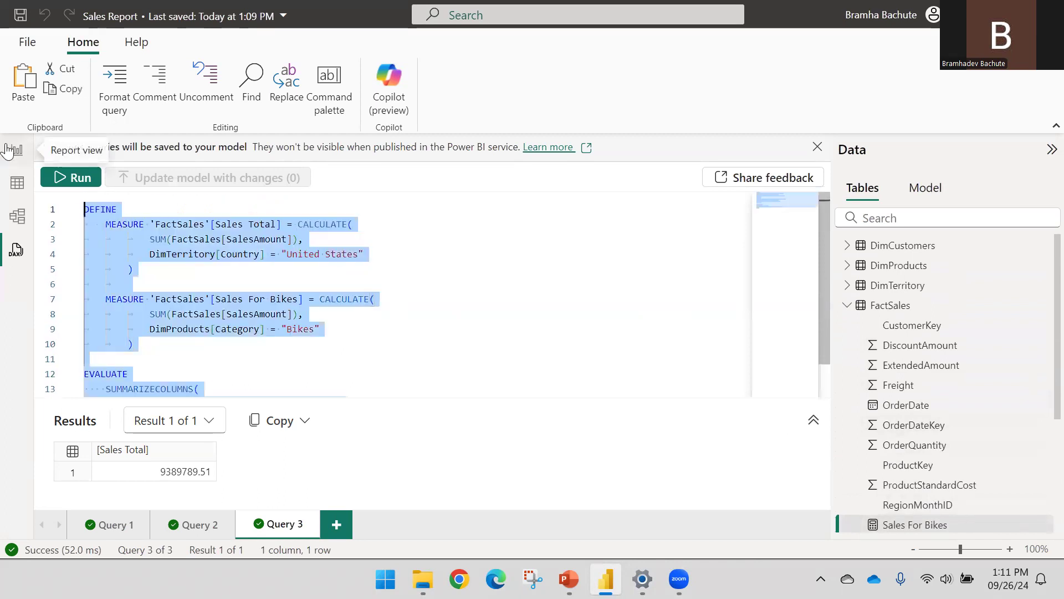
pyautogui.press('Delete')
pyautogui.click(847, 305)
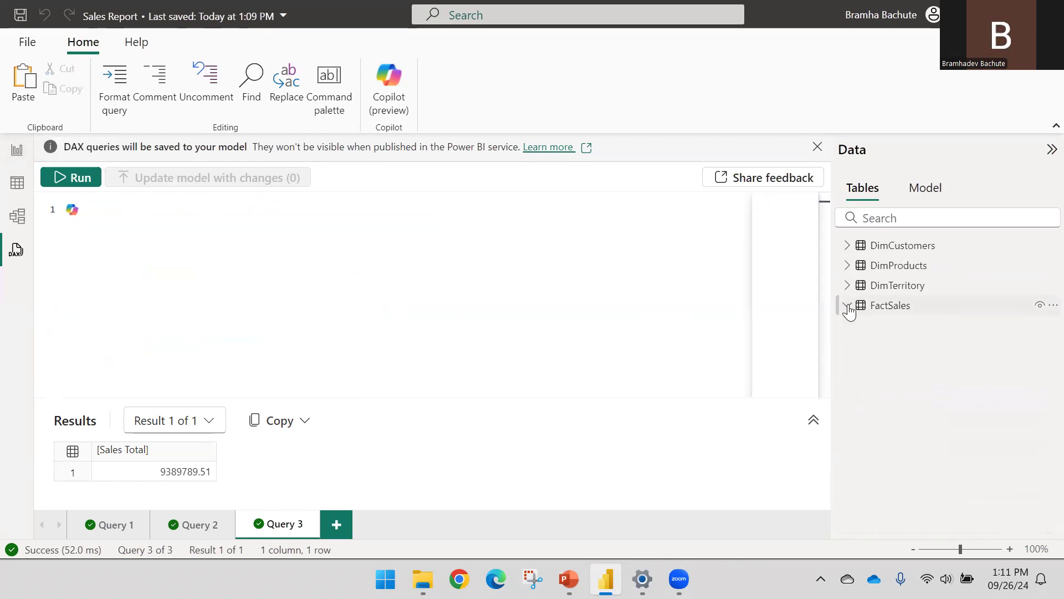
pyautogui.rightClick(1037, 305)
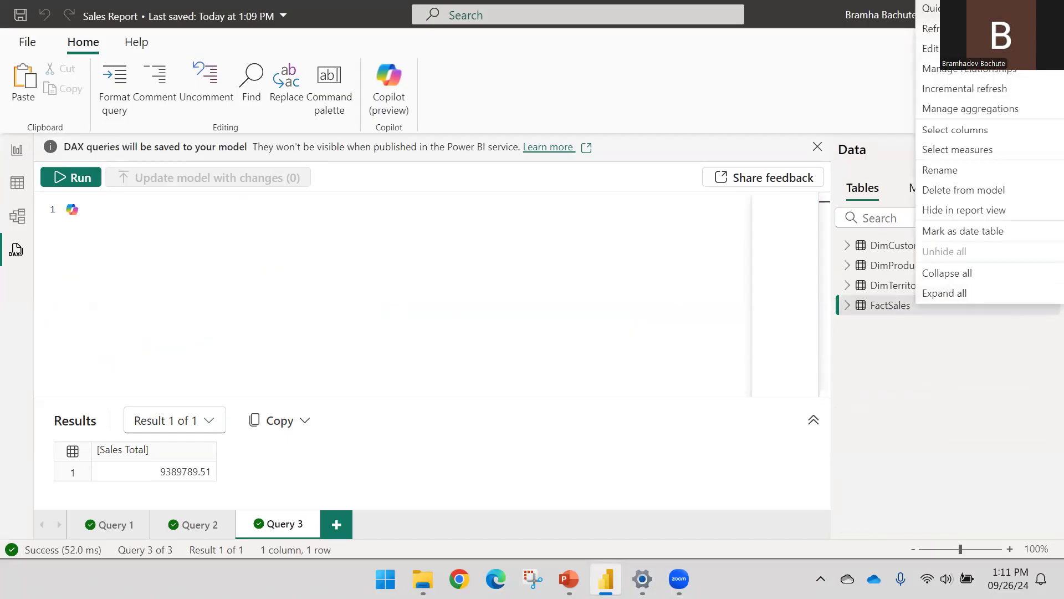
pyautogui.moveTo(987, 8)
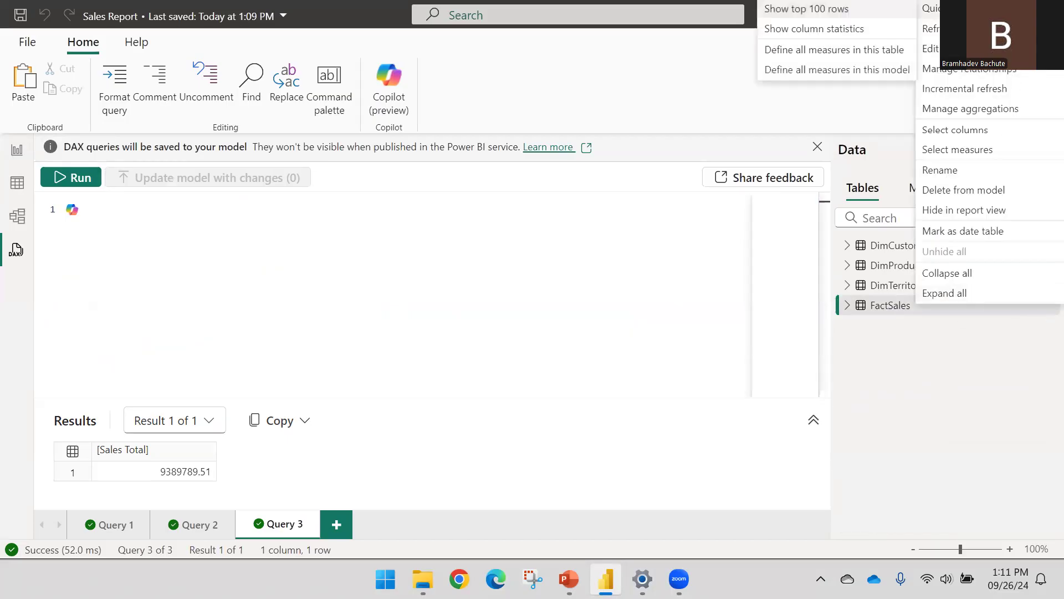
pyautogui.click(812, 50)
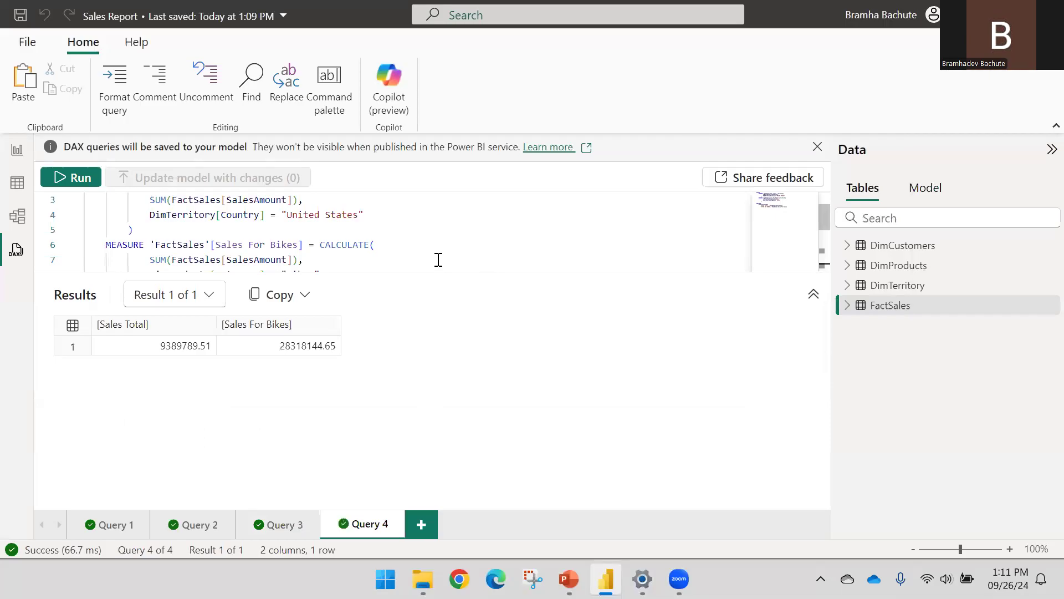
pyautogui.moveTo(433, 271); pyautogui.dragTo(433, 364)
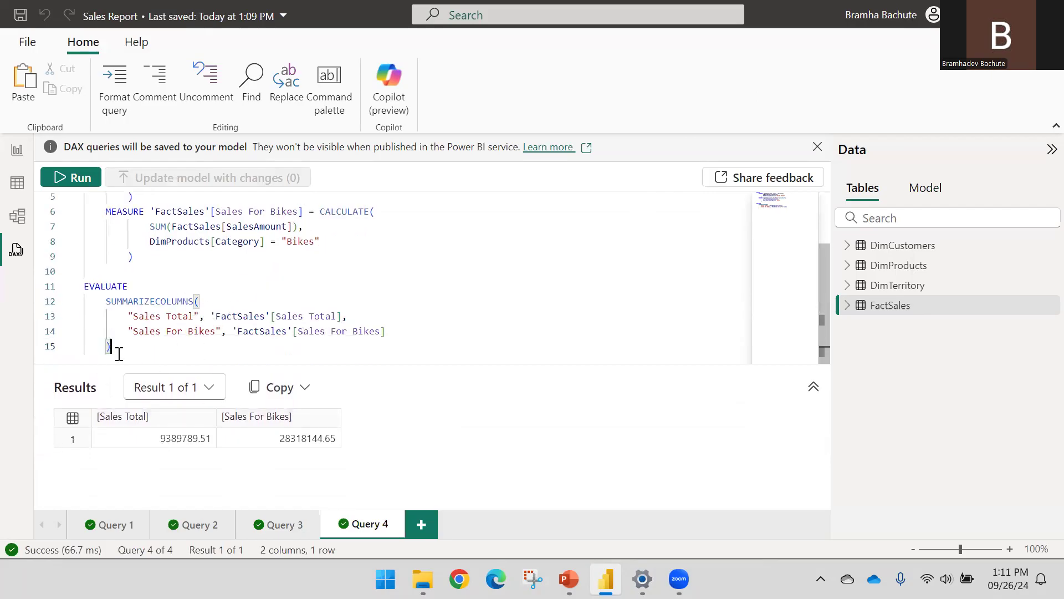
# Examine the EVALUATE SUMMARIZECOLUMNS block for both measures and the list of available results.
pyautogui.moveTo(119, 347); pyautogui.dragTo(106, 301)
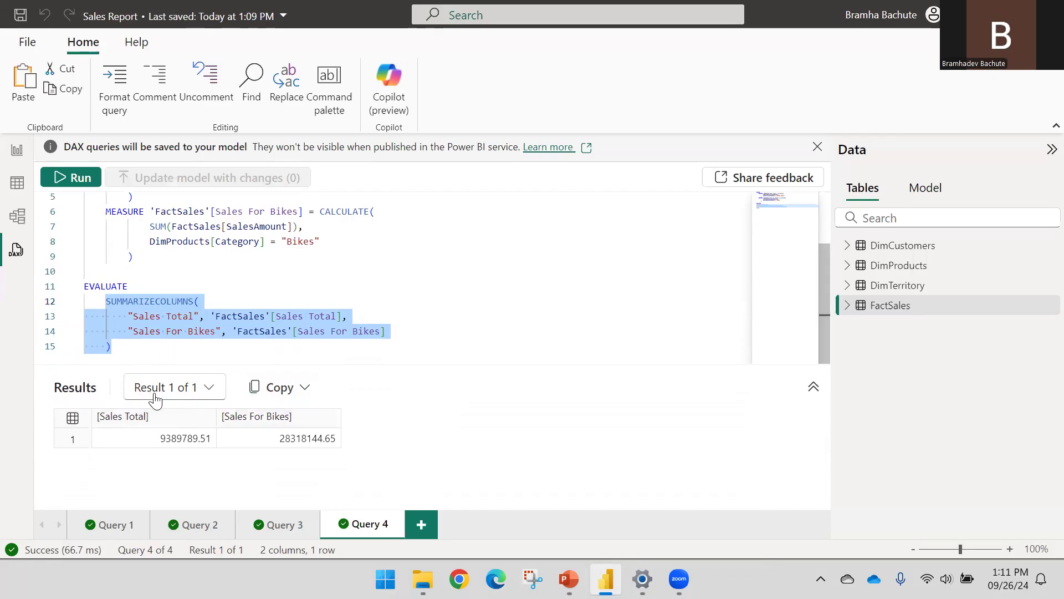
pyautogui.click(210, 388)
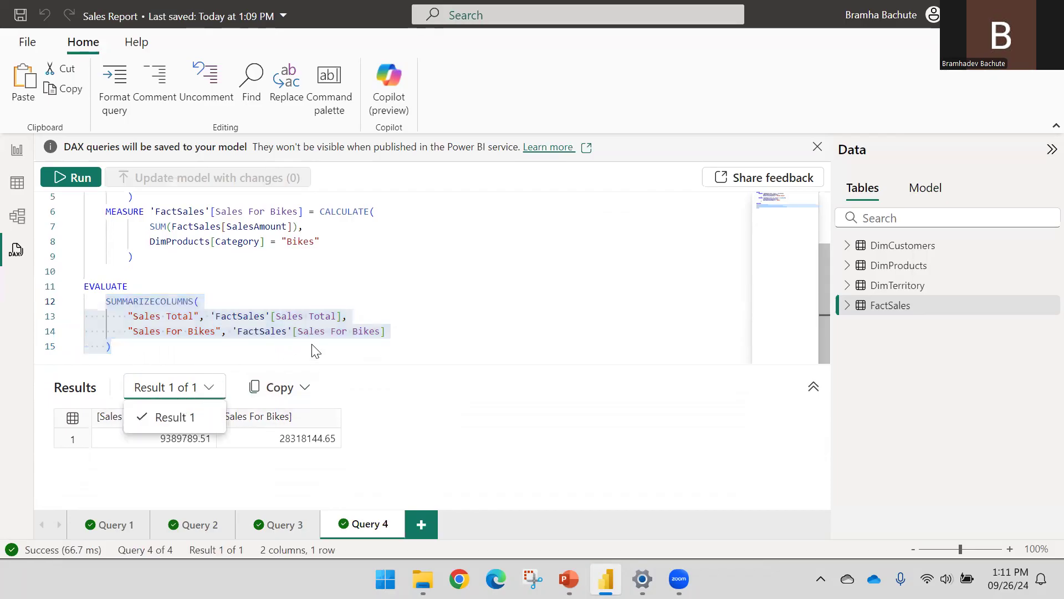
pyautogui.click(124, 345)
pyautogui.moveTo(119, 346); pyautogui.dragTo(84, 287)
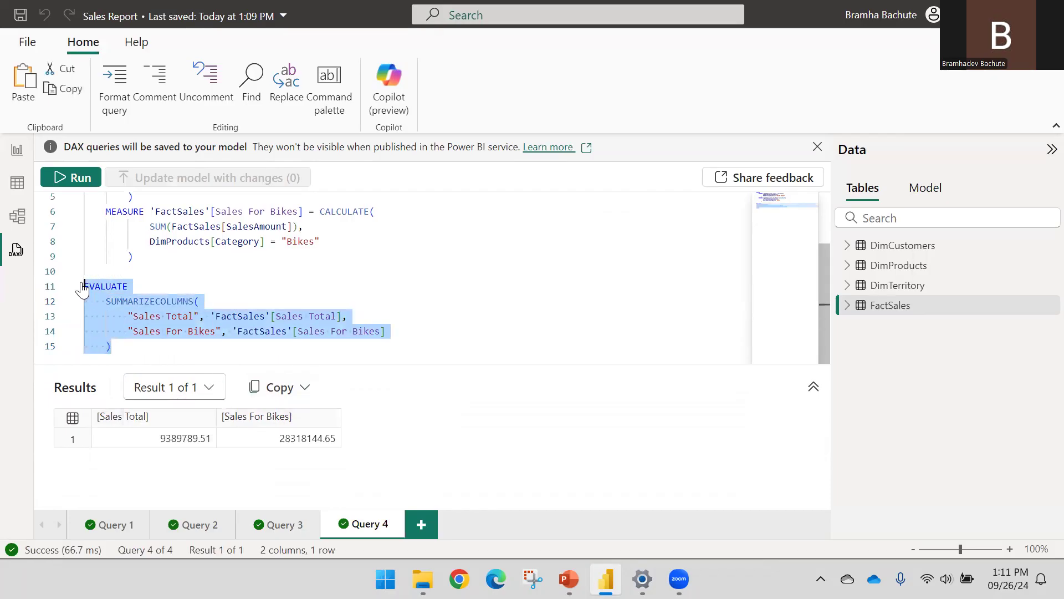
pyautogui.click(120, 344)
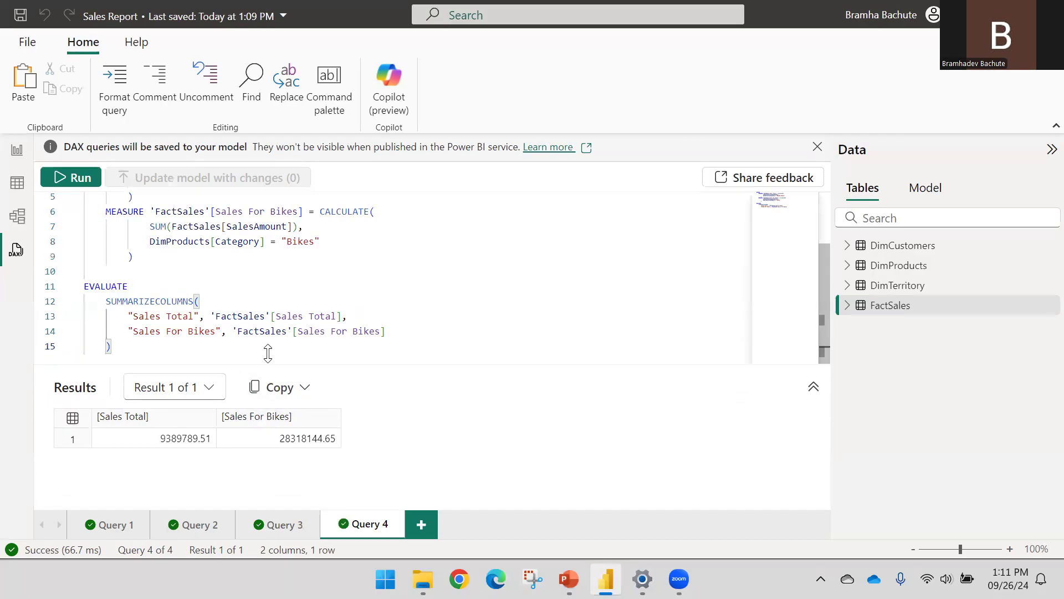
# Look at the Measure update workflow in Query View slide in PowerPoint and return to Power BI.
pyautogui.hotkey('alt', 'Tab')
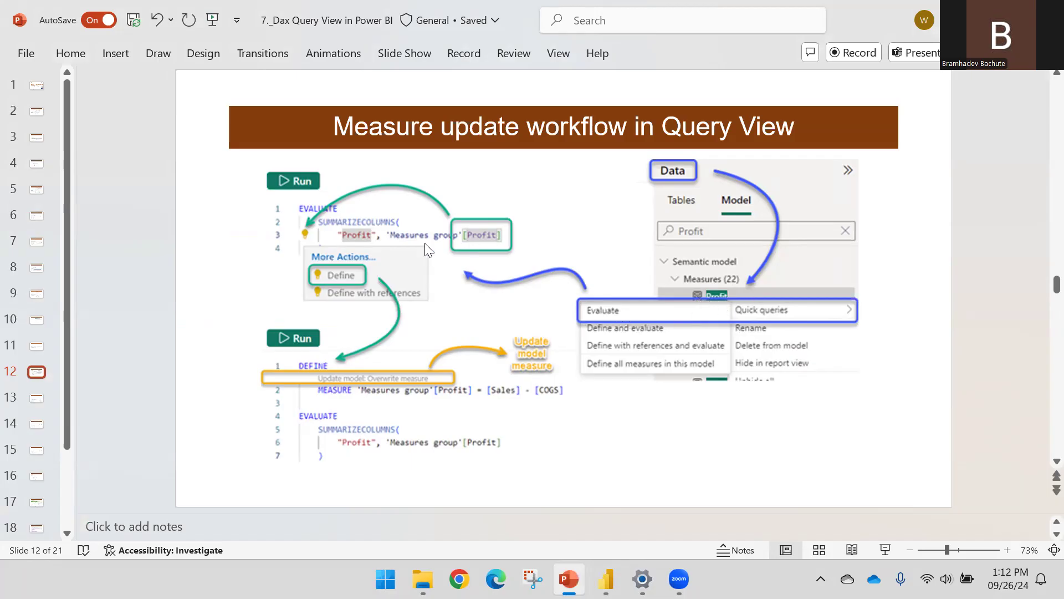
pyautogui.click(606, 579)
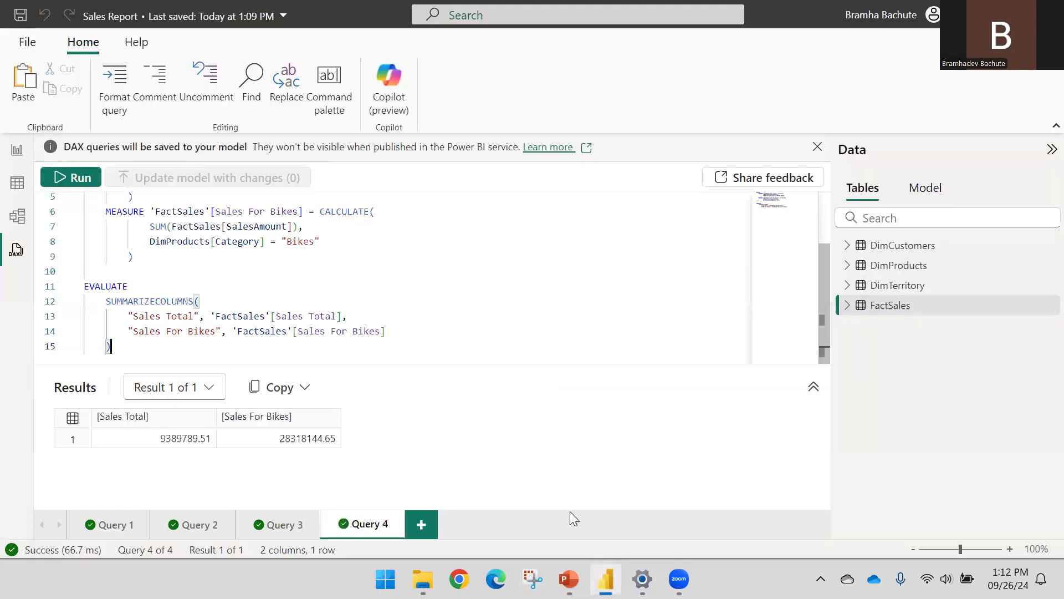
# Clear Query 4 and create a quick query that evaluates the Sales Total measure of the FactSales table.
pyautogui.moveTo(171, 350); pyautogui.dragTo(42, 188)
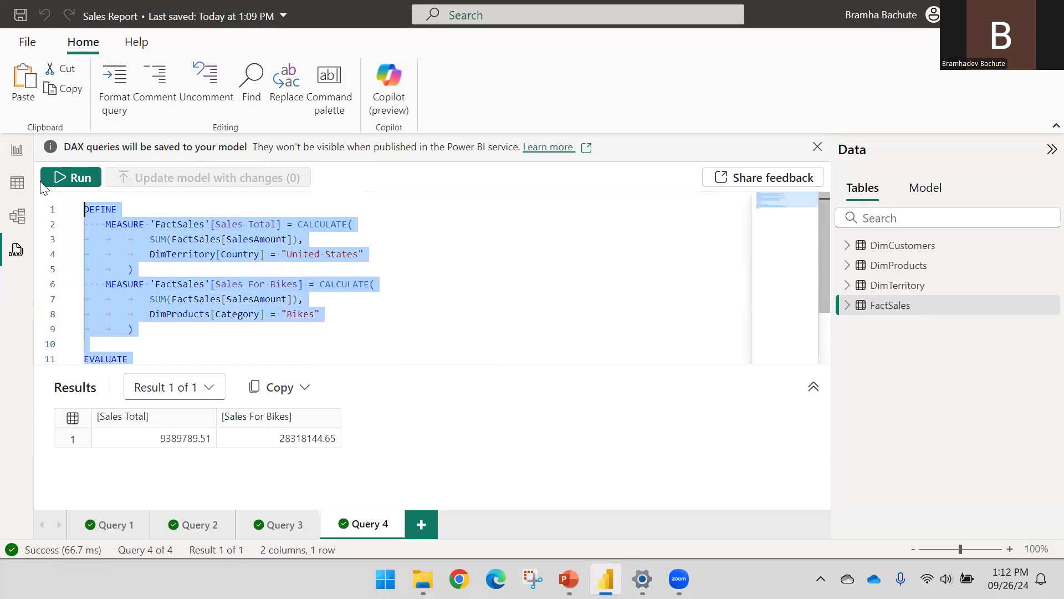
pyautogui.press('Delete')
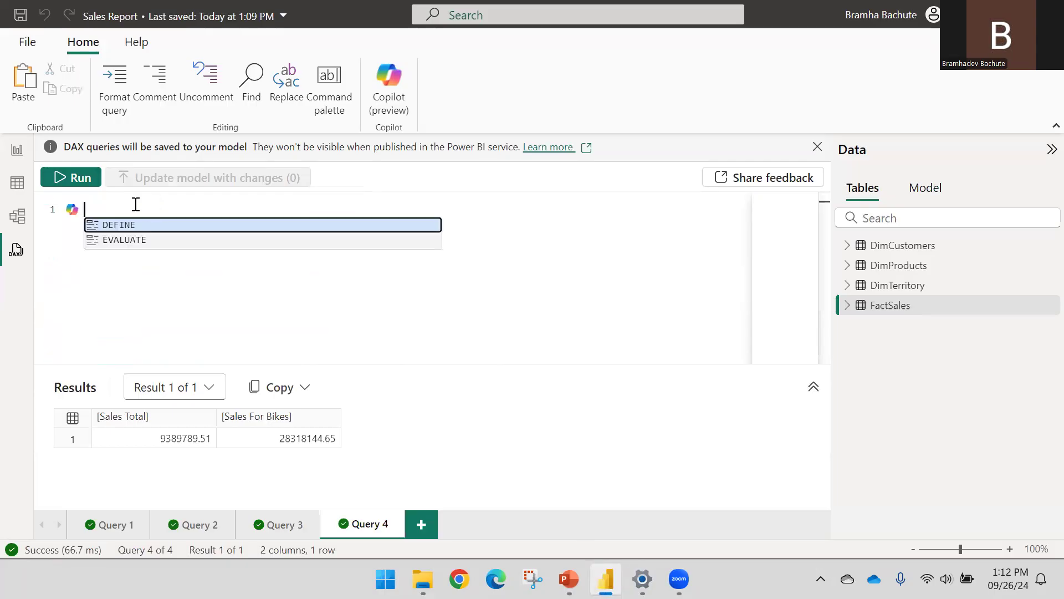
pyautogui.click(847, 305)
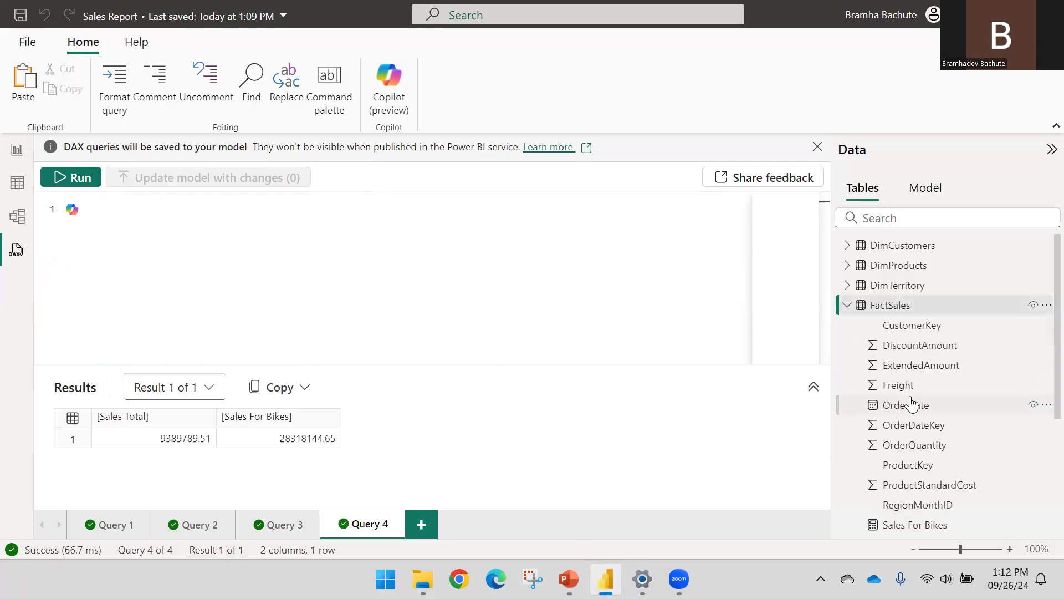
pyautogui.scroll(-3, 911, 404)
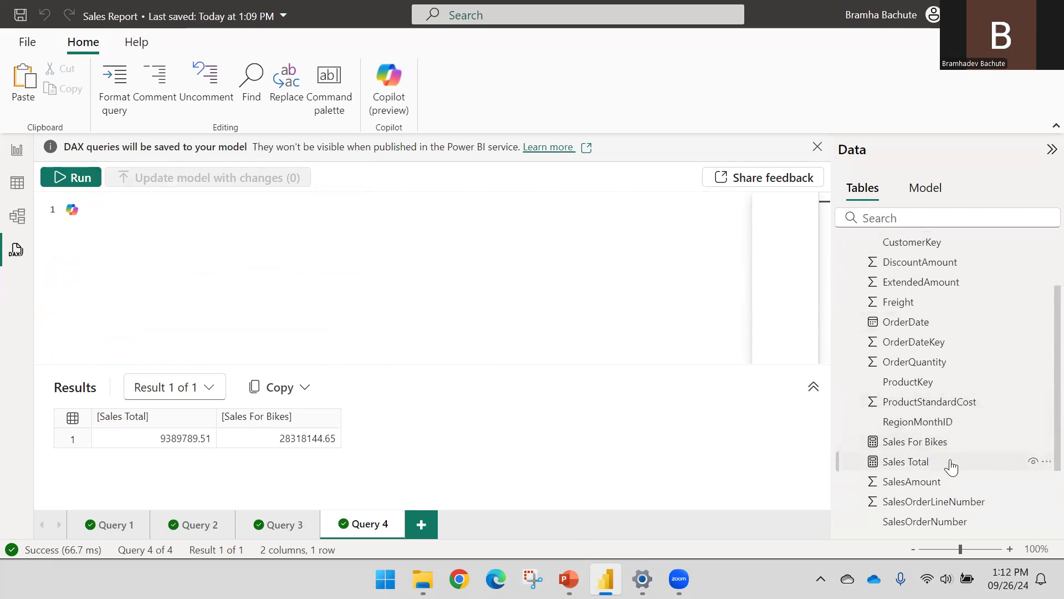
pyautogui.click(1045, 462)
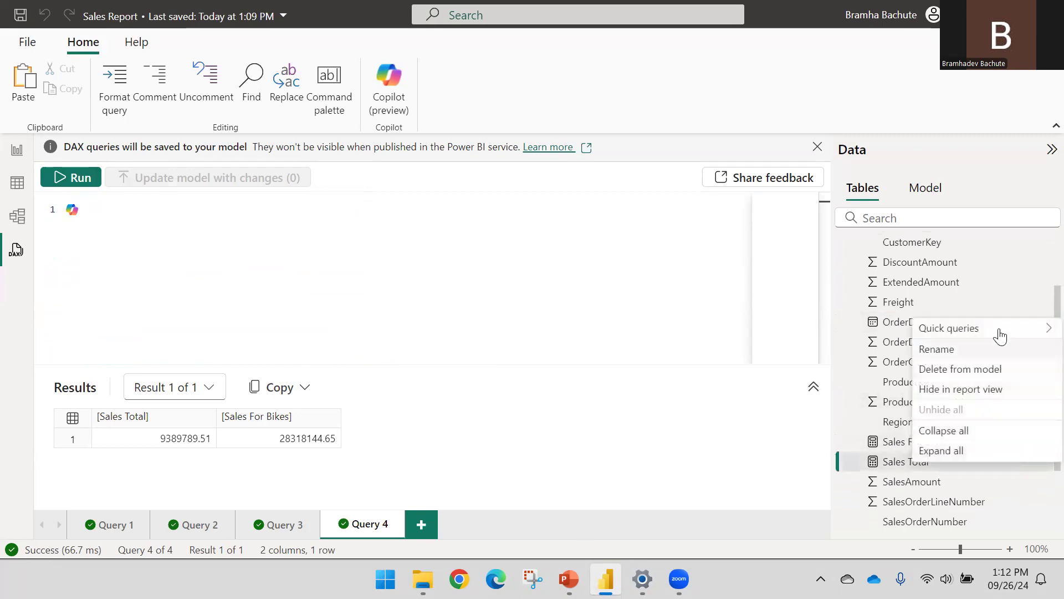
pyautogui.moveTo(1000, 336)
pyautogui.click(777, 333)
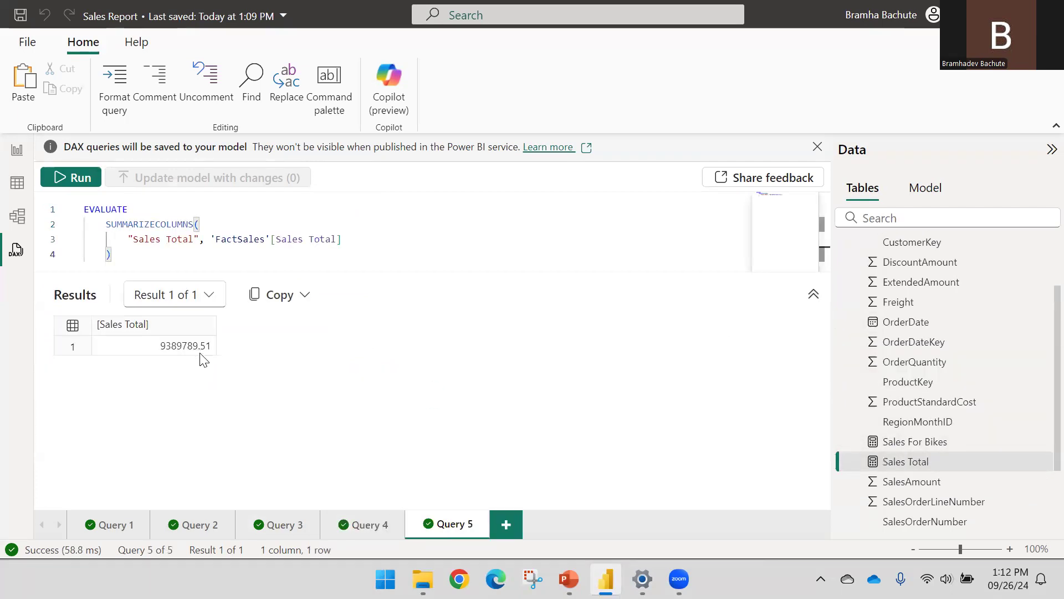
# Inspect the EVALUATE and SUMMARIZECOLUMNS lines of the generated Sales Total query.
pyautogui.moveTo(133, 256); pyautogui.dragTo(85, 209)
pyautogui.click(195, 255)
pyautogui.click(211, 221)
pyautogui.click(164, 204)
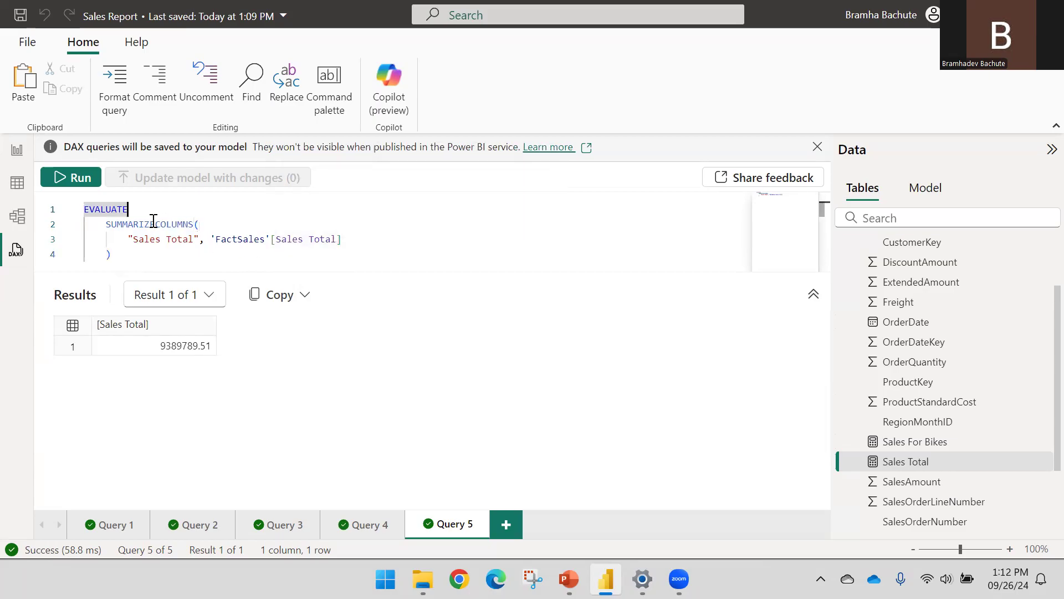
pyautogui.click(125, 243)
pyautogui.click(125, 262)
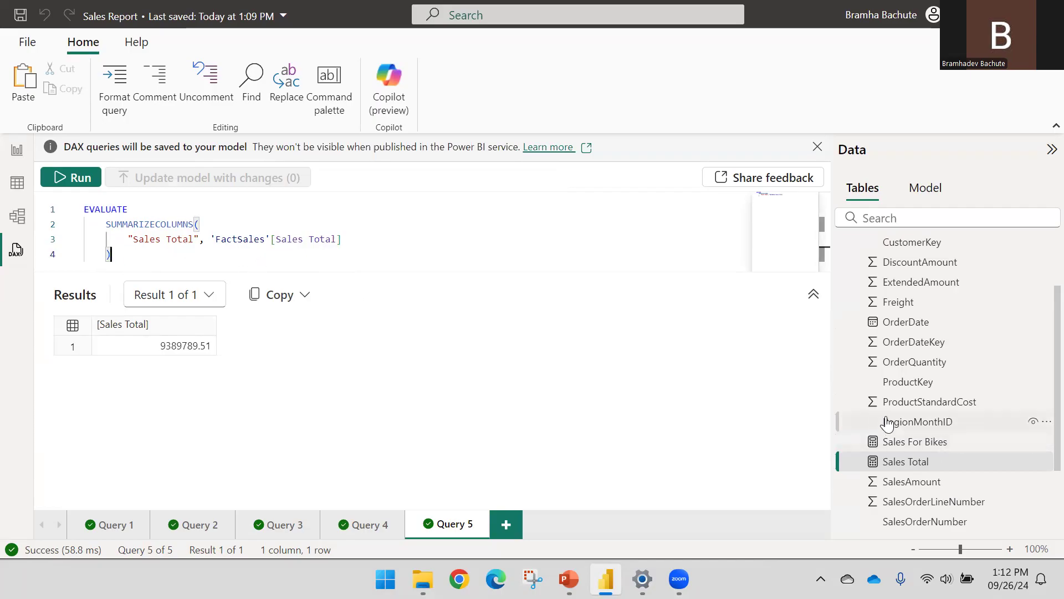
# Read the Quick Queries in Query View slide in PowerPoint and return to Power BI.
pyautogui.click(566, 575)
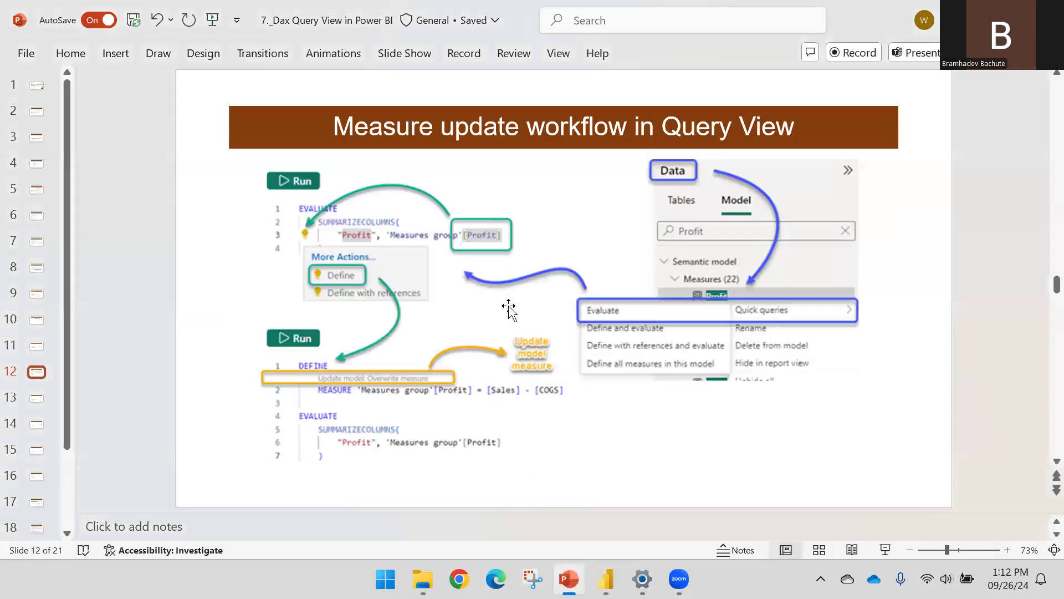
pyautogui.scroll(-1, 506, 306)
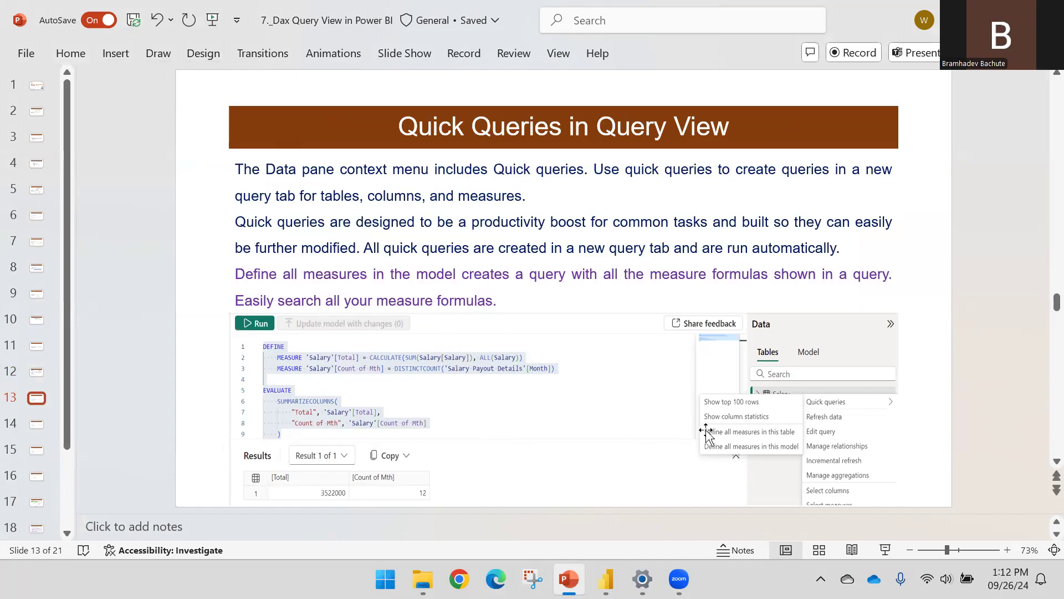
pyautogui.click(606, 578)
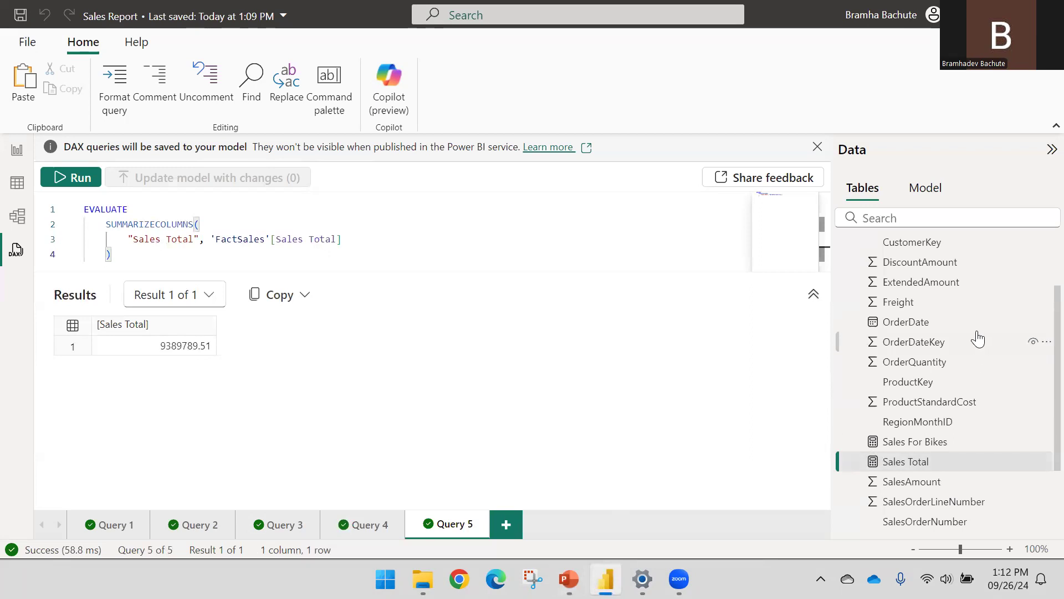
# Collapse the FactSales table and create a quick query that shows its top 100 rows.
pyautogui.scroll(2, 942, 333)
pyautogui.click(847, 305)
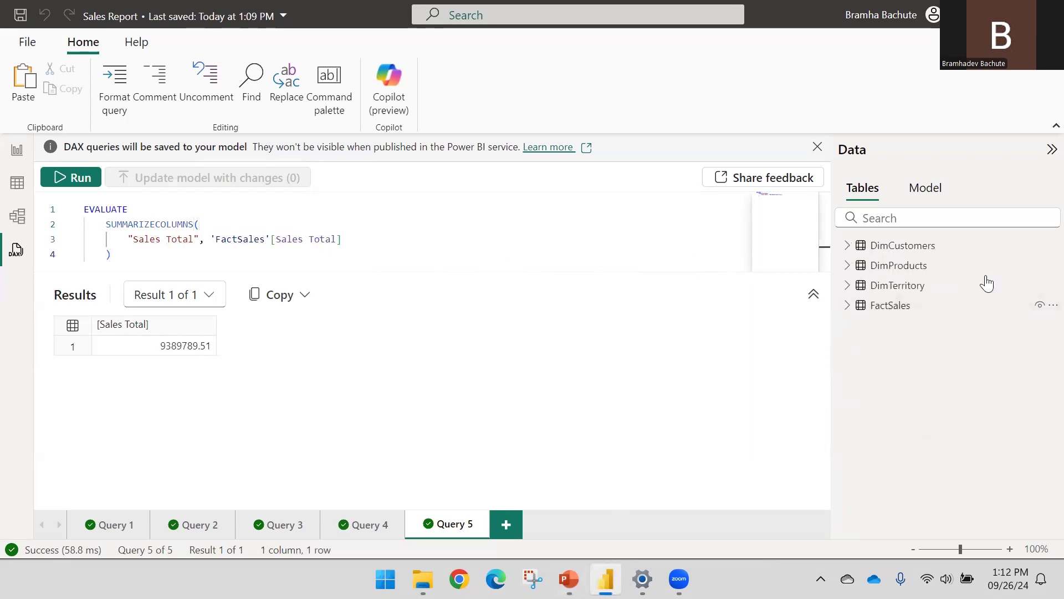
pyautogui.click(1053, 305)
pyautogui.moveTo(937, 14)
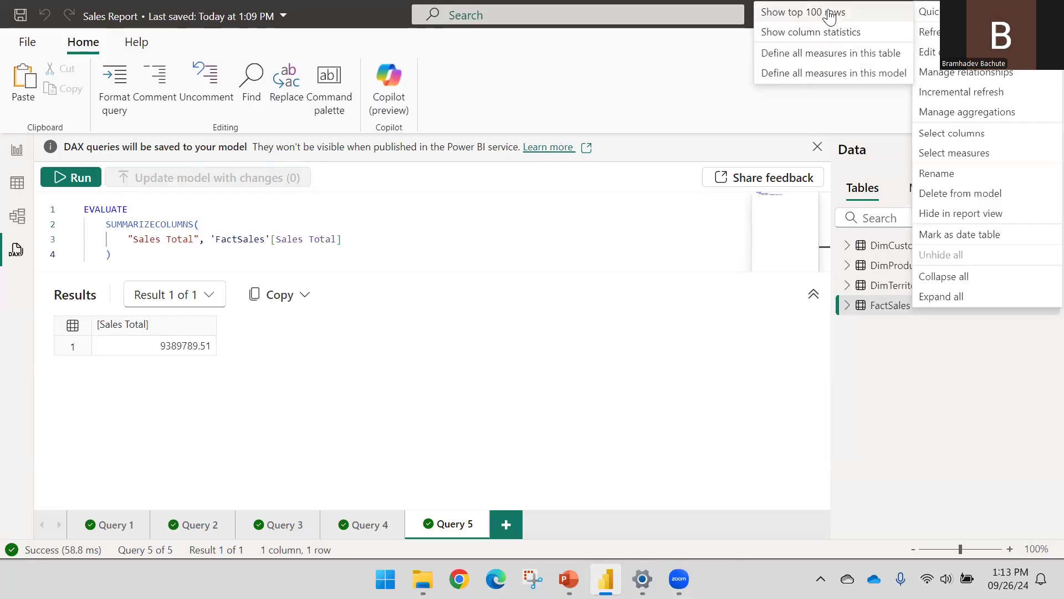
pyautogui.click(829, 11)
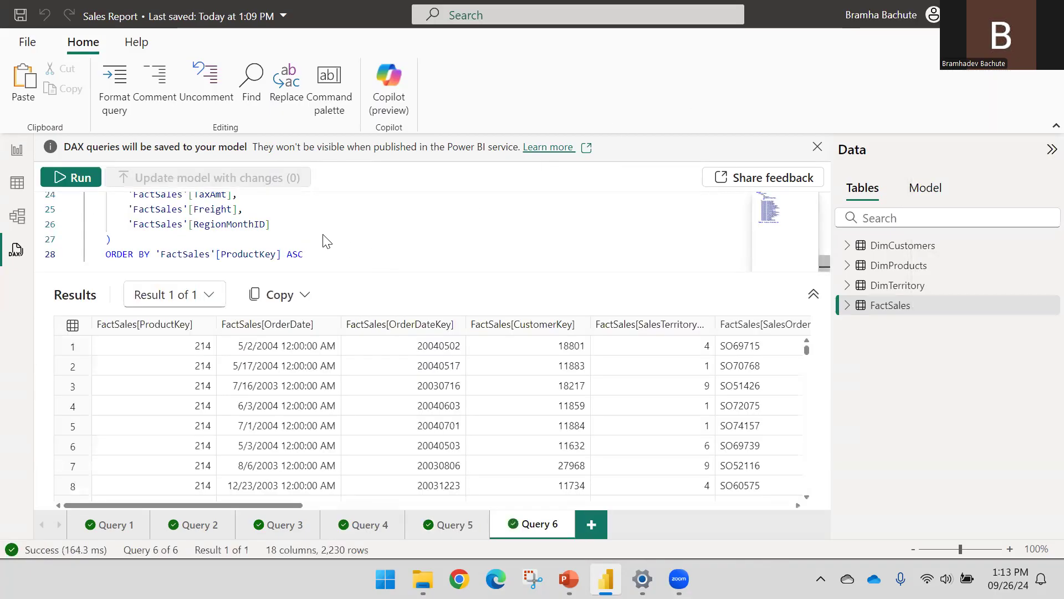
pyautogui.scroll(5, 325, 260)
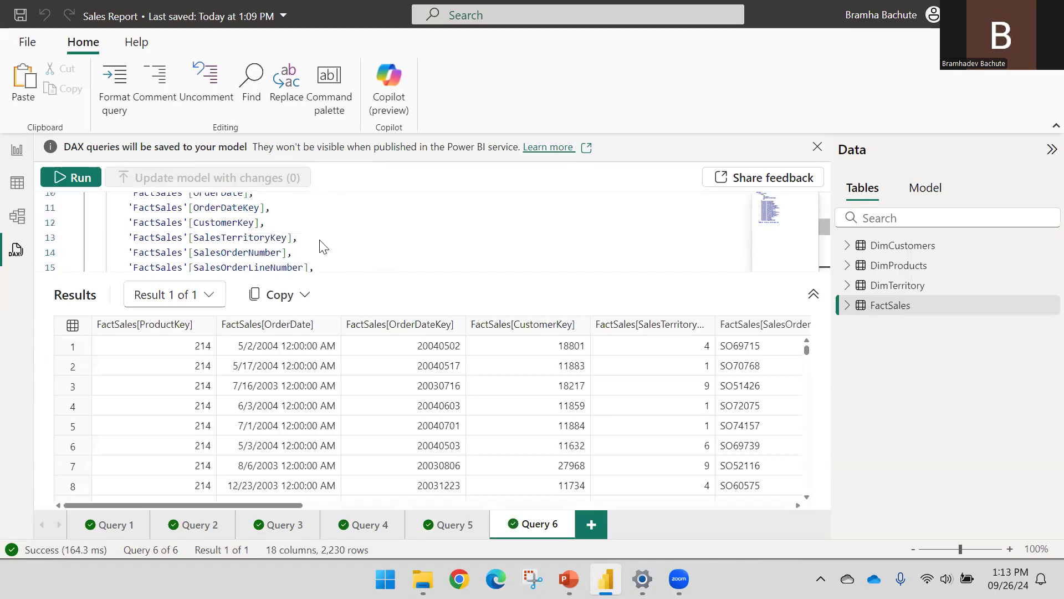
# Enlarge the query editor and examine the SELECTCOLUMNS and TOPN code of the top 100 rows query.
pyautogui.moveTo(344, 280); pyautogui.dragTo(291, 427)
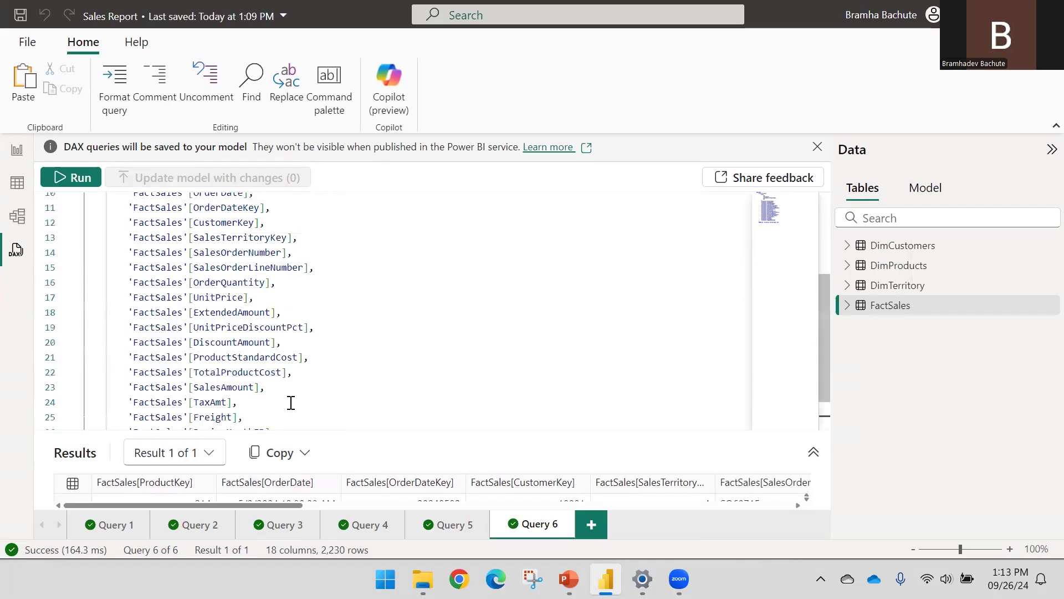
pyautogui.scroll(3, 327, 303)
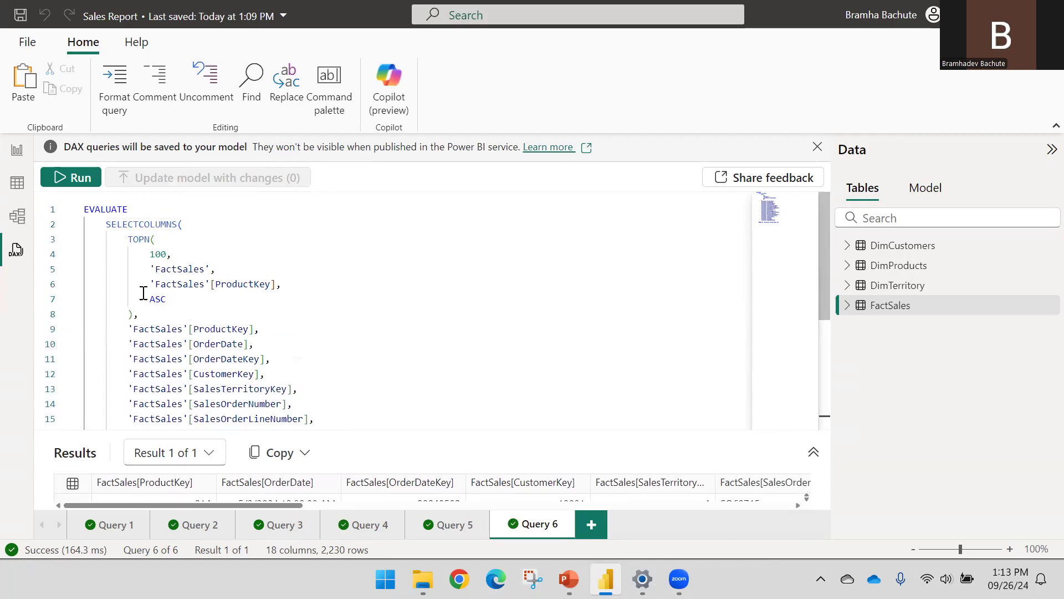
pyautogui.scroll(-4, 143, 293)
pyautogui.scroll(1, 299, 411)
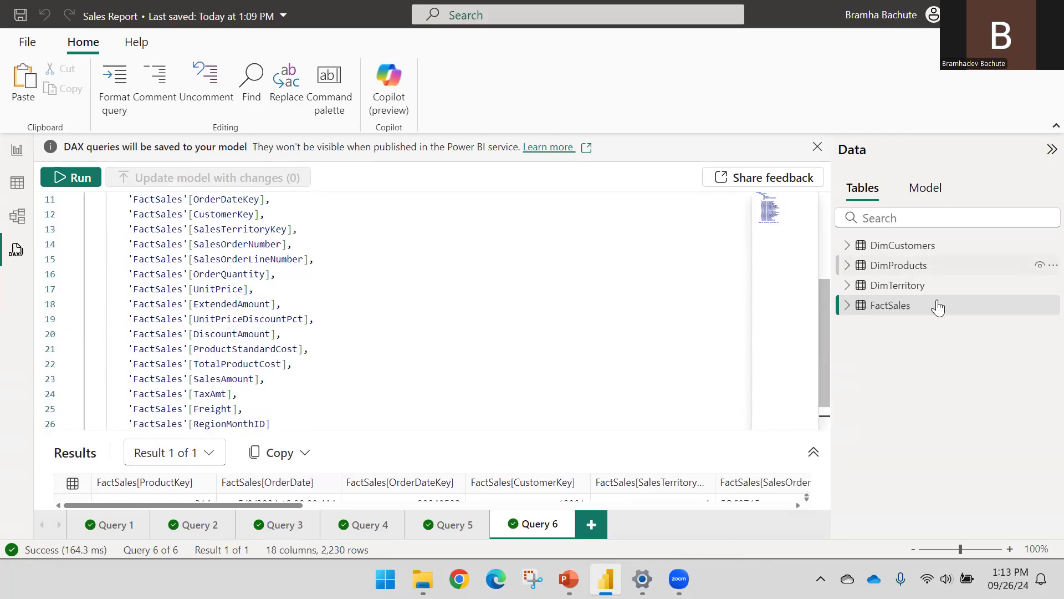
# Create a quick query showing column statistics for the FactSales table and look through all its result columns.
pyautogui.click(1052, 305)
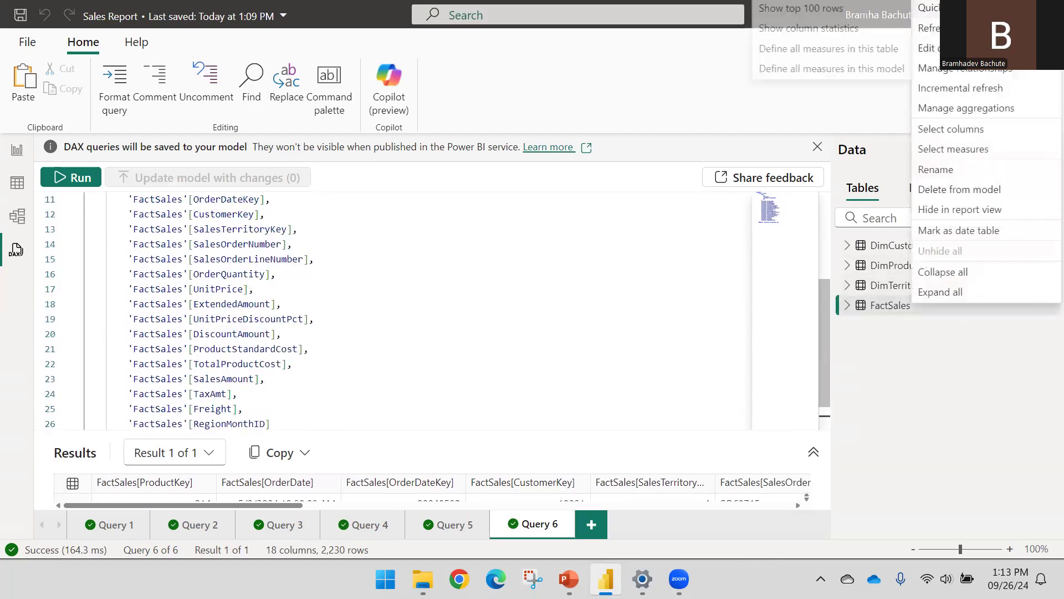
pyautogui.click(809, 29)
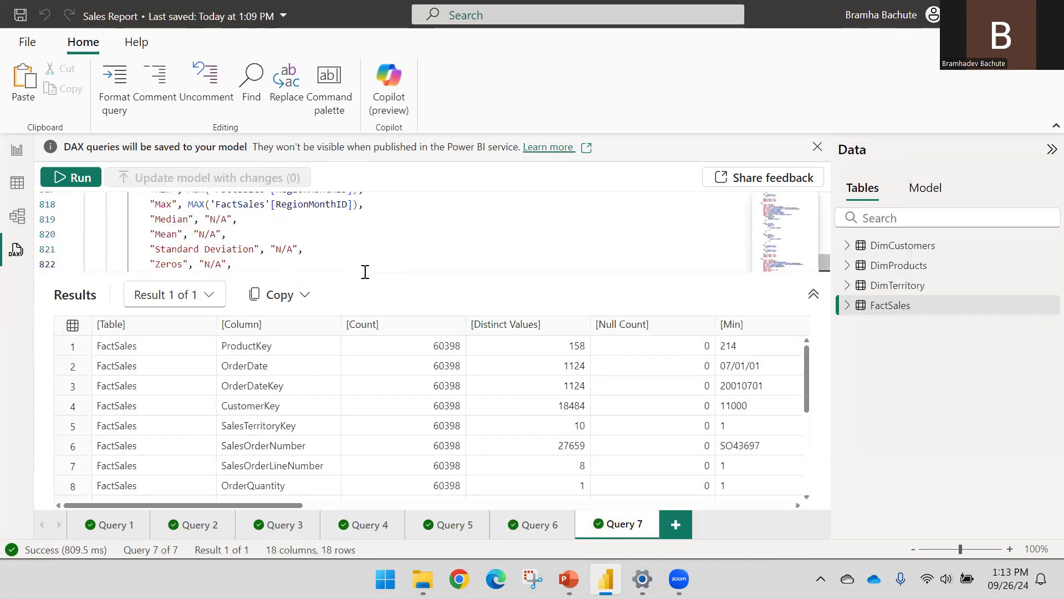
pyautogui.moveTo(344, 273); pyautogui.dragTo(391, 183)
pyautogui.scroll(5, 288, 308)
pyautogui.moveTo(248, 505); pyautogui.dragTo(279, 506)
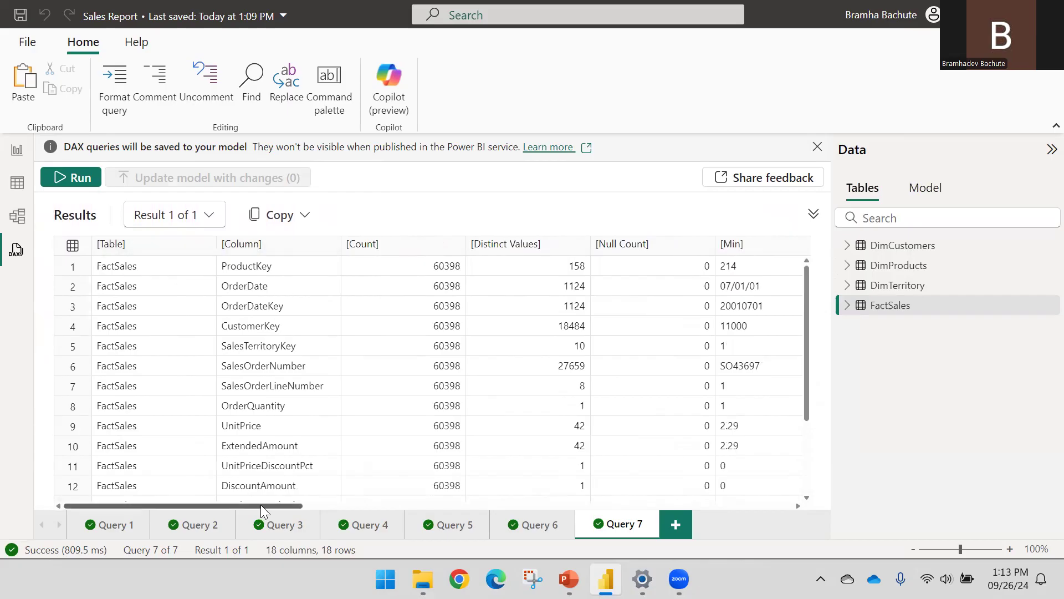
pyautogui.moveTo(264, 506); pyautogui.dragTo(306, 506)
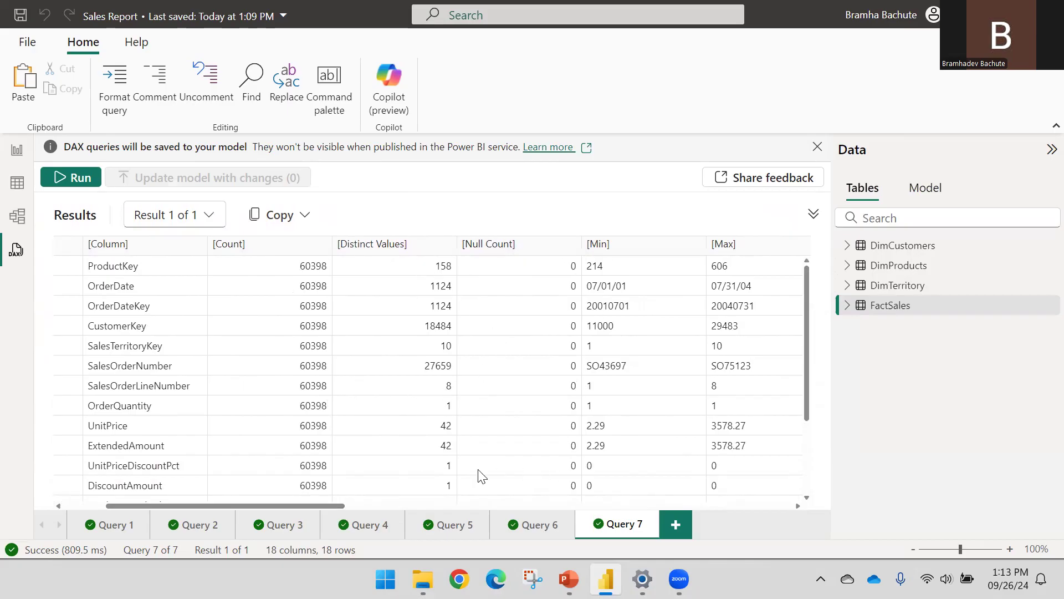
pyautogui.moveTo(337, 506); pyautogui.dragTo(762, 524)
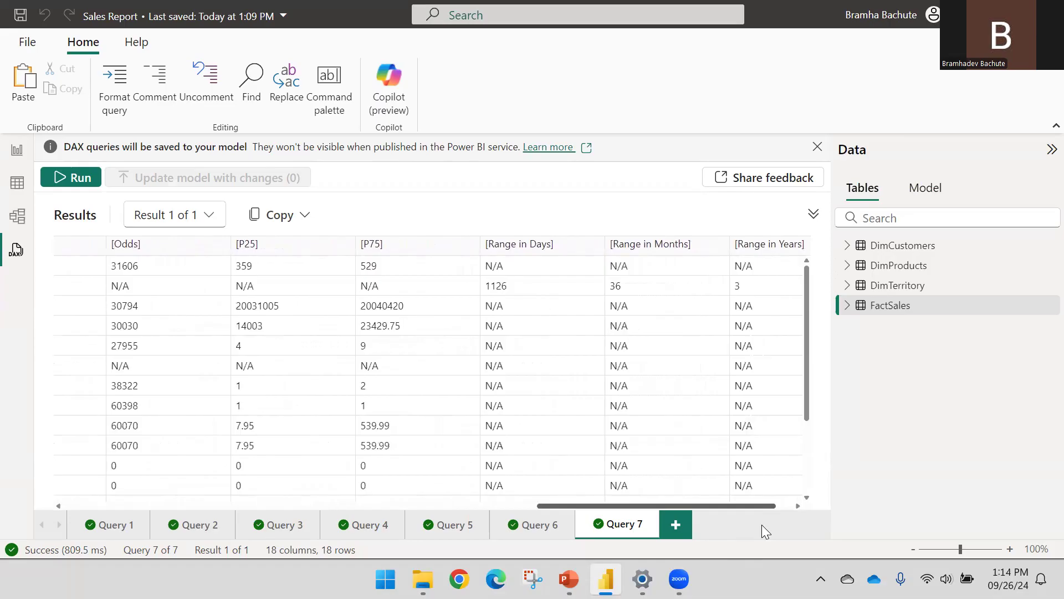
# Read the Quick Queries in Query View slide about tables in PowerPoint and return to Power BI.
pyautogui.moveTo(569, 578)
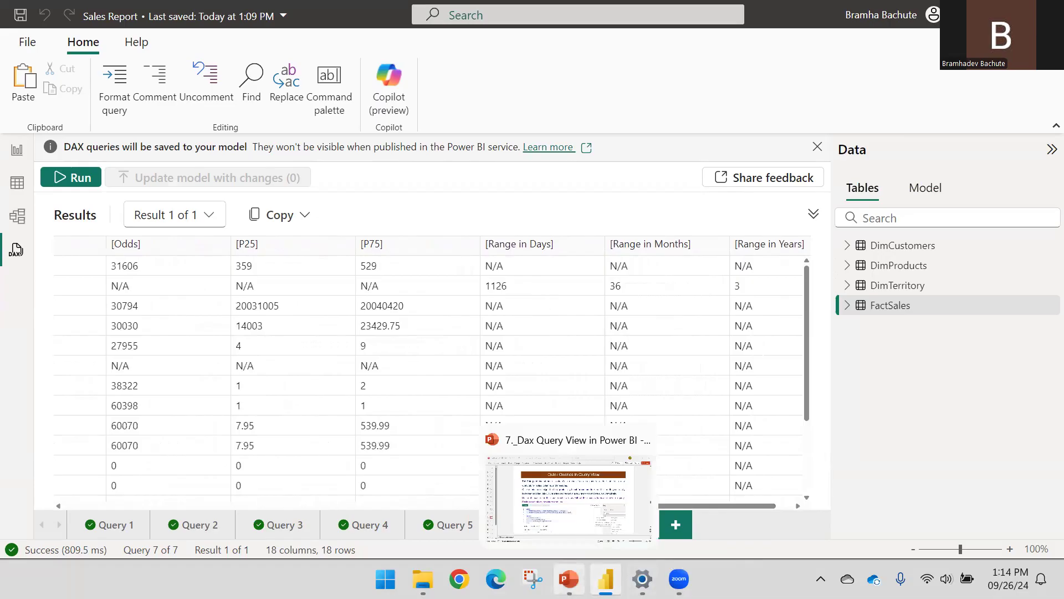
pyautogui.click(568, 496)
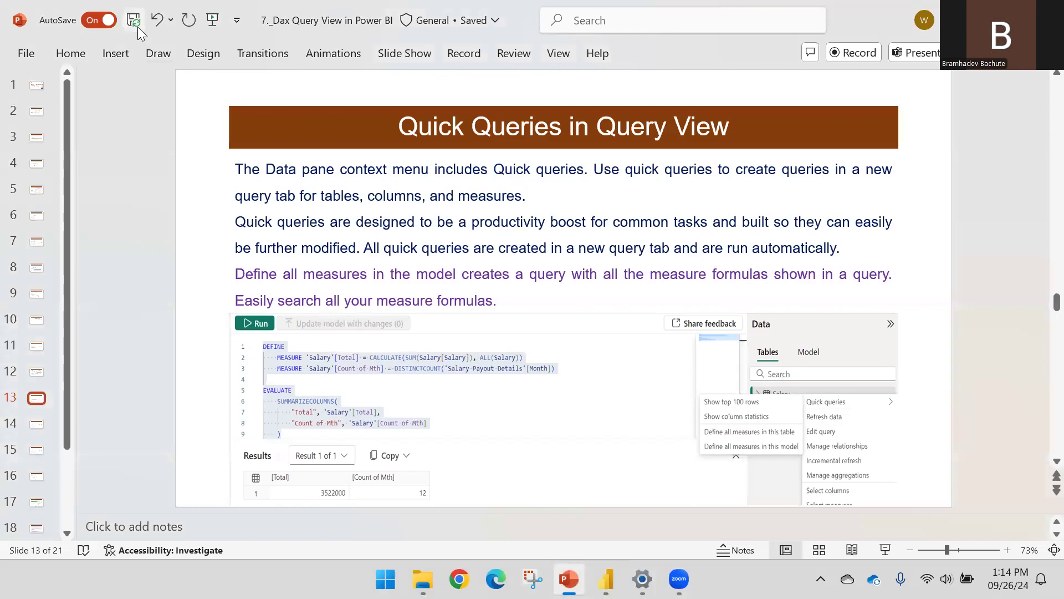
pyautogui.scroll(-1, 178, 233)
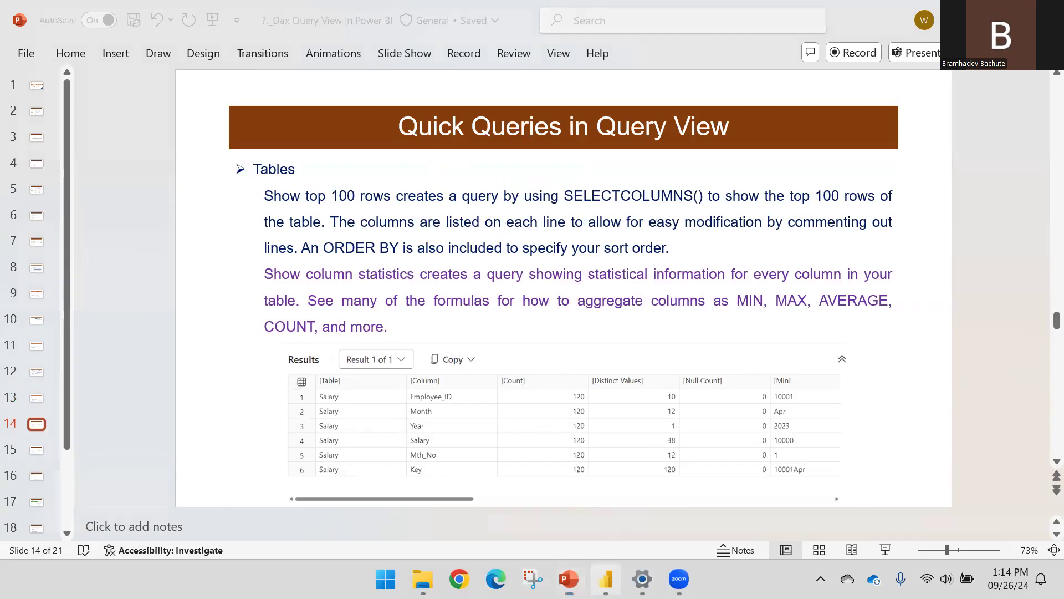
pyautogui.click(606, 579)
# Review the quick query options of the FactSales table, and the code and results of Query 6.
pyautogui.click(1053, 305)
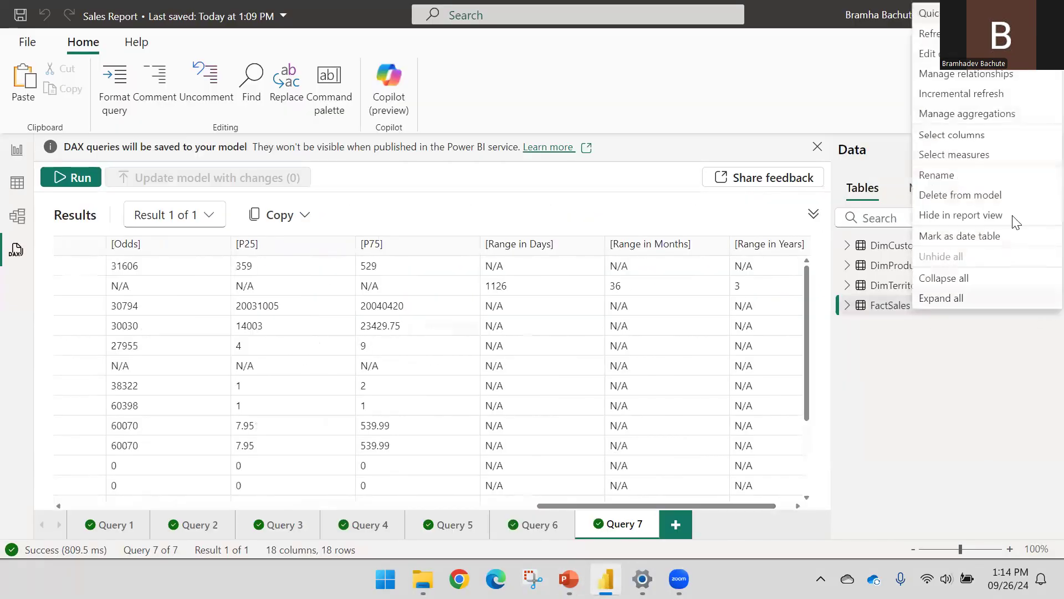
pyautogui.moveTo(937, 20)
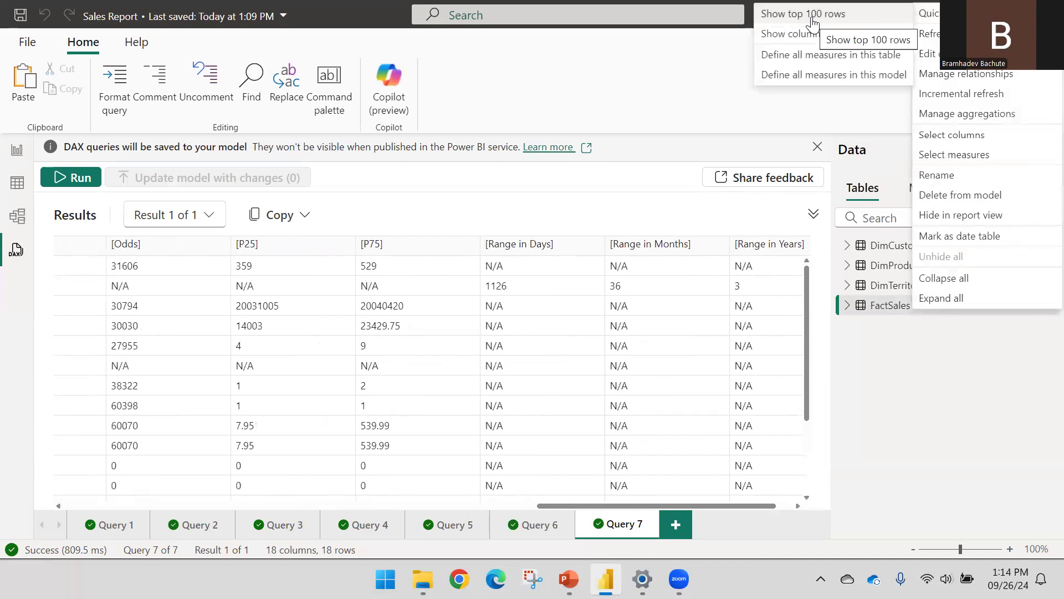
pyautogui.click(532, 525)
pyautogui.scroll(3, 388, 327)
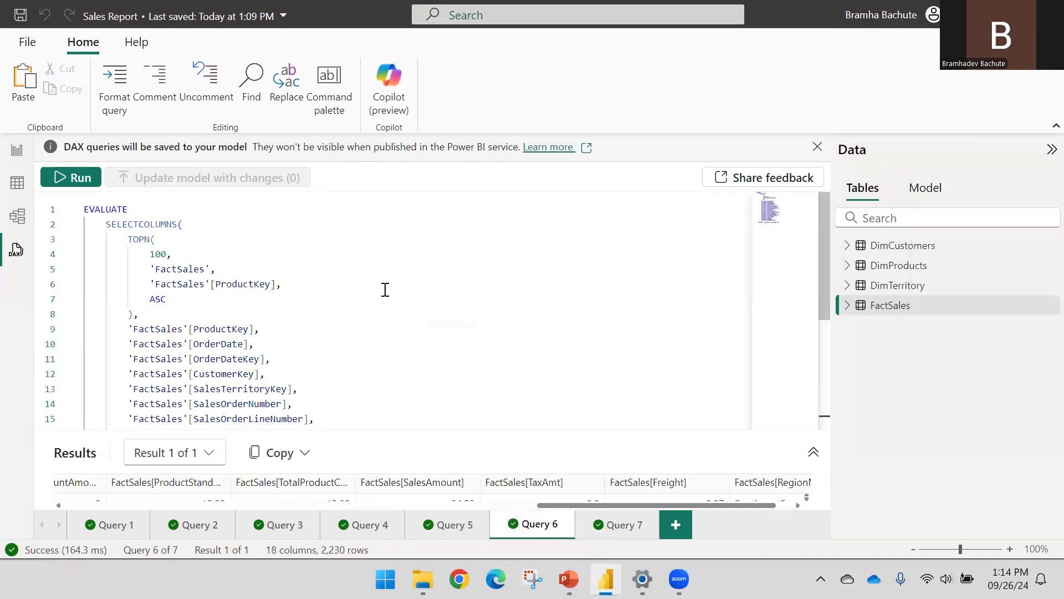
pyautogui.moveTo(347, 430); pyautogui.dragTo(349, 237)
# Check the PowerPoint slide again, return to Power BI and view the column statistics in Query 7 from the first column.
pyautogui.moveTo(569, 579)
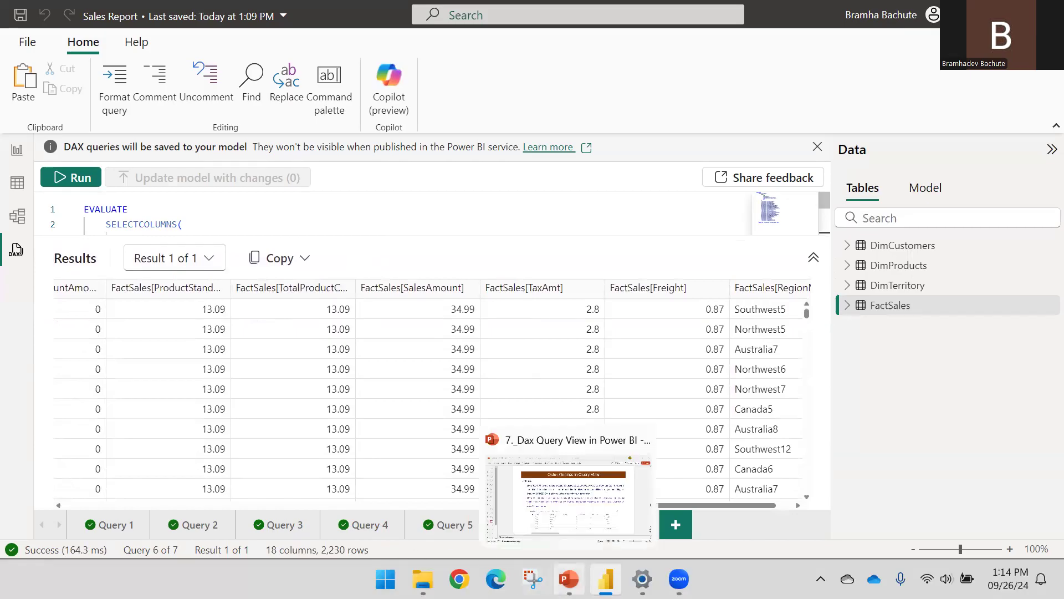
pyautogui.click(548, 526)
pyautogui.click(606, 579)
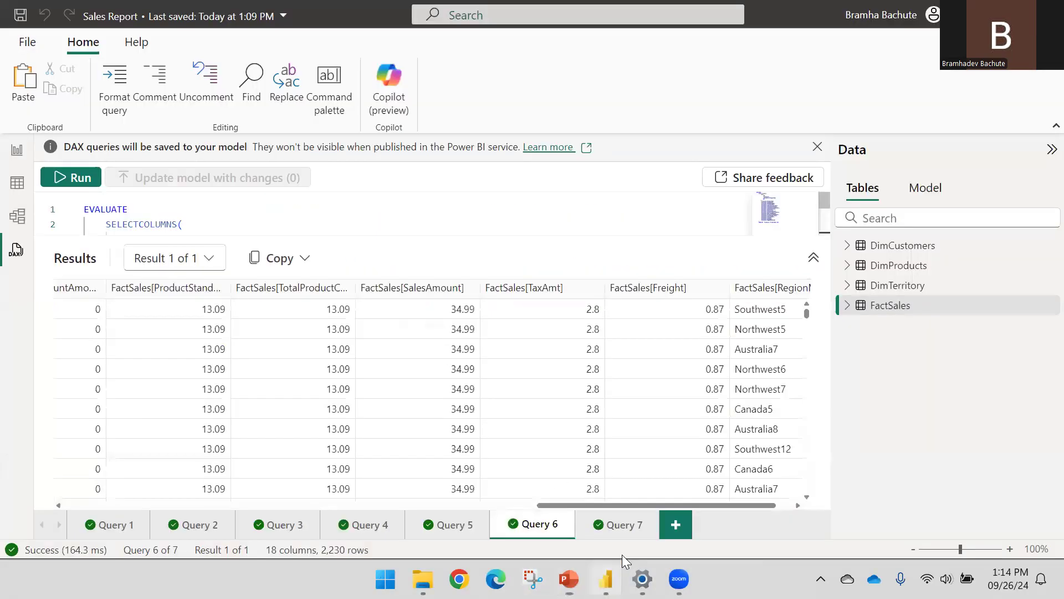
pyautogui.click(619, 525)
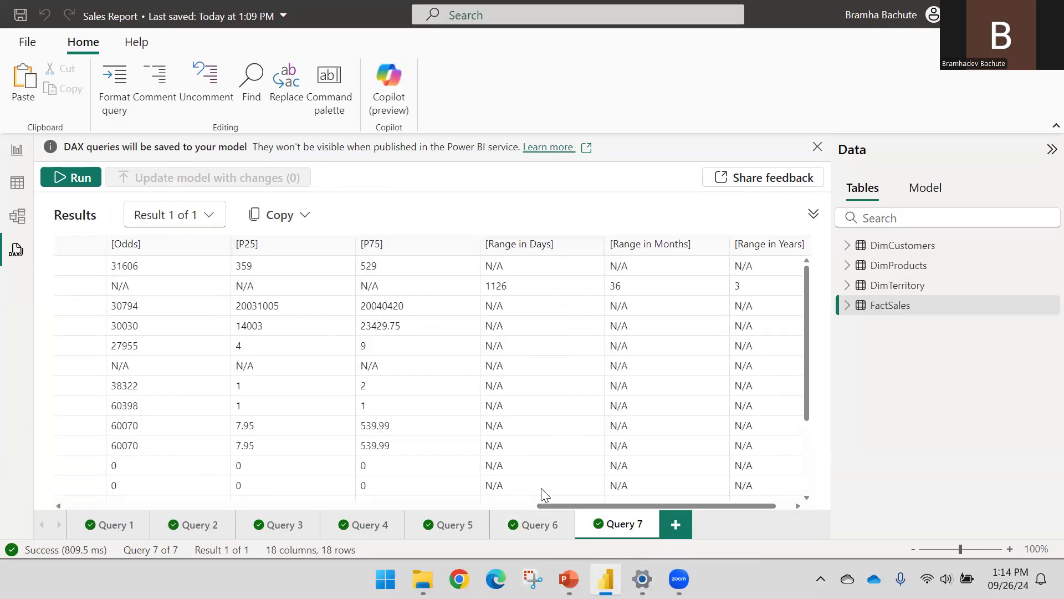
pyautogui.moveTo(554, 506); pyautogui.dragTo(77, 506)
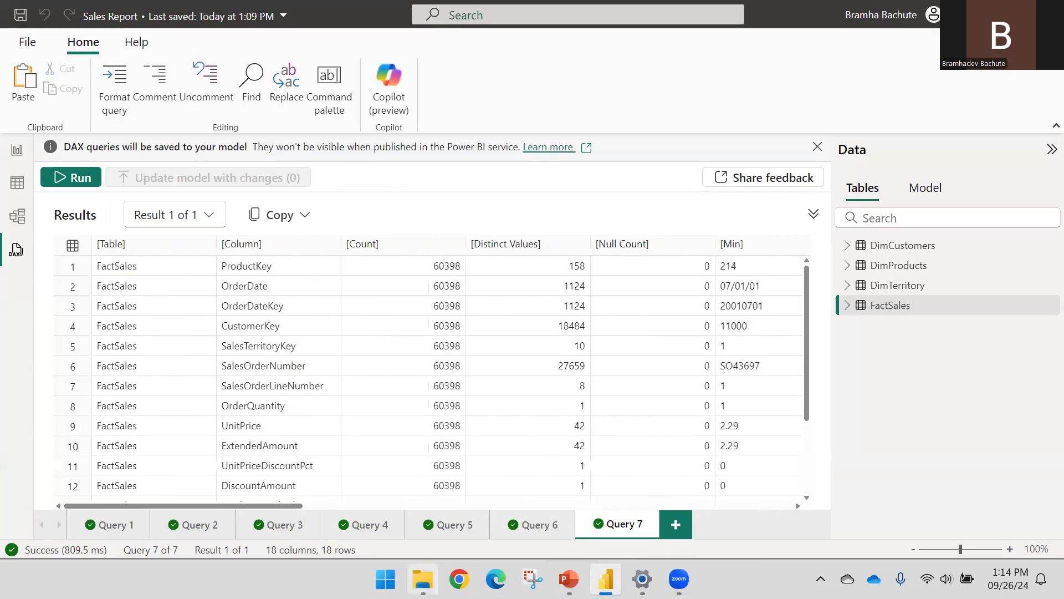
# Read the Results grid in Query View slide in PowerPoint and return to Power BI.
pyautogui.click(569, 579)
pyautogui.scroll(-2, 400, 253)
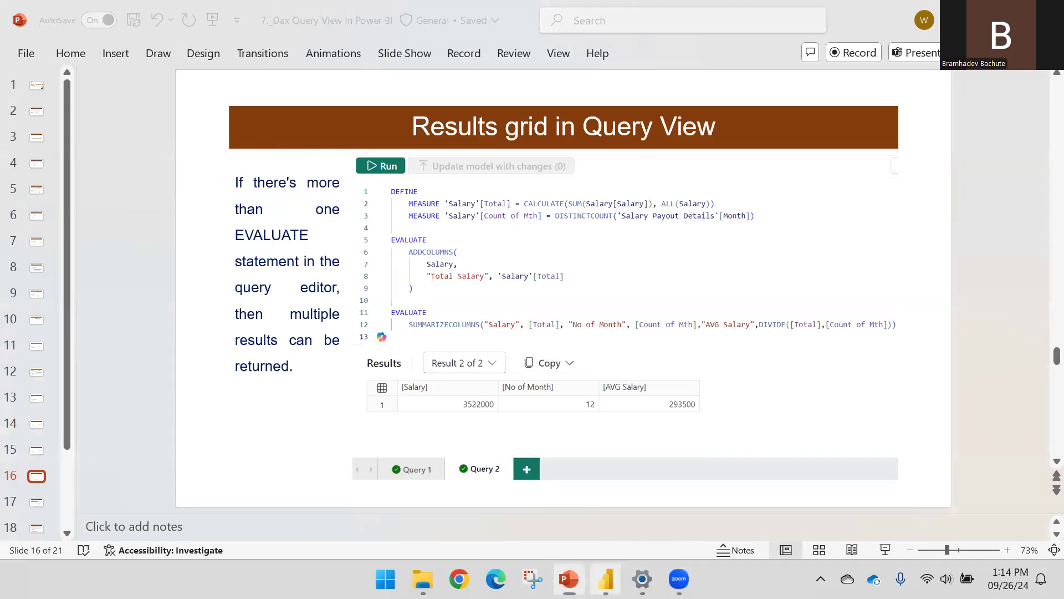
pyautogui.click(606, 578)
# Expand the FactSales table and create a quick query that evaluates its Sales For Bikes measure.
pyautogui.click(423, 516)
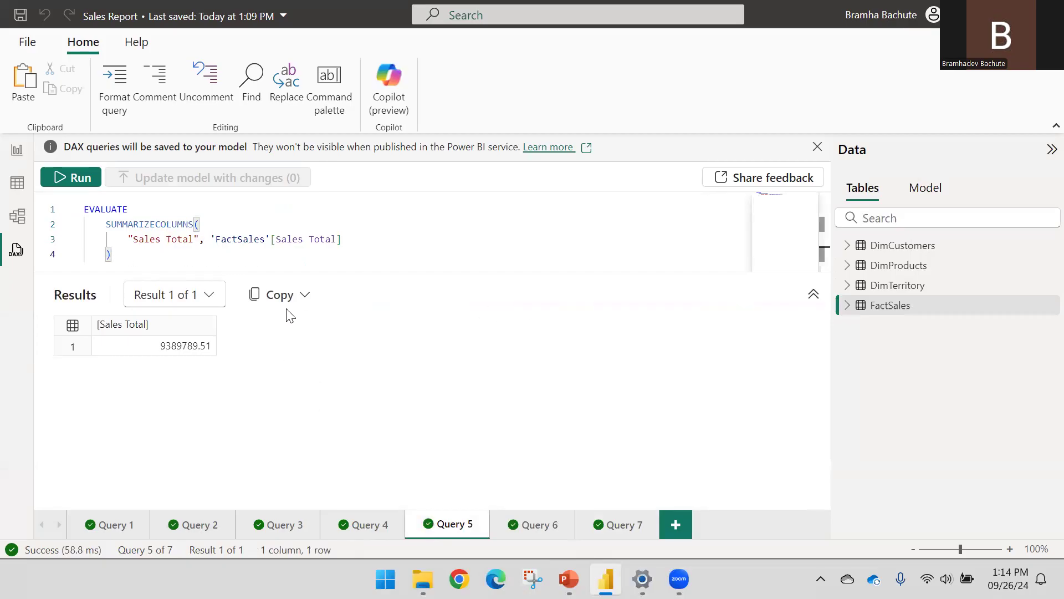
pyautogui.click(845, 308)
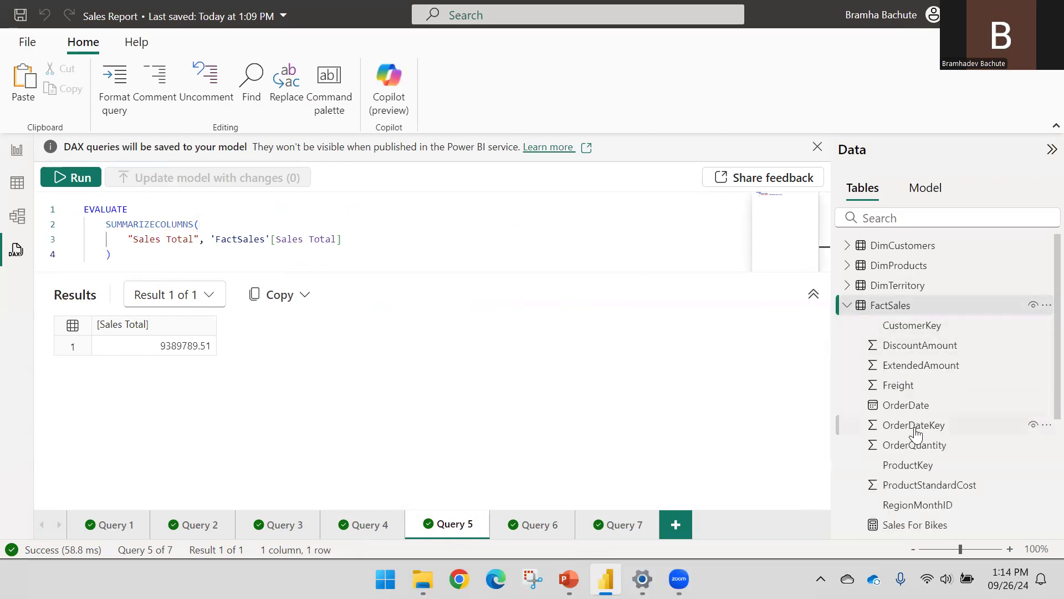
pyautogui.scroll(-3, 918, 430)
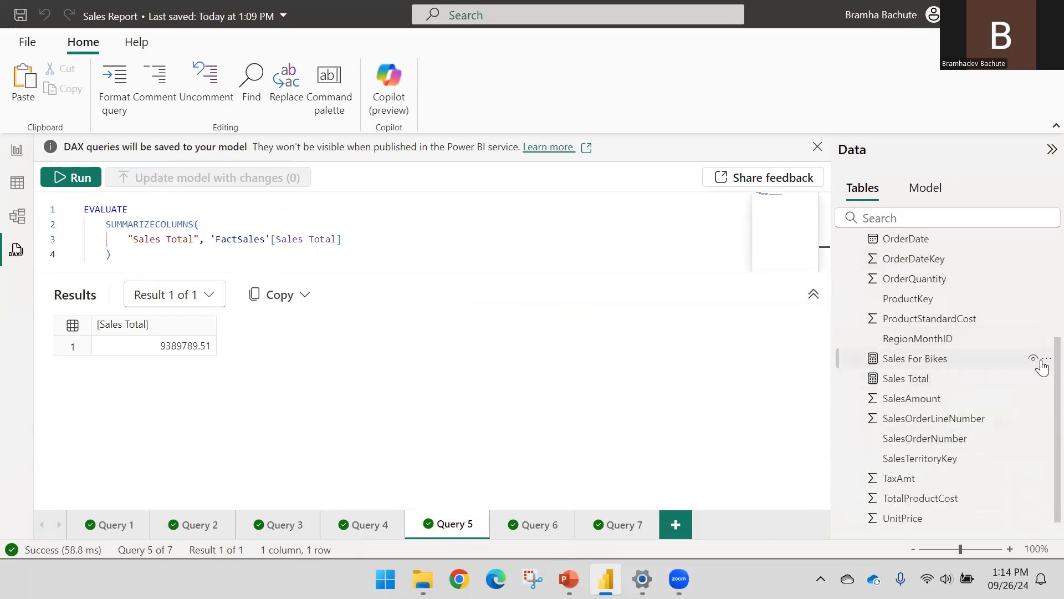
pyautogui.click(1042, 360)
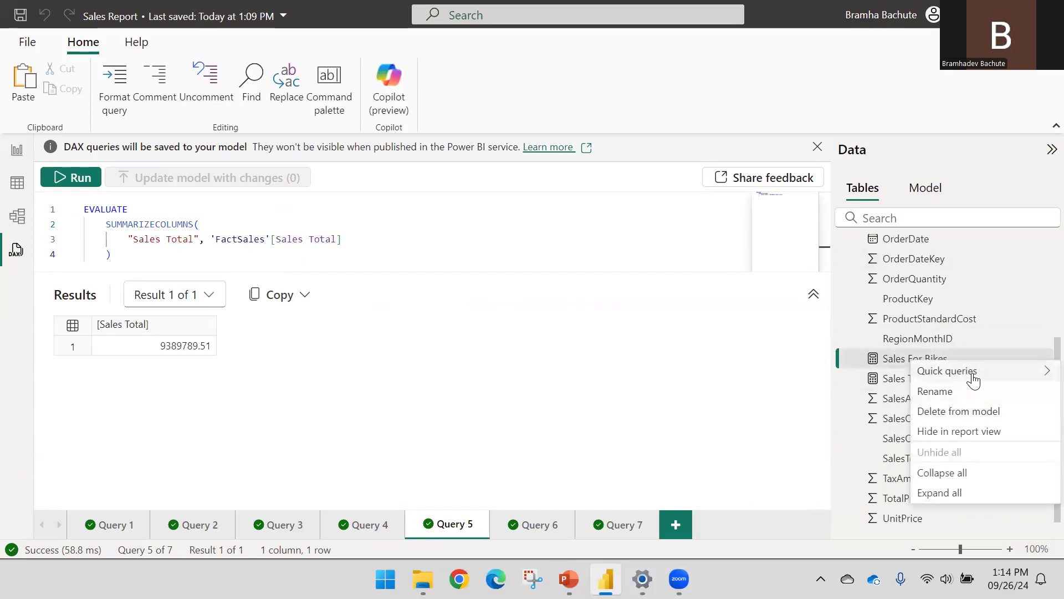
pyautogui.moveTo(974, 370)
pyautogui.click(818, 379)
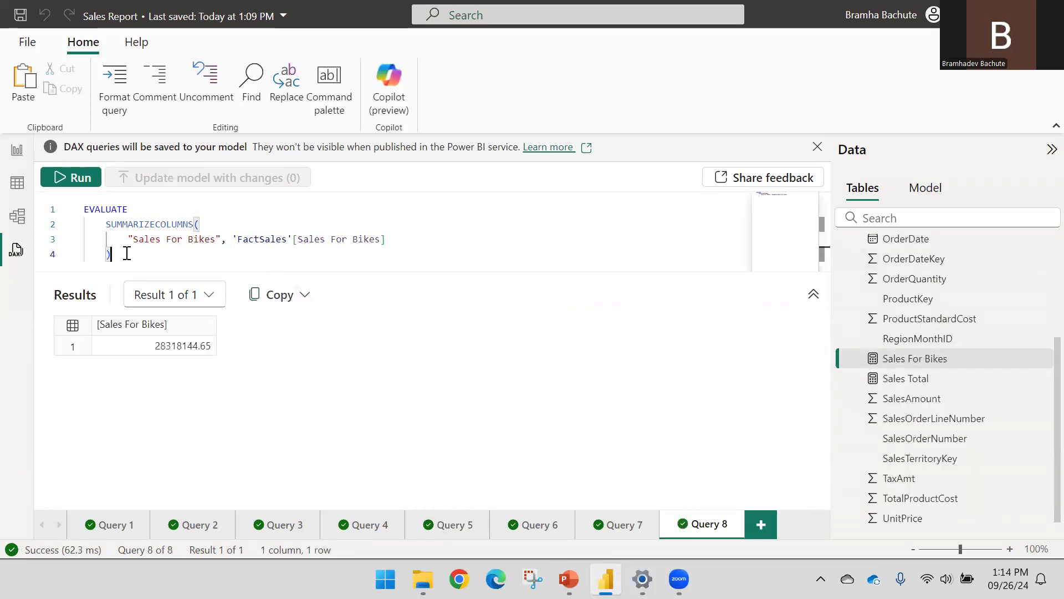
# Duplicate the whole EVALUATE statement below the original in Query 8, separated by a blank line.
pyautogui.moveTo(126, 254); pyautogui.dragTo(83, 211)
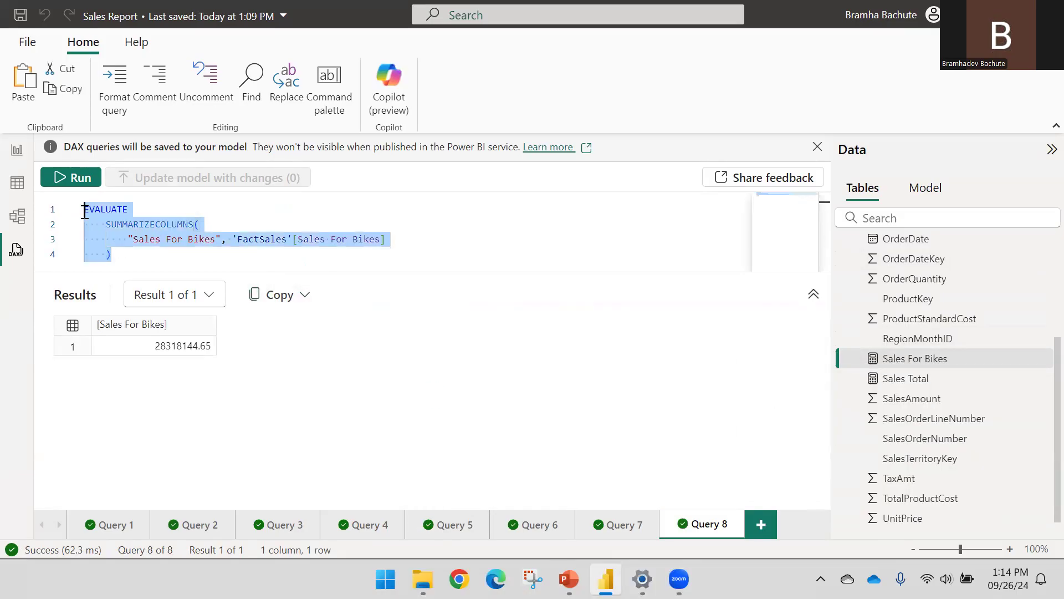
pyautogui.hotkey('ctrl', 'c')
pyautogui.click(138, 256)
pyautogui.press('Return')
pyautogui.press('Return')
pyautogui.hotkey('ctrl', 'v')
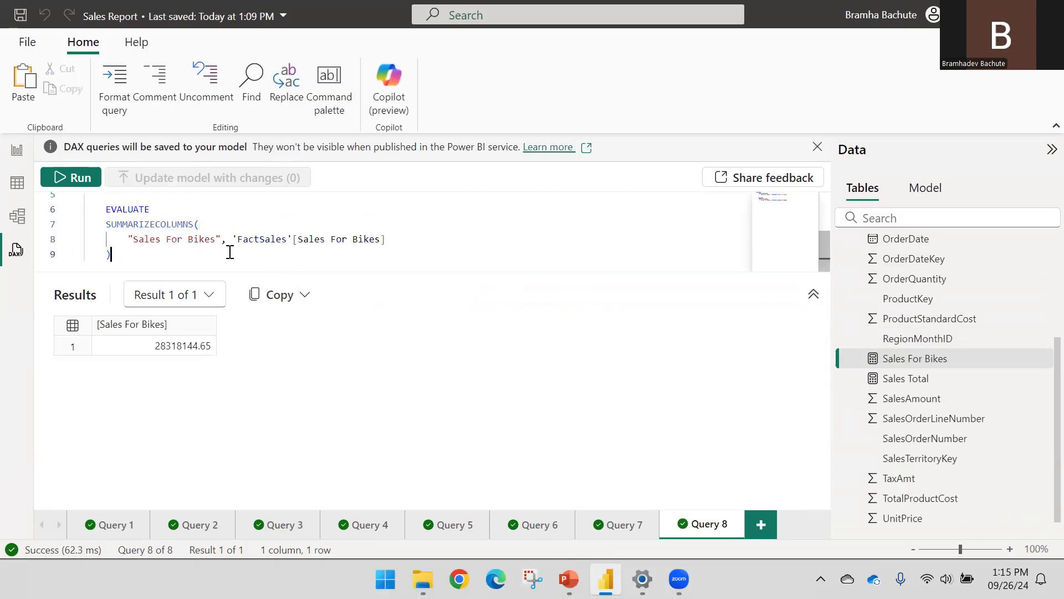
# Change the copied statement's column label to "Sales Total" and its measure reference to 'FactSales'[Sales Total].
pyautogui.moveTo(166, 239); pyautogui.dragTo(207, 239)
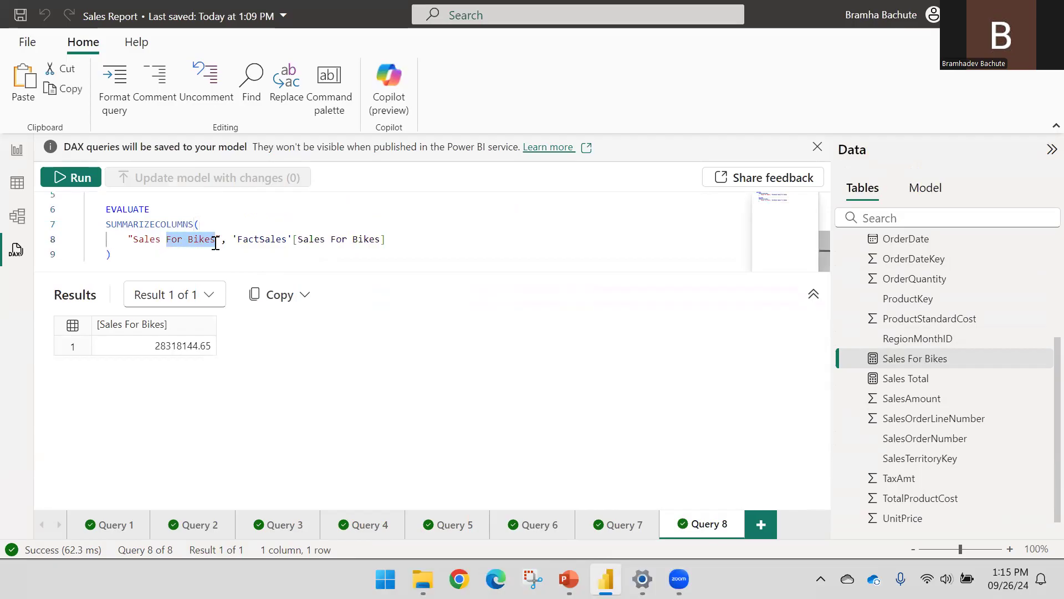
pyautogui.press('BackSpace')
pyautogui.write('Total')
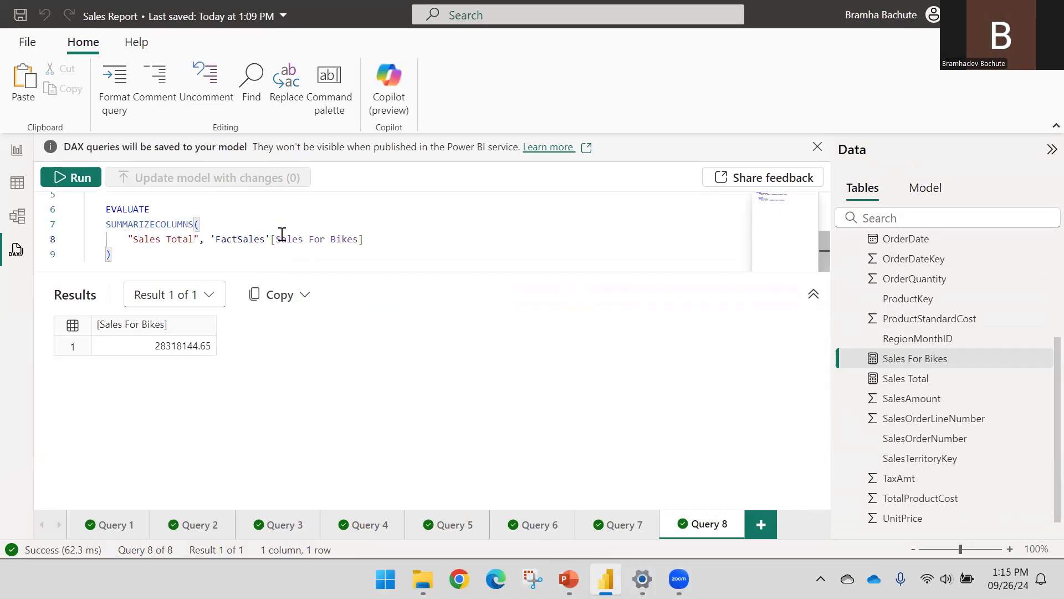
pyautogui.moveTo(276, 239); pyautogui.dragTo(358, 239)
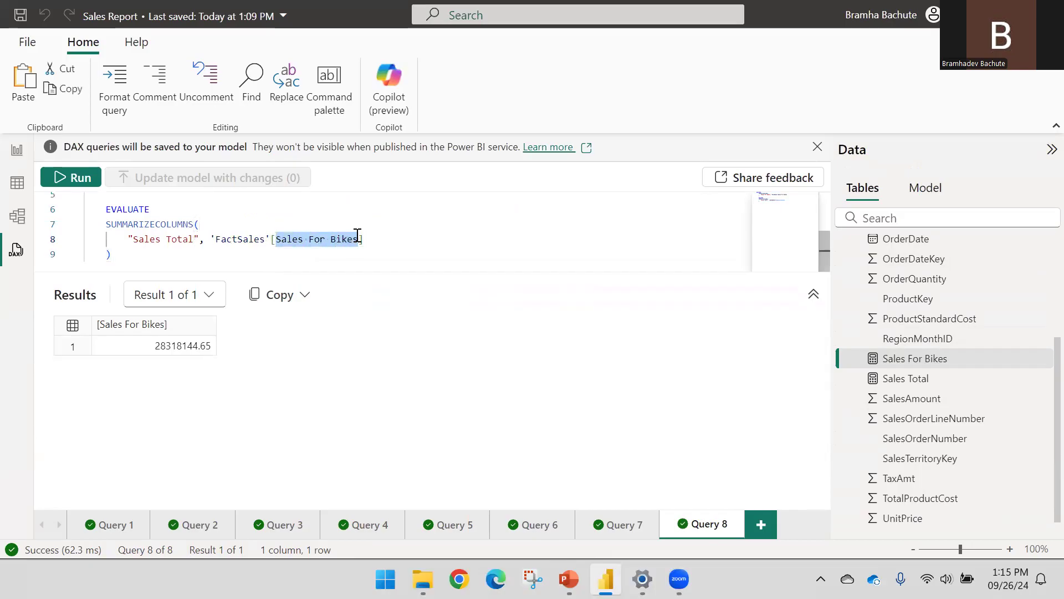
pyautogui.write('Sa')
pyautogui.press('Down')
pyautogui.press('Return')
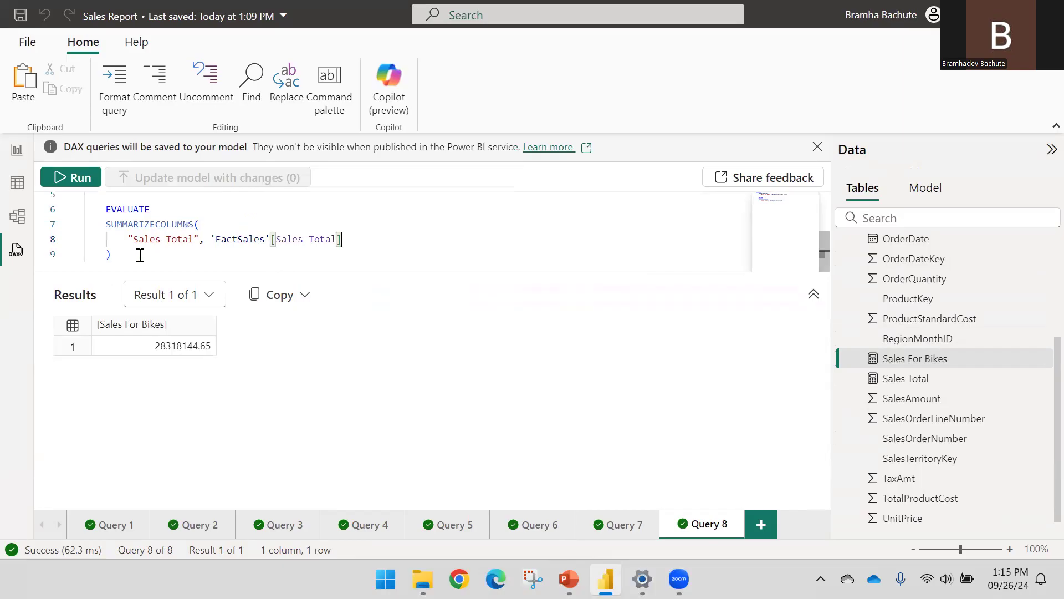
# Outdent the second EVALUATE block and run both statements of Query 8 together.
pyautogui.scroll(2, 140, 256)
pyautogui.moveTo(281, 271); pyautogui.dragTo(281, 451)
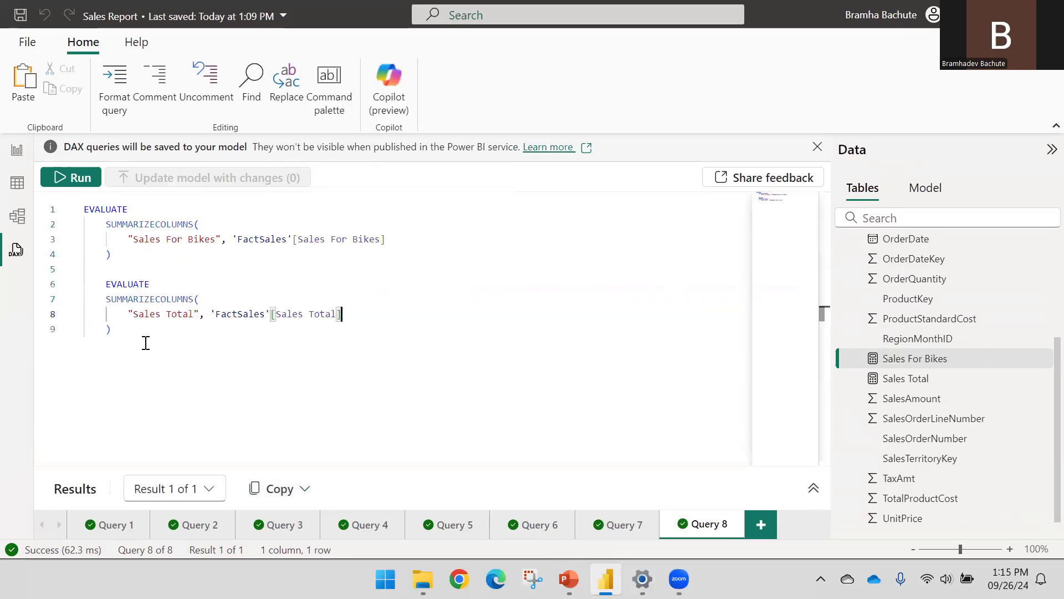
pyautogui.moveTo(111, 329); pyautogui.dragTo(105, 285)
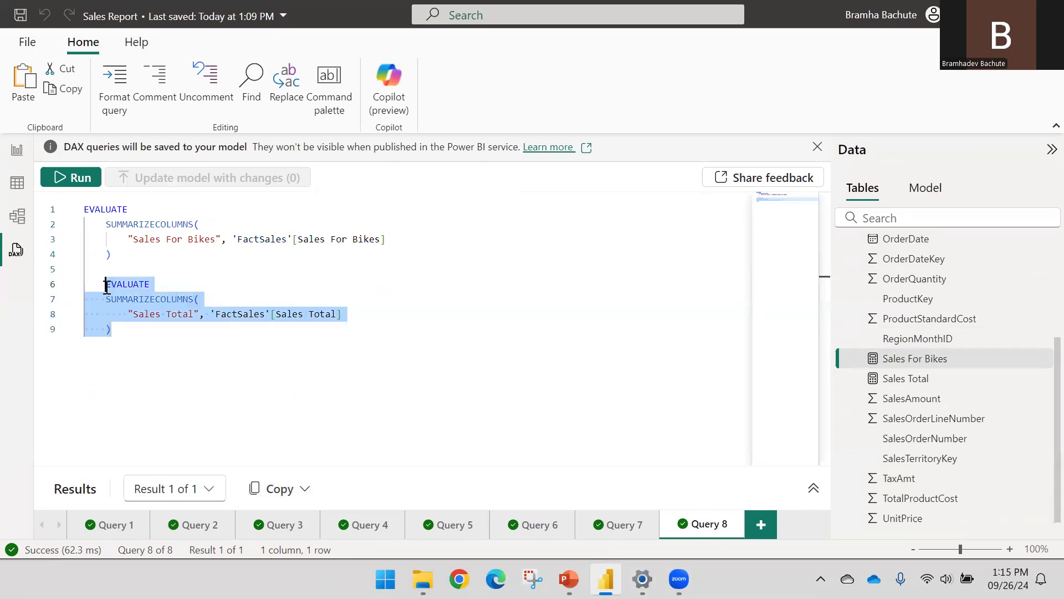
pyautogui.hotkey('shift', 'Tab')
pyautogui.moveTo(89, 330); pyautogui.dragTo(77, 219)
pyautogui.click(72, 178)
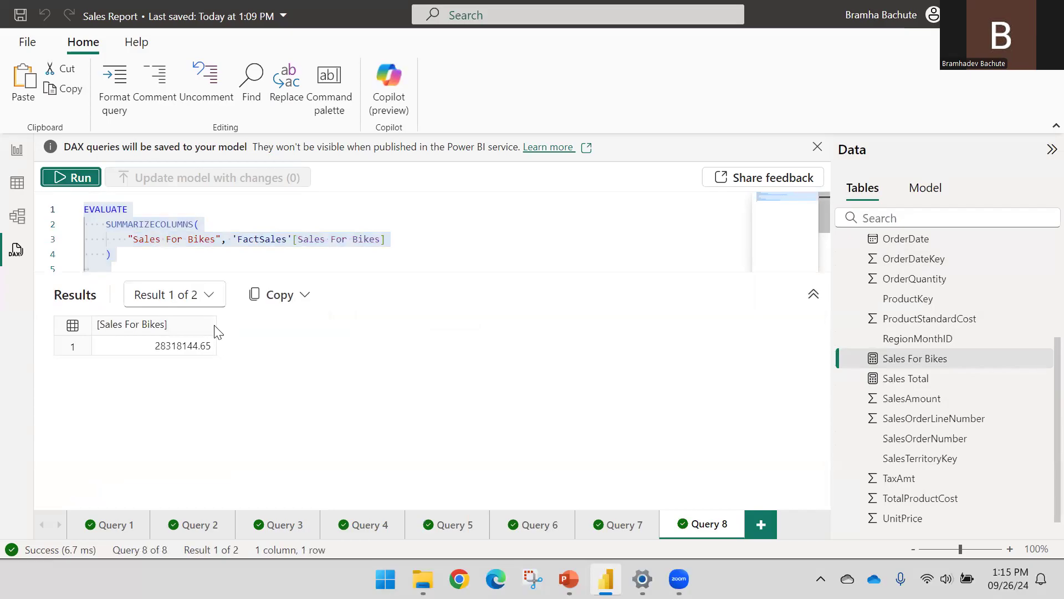
# Switch the results grid to the second result and compare it with the Sales Total statement.
pyautogui.click(209, 295)
pyautogui.click(345, 395)
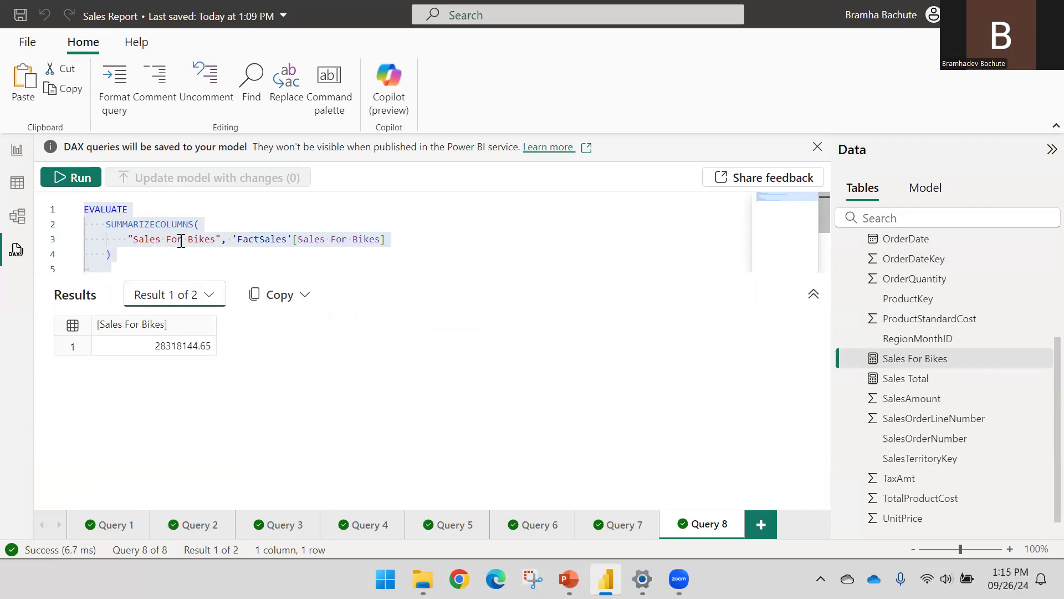
pyautogui.click(202, 294)
pyautogui.click(175, 351)
pyautogui.scroll(-2, 238, 222)
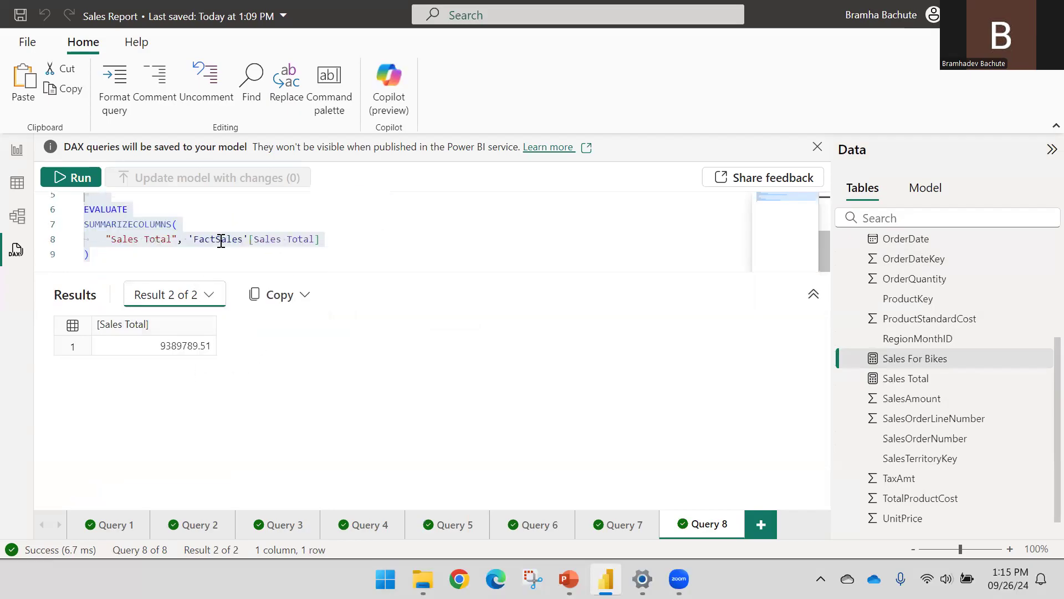
# Enlarge the query editor to show both EVALUATE statements and compare them with the multiple-results slide in PowerPoint.
pyautogui.scroll(2, 254, 249)
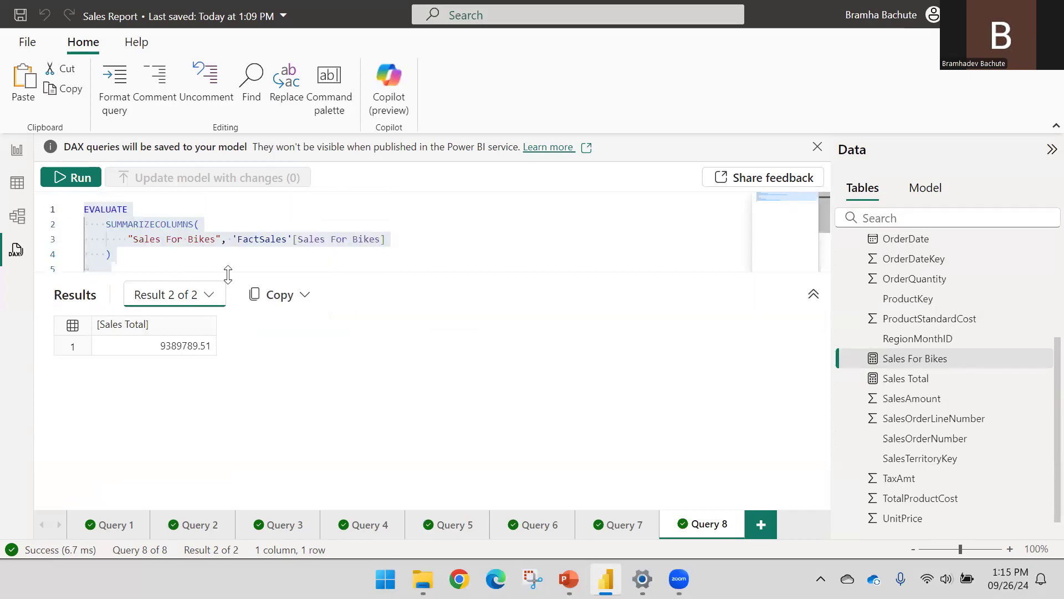
pyautogui.moveTo(228, 271); pyautogui.dragTo(228, 359)
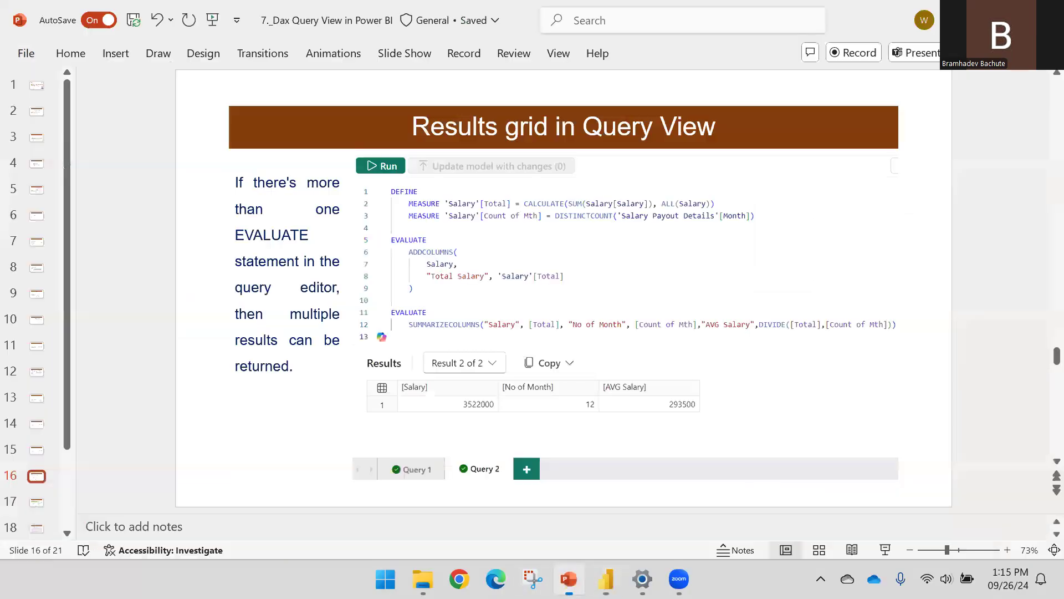
pyautogui.click(562, 570)
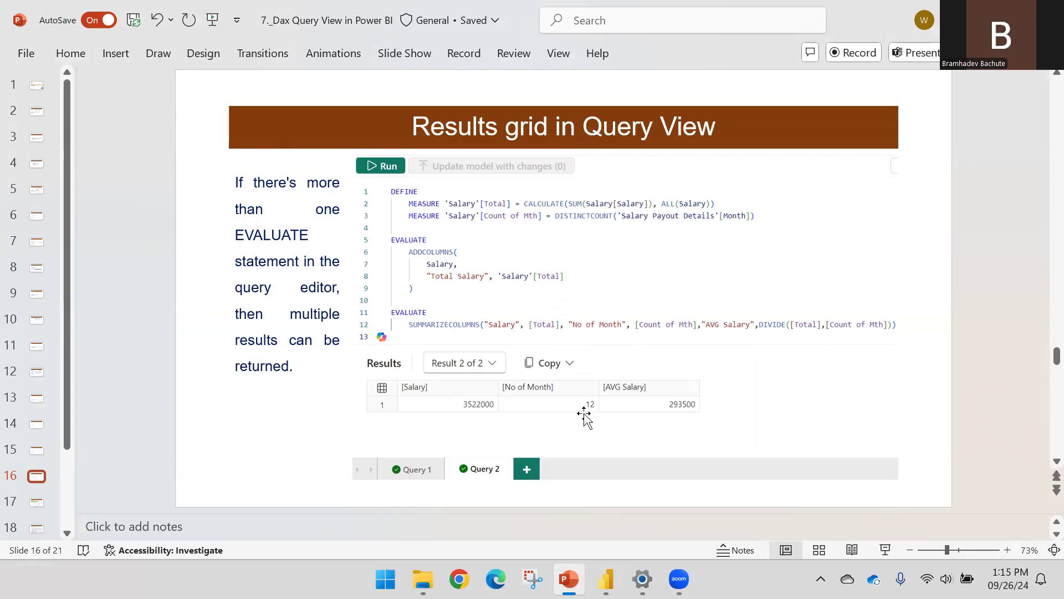
pyautogui.click(606, 578)
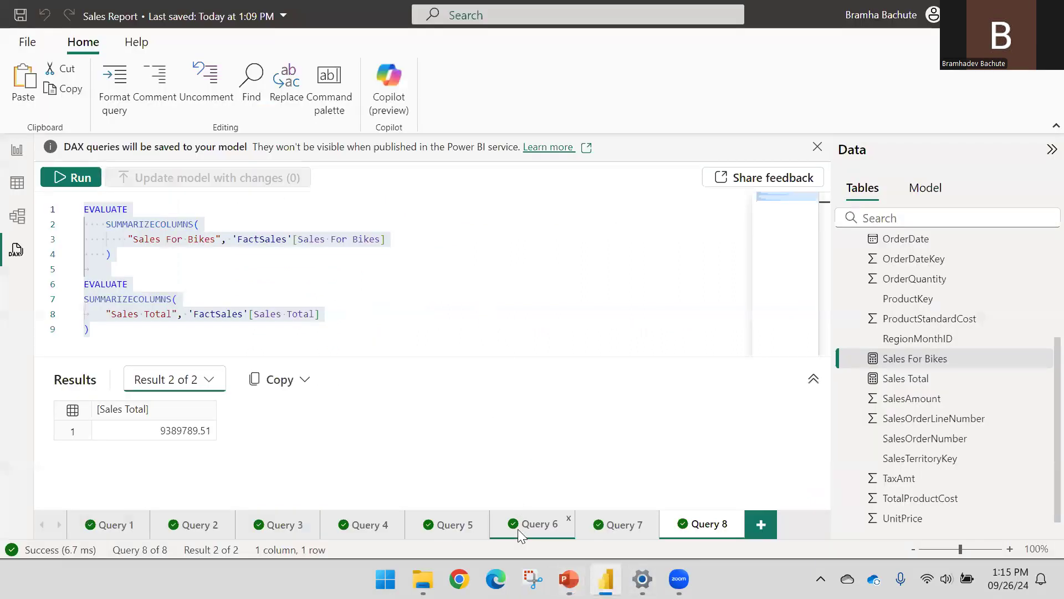
# Advance the PowerPoint deck to the Performance Analyzer slide, then return to Power BI and select all of Query 8's text.
pyautogui.hotkey('alt', 'Tab')
pyautogui.scroll(-1, 575, 288)
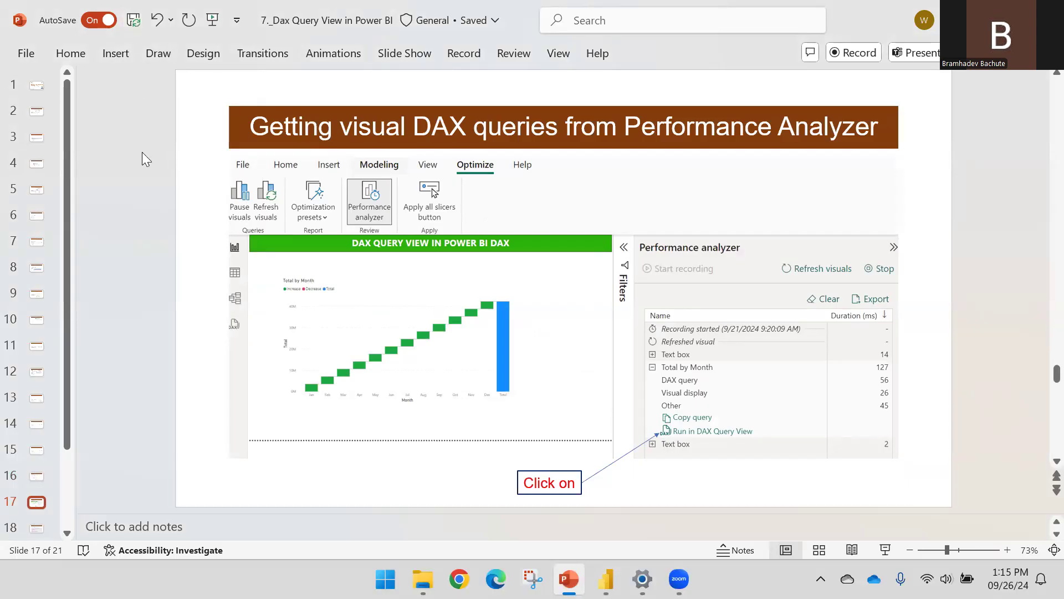
pyautogui.click(606, 579)
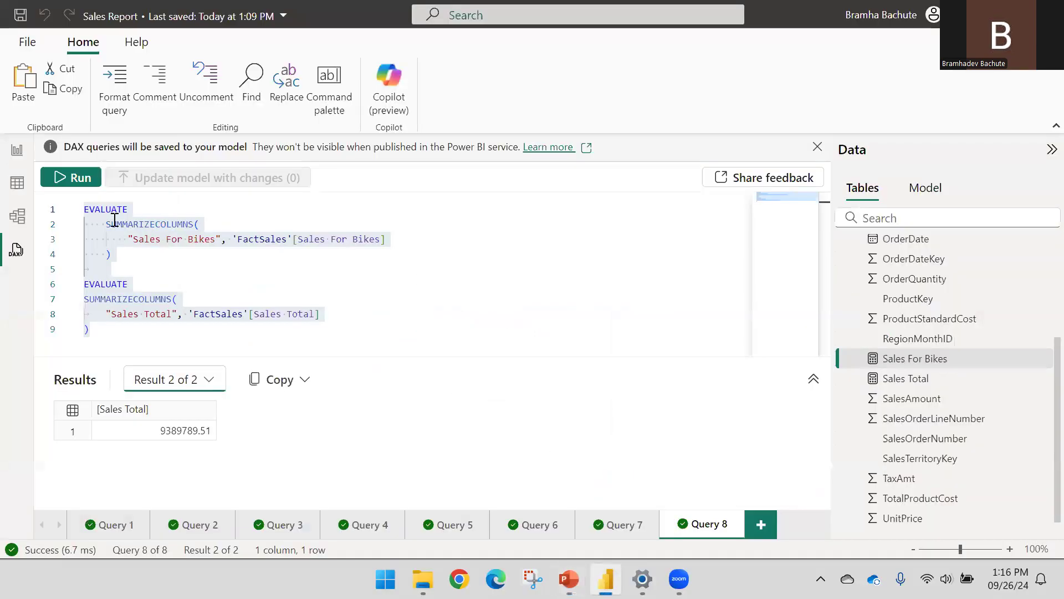
pyautogui.click(111, 327)
pyautogui.hotkey('ctrl', 'a')
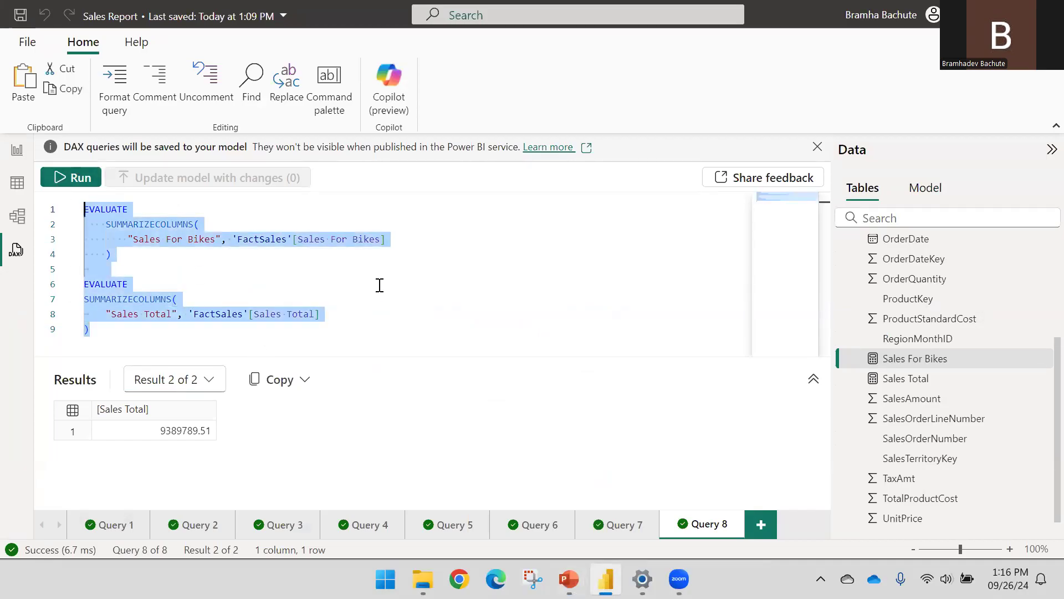
# Switch to the report view, select the Count of OrderDateKey by Year and Month chart and check the Performance Analyzer slide in PowerPoint.
pyautogui.click(17, 150)
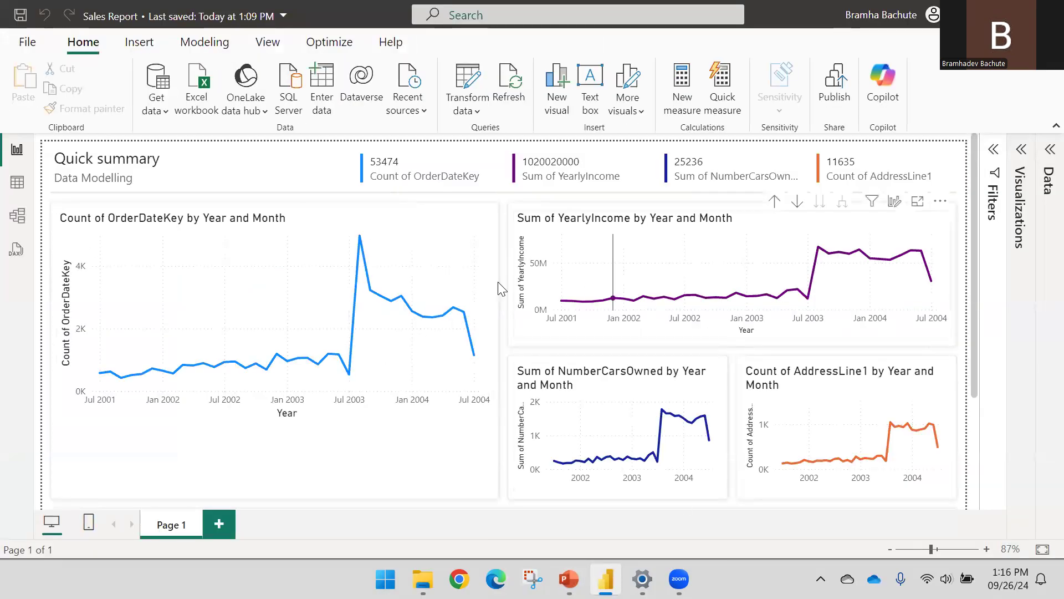
pyautogui.click(421, 288)
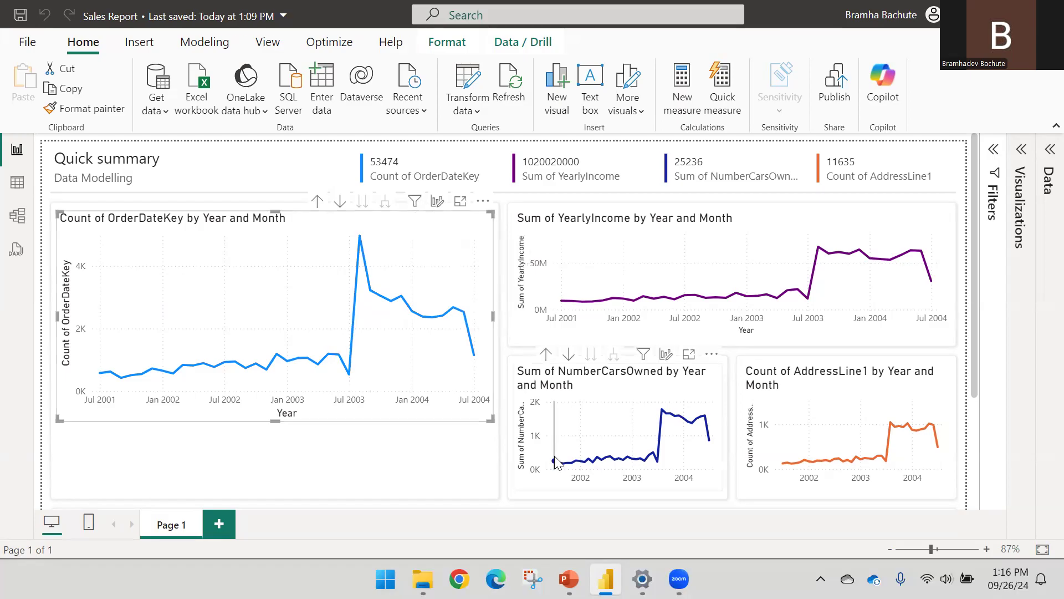
pyautogui.click(569, 578)
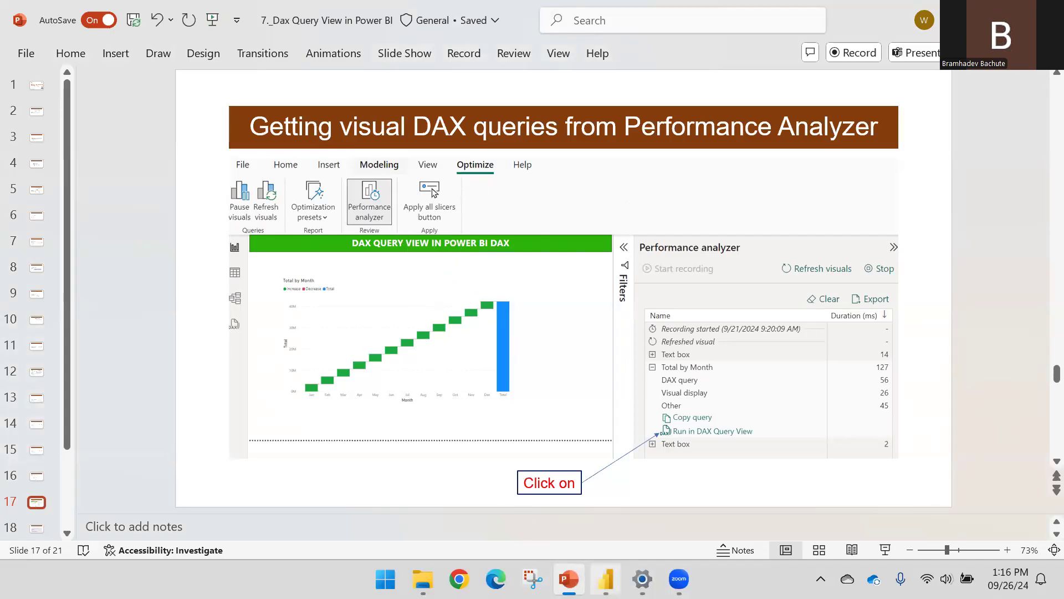
pyautogui.click(605, 578)
# Open Performance Analyzer, start recording and refresh the report's visuals.
pyautogui.click(321, 49)
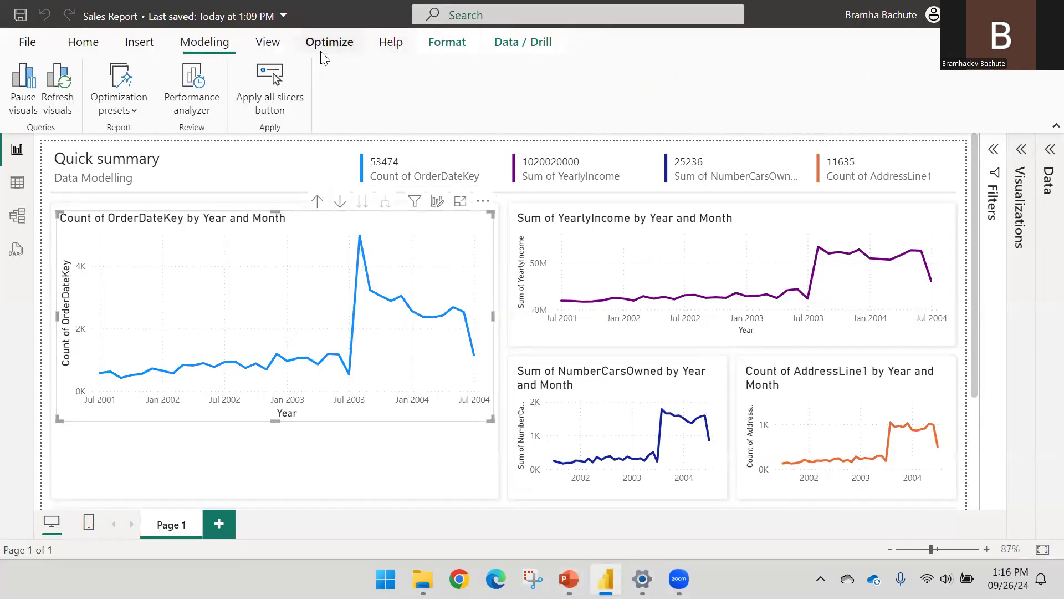
pyautogui.click(183, 95)
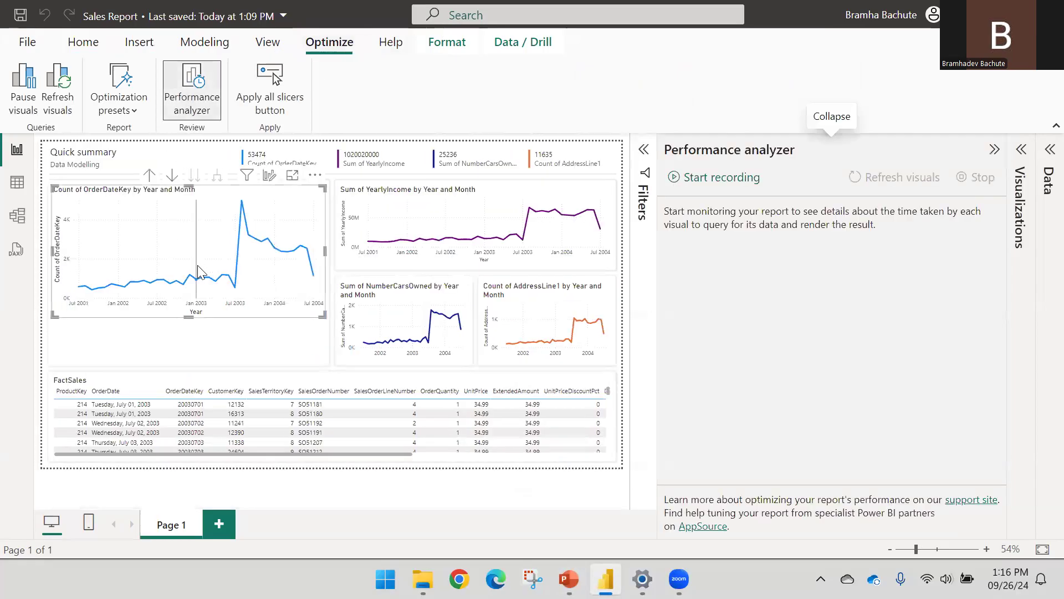
pyautogui.click(696, 179)
pyautogui.click(914, 182)
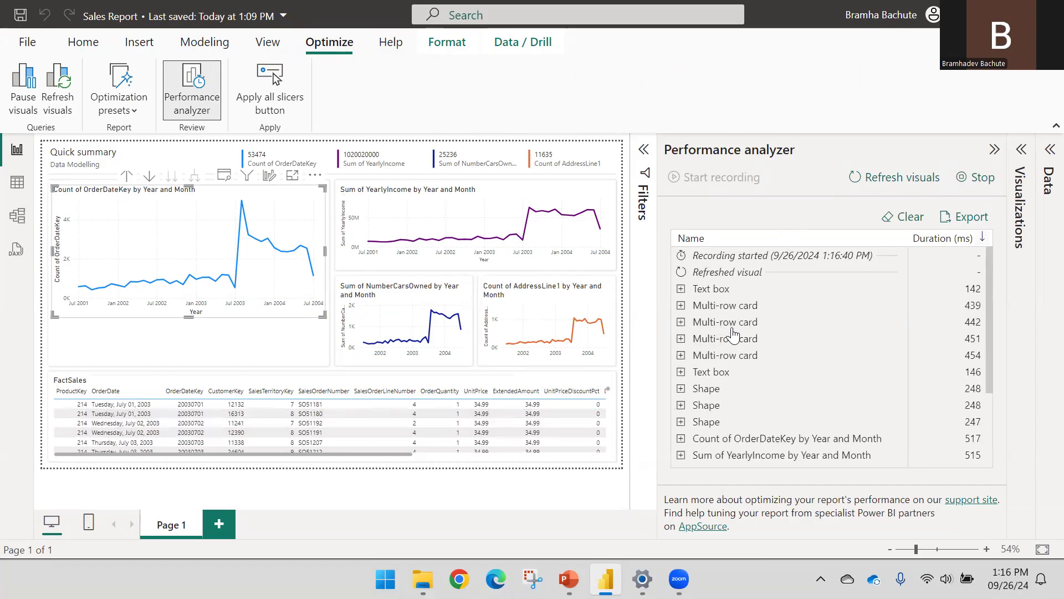
# Find the Count of OrderDateKey by Year and Month entry in the recorded results and expand its details.
pyautogui.scroll(-3, 745, 318)
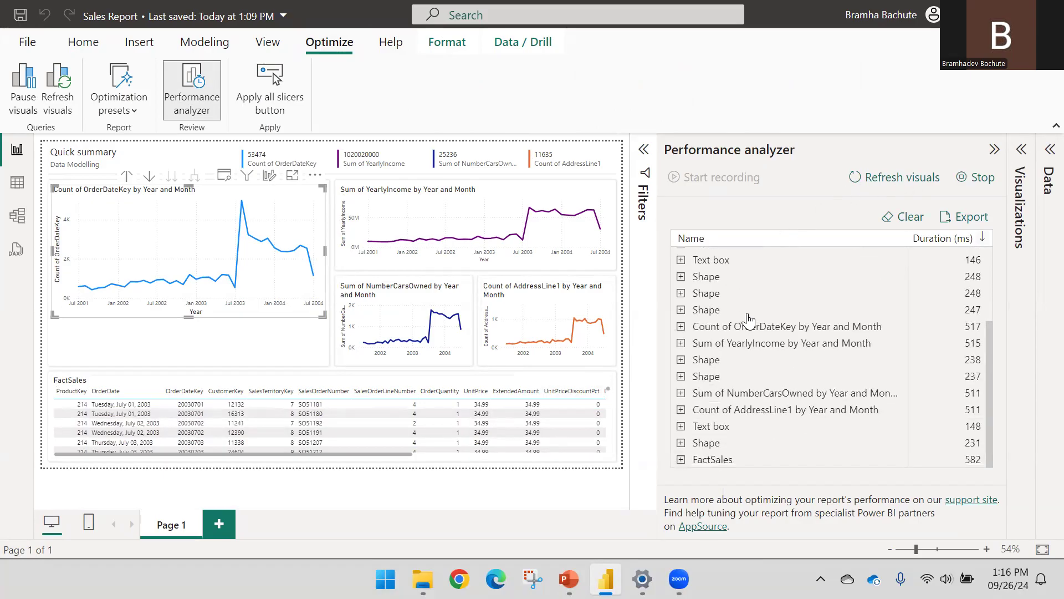
pyautogui.scroll(3, 748, 320)
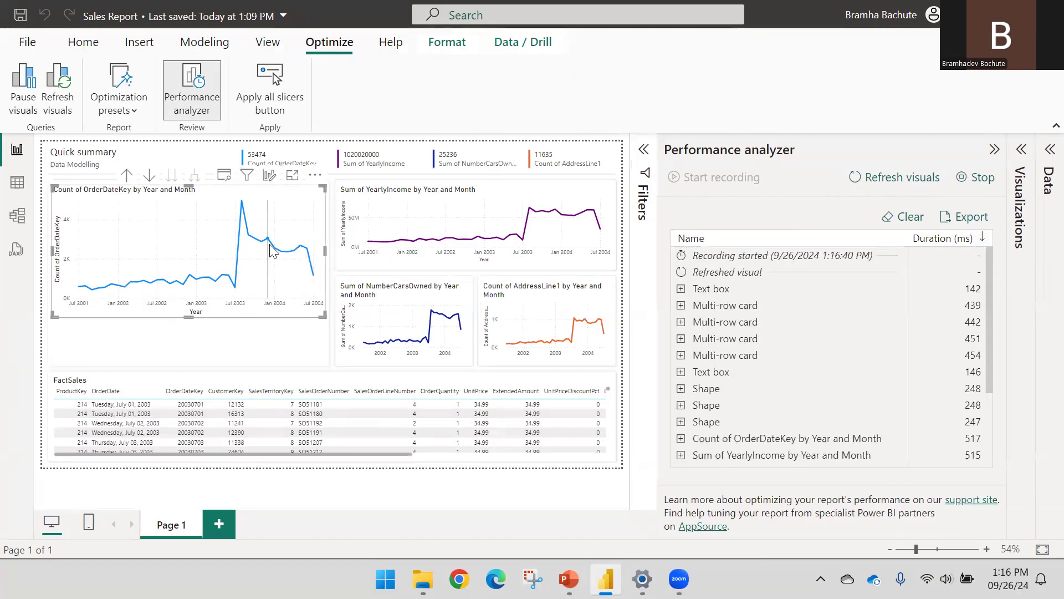
pyautogui.scroll(-3, 773, 333)
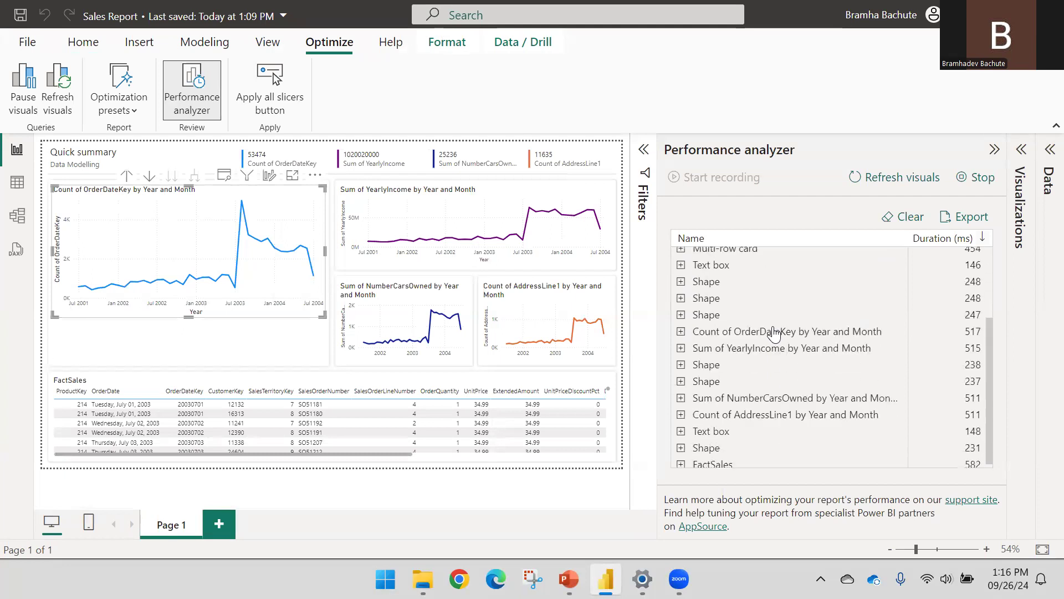
pyautogui.click(769, 329)
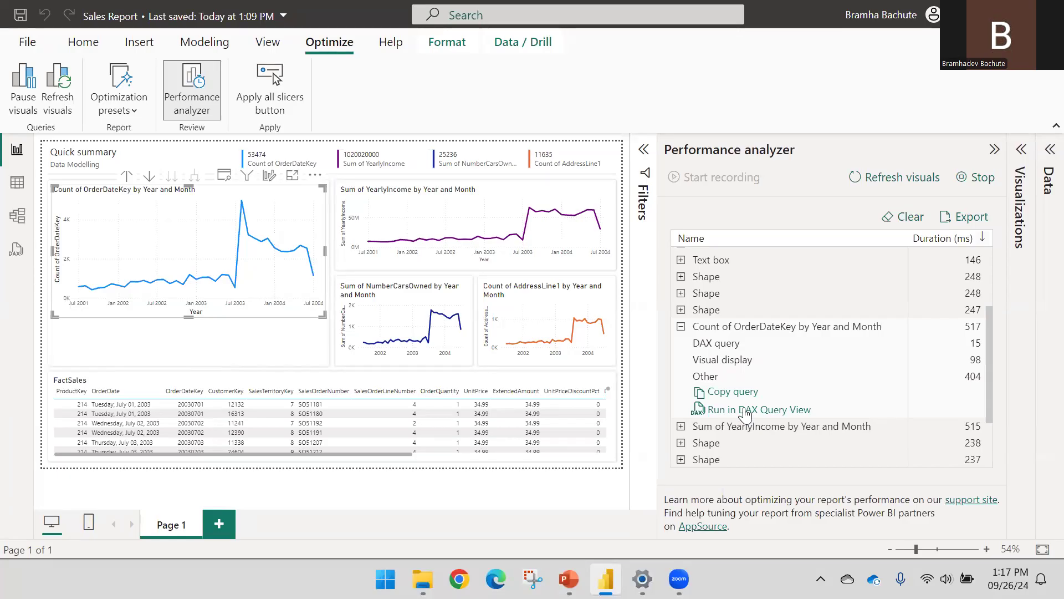
pyautogui.click(682, 327)
pyautogui.click(682, 327)
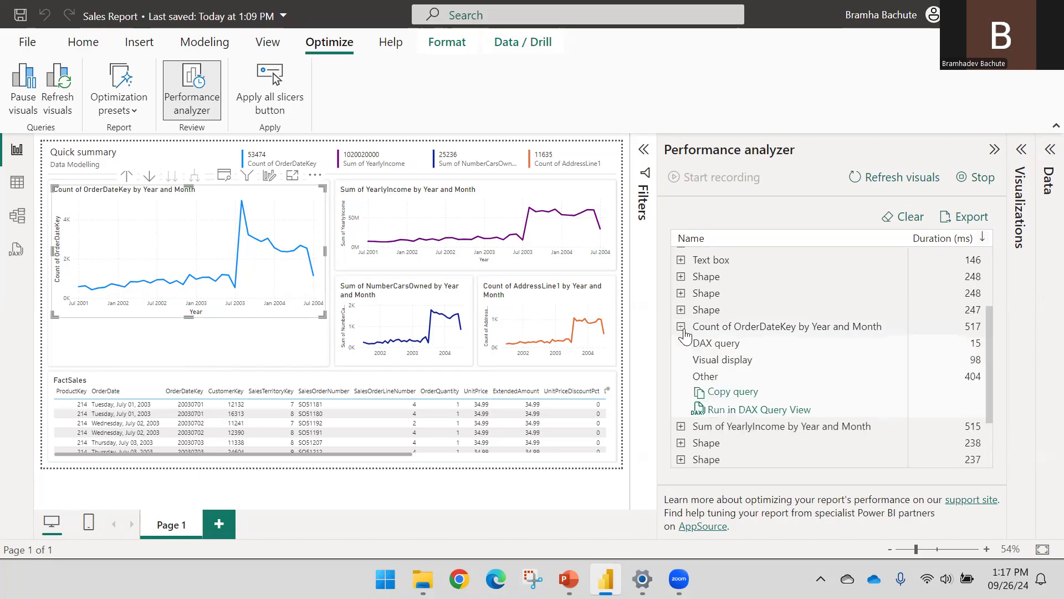
# Run the Count of OrderDateKey by Year and Month visual's query in DAX query view.
pyautogui.scroll(2, 747, 317)
pyautogui.scroll(-4, 746, 333)
pyautogui.scroll(2, 734, 400)
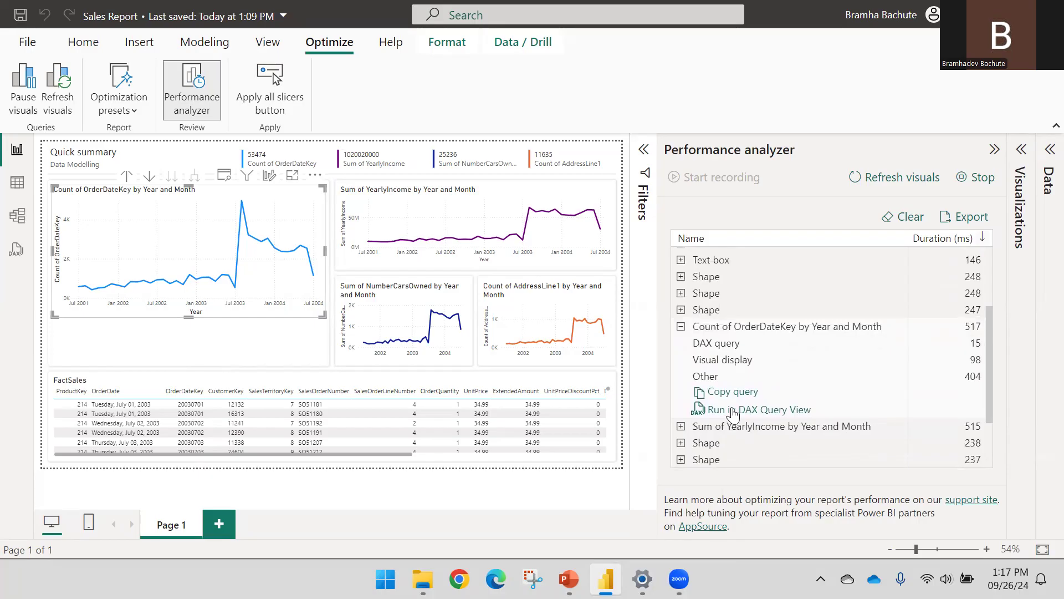
pyautogui.click(734, 412)
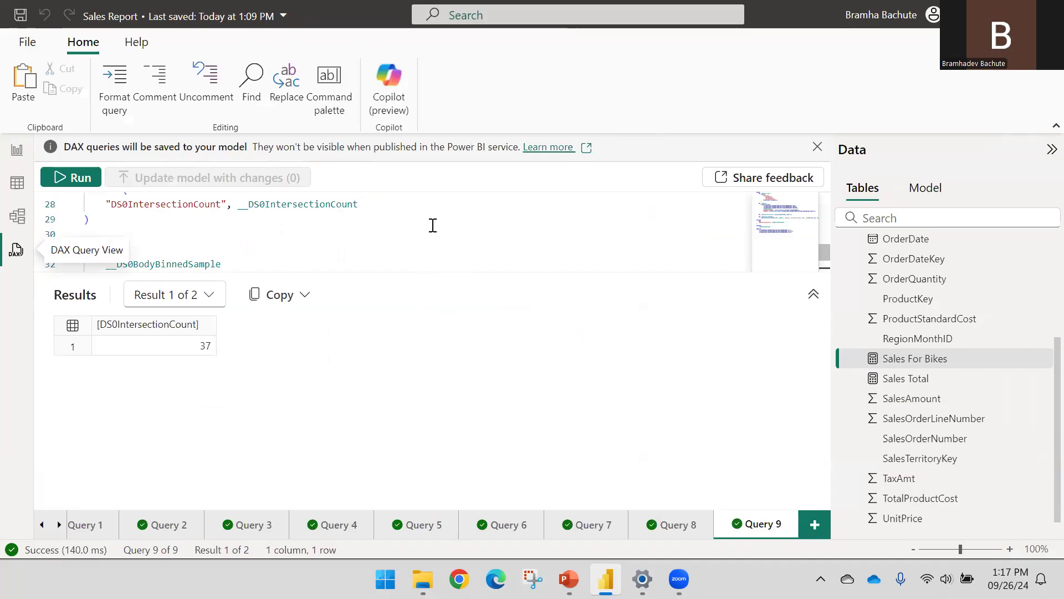
# Enlarge the editor over the results grid and read the generated query from DEFINE to ORDER BY.
pyautogui.moveTo(466, 274); pyautogui.dragTo(469, 470)
pyautogui.scroll(1, 460, 313)
pyautogui.scroll(5, 460, 313)
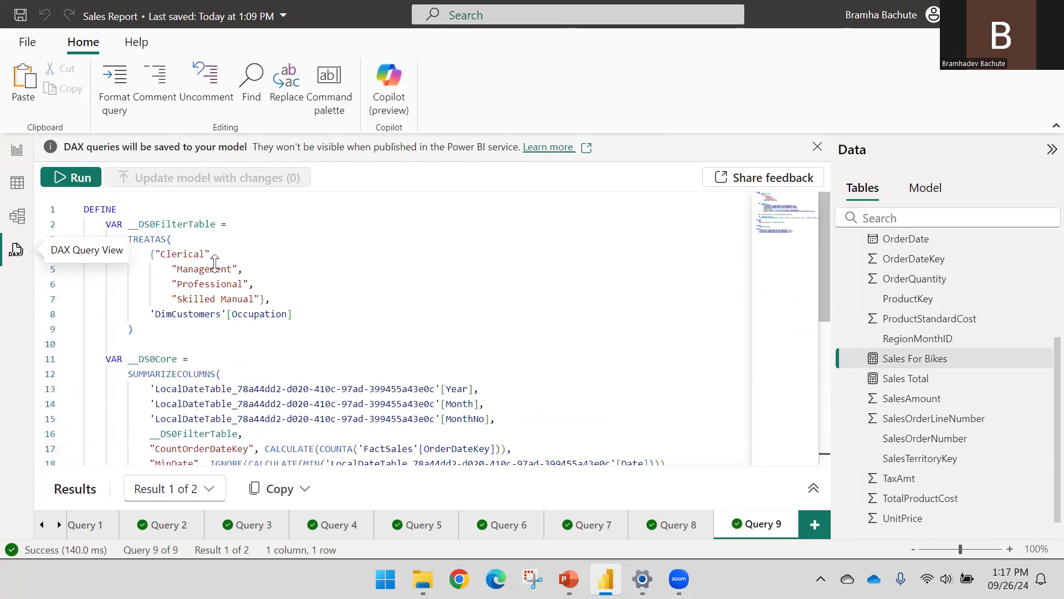
pyautogui.scroll(-2, 210, 277)
pyautogui.scroll(-4, 207, 294)
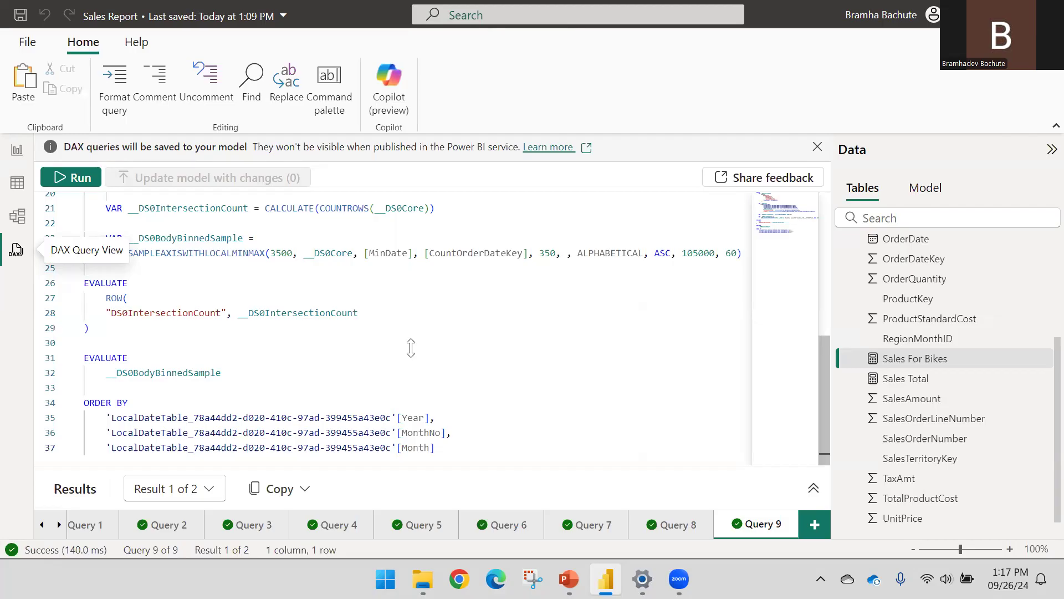
# Highlight the ORDER BY clause and the __DS0BodyBinnedSample EVALUATE statement in Query 9, then clear the selection.
pyautogui.click(469, 447)
pyautogui.hotkey('shift', 'Up')
pyautogui.hotkey('shift', 'Up')
pyautogui.hotkey('shift', 'Up')
pyautogui.hotkey('shift', 'Home')
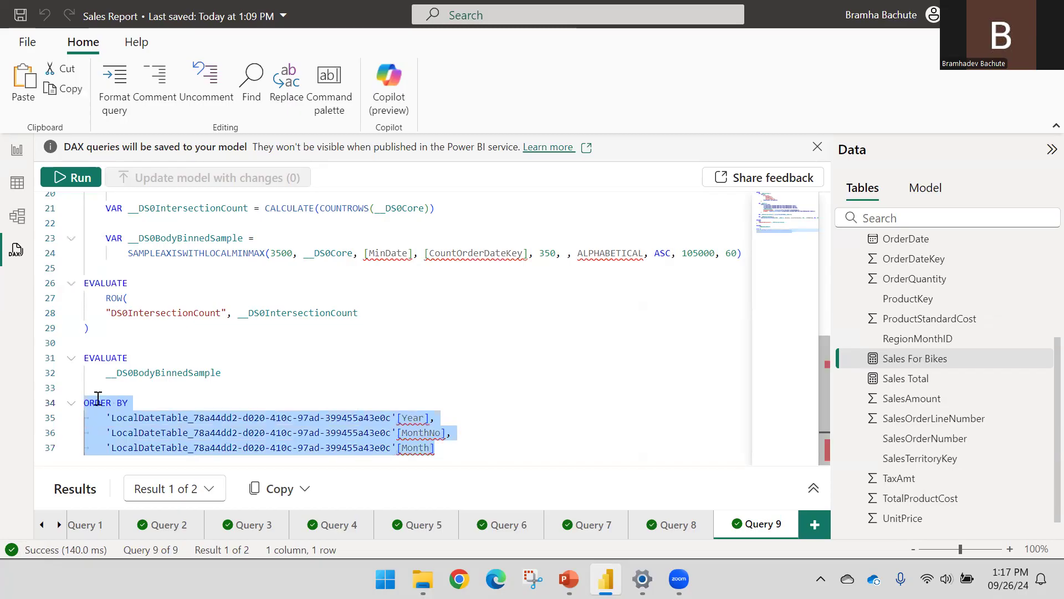
pyautogui.moveTo(190, 369); pyautogui.dragTo(71, 347)
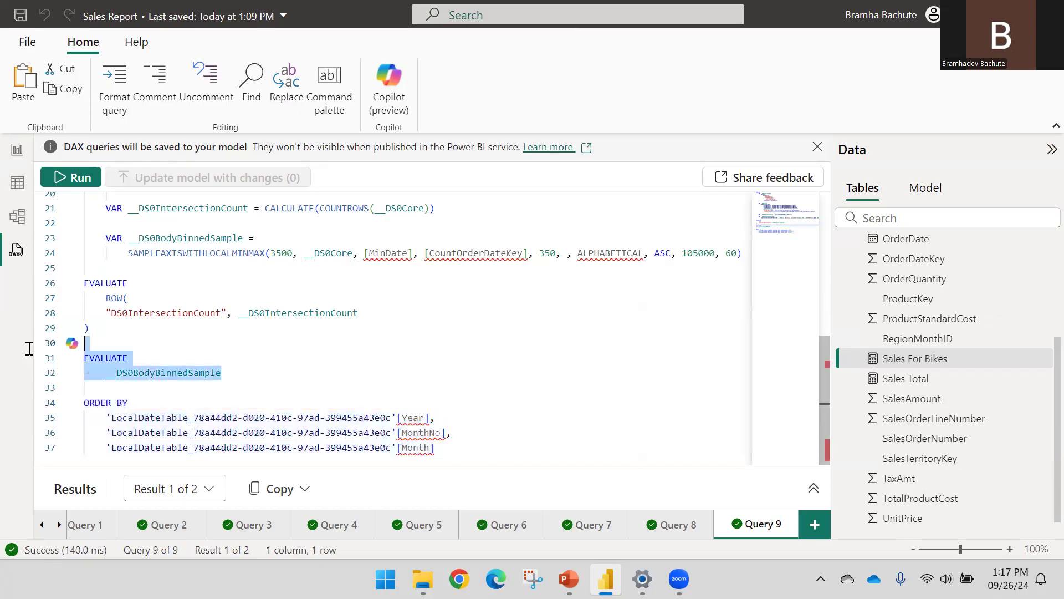
pyautogui.click(107, 328)
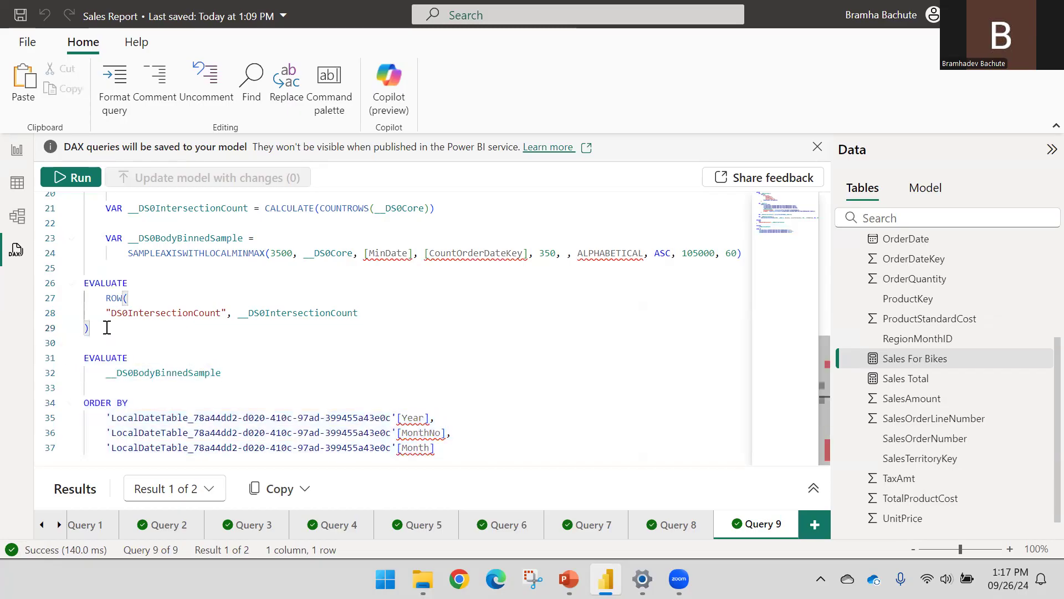
# Review the variable definitions above the EVALUATE statements, including the description of SAMPLEAXISWITHLOCALMINMAX.
pyautogui.scroll(1, 107, 328)
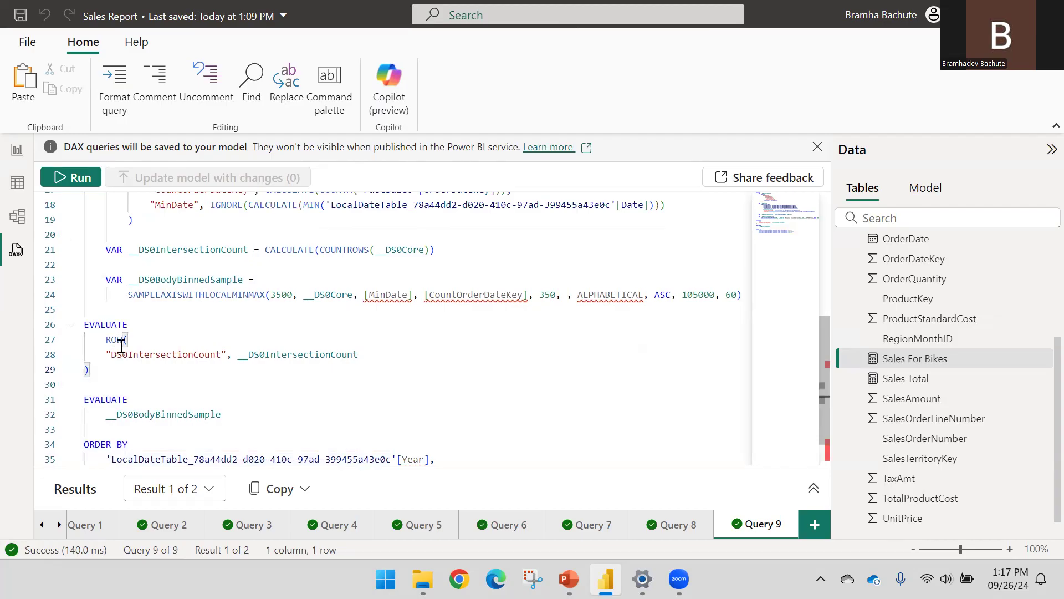
pyautogui.scroll(1, 121, 345)
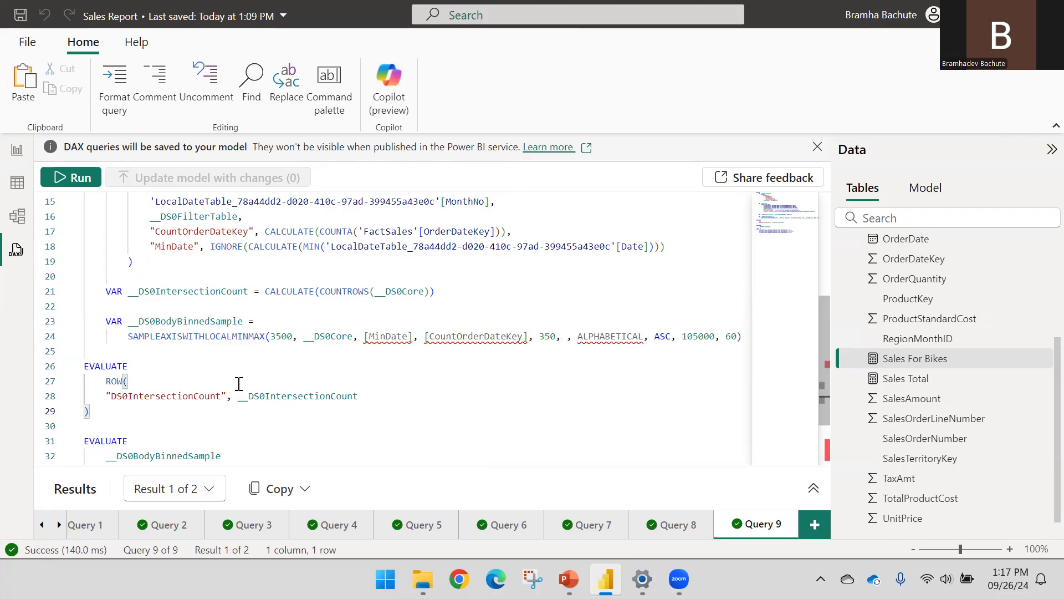
pyautogui.scroll(2, 239, 384)
pyautogui.moveTo(134, 421)
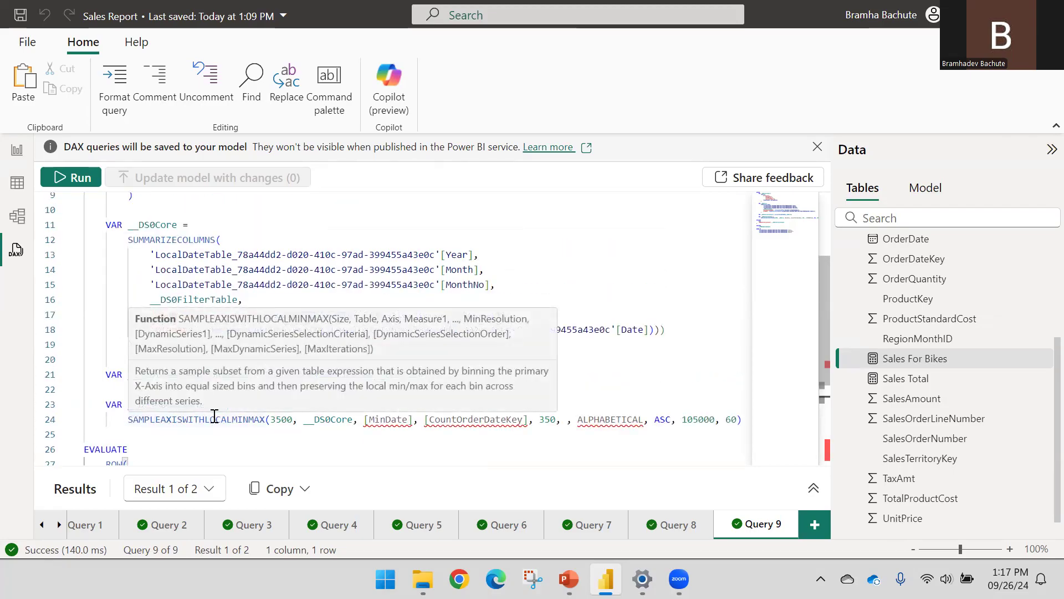
pyautogui.scroll(3, 215, 416)
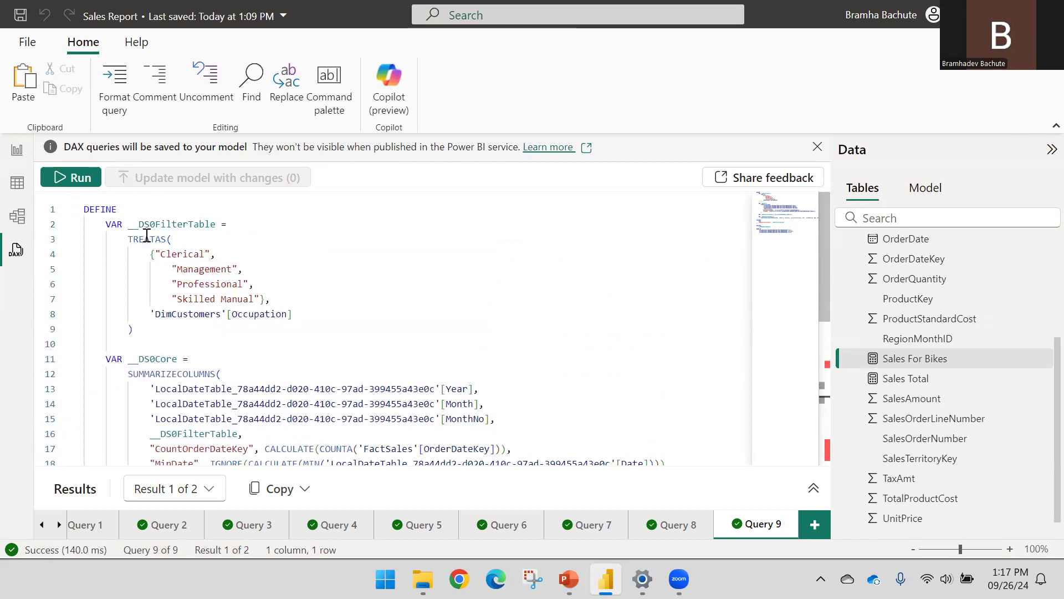
# Select the entire generated query in Query 9 from DEFINE through the last ORDER BY line and return to its beginning.
pyautogui.scroll(-2, 143, 249)
pyautogui.scroll(2, 142, 270)
pyautogui.moveTo(82, 209); pyautogui.dragTo(161, 395)
pyautogui.moveTo(167, 431); pyautogui.dragTo(420, 473)
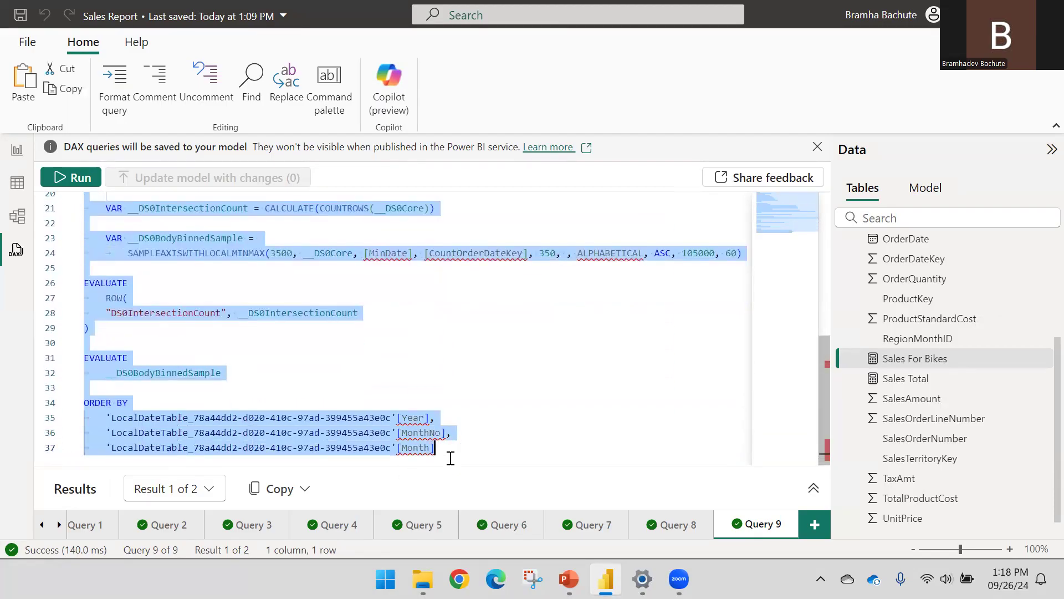
pyautogui.scroll(6, 256, 372)
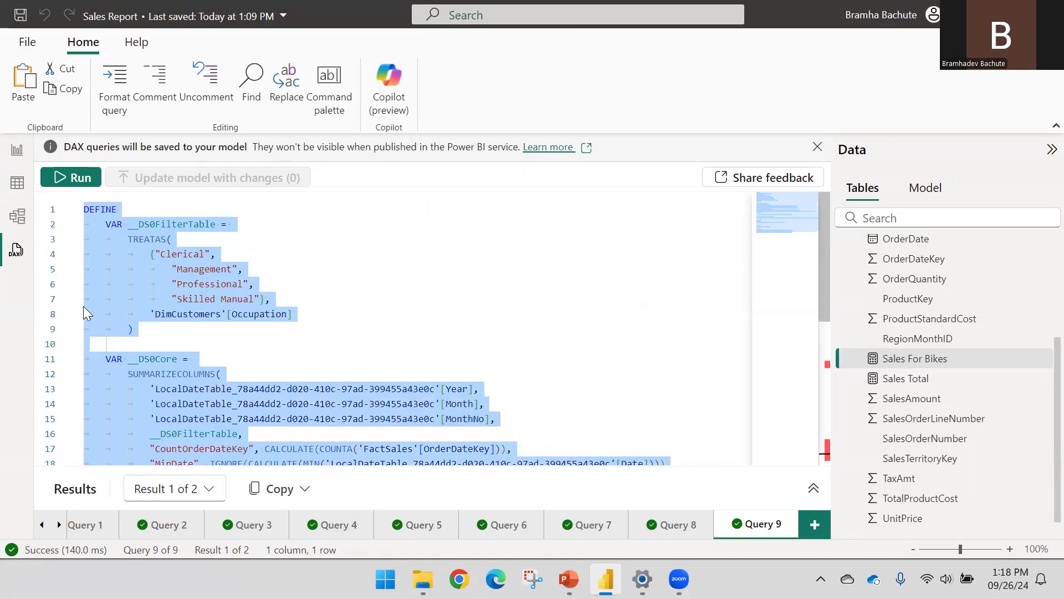
# Return to the report view, reselect the OrderDateKey chart, collapse its Performance Analyzer entry and look through the recorded visuals.
pyautogui.click(17, 149)
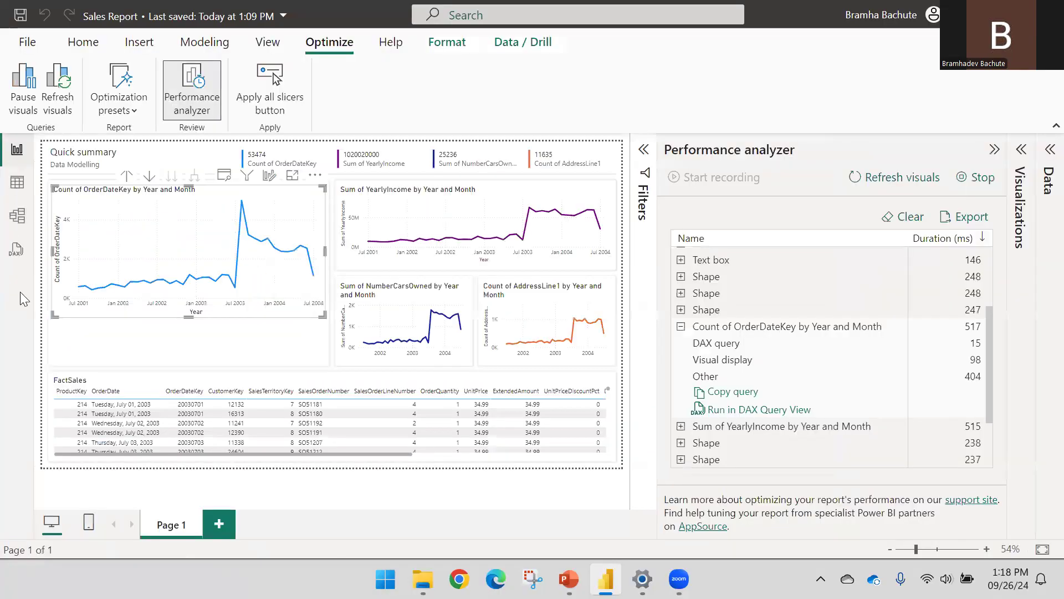
pyautogui.click(437, 492)
pyautogui.click(293, 153)
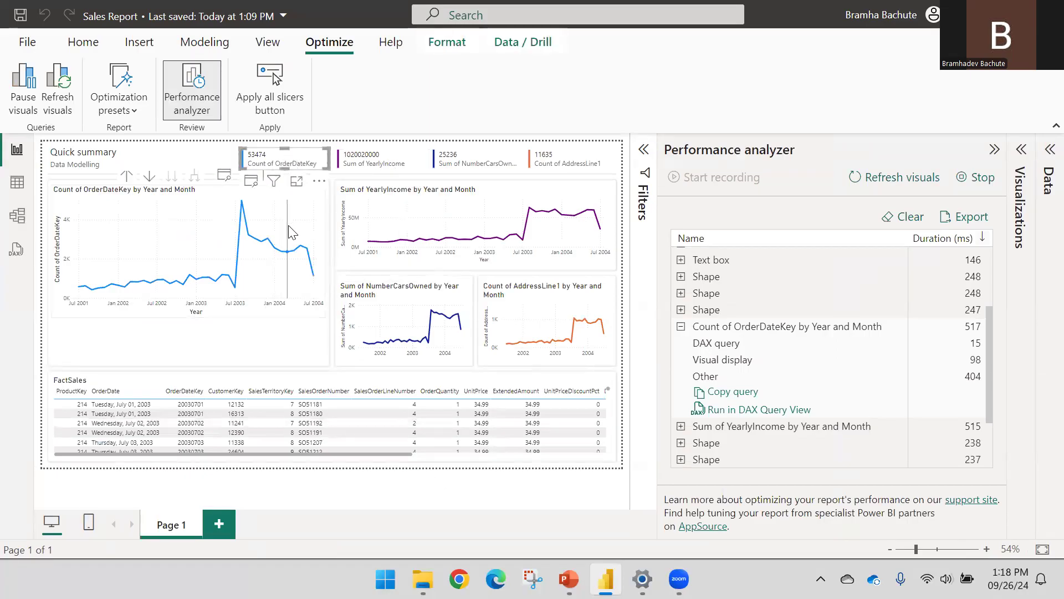
pyautogui.click(681, 342)
pyautogui.scroll(3, 707, 335)
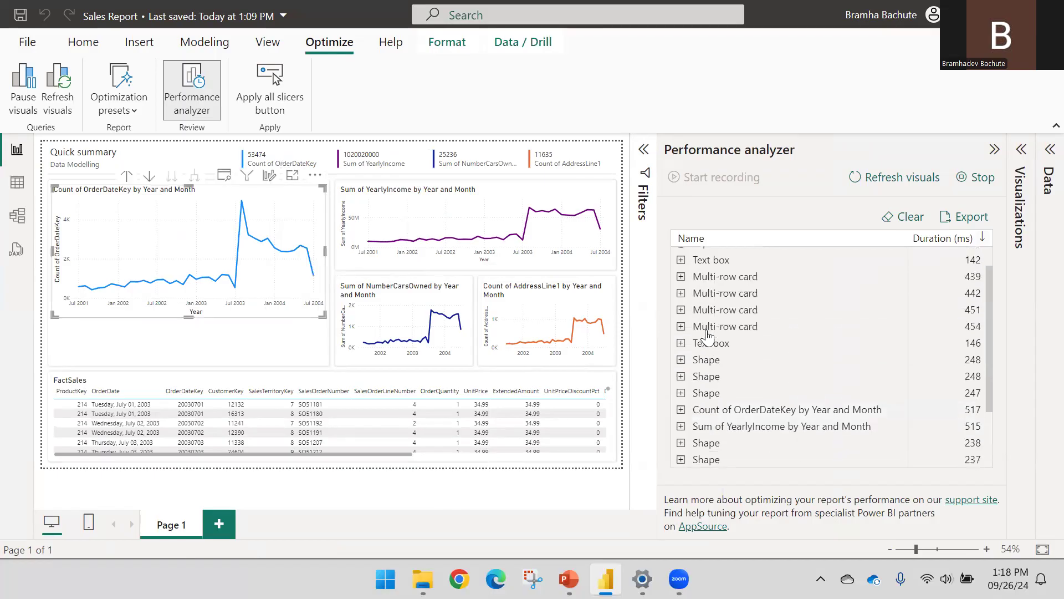
pyautogui.scroll(-3, 709, 340)
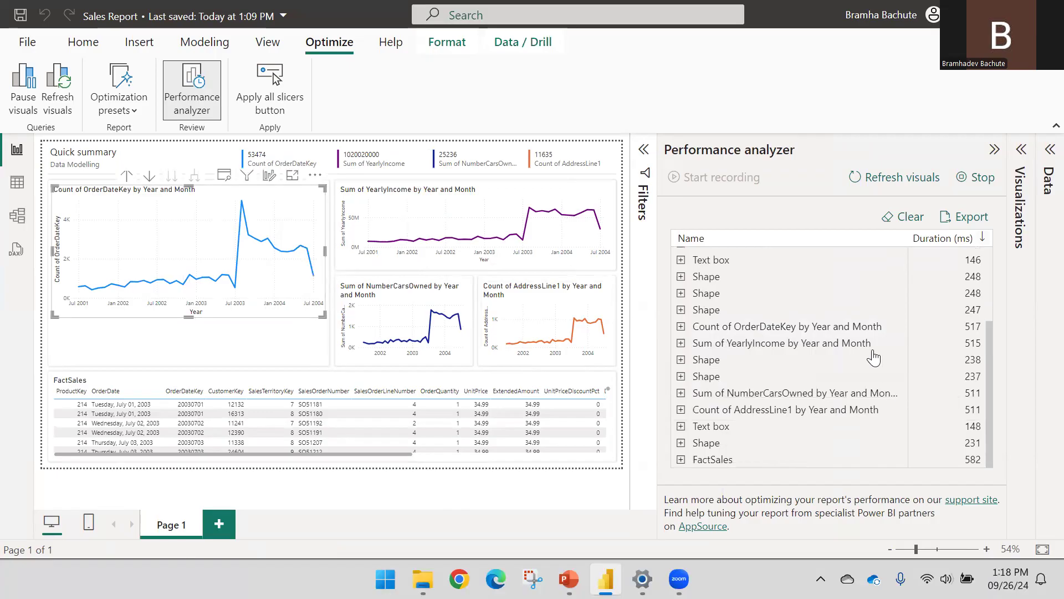
# Expand the Count of OrderDateKey card's entry in Performance Analyzer and run its query in DAX query view.
pyautogui.scroll(1, 745, 382)
pyautogui.scroll(3, 745, 382)
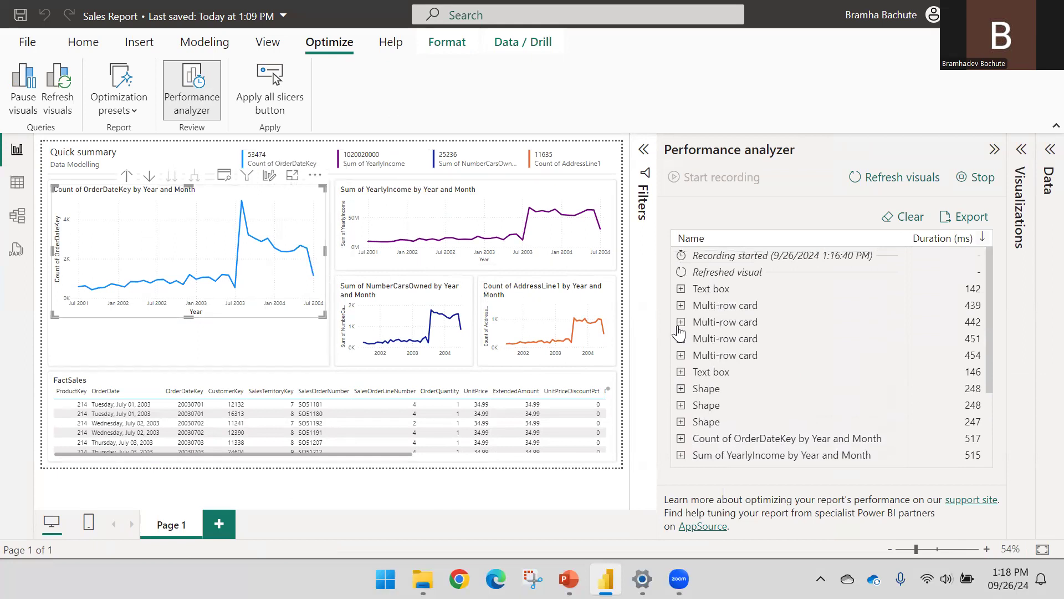
pyautogui.click(681, 306)
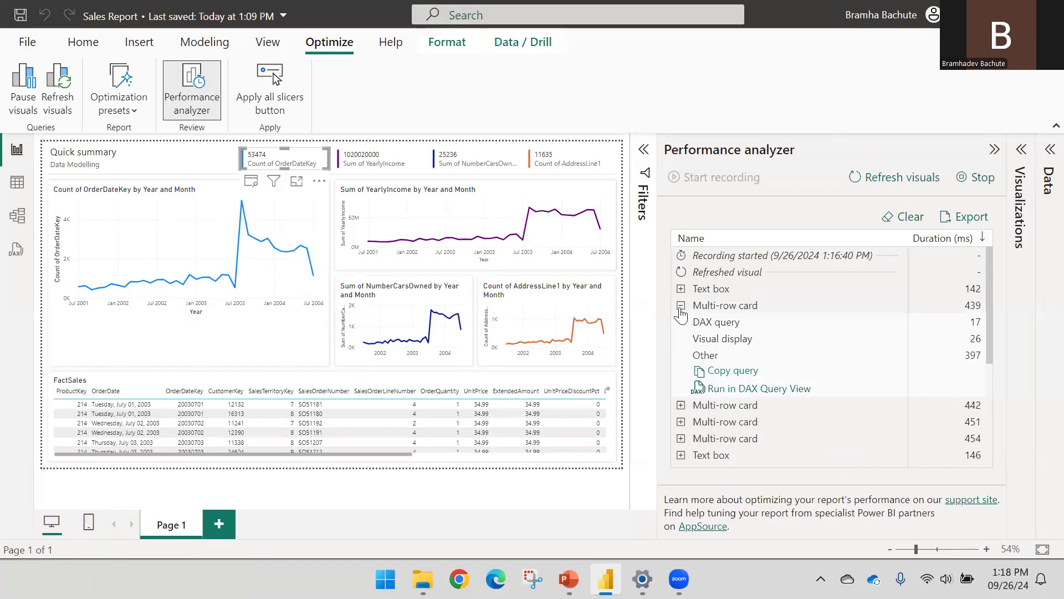
pyautogui.click(682, 305)
pyautogui.click(681, 289)
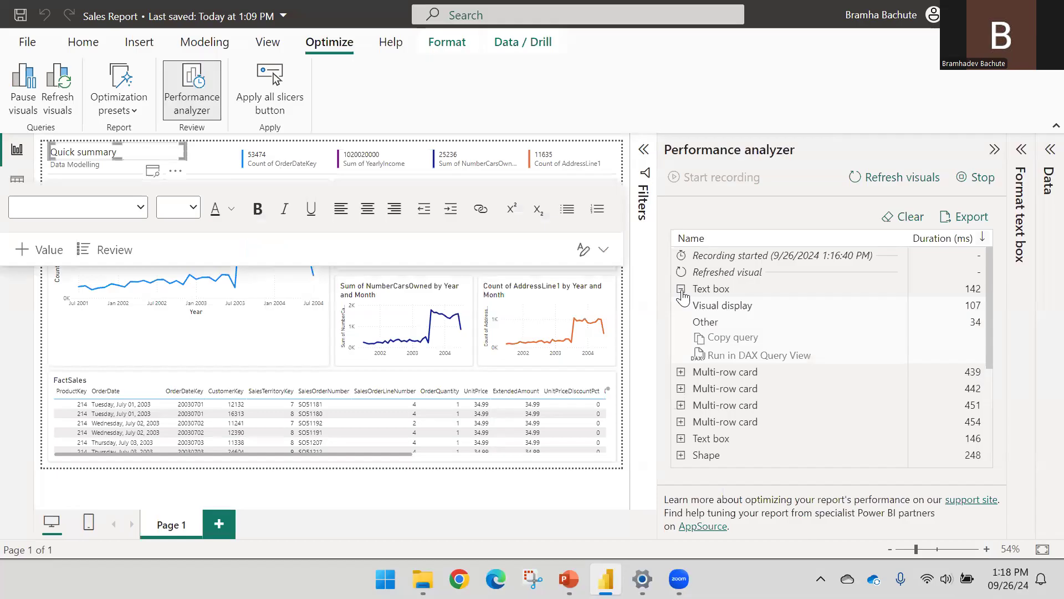
pyautogui.click(681, 289)
pyautogui.click(681, 306)
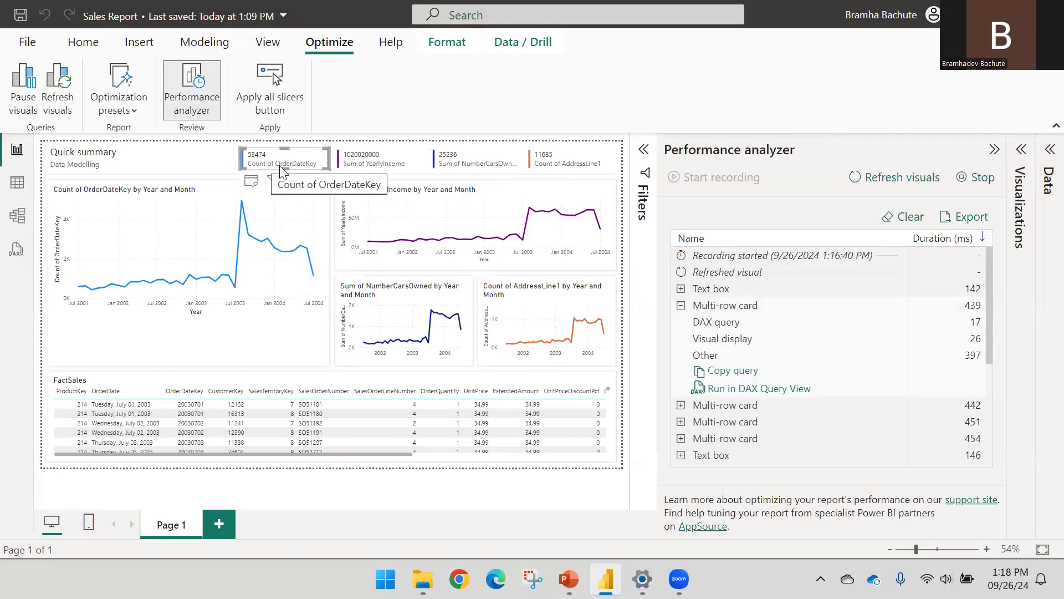
pyautogui.click(746, 391)
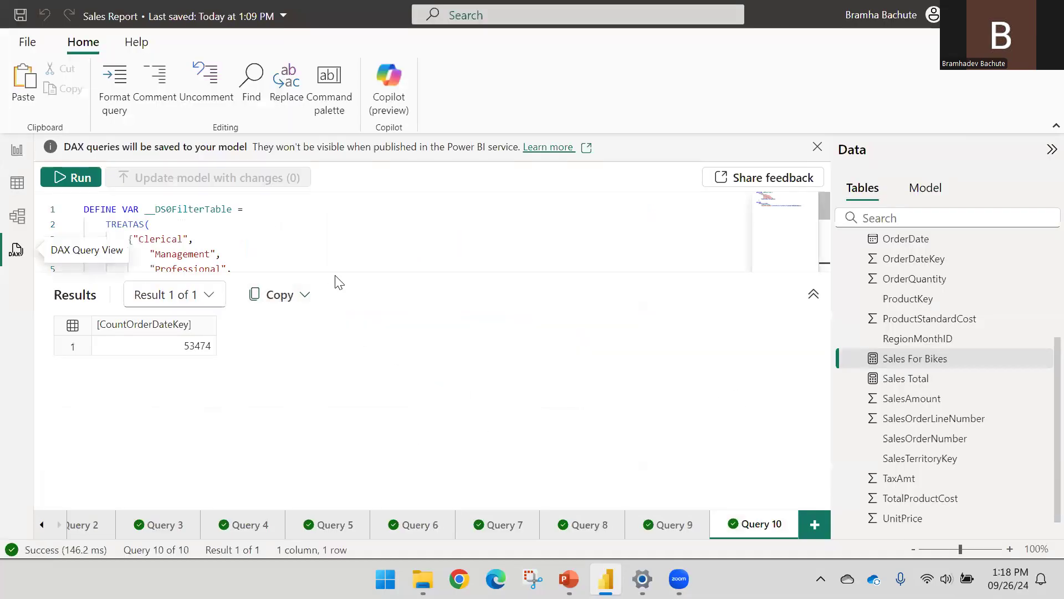
# Enlarge the Query 10 editor area and select the whole query from DEFINE to the closing parenthesis of SUMMARIZECOLUMNS.
pyautogui.moveTo(337, 273); pyautogui.dragTo(326, 550)
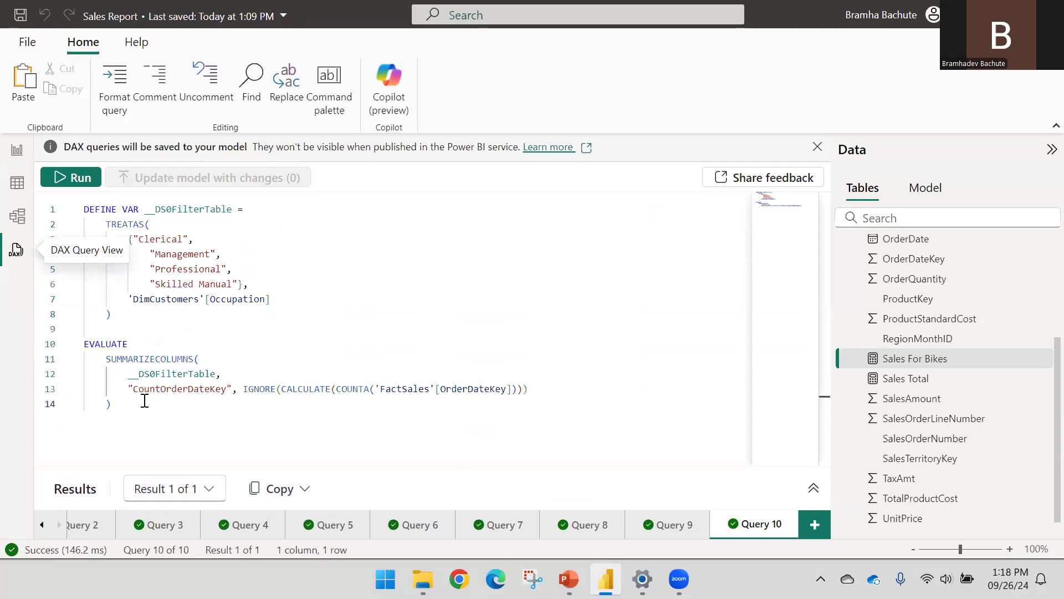
pyautogui.moveTo(145, 404); pyautogui.dragTo(107, 357)
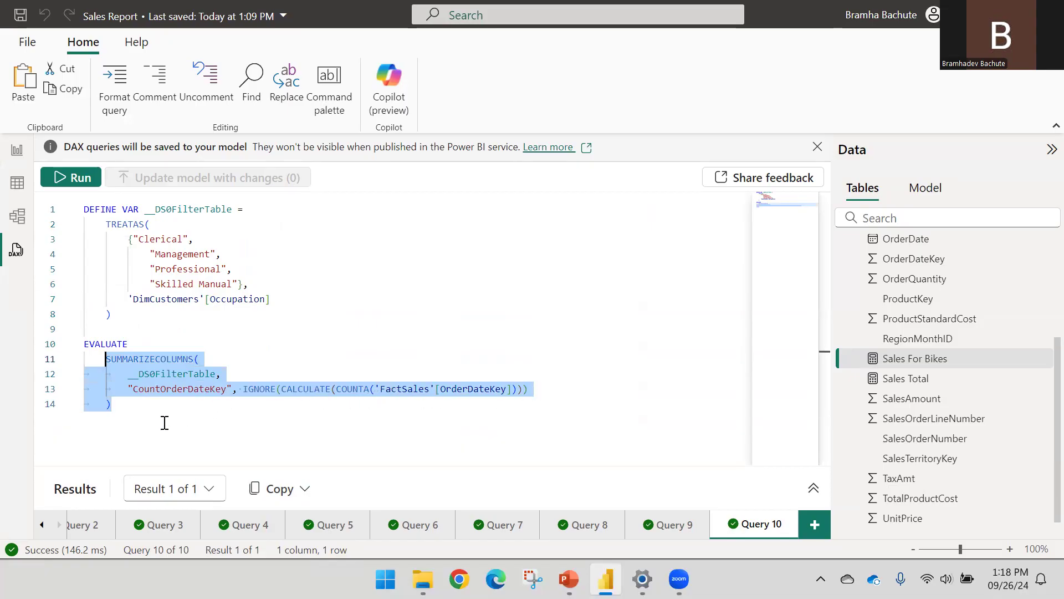
pyautogui.moveTo(129, 411); pyautogui.dragTo(68, 211)
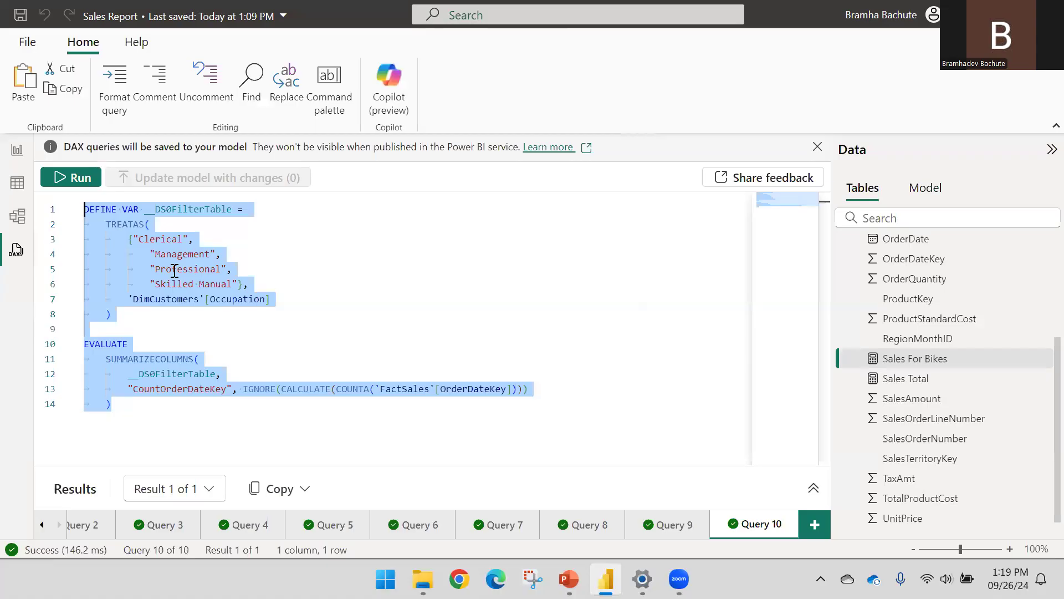
# Switch to the PowerPoint presentation and show the "Consideration in Query View" slide.
pyautogui.click(569, 579)
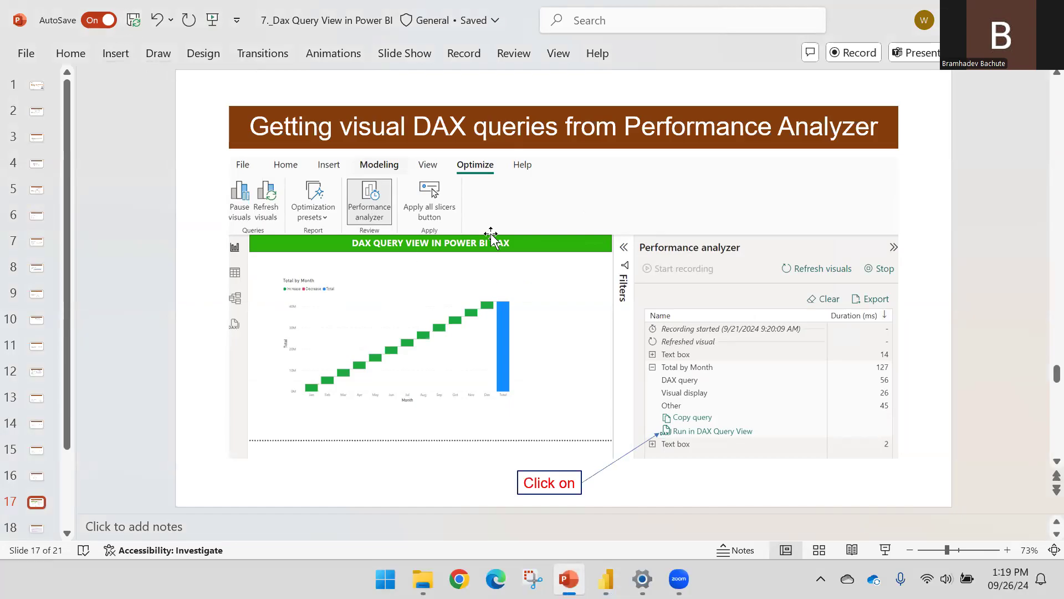
pyautogui.scroll(-2, 491, 234)
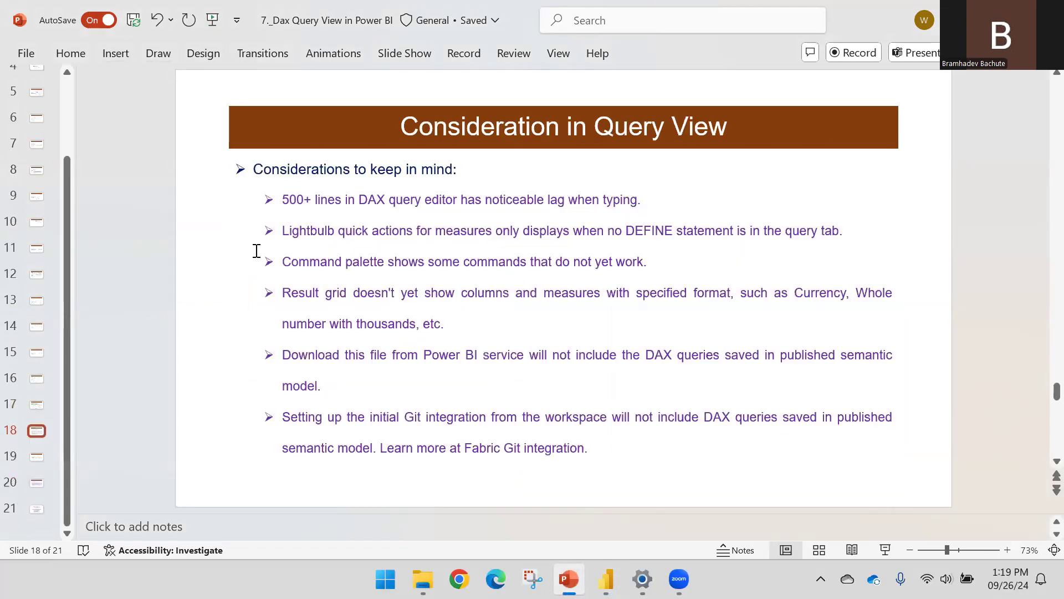
pyautogui.scroll(1, 257, 250)
pyautogui.scroll(-1, 257, 251)
# Switch back to Power BI, clear the selection in Query 10 and look through Query 1 to Query 5.
pyautogui.click(606, 579)
pyautogui.hotkey('ctrl', 'a')
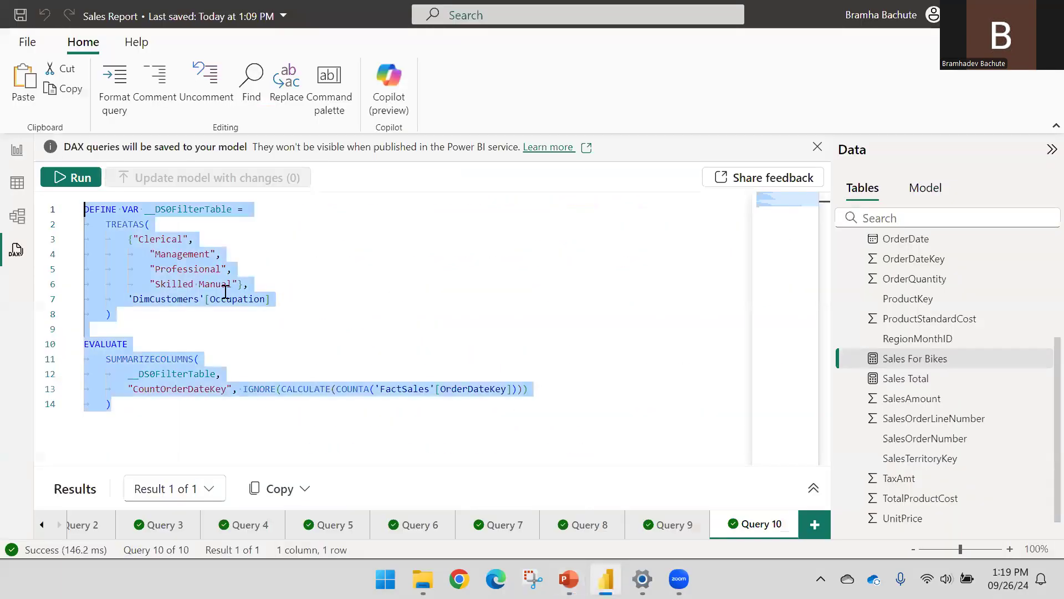
pyautogui.click(276, 298)
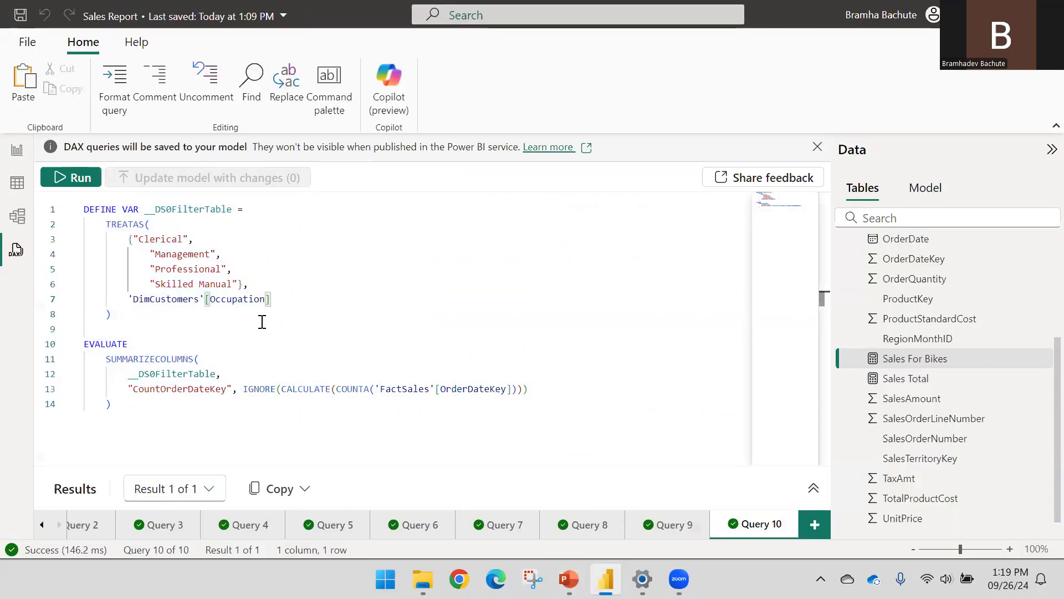
pyautogui.click(44, 524)
pyautogui.click(113, 525)
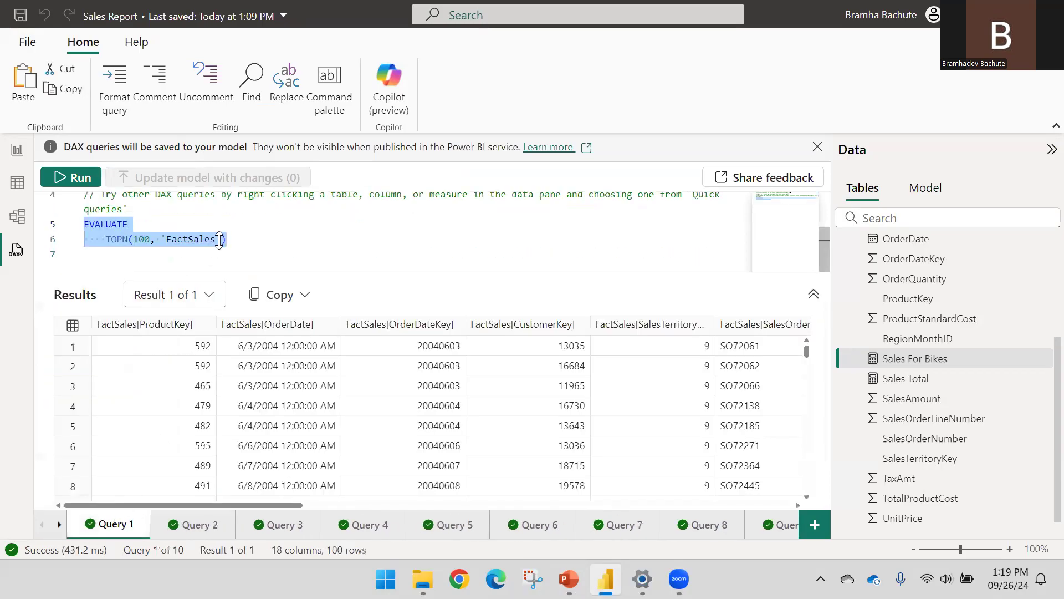
pyautogui.click(178, 526)
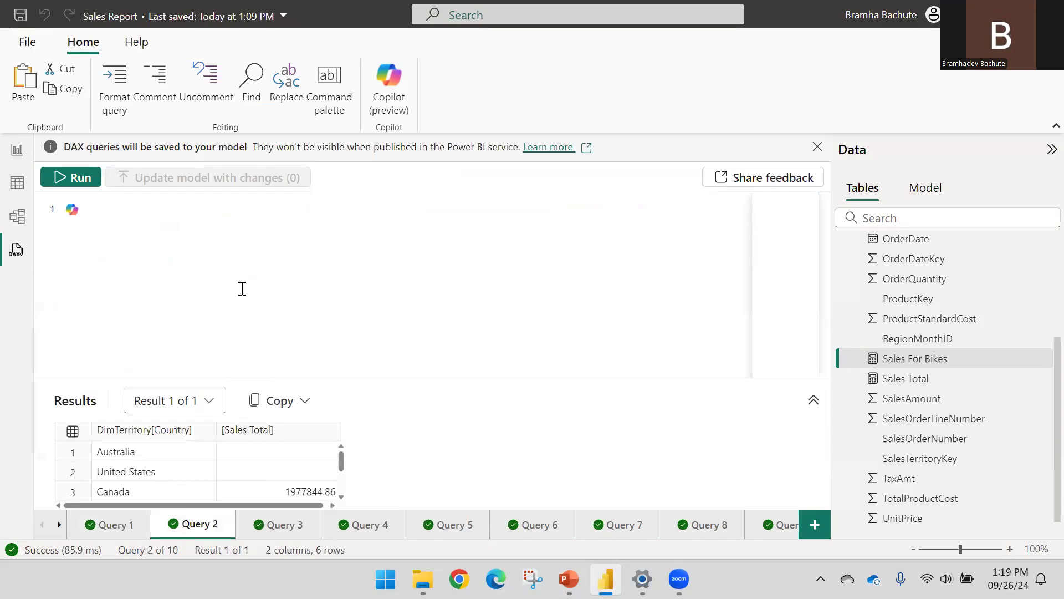
pyautogui.click(275, 526)
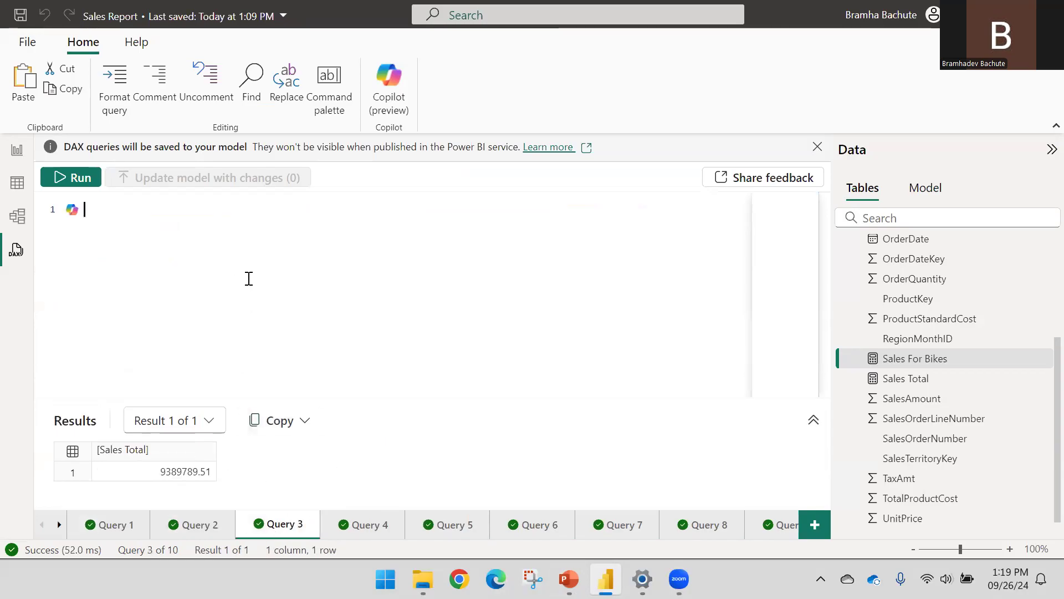
pyautogui.click(356, 535)
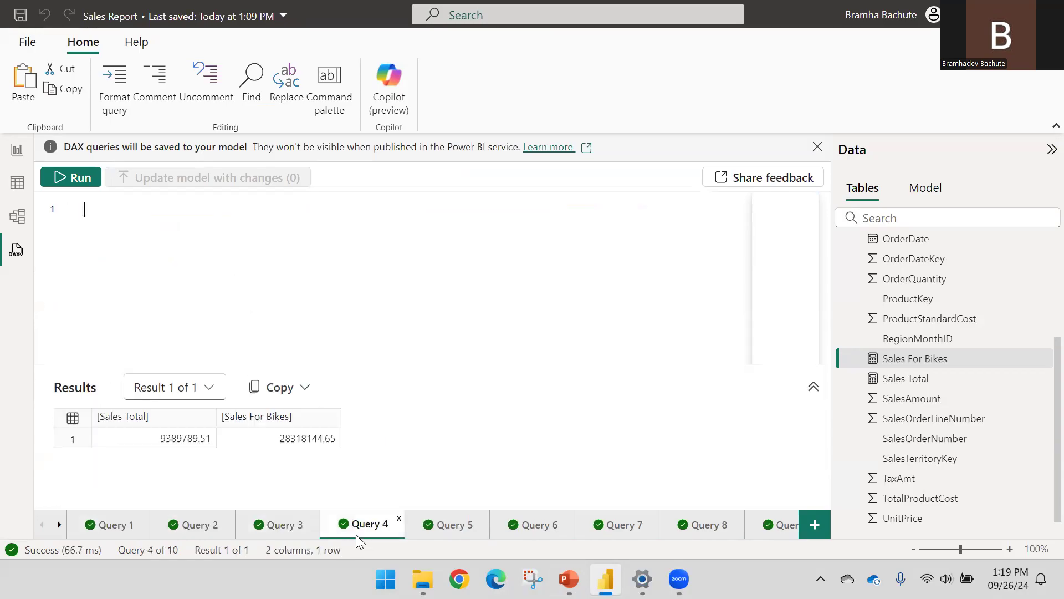
pyautogui.click(433, 534)
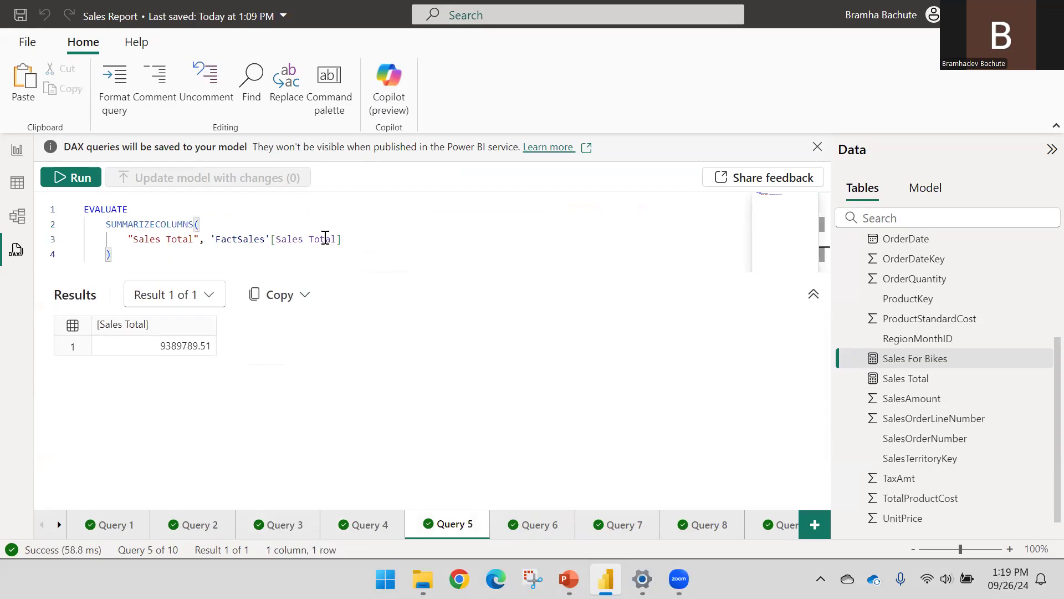
# Highlight the 'FactSales'[Sales Total] reference in Query 5, then clear the selection.
pyautogui.moveTo(322, 237)
pyautogui.click(100, 242)
pyautogui.moveTo(210, 240); pyautogui.dragTo(373, 247)
pyautogui.click(356, 238)
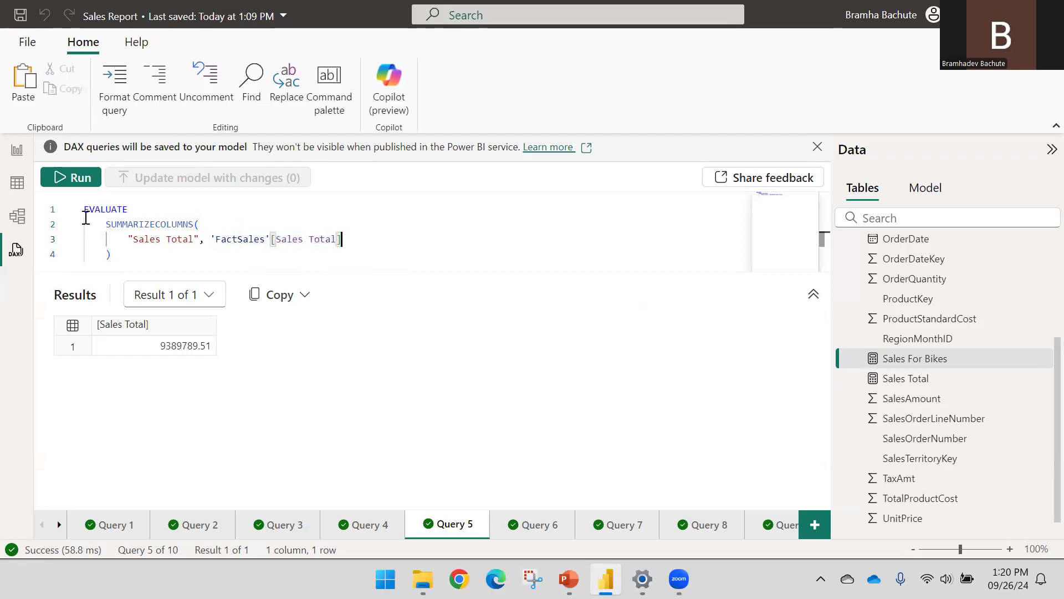
# Enlarge the Query 5 editor area and dismiss the notice about DAX queries being saved to the model.
pyautogui.click(356, 272)
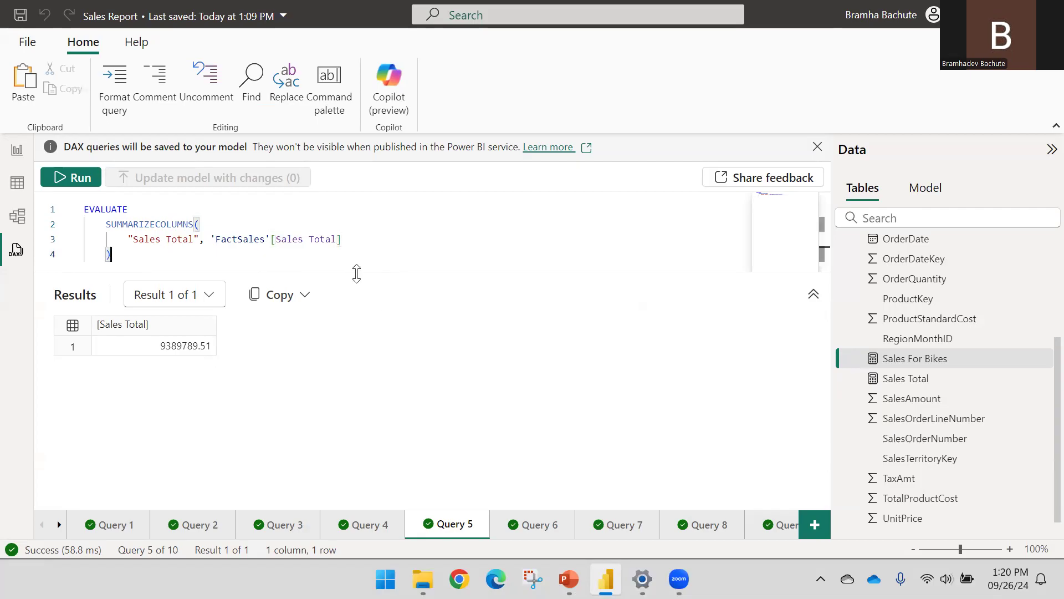
pyautogui.moveTo(356, 273); pyautogui.dragTo(344, 416)
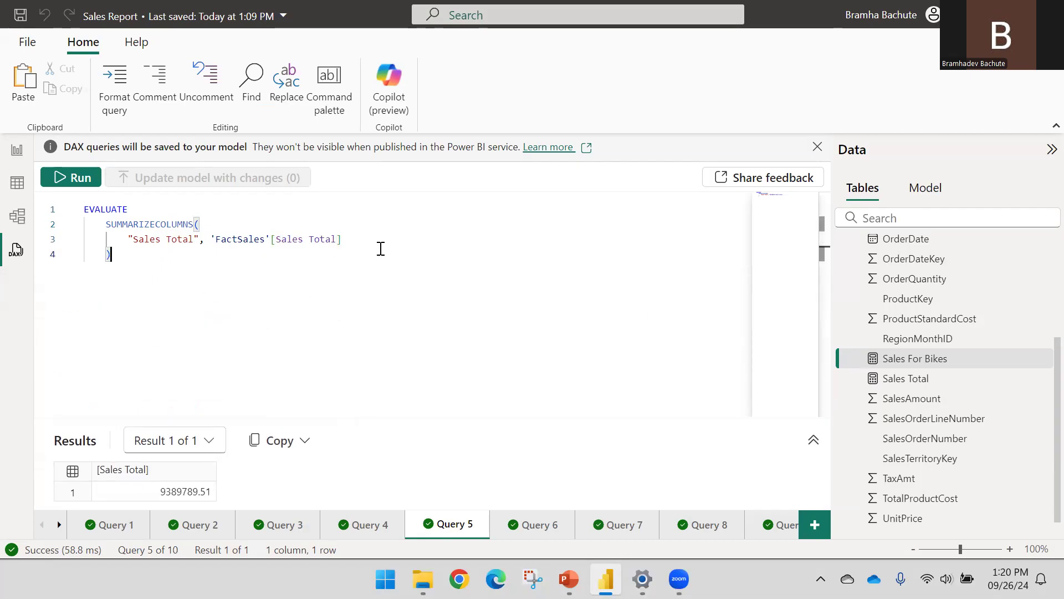
pyautogui.click(817, 146)
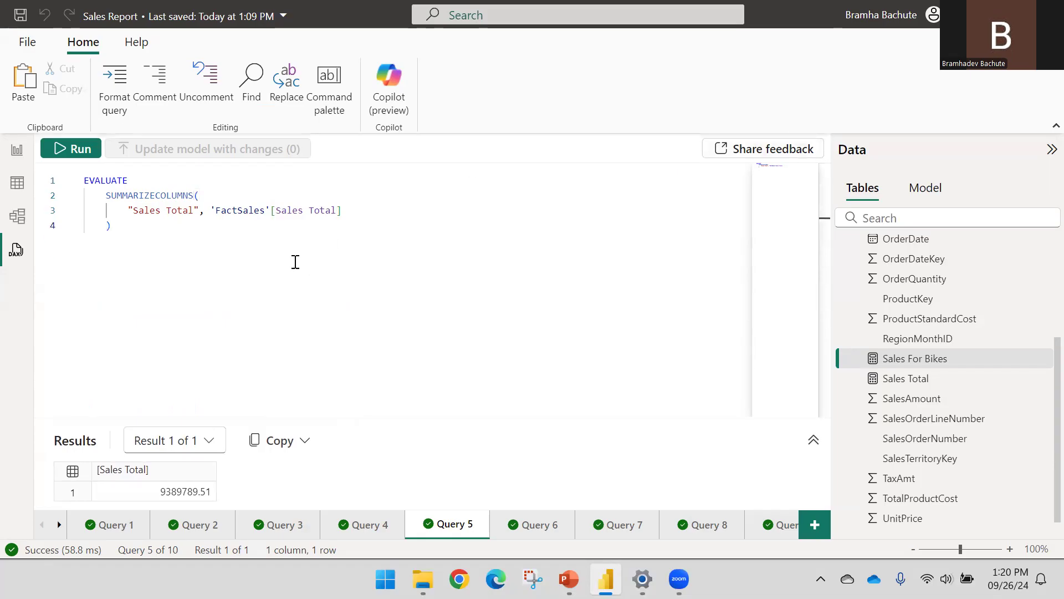
# Examine the definition of the Sales Total measure referenced in Query 5.
pyautogui.click(213, 195)
pyautogui.click(345, 212)
pyautogui.moveTo(323, 214)
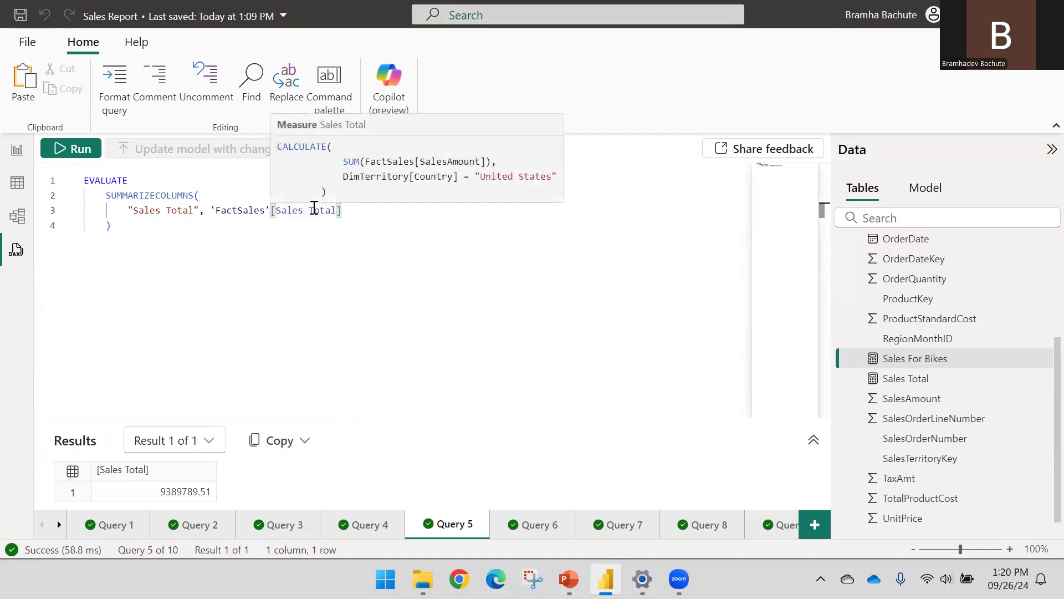
pyautogui.click(118, 222)
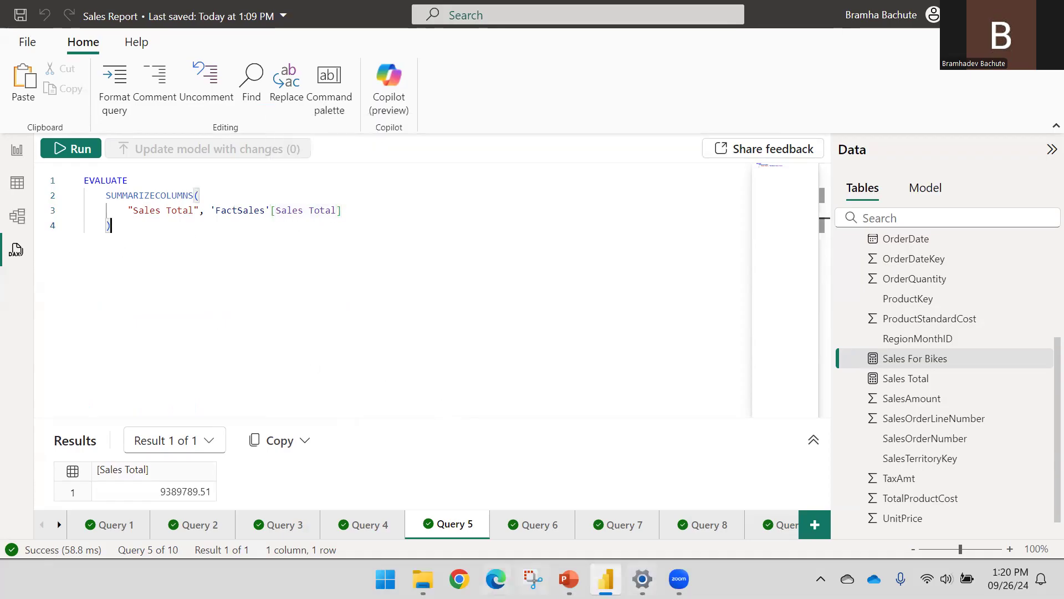
# Switch to the PowerPoint presentation and review the two "Limitation in Query View" slides, ending on slide 20.
pyautogui.click(569, 579)
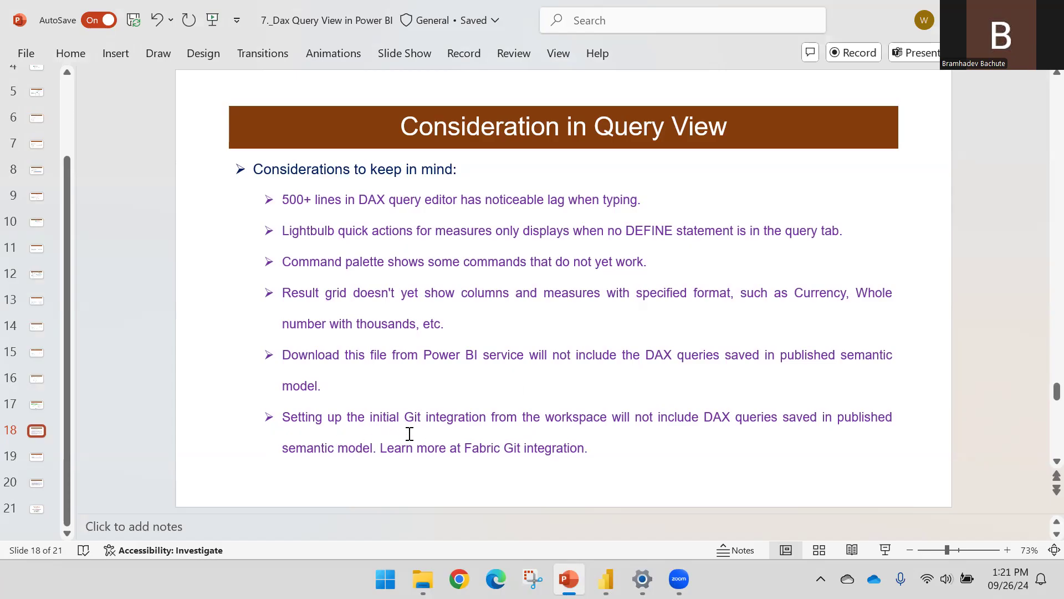
pyautogui.scroll(-2, 506, 394)
pyautogui.scroll(1, 474, 388)
pyautogui.scroll(-1, 477, 388)
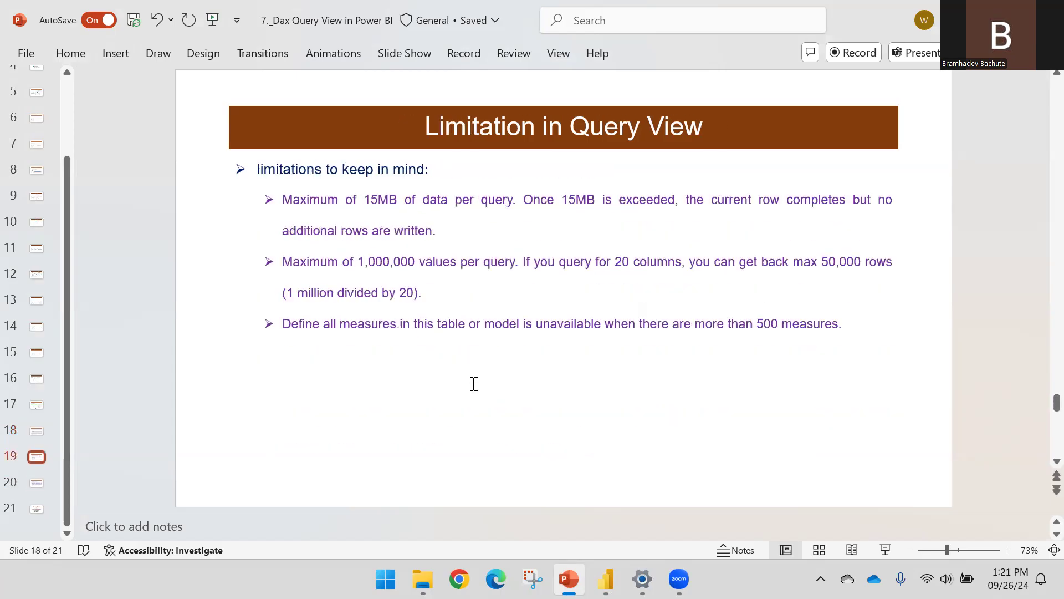
pyautogui.scroll(-1, 474, 384)
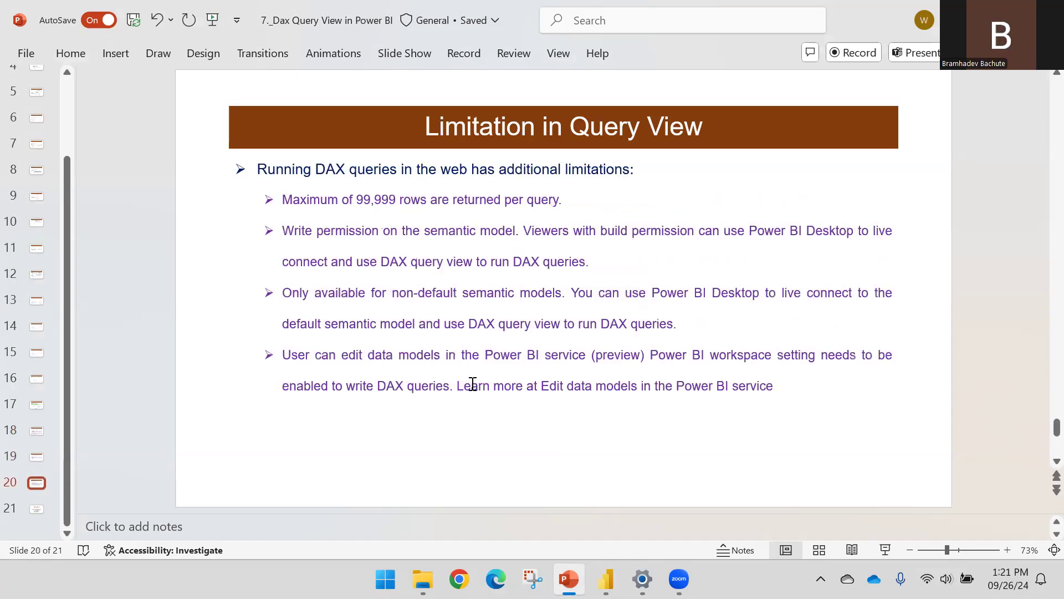
pyautogui.scroll(1, 472, 384)
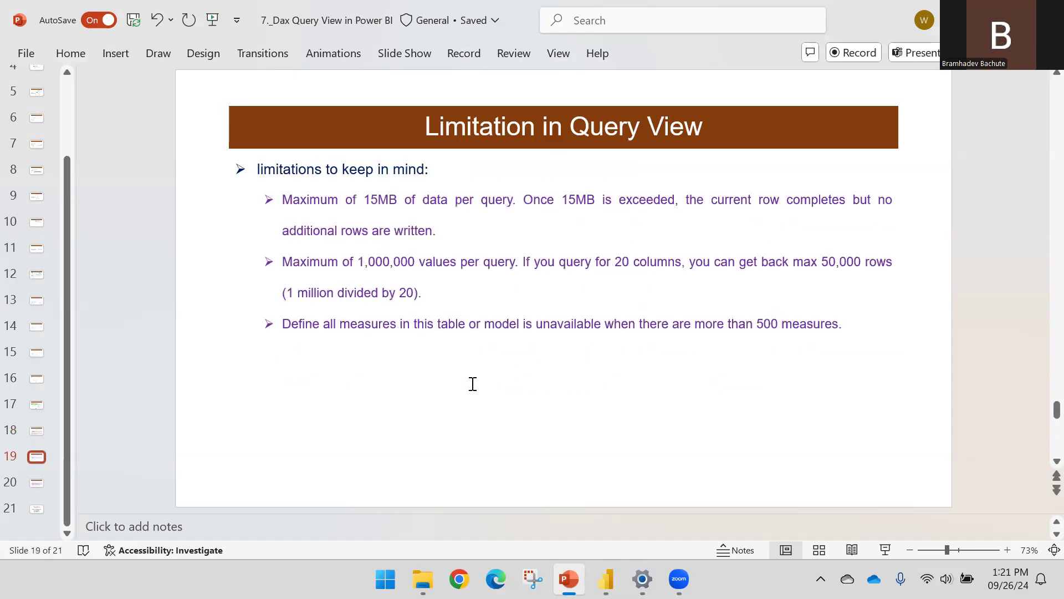
pyautogui.scroll(1, 473, 384)
pyautogui.scroll(-1, 473, 384)
pyautogui.scroll(-1, 473, 384)
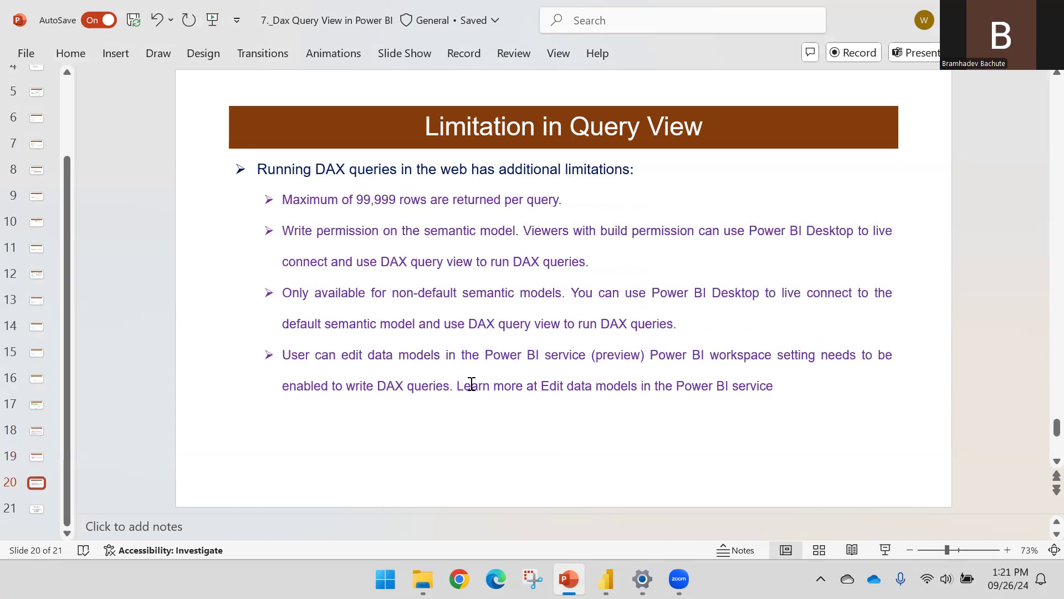